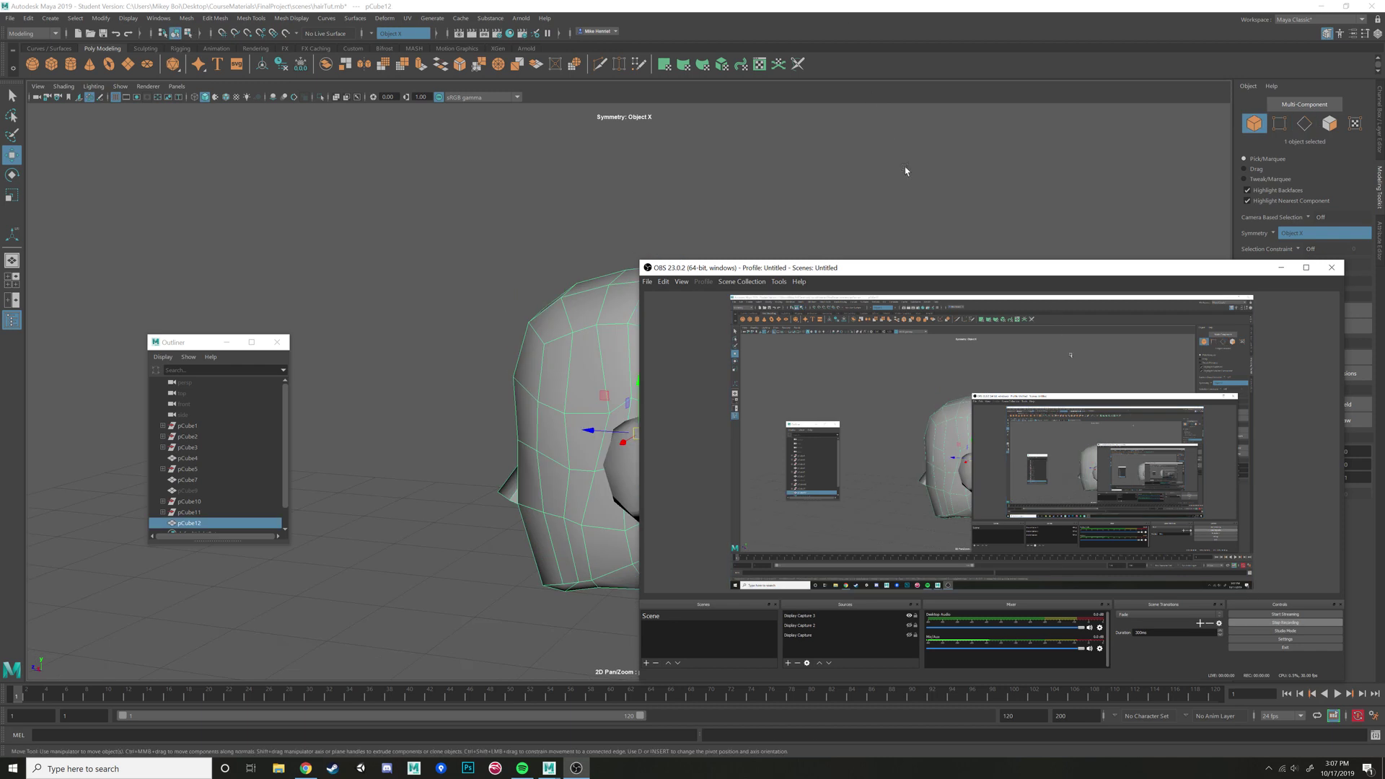
left_click(906, 171)
left_click_drag(671, 343, 801, 339, "alt")
left_click(683, 305)
right_click(689, 317)
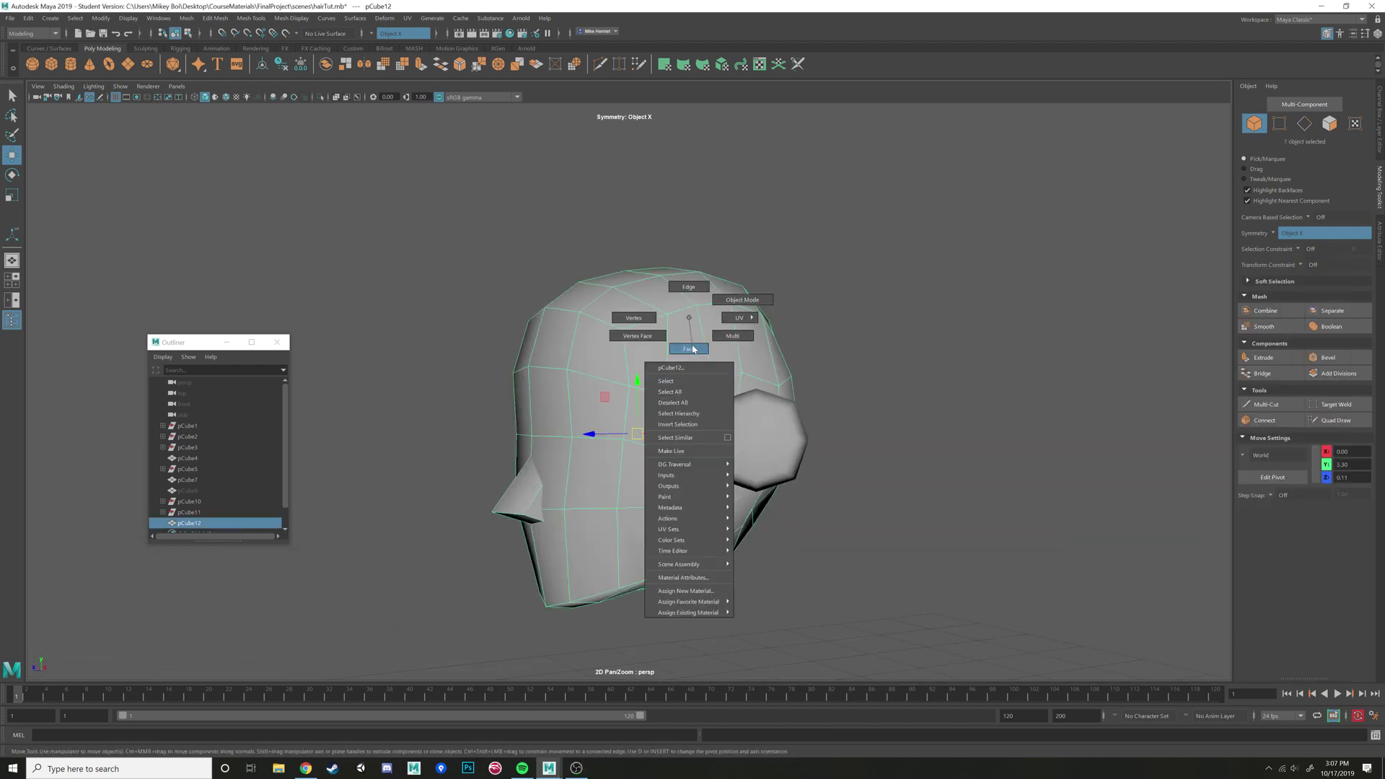
right_click_drag(692, 349, 694, 352)
left_click_drag(731, 394, 698, 408, "alt")
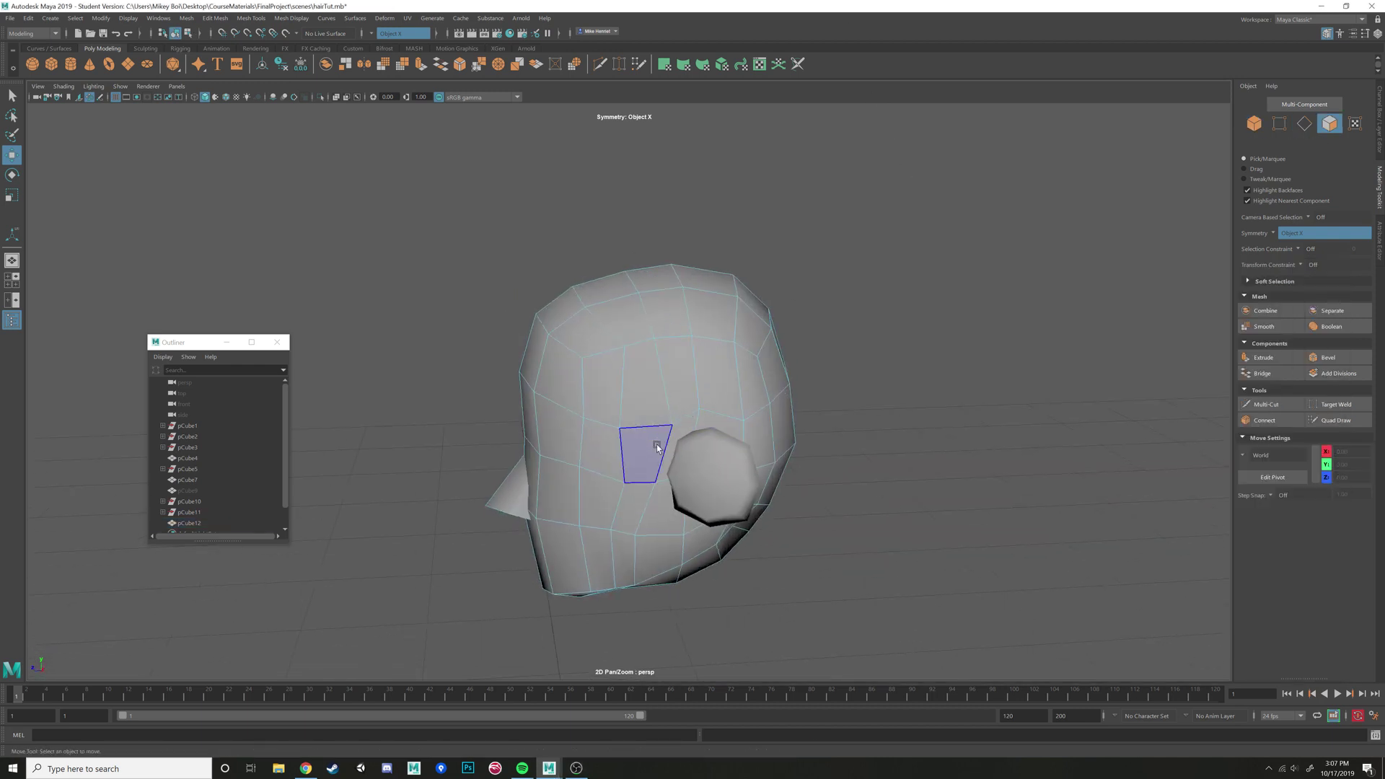
left_click(655, 449)
left_click(647, 369, "shift")
left_click(685, 367, "shift")
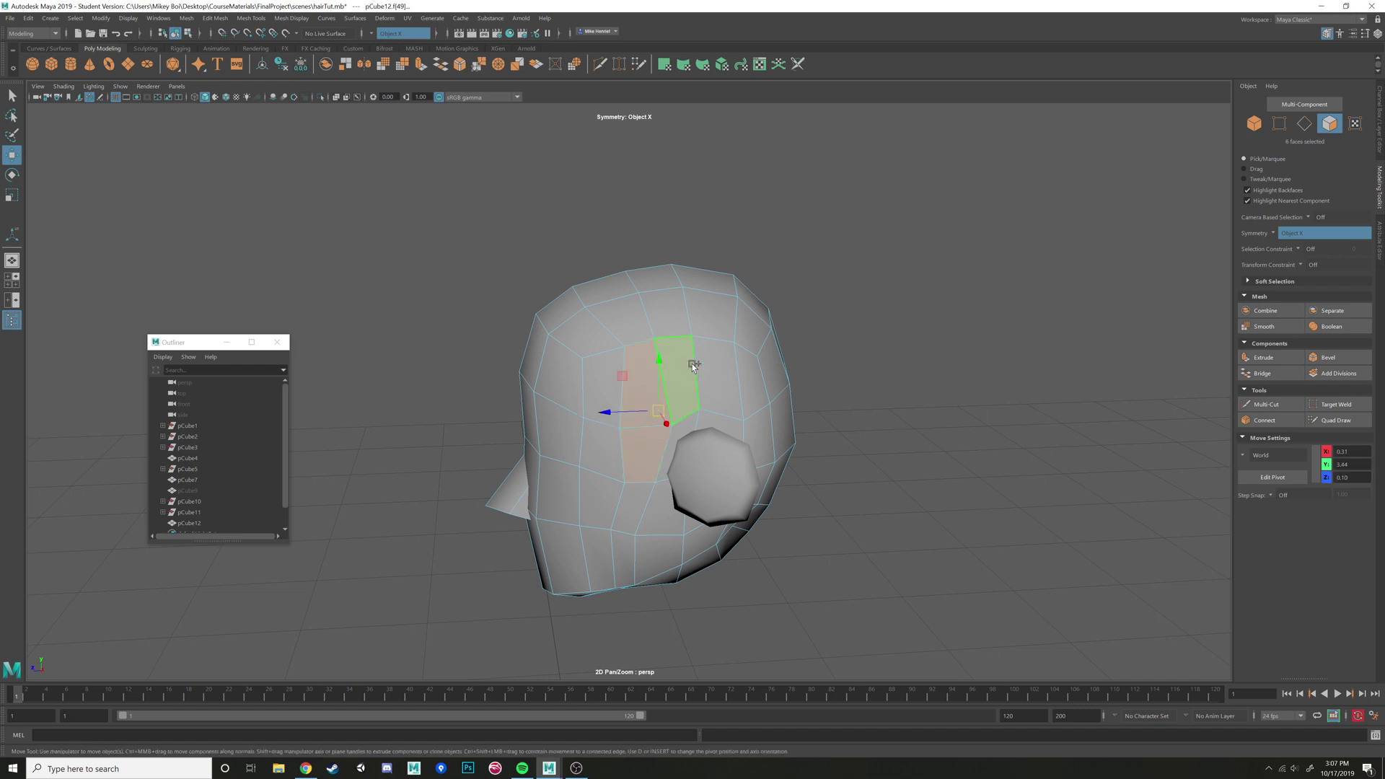
left_click(718, 371, "shift")
left_click_drag(969, 382, 791, 338, "alt")
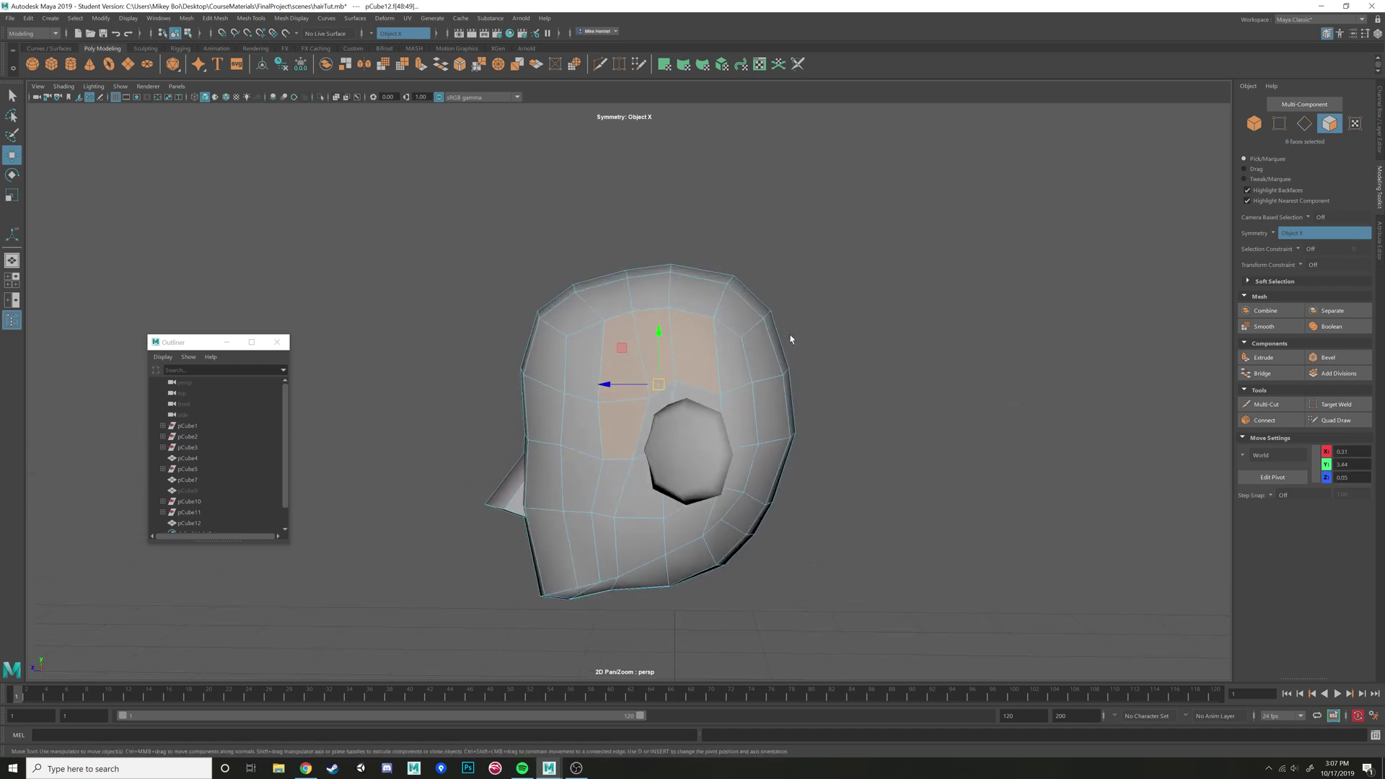
left_click(796, 362)
right_click_drag(686, 313, 739, 288)
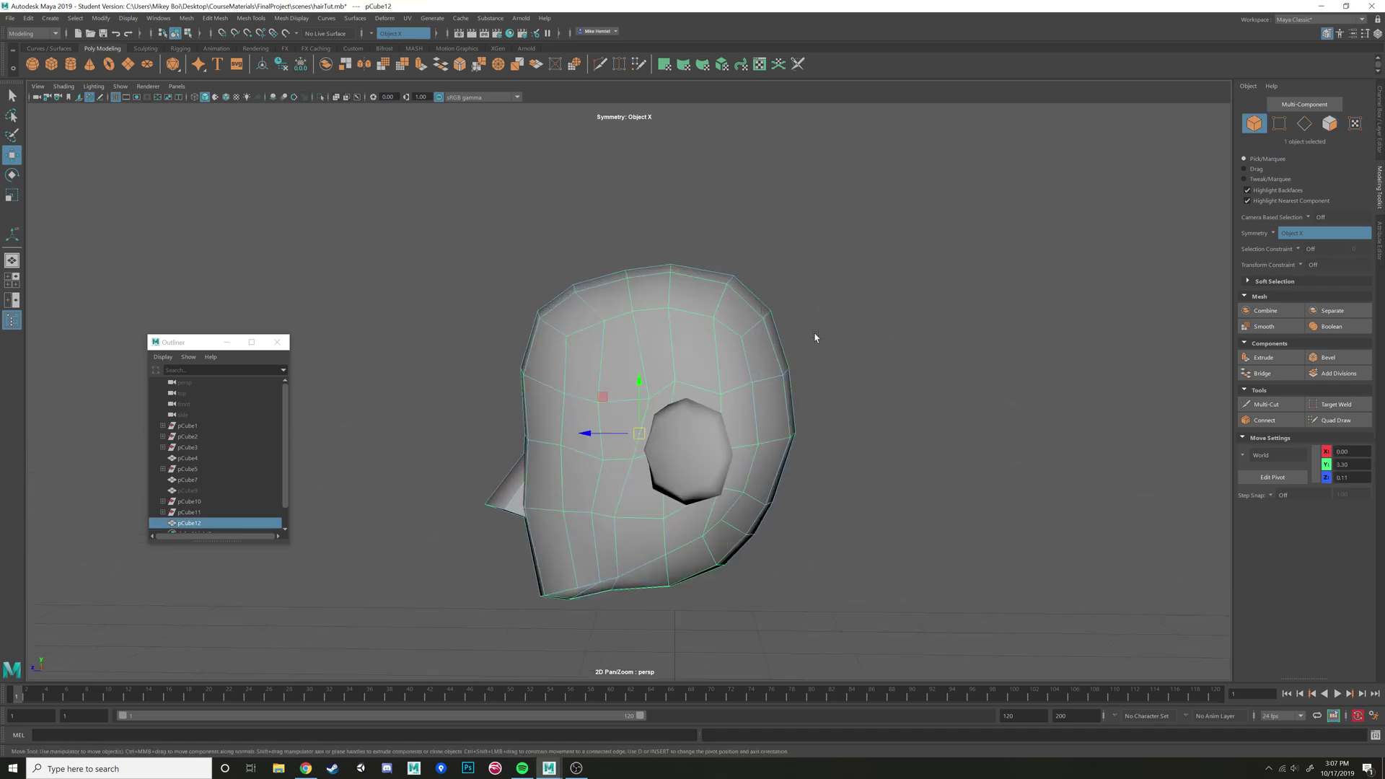
Duplicate the head mesh and hide the duplicate
left_click_drag(816, 336, 887, 340, "alt")
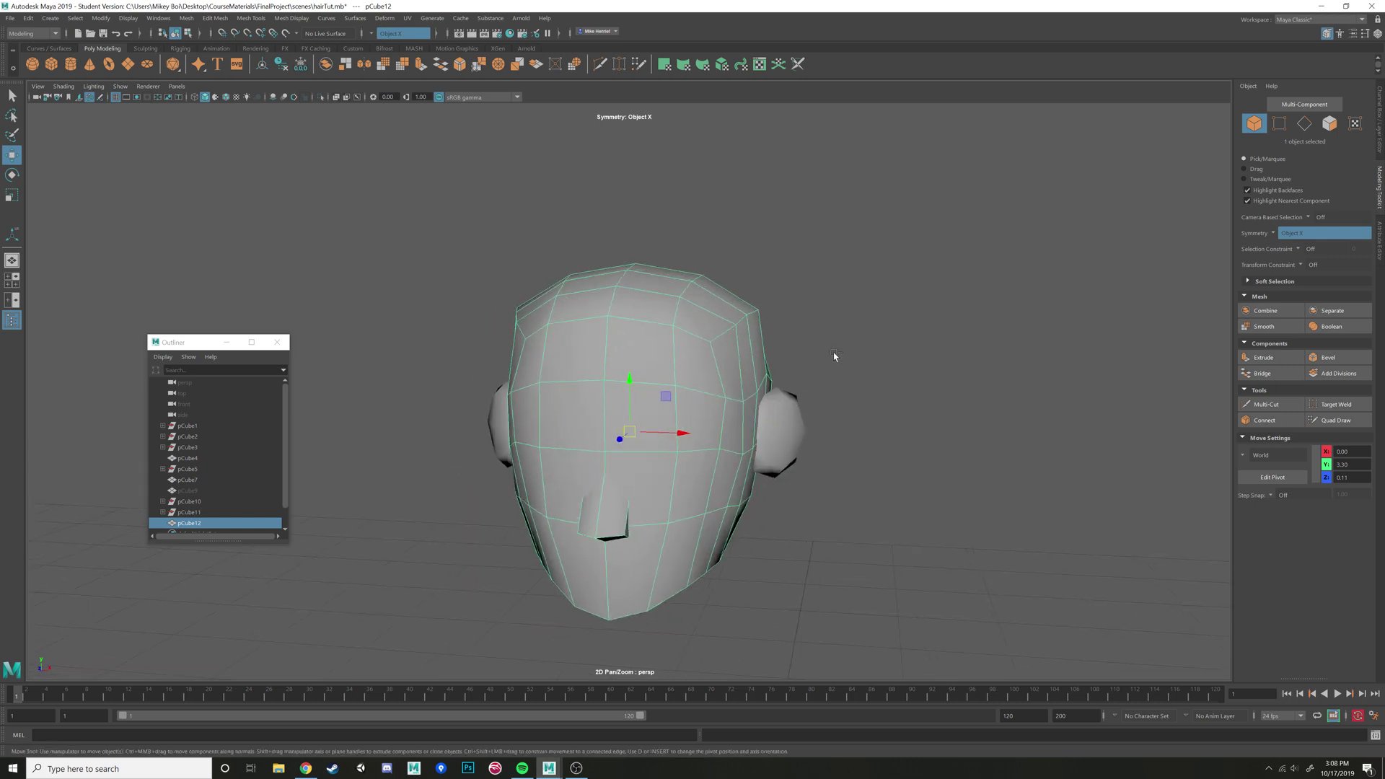
key("ctrl+d")
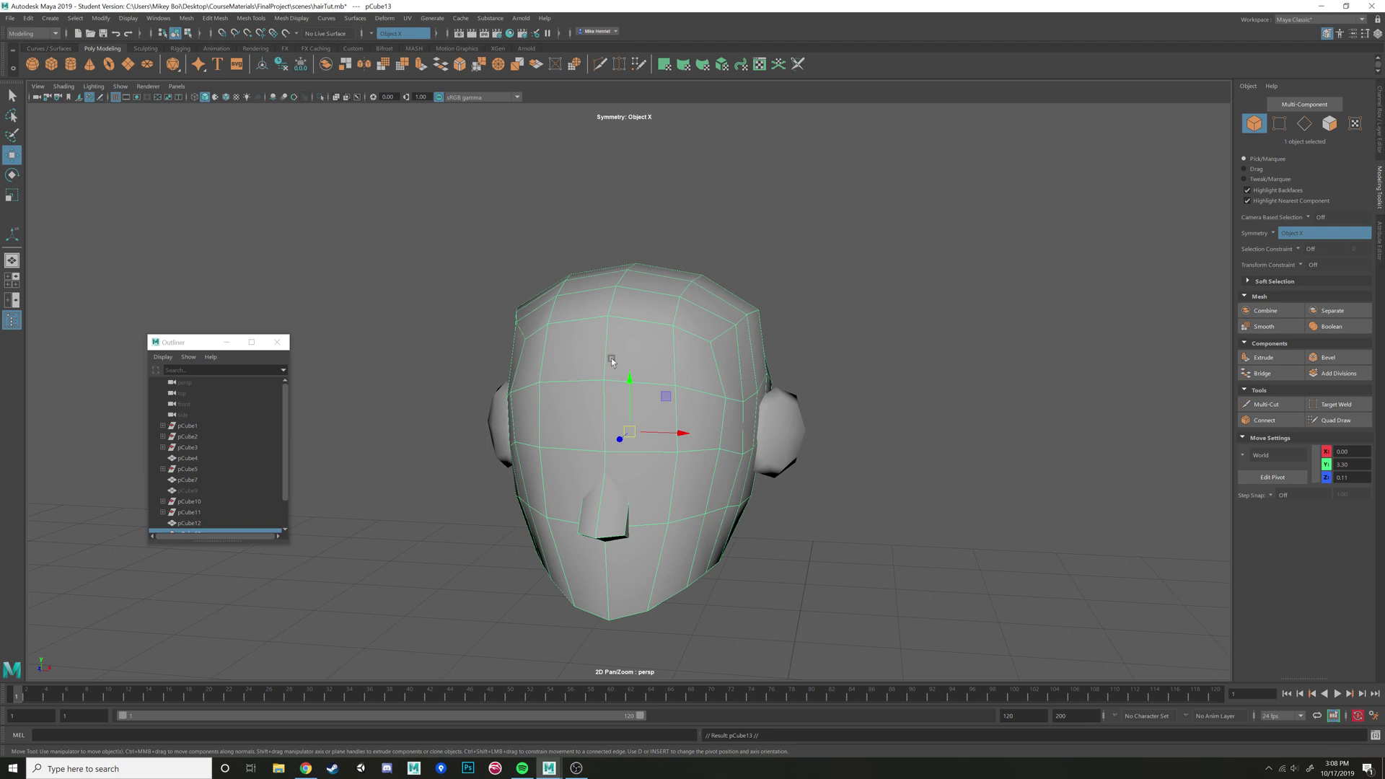
scroll(221, 473, "down", 1)
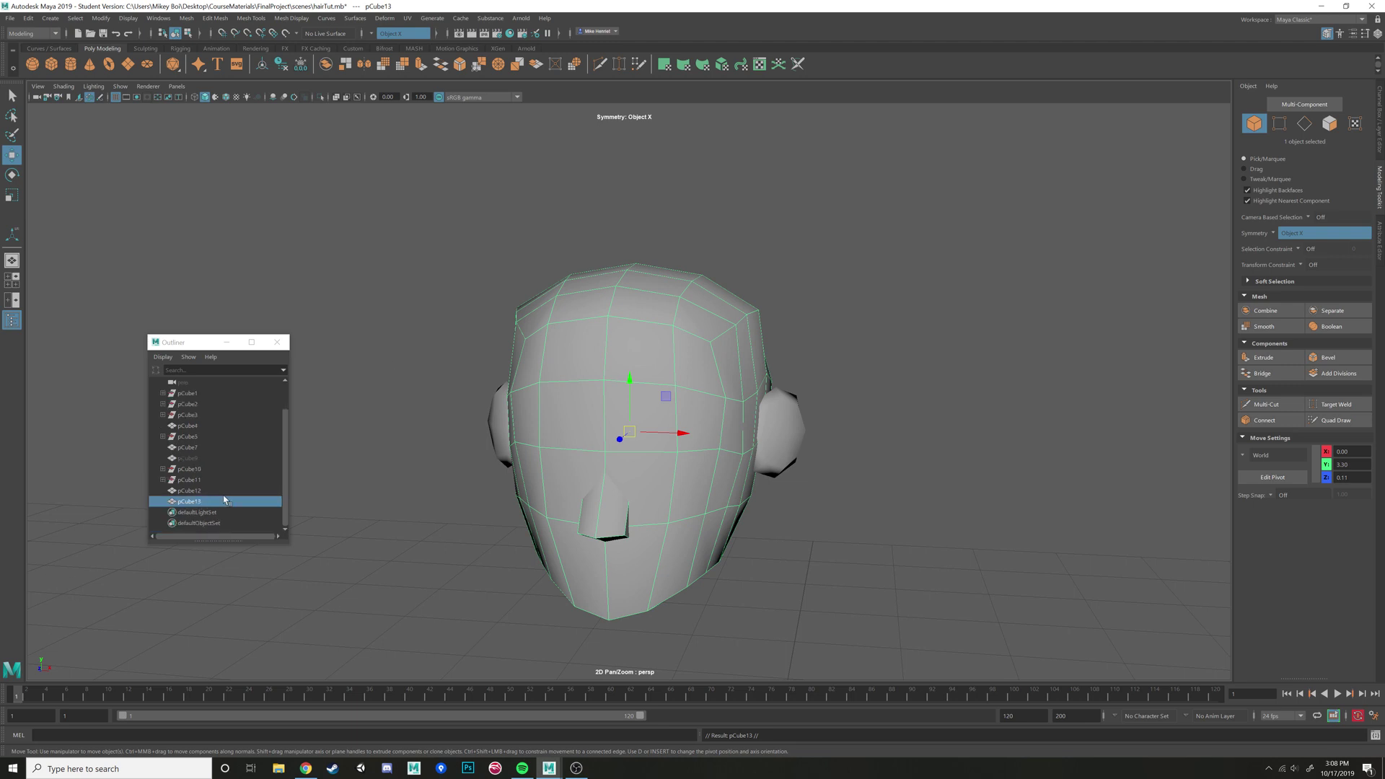
key("ctrl+h")
Select the faces of the original head in front of and above the ear, plus those across the upper back
left_click(690, 346)
left_click_drag(689, 346, 725, 370, "alt")
right_click_drag(726, 384, 724, 418)
left_click(678, 427)
left_click(676, 364, "shift")
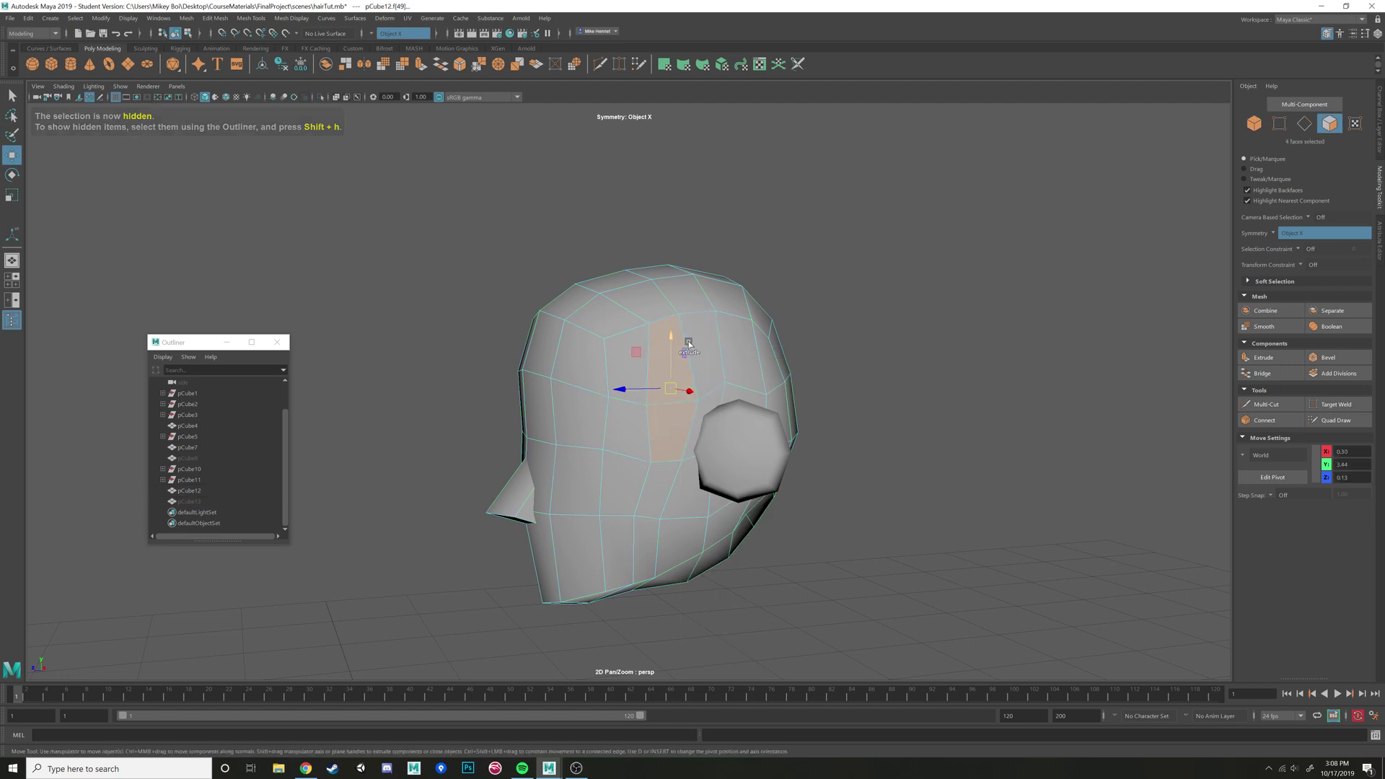
left_click(701, 348, "shift")
left_click_drag(775, 352, 819, 258, "alt")
left_click_drag(677, 246, 834, 311, "shift")
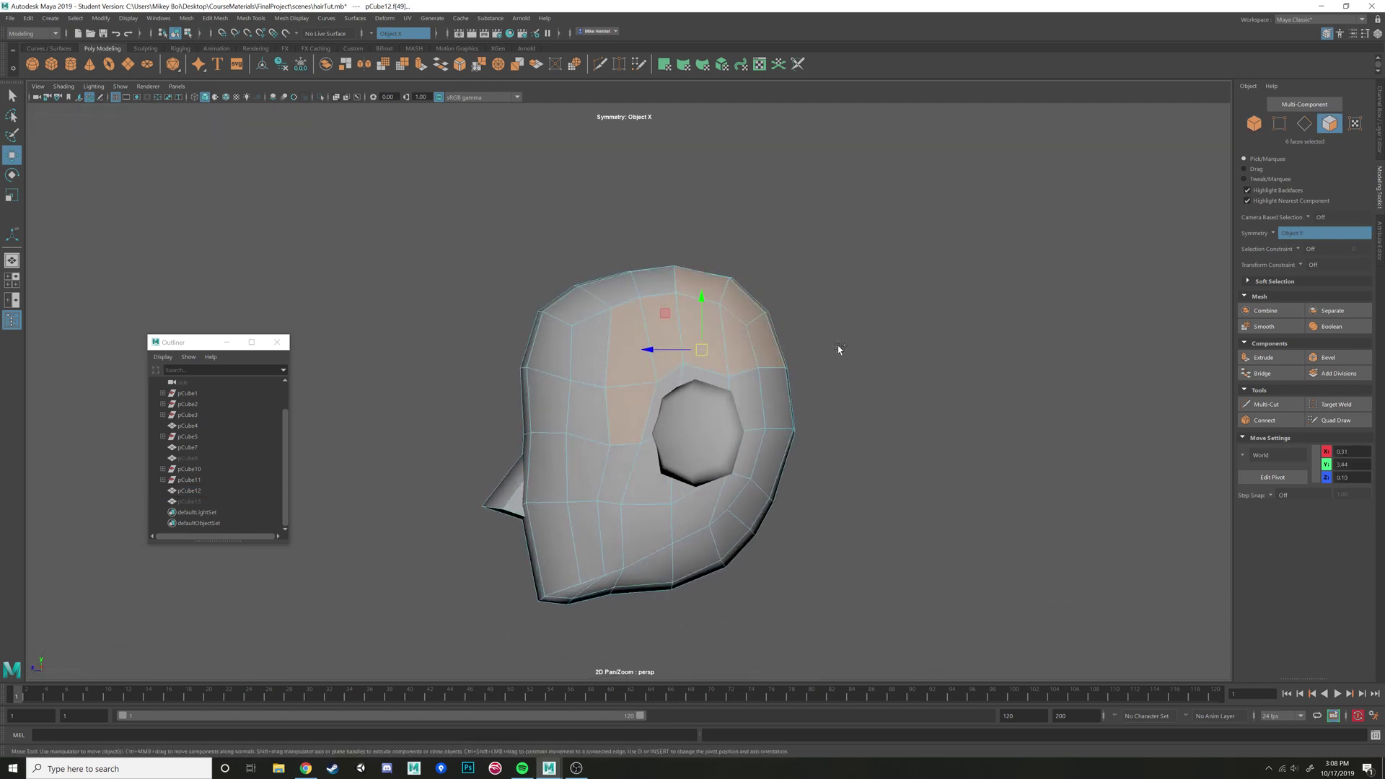
Extend the face selection over the back and front top of the scalp, leaving the ears out of it
left_click_drag(871, 391, 738, 455, "alt")
left_click_drag(837, 448, 664, 529, "alt")
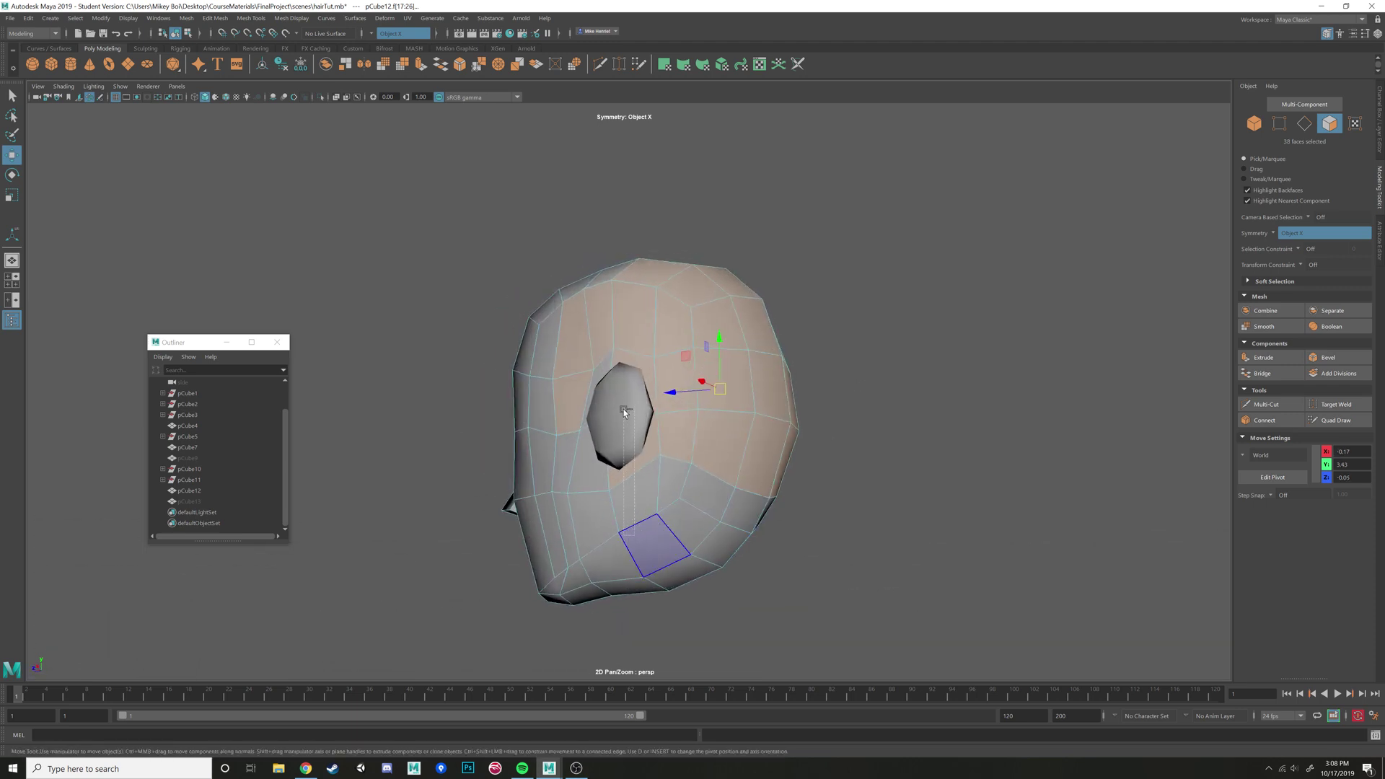
left_click_drag(624, 410, 624, 409, "ctrl")
left_click_drag(653, 462, 551, 450, "alt")
left_click_drag(808, 440, 699, 444, "alt")
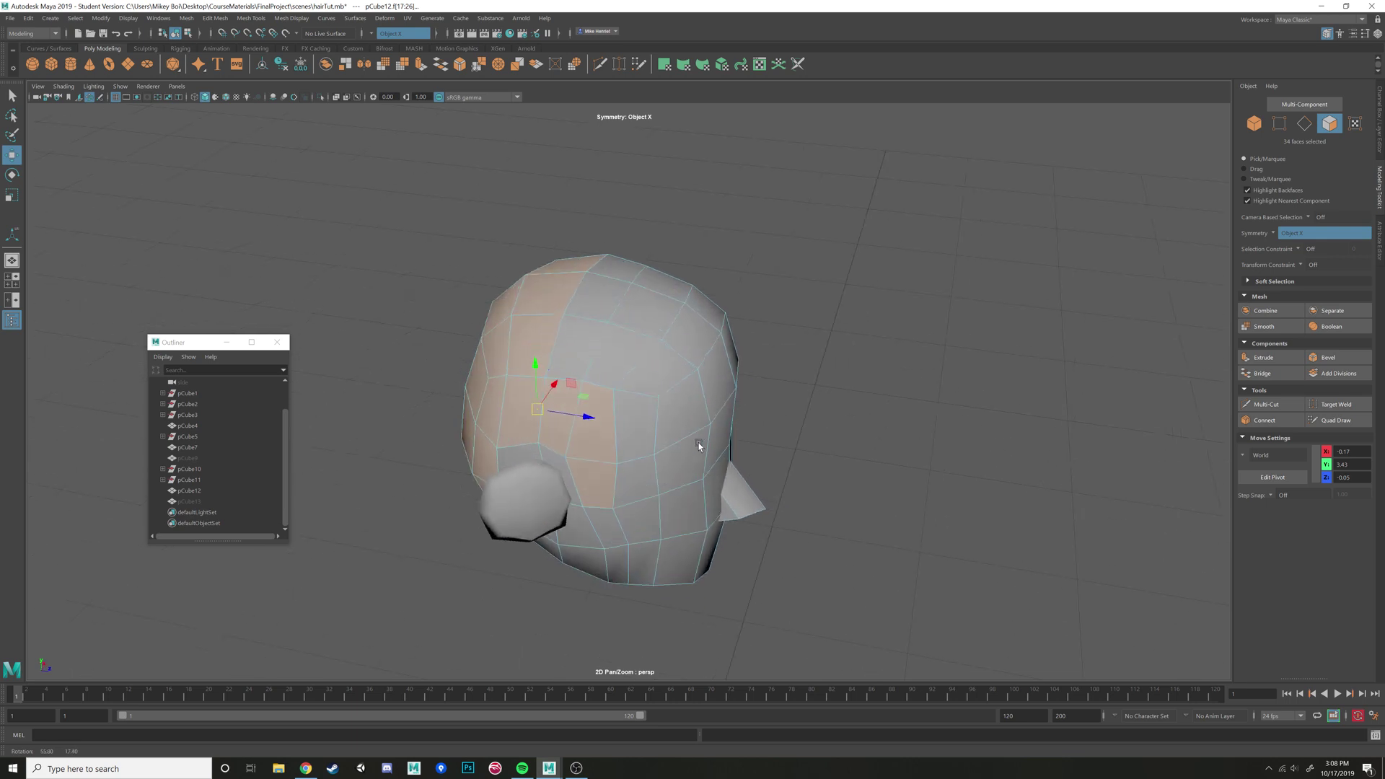
left_click_drag(606, 288, 626, 249, "alt")
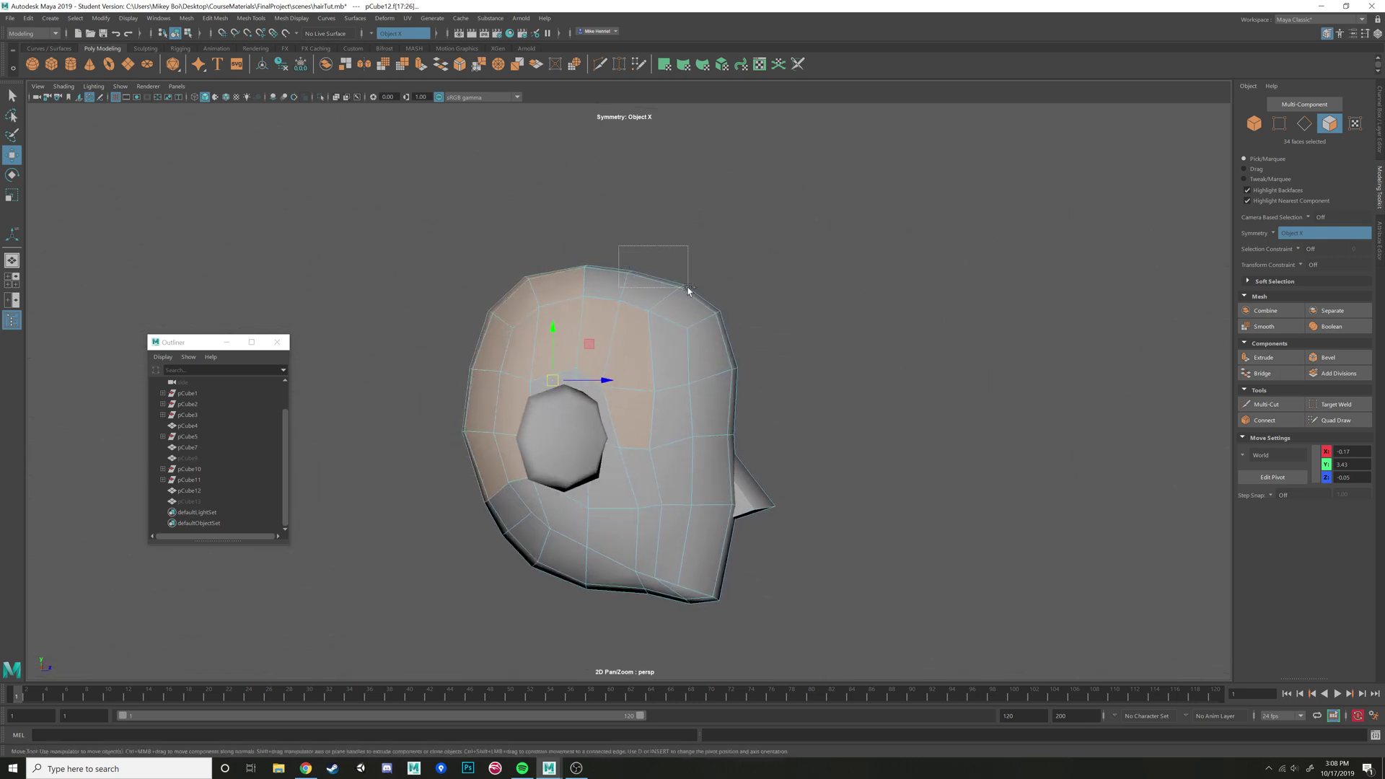
left_click_drag(689, 290, 660, 297, "shift")
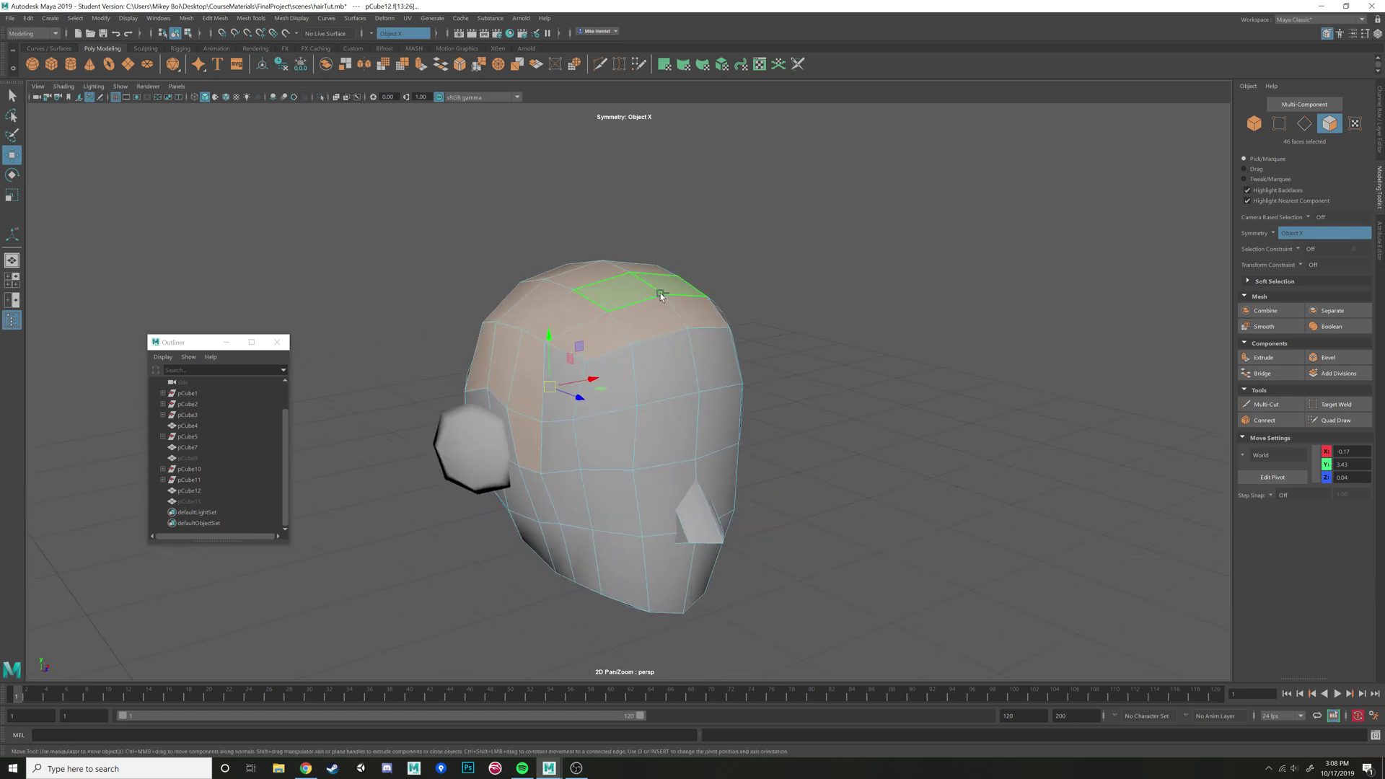
Extrude the selected scalp faces outward to form a thick hair shell
key("ctrl+e")
left_click_drag(838, 365, 707, 320, "alt")
left_click_drag(588, 249, 656, 331)
key("w")
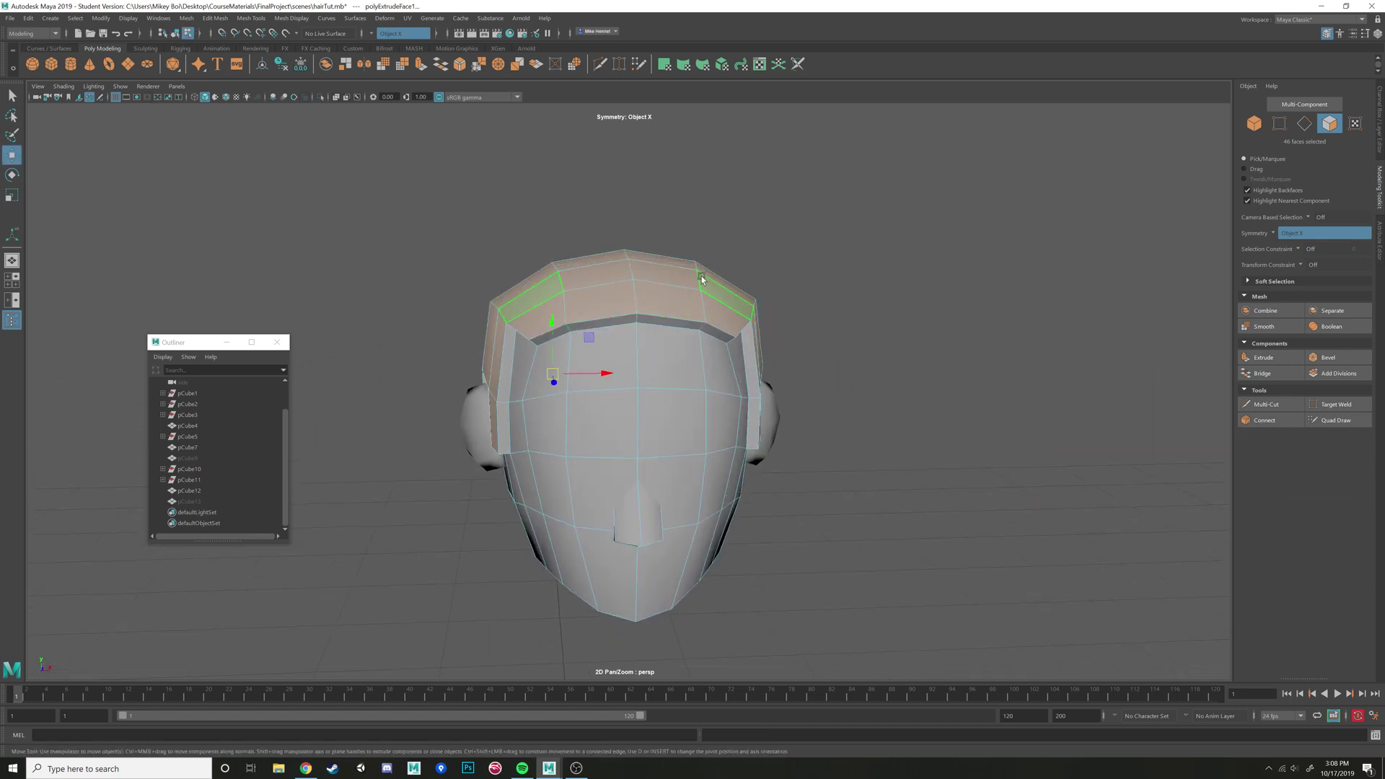
Select the central faces along the top of the hair from fringe to upper back and raise them
right_click_drag(702, 282, 696, 309)
left_click(674, 281)
mouse_move(682, 295)
left_mouse_down("alt")
mouse_move(693, 298)
mouse_move(679, 302)
left_mouse_up("alt")
left_click(678, 306, "shift")
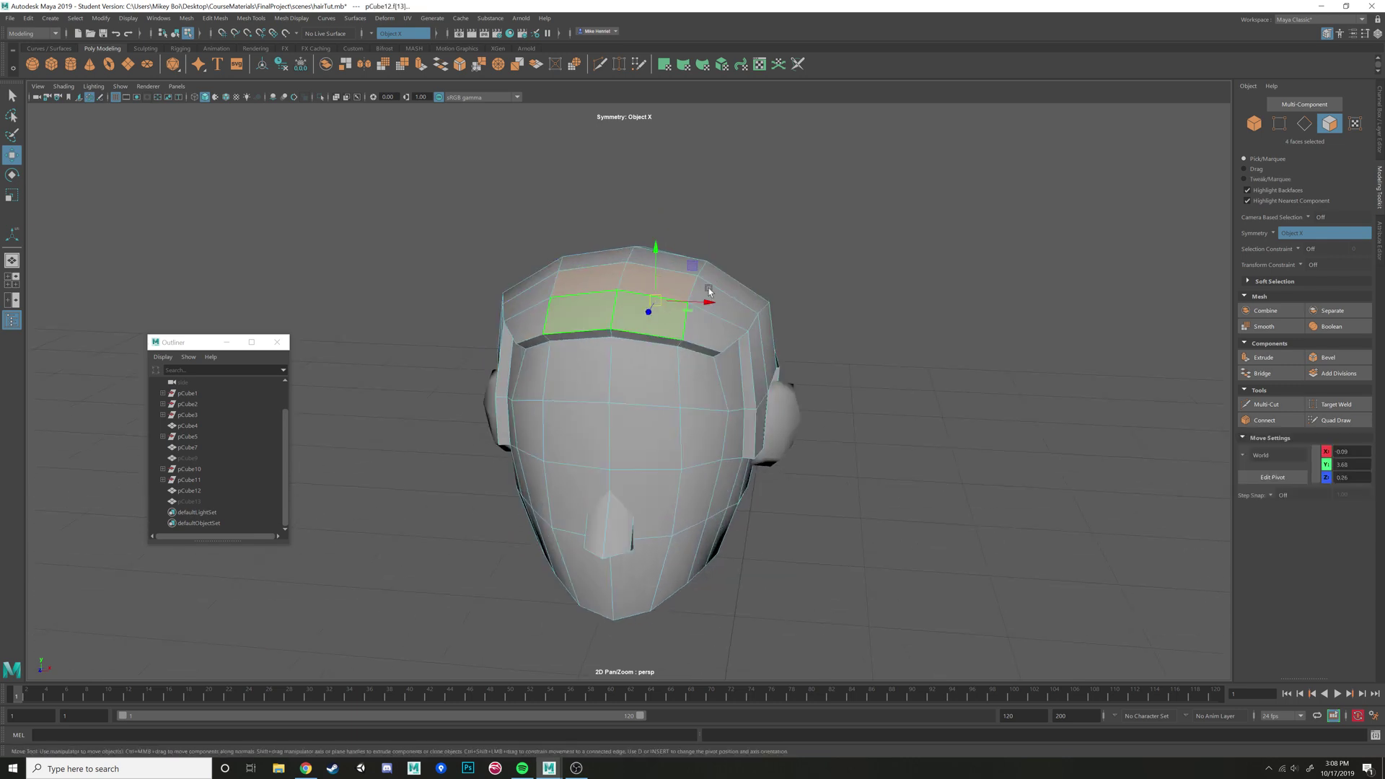
left_click_drag(758, 276, 674, 291, "alt")
left_click(689, 281, "shift")
left_click(725, 278, "shift")
left_click_drag(926, 311, 730, 301, "alt")
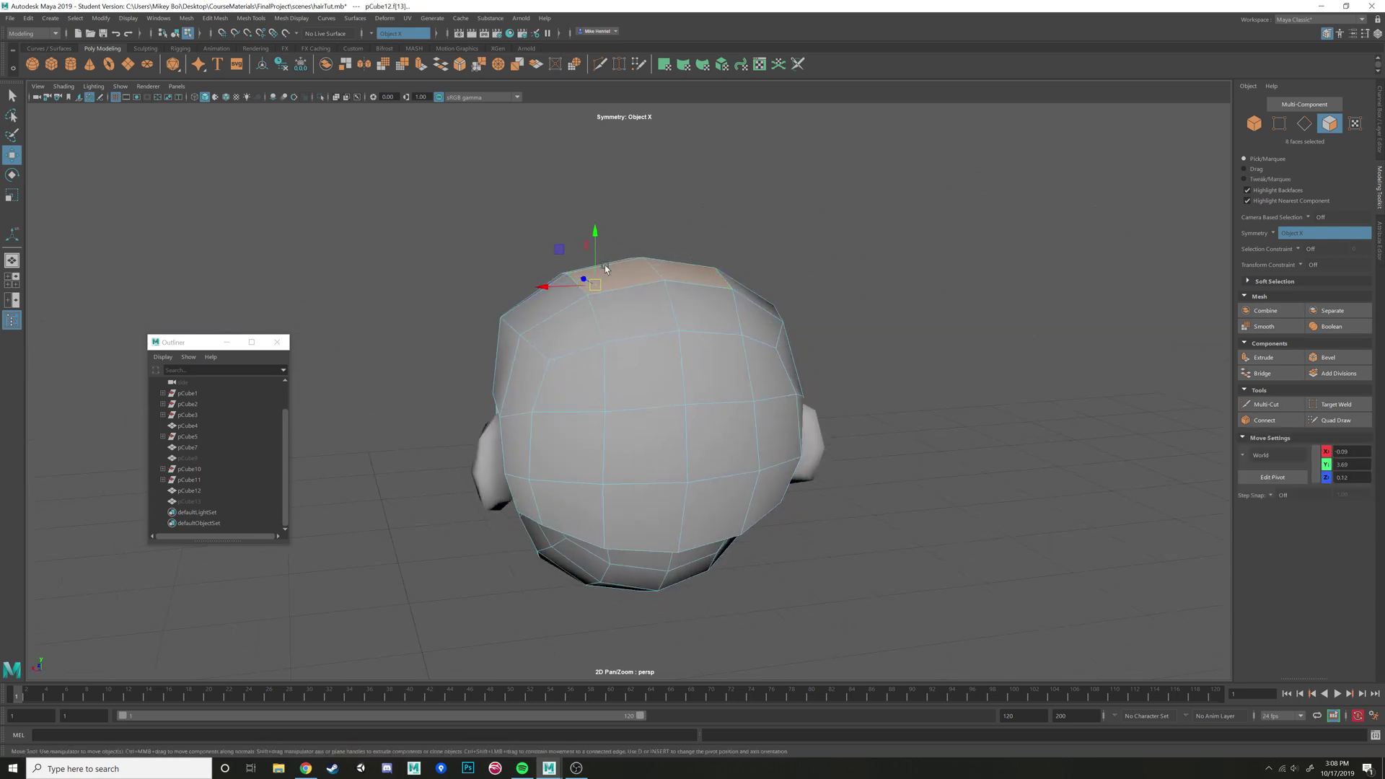
left_click(633, 310, "shift")
left_click_drag(633, 309, 647, 280, "alt")
left_click_drag(606, 231, 658, 292)
Examine the border edges of the extruded hair at the temple, above the ear and behind it
right_click(658, 295)
right_click_drag(658, 296, 664, 302)
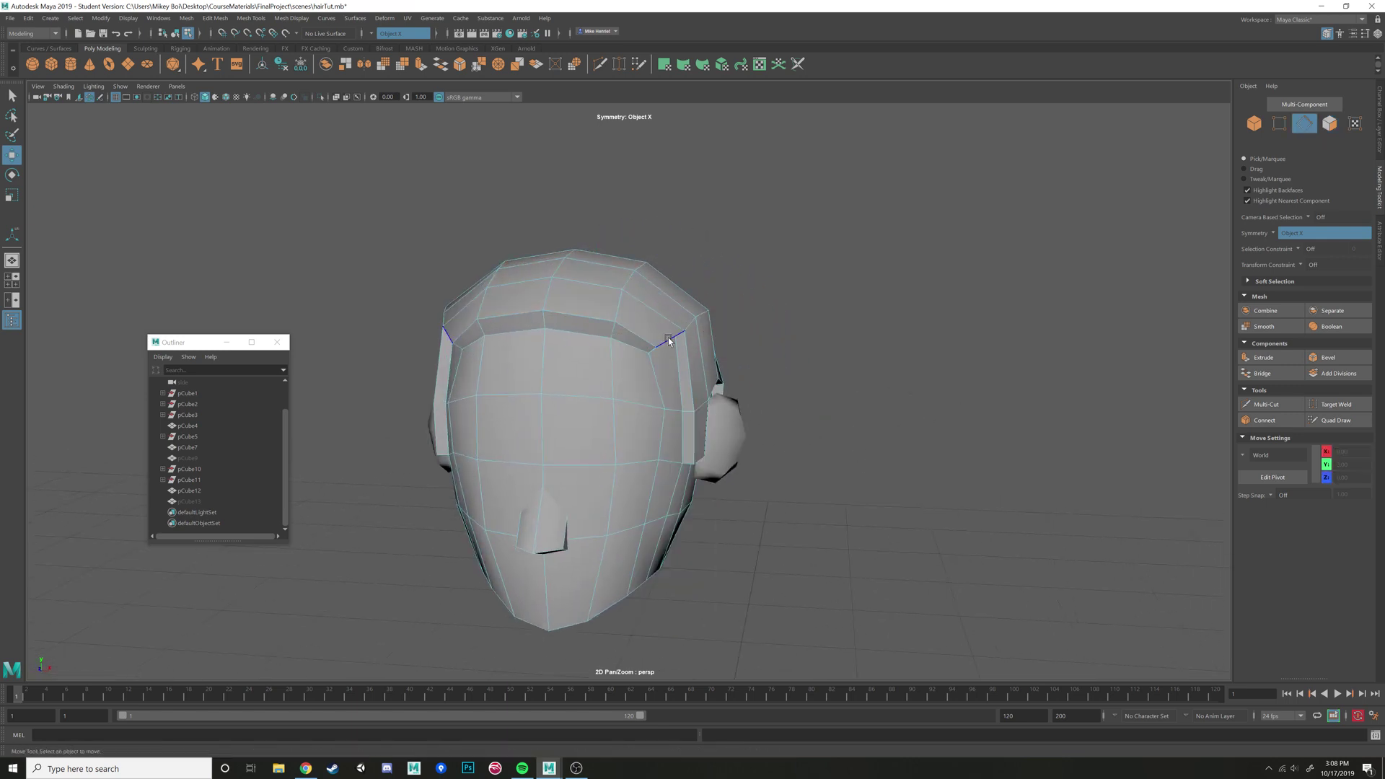
left_click(670, 338)
left_click_drag(718, 347, 628, 379, "alt")
mouse_move(635, 380)
left_mouse_down("alt")
mouse_move(555, 368)
mouse_move(720, 380)
mouse_move(630, 399)
left_mouse_up("alt")
left_click(641, 380)
right_click_drag(674, 344, 727, 326)
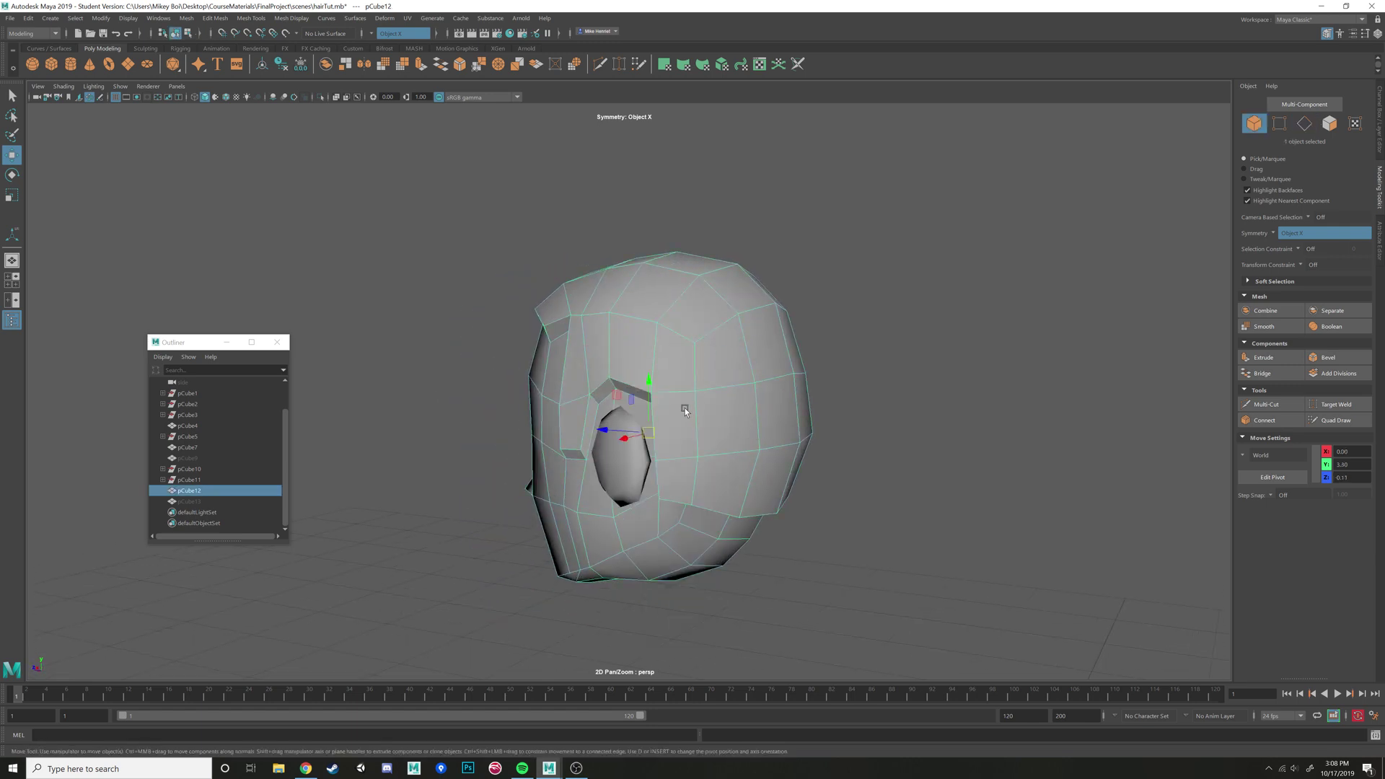
scroll(658, 399, "down", 5)
left_click_drag(658, 397, 653, 372, "alt")
right_click_drag(653, 372, 718, 431, "alt")
left_click_drag(730, 485, 720, 466, "alt")
right_click_drag(714, 457, 714, 426)
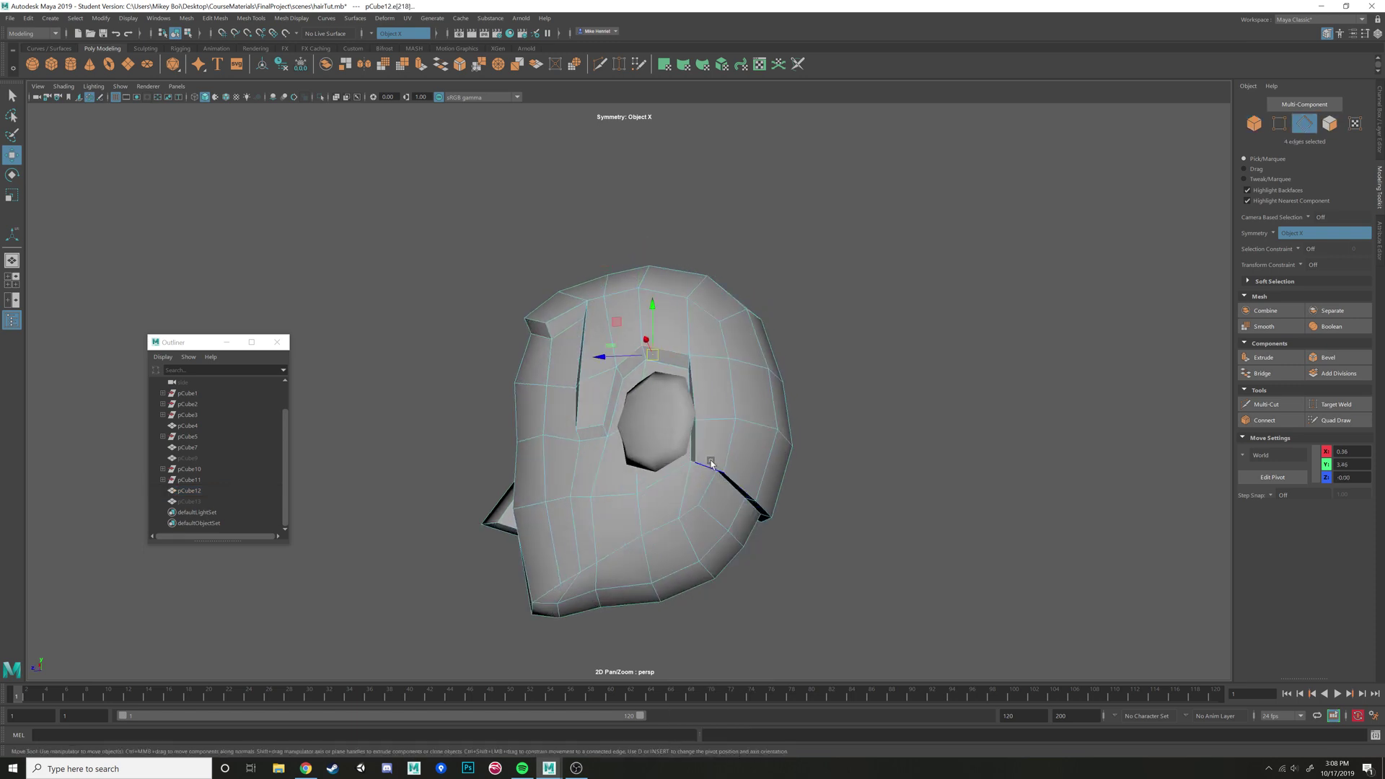
left_click(711, 465)
left_click_drag(728, 489, 669, 372, "alt")
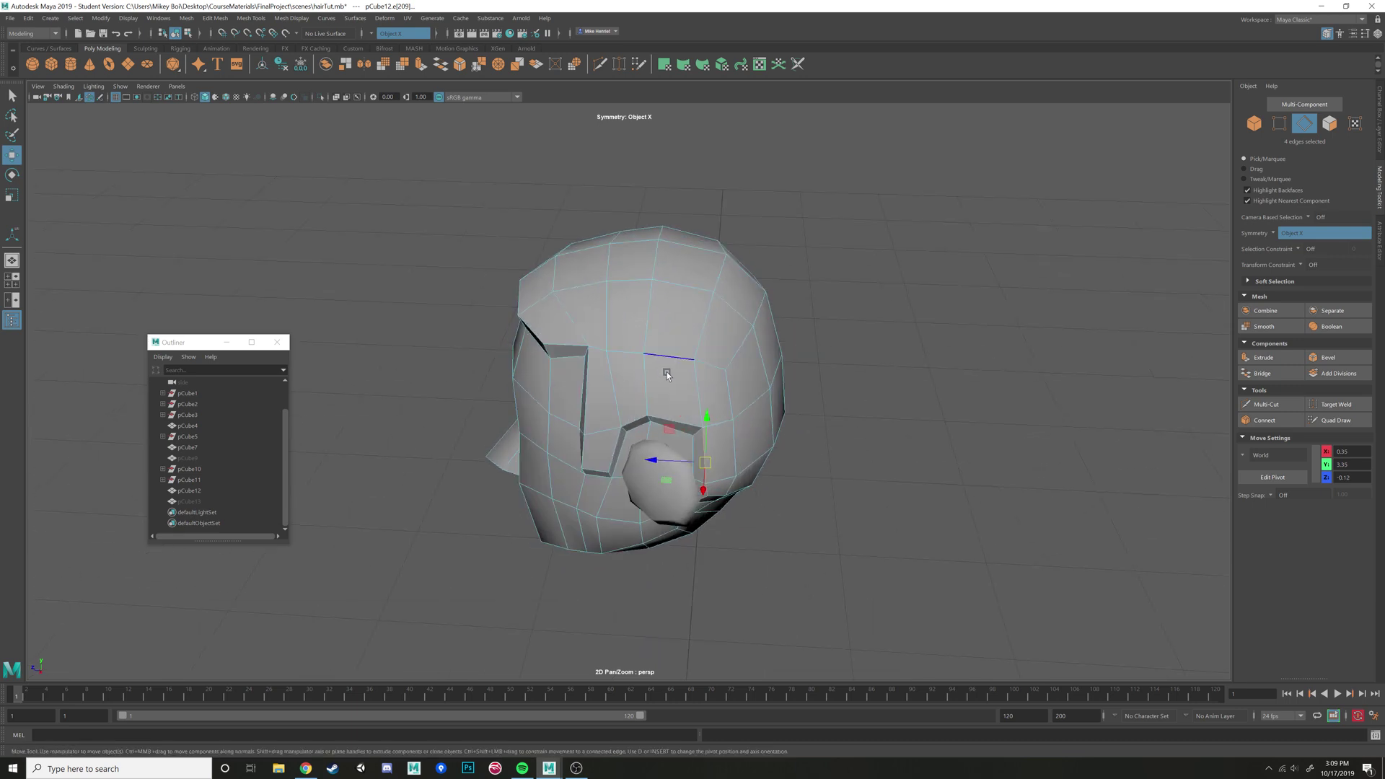
Examine the horizontal row of edges along the side of the hair, from the fringe toward the back
right_click_drag(669, 372, 724, 343)
left_click_drag(722, 388, 652, 358, "alt")
right_click_drag(647, 346, 648, 313)
left_click(649, 356)
left_click_drag(750, 368, 574, 371, "alt")
left_click_drag(501, 329, 661, 344)
left_click(519, 339)
right_click_drag(663, 345, 728, 321)
right_click_drag(834, 415, 743, 458, "alt")
left_click_drag(743, 458, 671, 453, "alt")
left_click(657, 356)
scroll(657, 356, "up", 5)
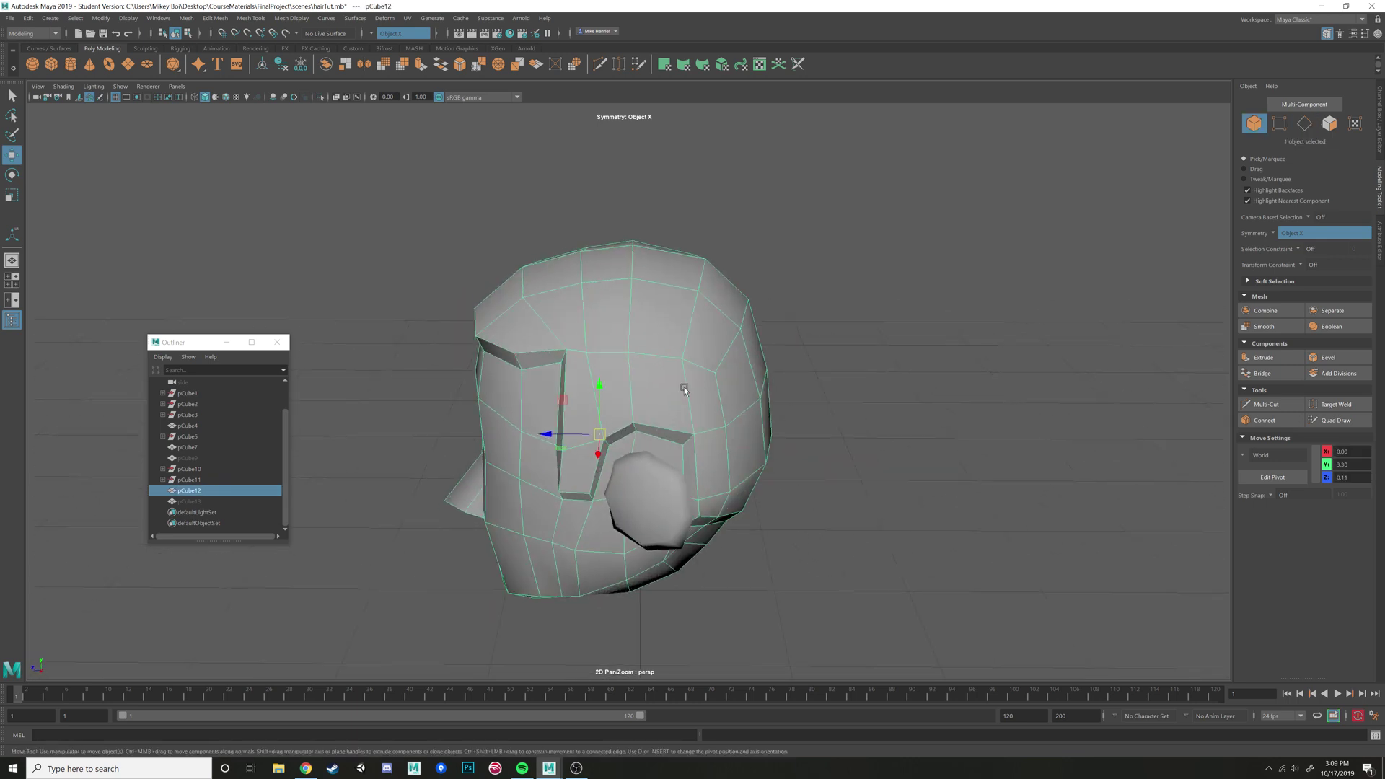
right_click_drag(616, 340, 625, 311)
left_click(608, 352)
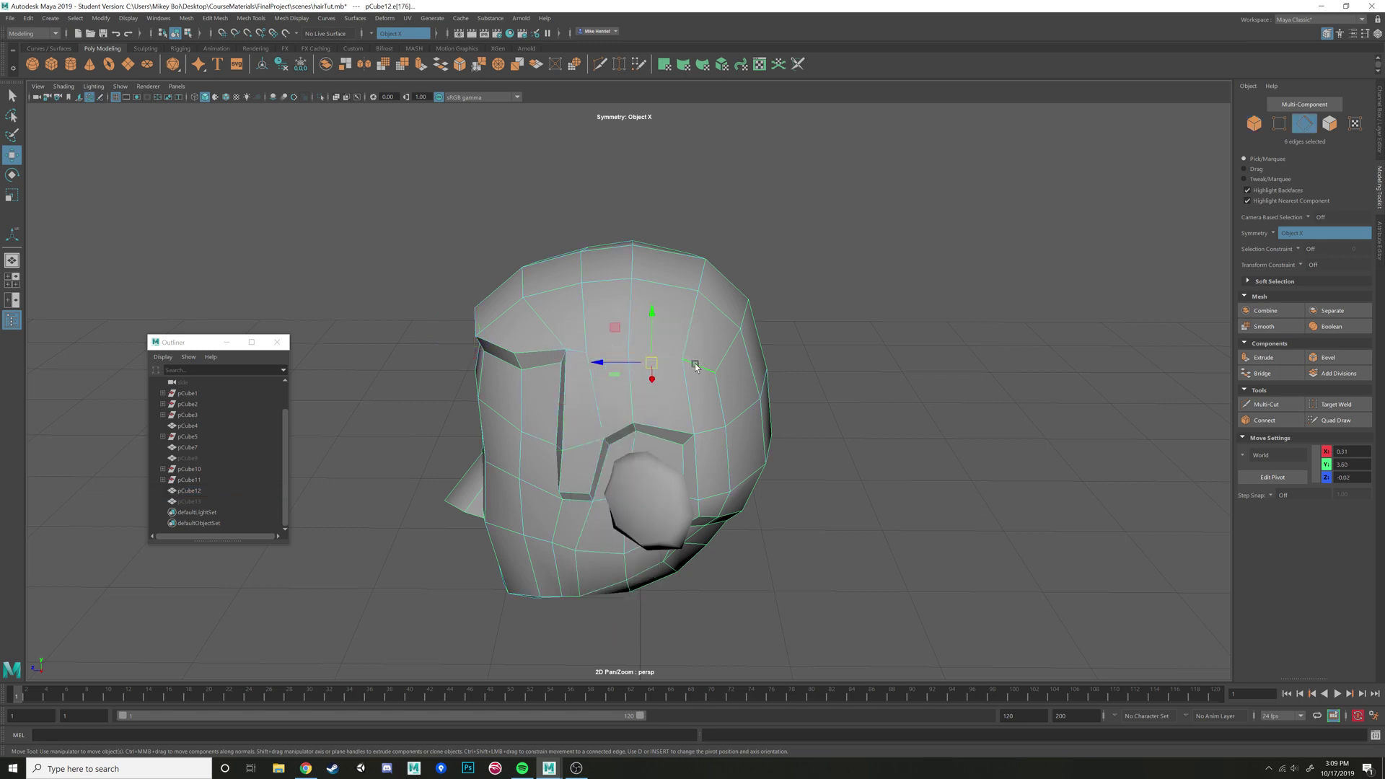
right_click_drag(665, 355, 776, 317)
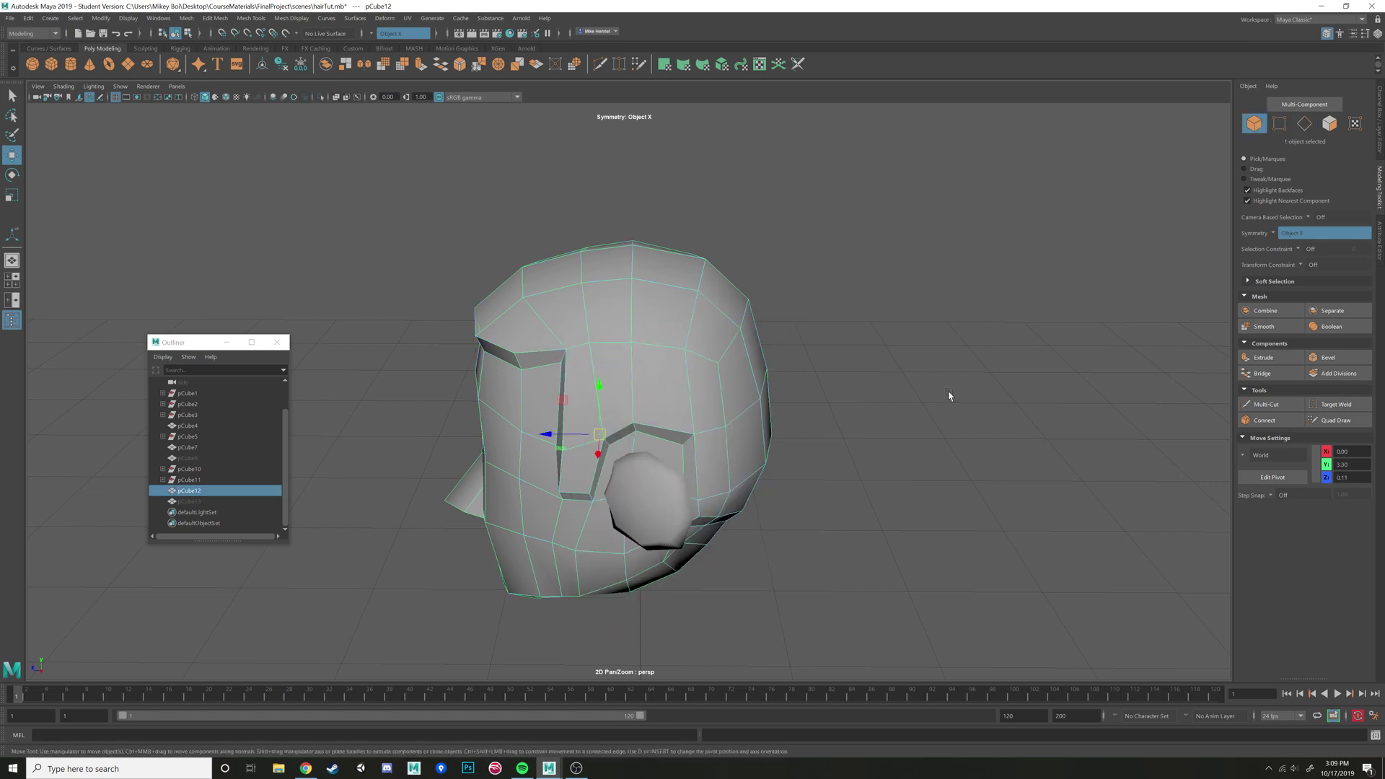
Multi-cut a narrow band along both sides of the hair, running from the fringe underside toward the back and returning
left_click(1264, 405)
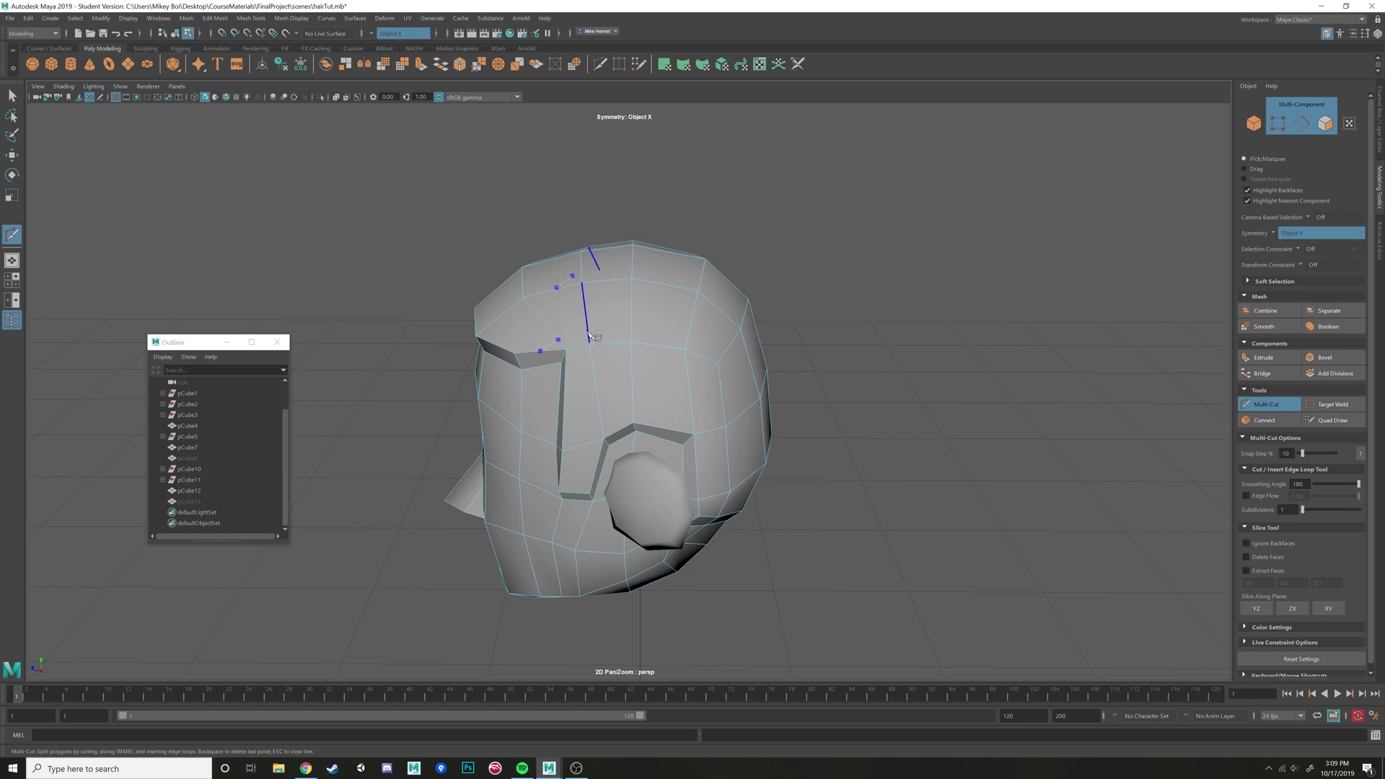
mouse_move(558, 357)
left_mouse_down("alt")
mouse_move(601, 341)
mouse_move(577, 337)
left_mouse_up("alt")
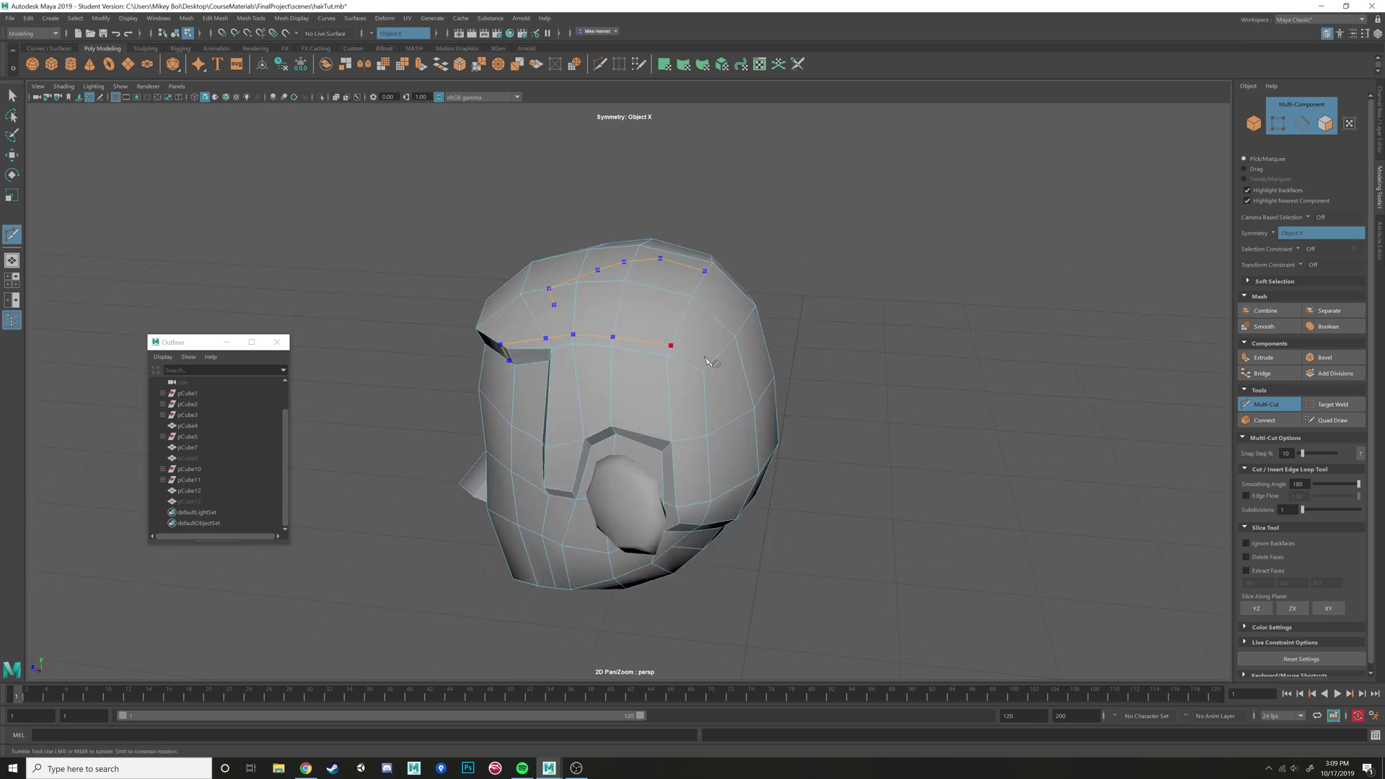
left_click_drag(717, 378, 679, 382, "alt")
right_click_drag(678, 382, 691, 390, "alt")
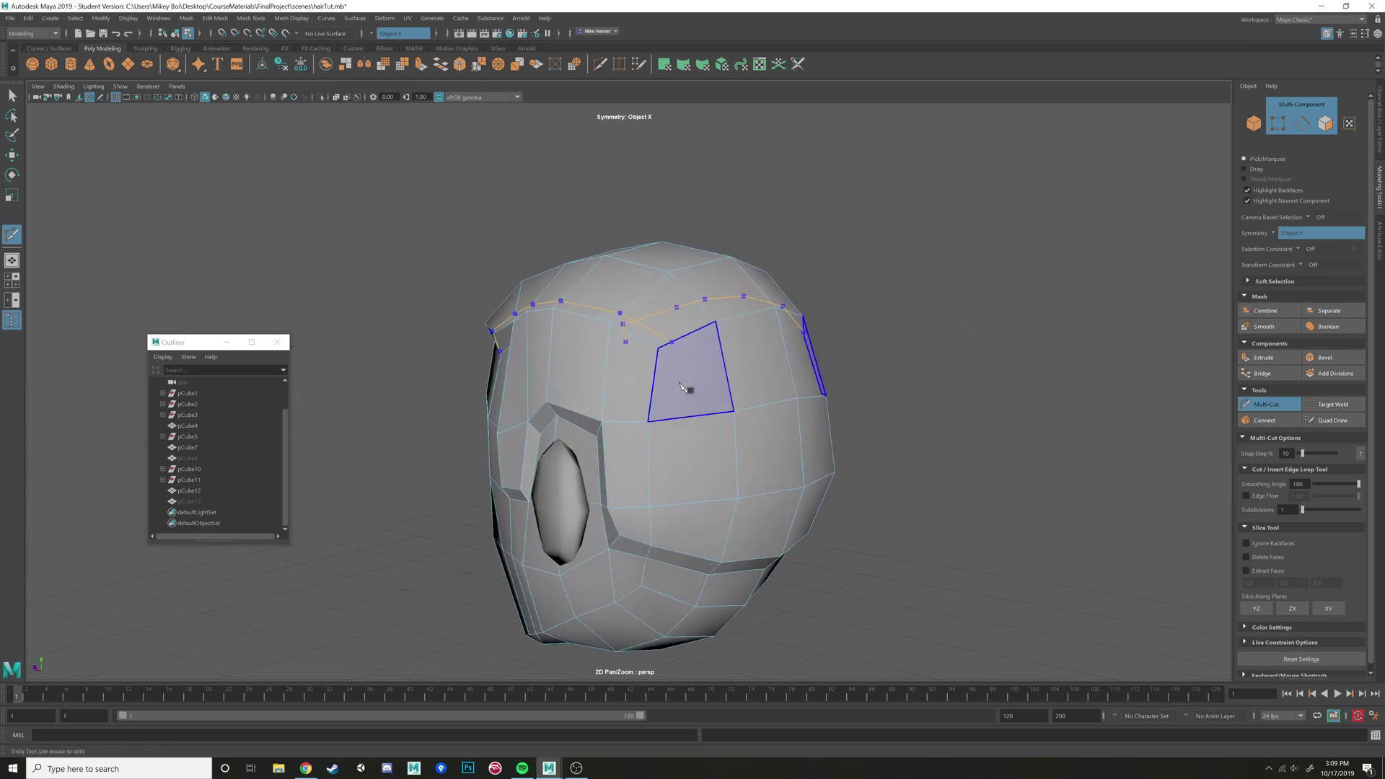
left_click_drag(658, 363, 670, 377, "alt")
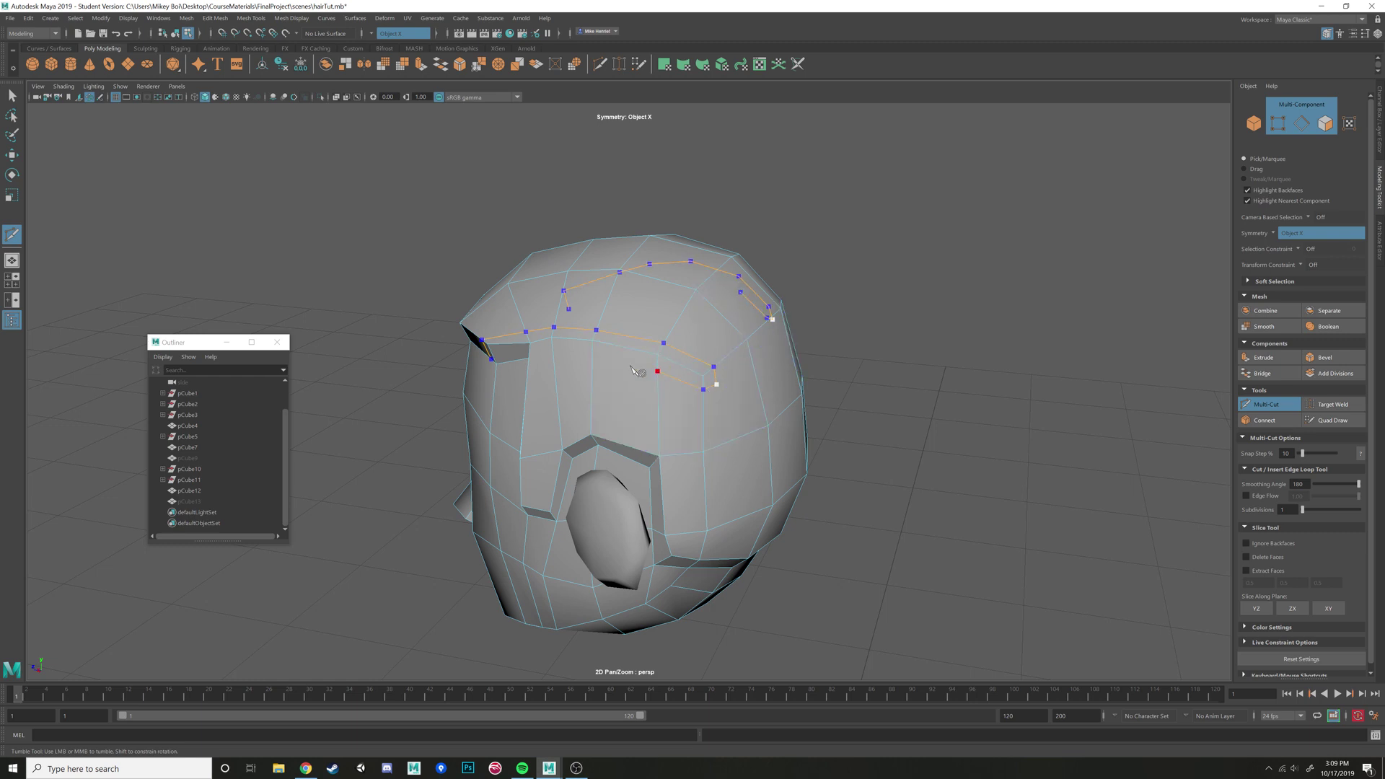
left_click_drag(632, 370, 687, 395, "alt")
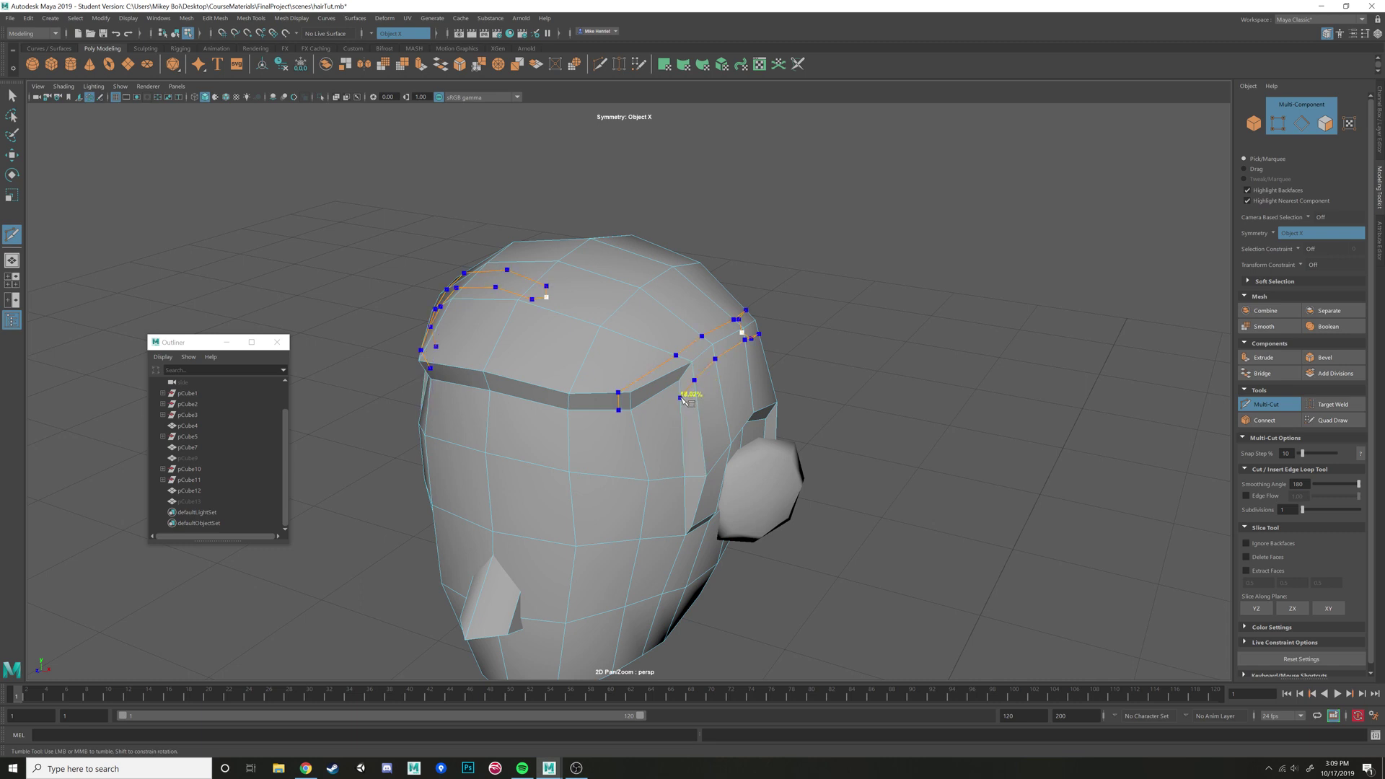
right_click(683, 396)
left_click_drag(746, 400, 701, 402, "alt")
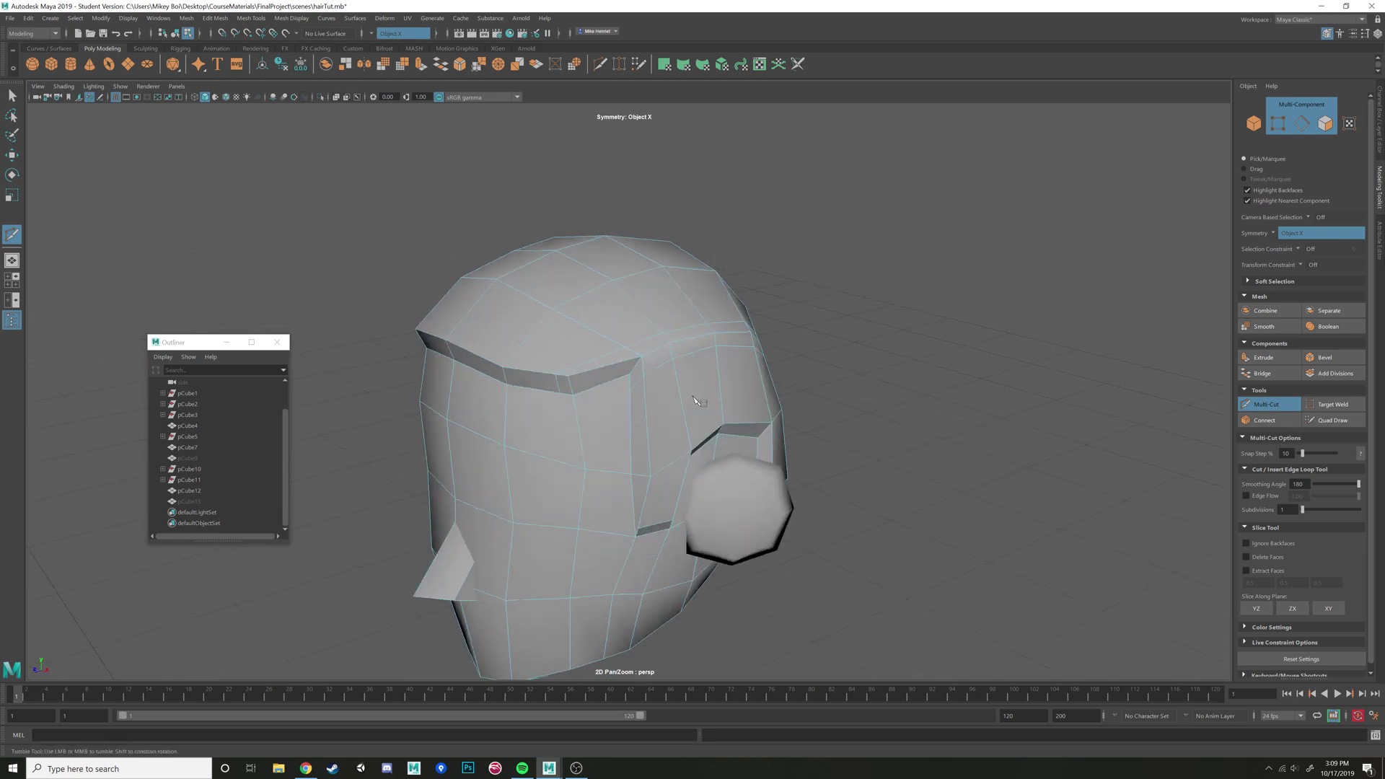
Select the forehead and remaining face polygons below the hairline and delete them, including the stray piece left near the chin
key("w")
scroll(621, 435, "down", 5)
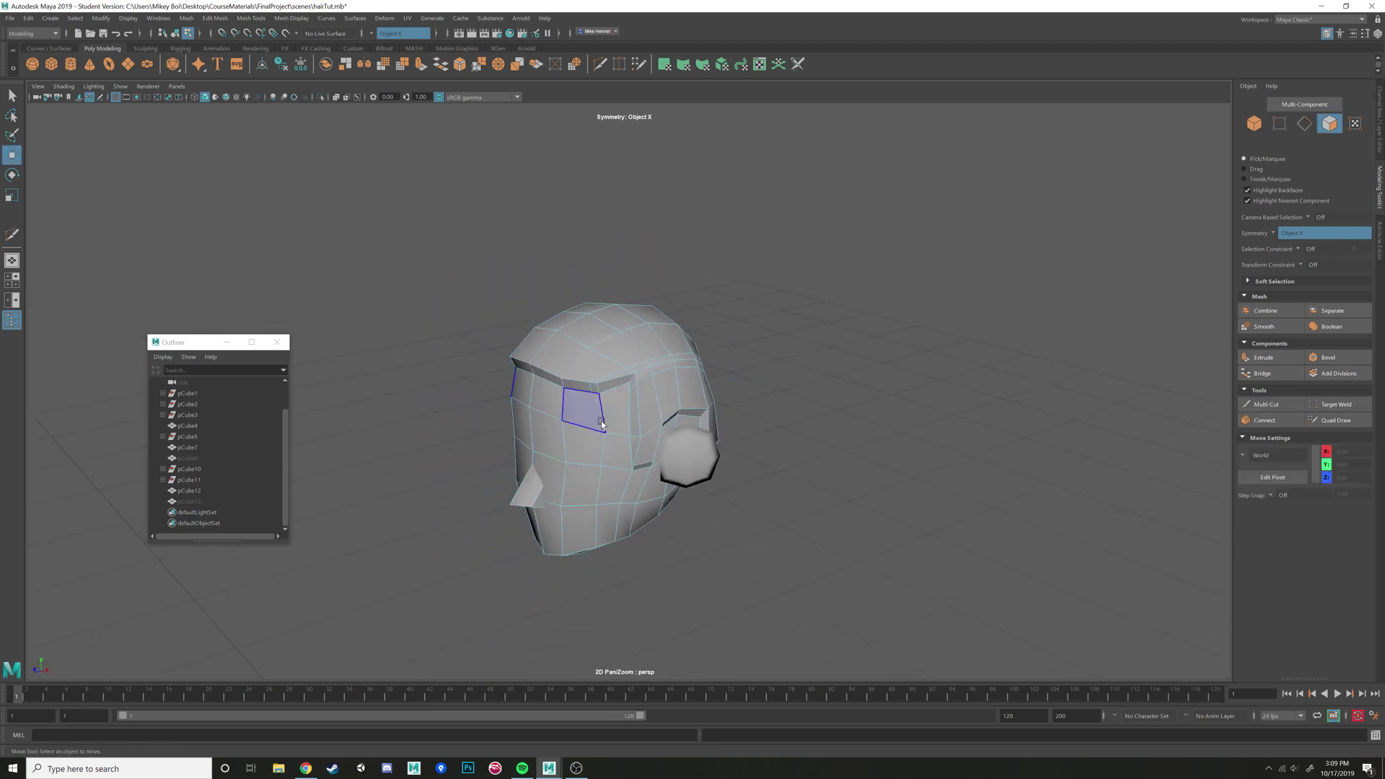
left_click_drag(621, 435, 684, 420, "alt")
left_click(642, 363)
double_click(618, 355, "shift")
left_click(683, 375)
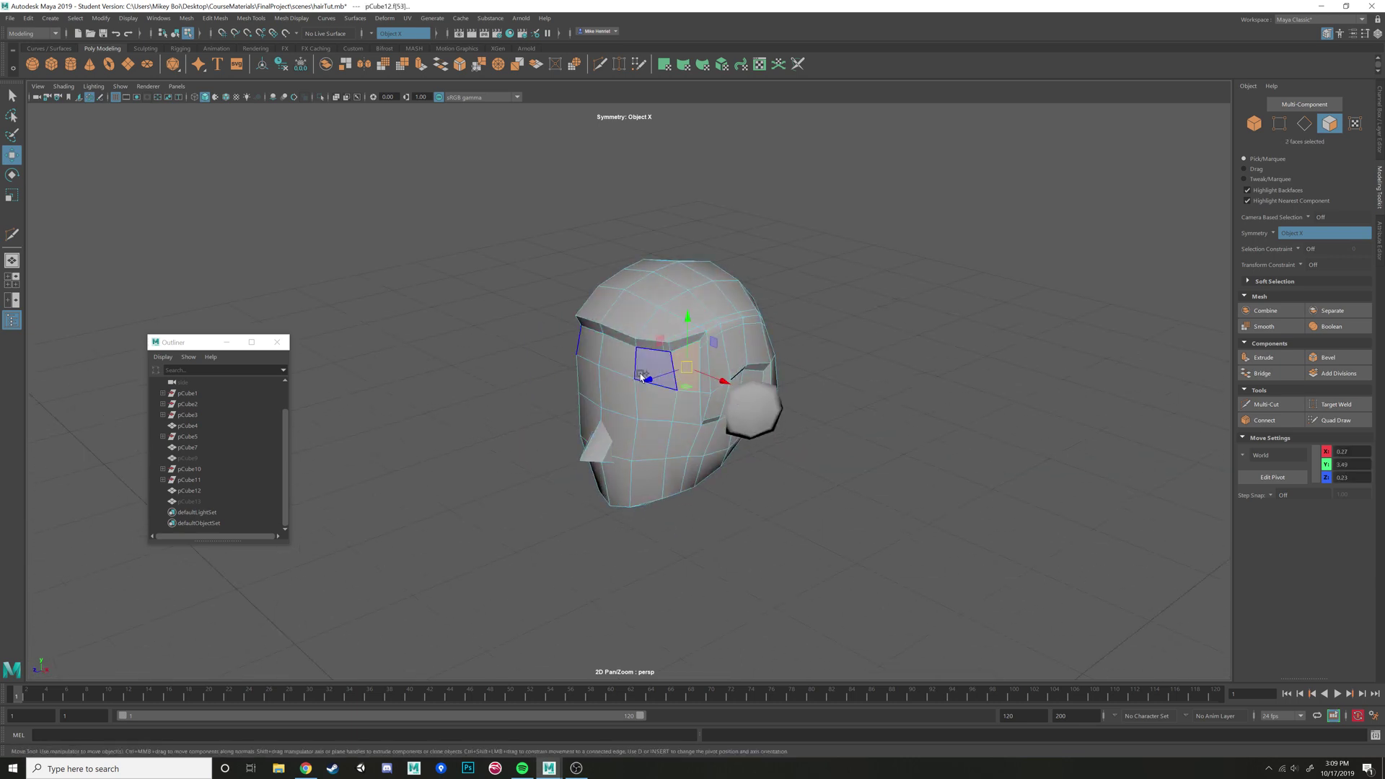
left_click(642, 369, "shift")
left_click(617, 358, "shift")
left_click(614, 390, "shift")
left_click_drag(647, 430, 606, 435, "alt")
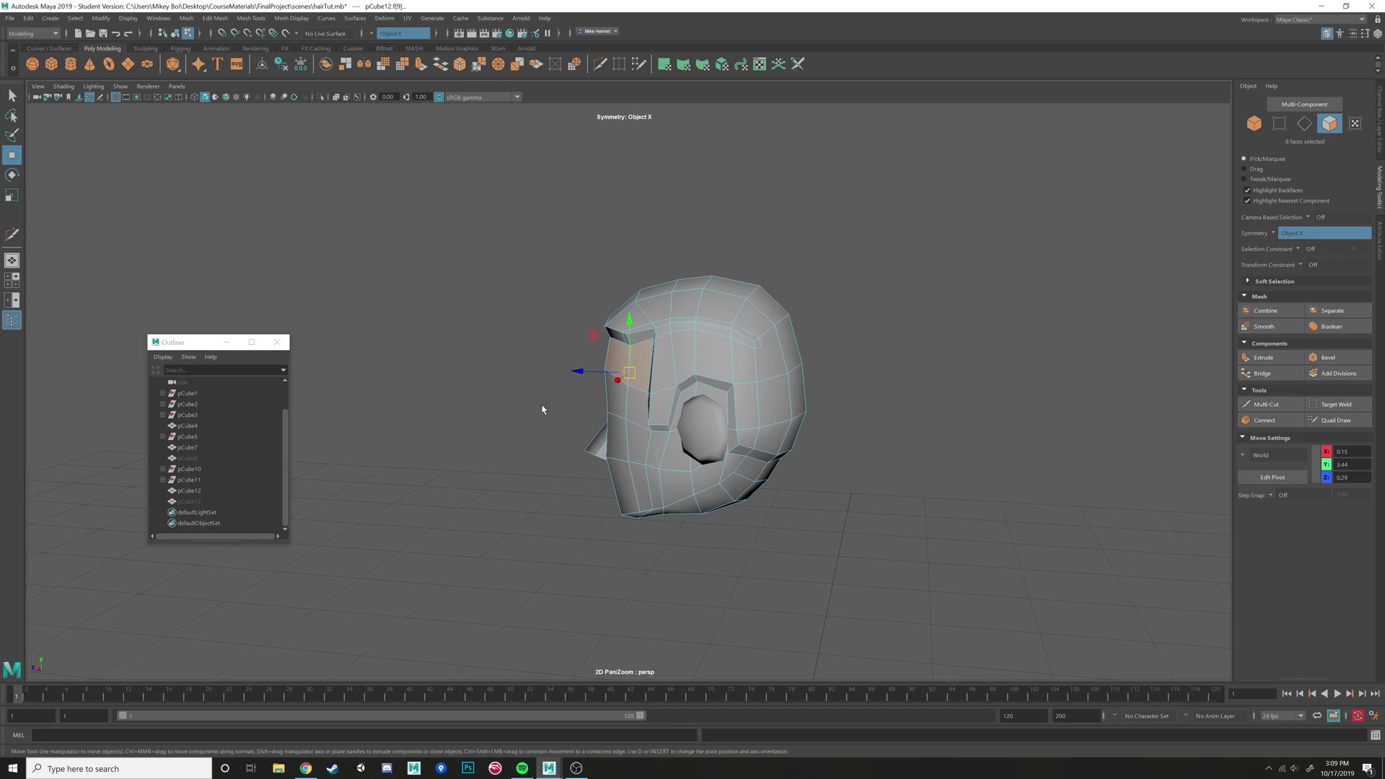
left_click_drag(638, 546, 729, 467, "shift")
key("Delete")
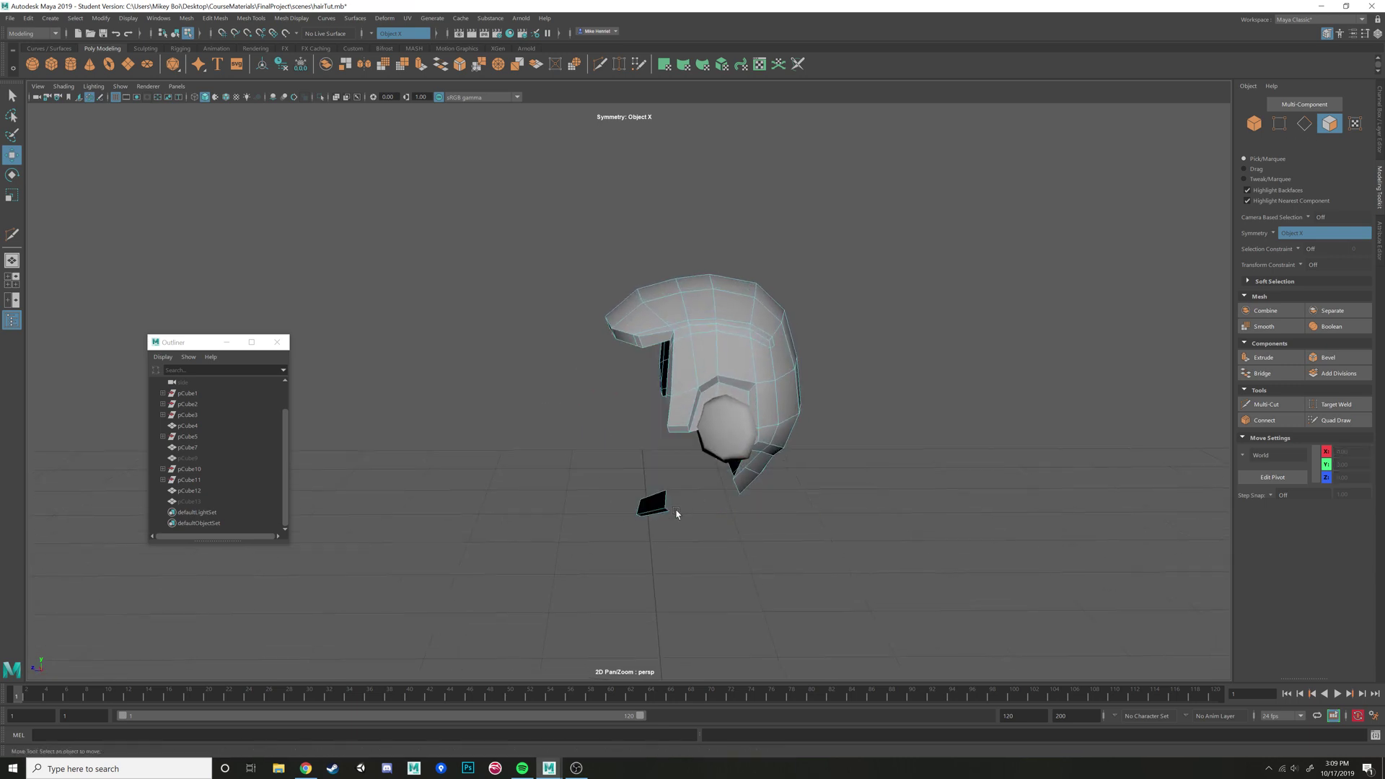
left_click_drag(710, 564, 707, 561)
key("Delete")
Delete the remaining head faces beside the ear under the hair and those below the hair at the back
left_click_drag(854, 526, 685, 490, "alt")
left_click_drag(711, 435, 711, 438)
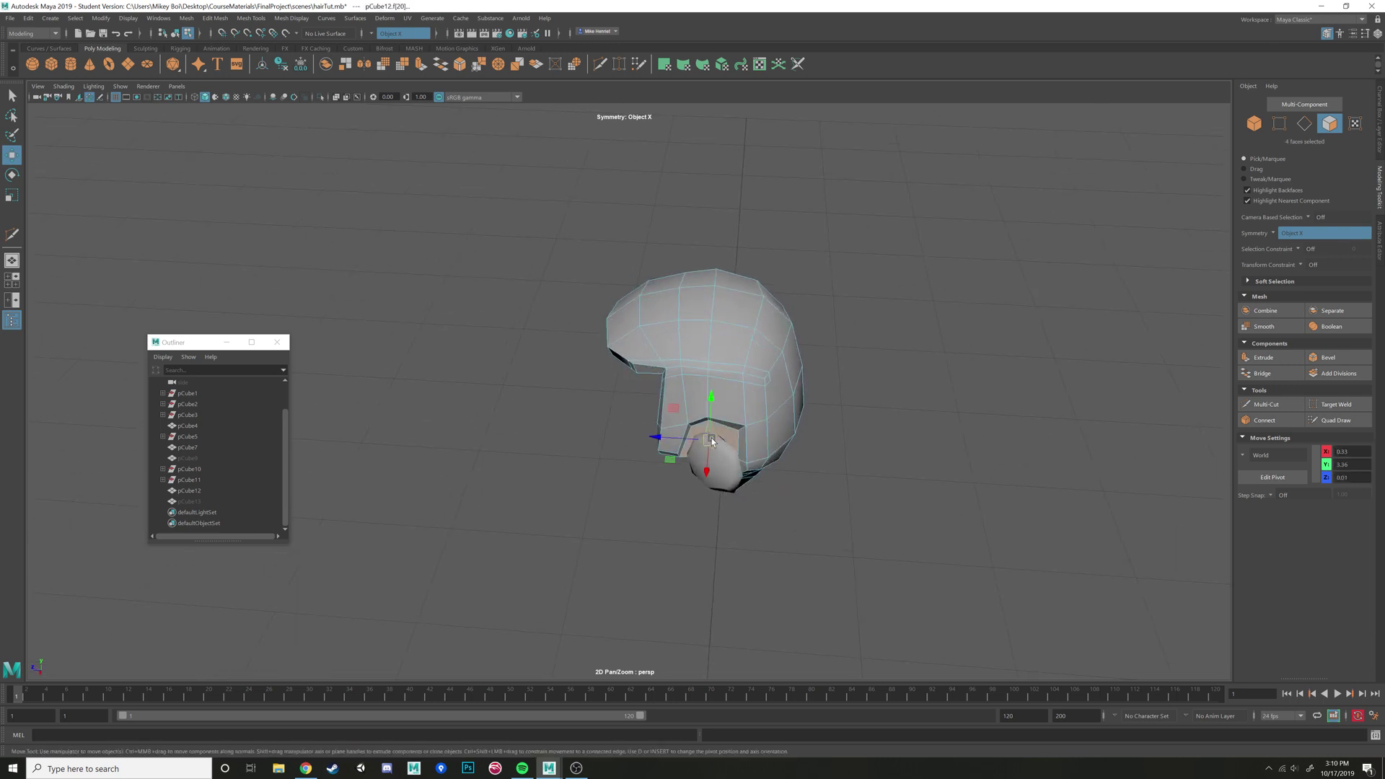
key("Delete")
left_click_drag(735, 495, 530, 470, "alt")
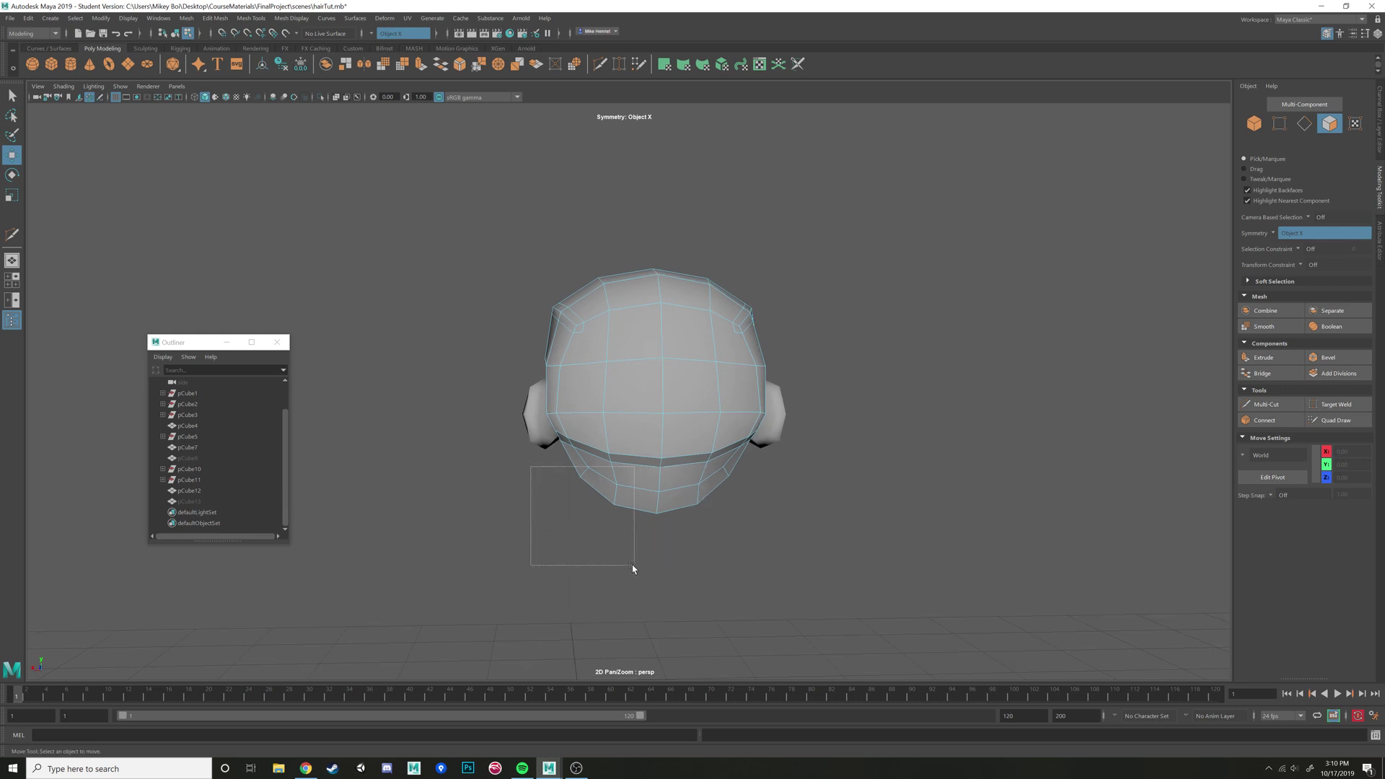
left_click_drag(633, 568, 656, 538)
key("Delete")
Unhide the duplicate head mesh pCube13 so the hair sits over it
left_click(191, 503)
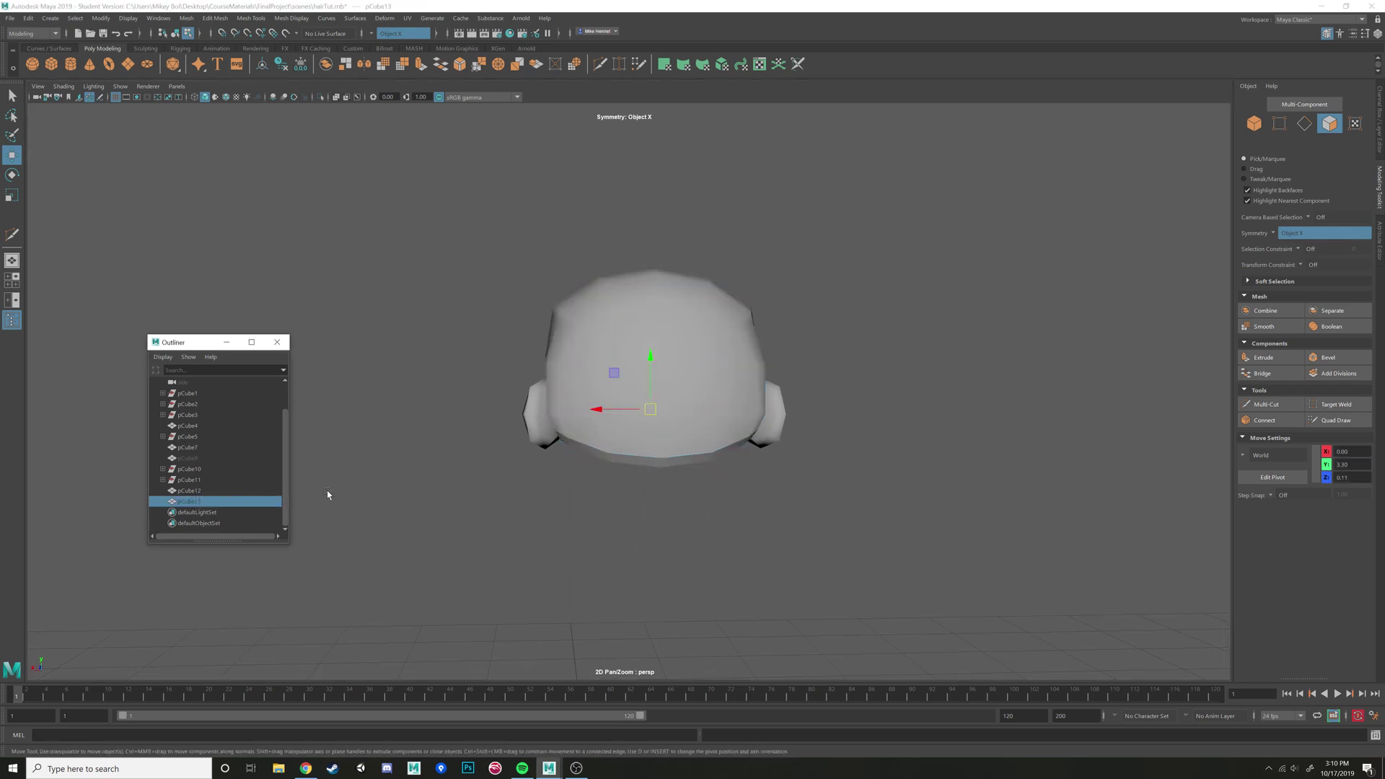
left_click_drag(404, 483, 613, 491, "alt")
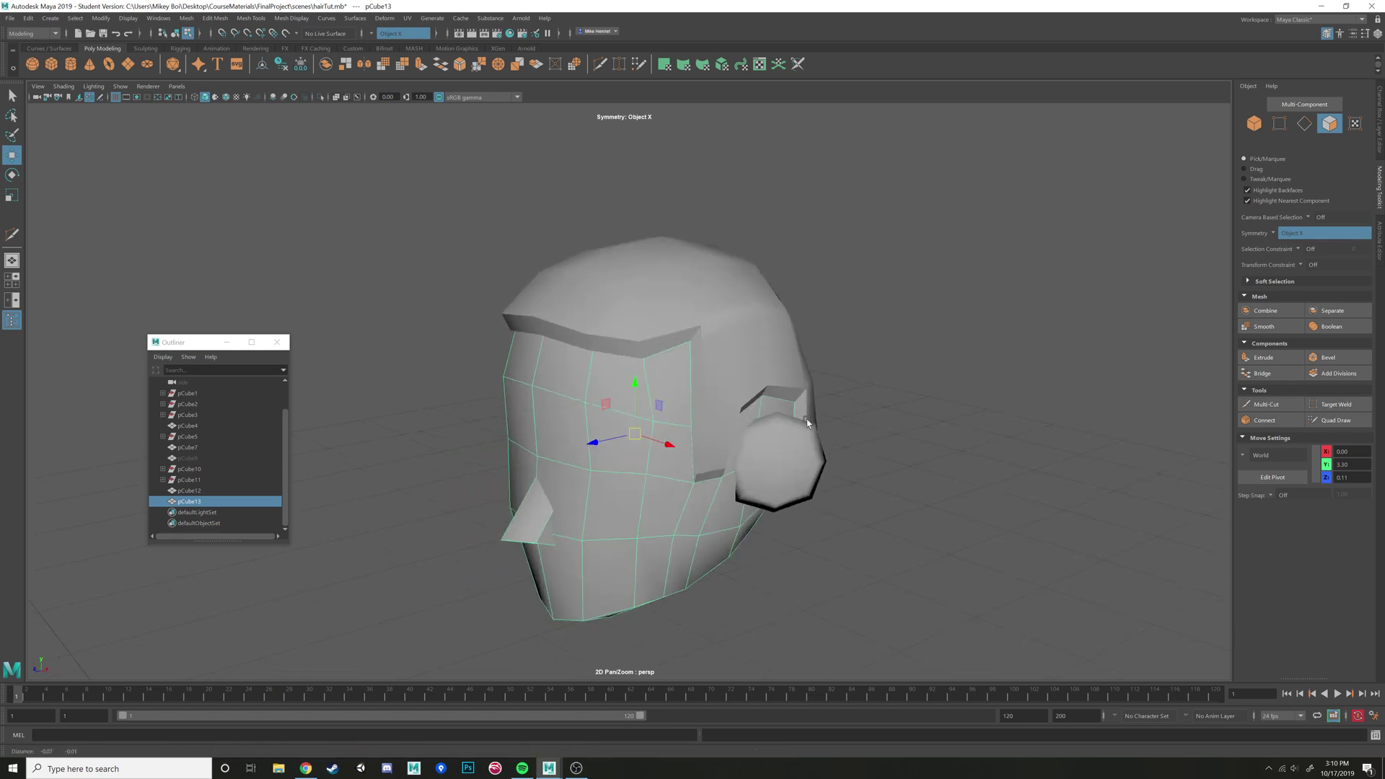
right_click_drag(613, 490, 707, 415, "alt")
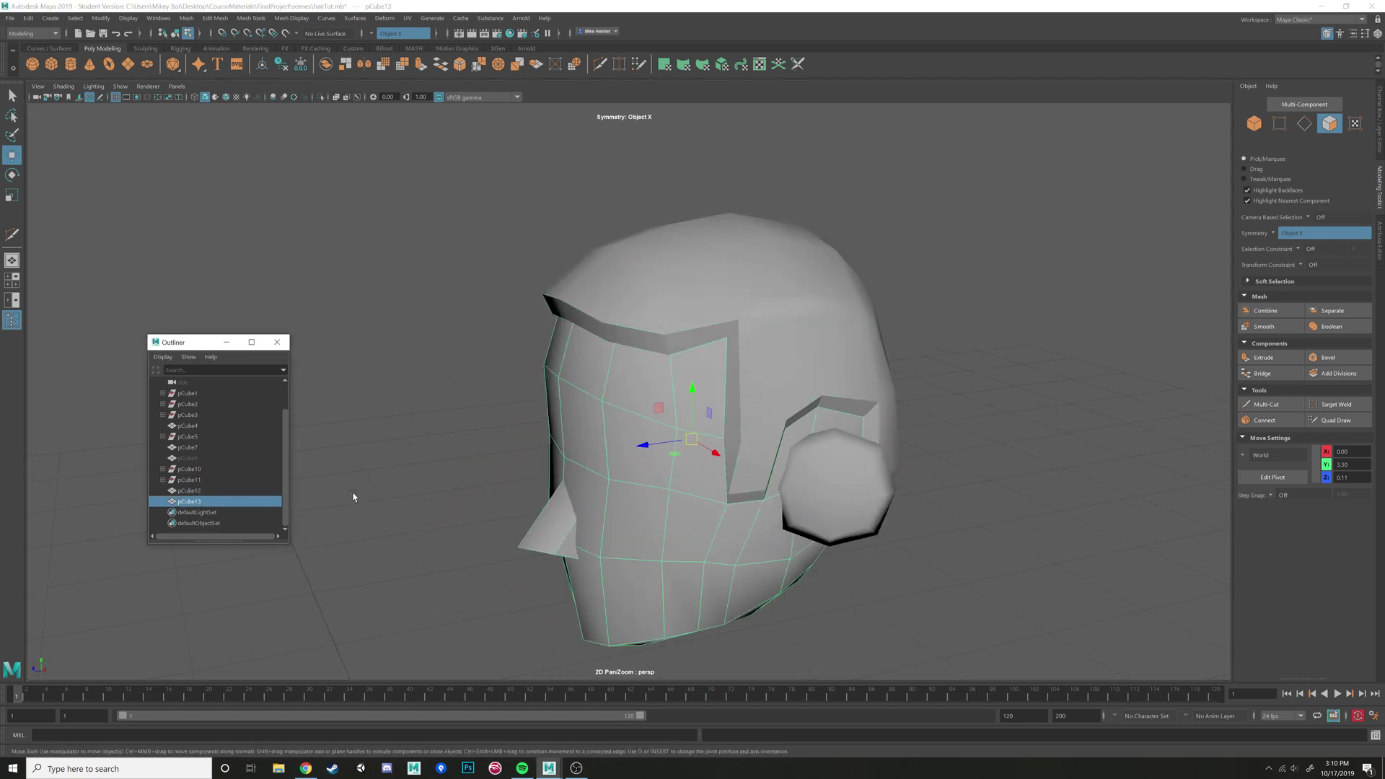
left_click_drag(678, 415, 803, 380, "alt")
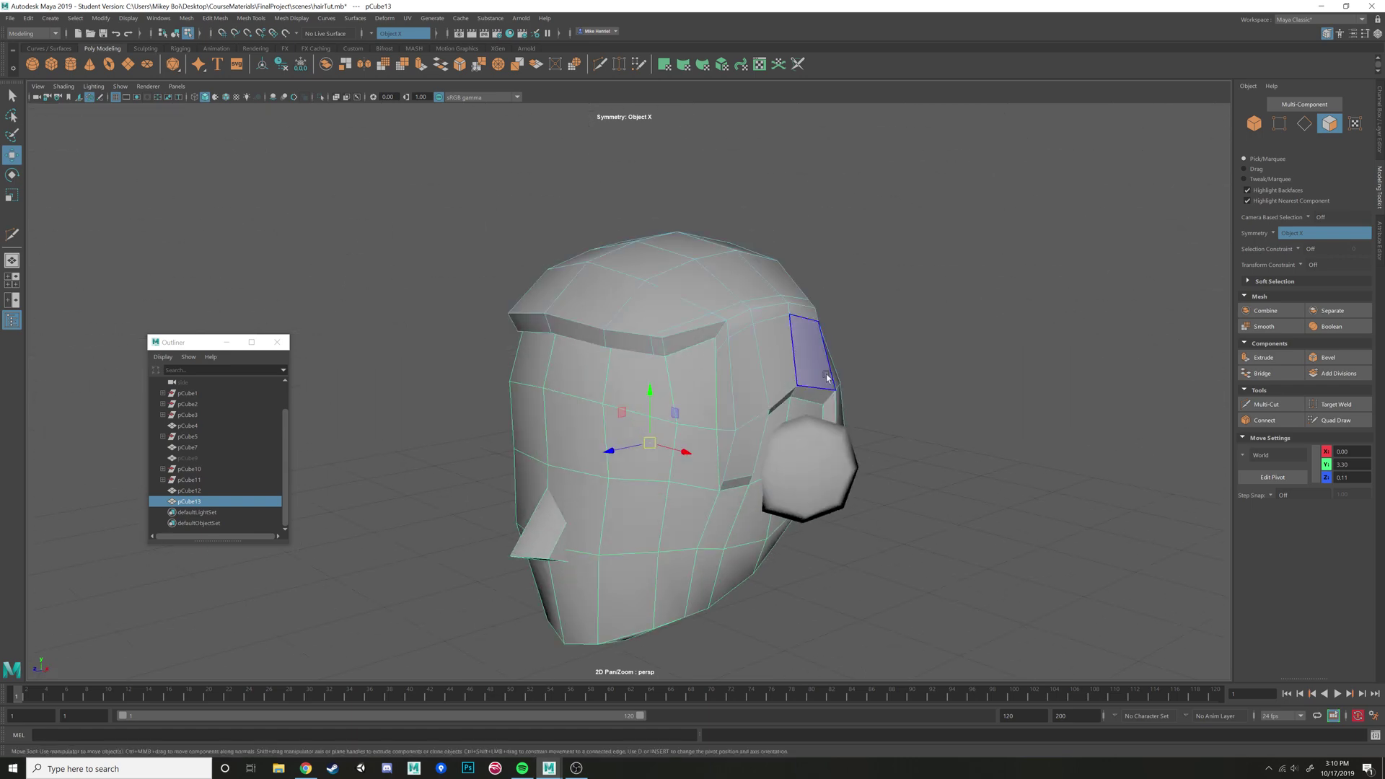
middle_click_drag(827, 377, 782, 414, "alt")
Select the hair mesh, switch to edge selection and select its entire inner border edge loop for scaling
right_click_drag(669, 307, 732, 292)
left_click(915, 387)
key("ctrl+z")
left_click_drag(727, 388, 678, 360, "alt")
left_click(724, 328)
right_click(678, 360)
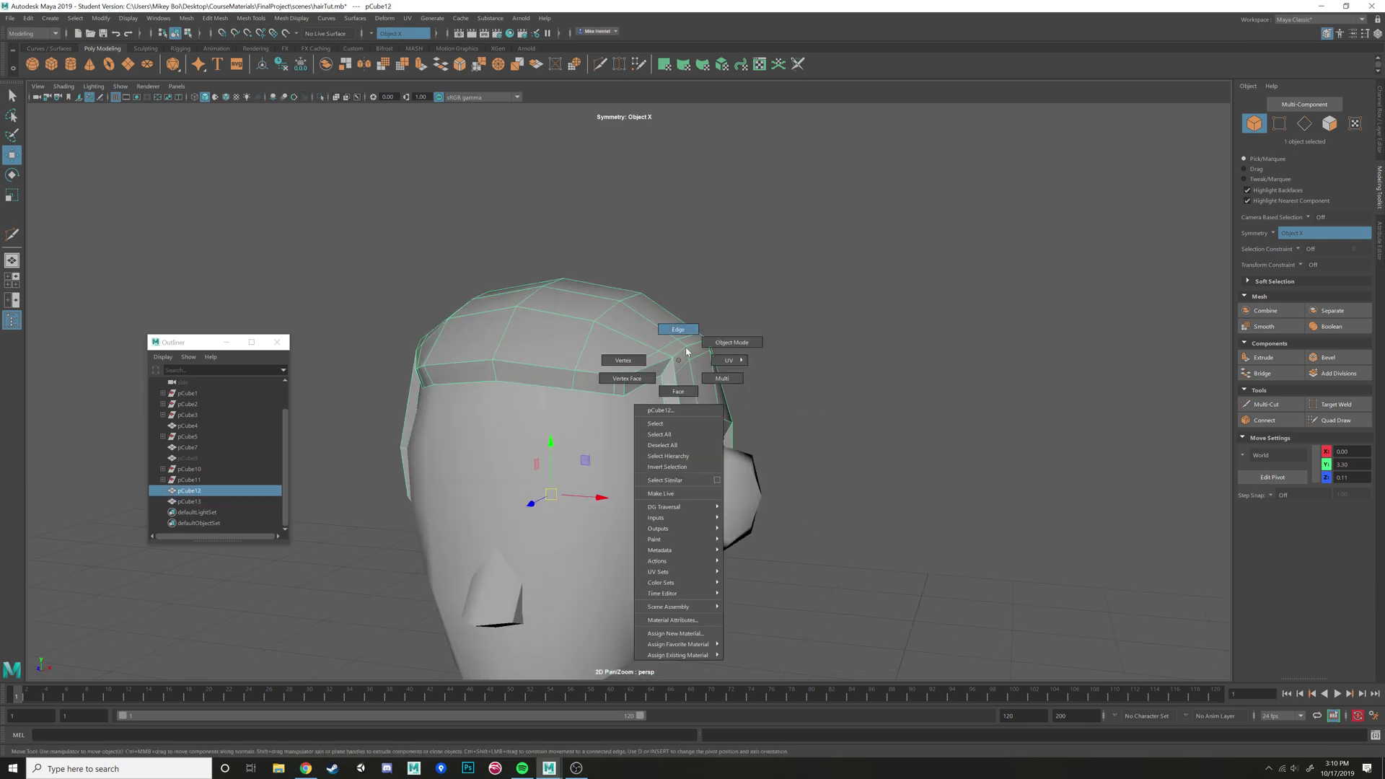
right_click_drag(686, 349, 681, 334)
double_click(661, 419)
left_click_drag(851, 525, 674, 487, "alt")
key("r")
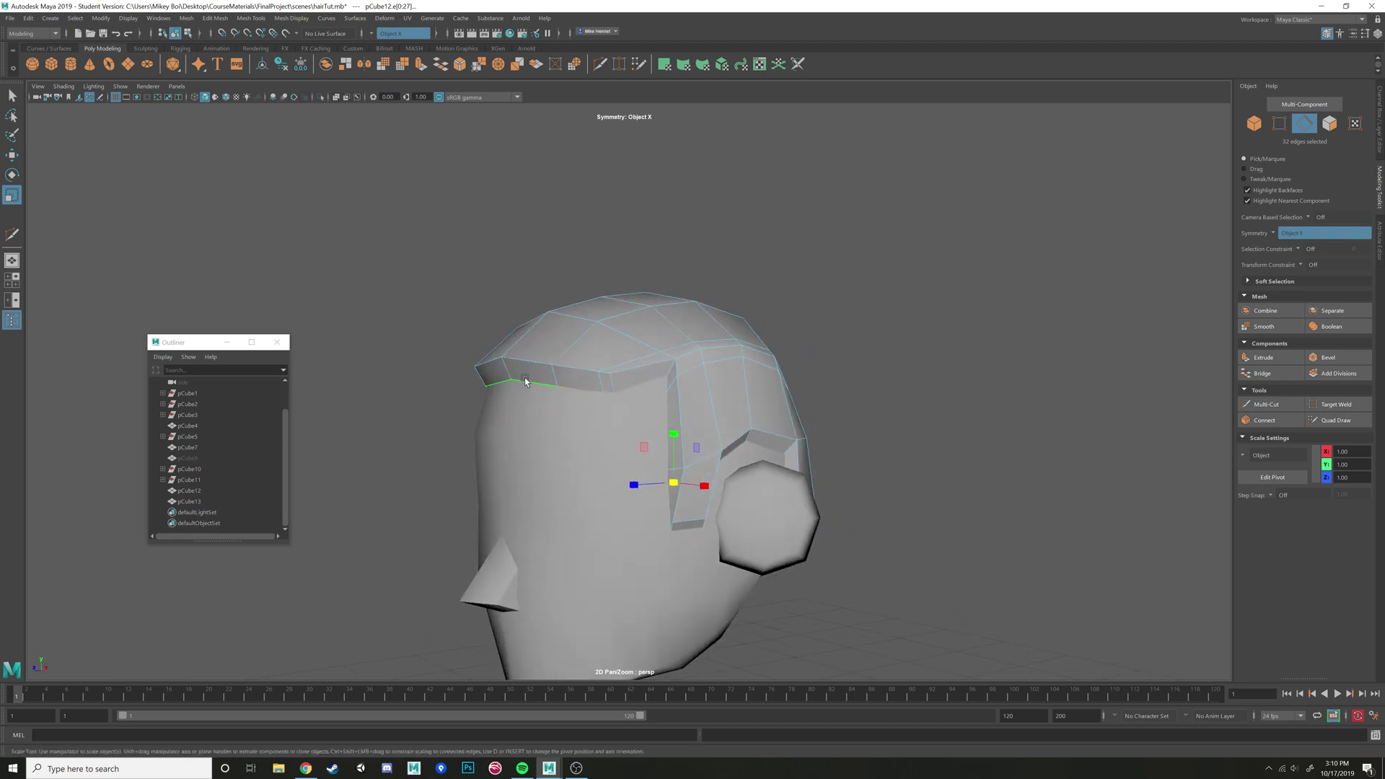
Try to move the two lower front edges of the fringe upward and forward
left_click(525, 380)
key("w")
left_click_drag(549, 388, 514, 351)
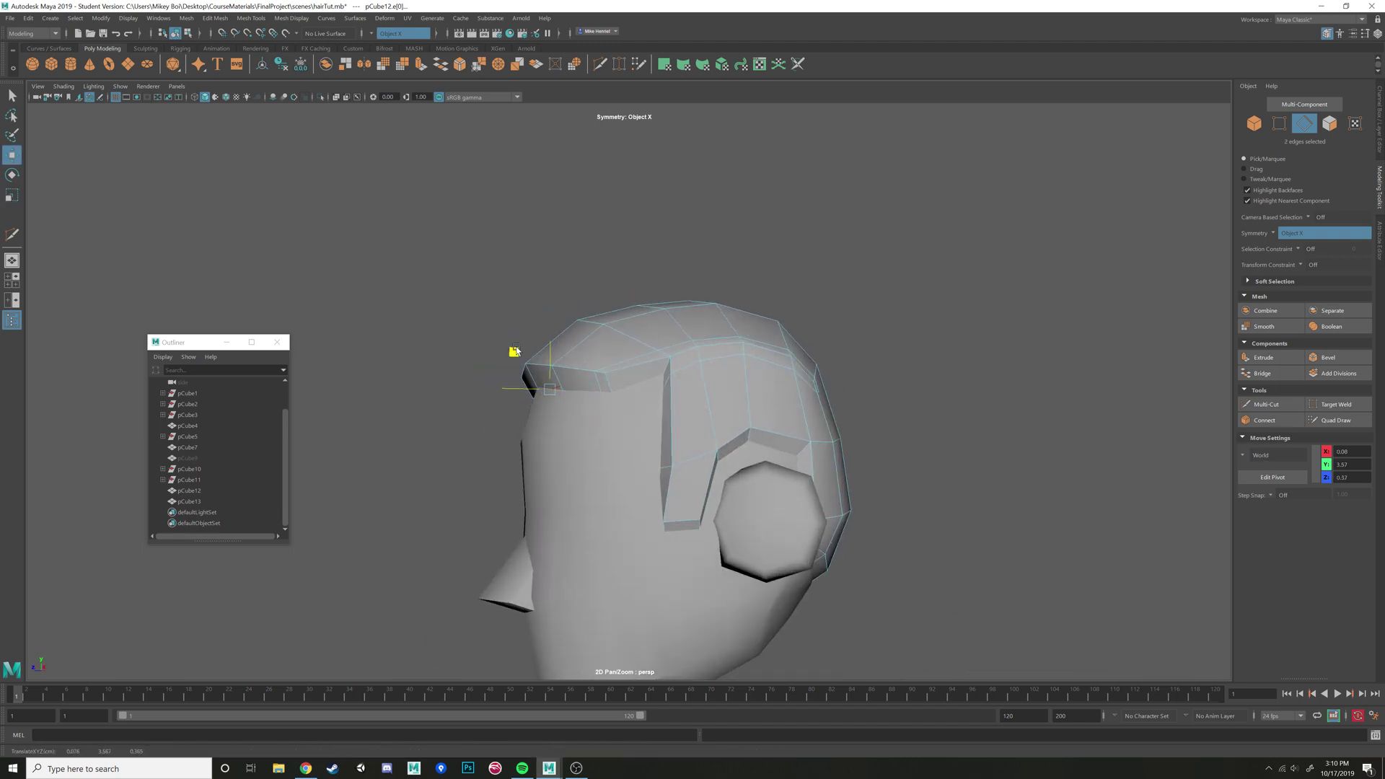
key("ctrl+z")
middle_click_drag(535, 391, 616, 428, "alt")
scroll(616, 428, "up", 4)
left_click_drag(616, 428, 605, 440, "alt")
middle_click_drag(559, 441, 560, 428)
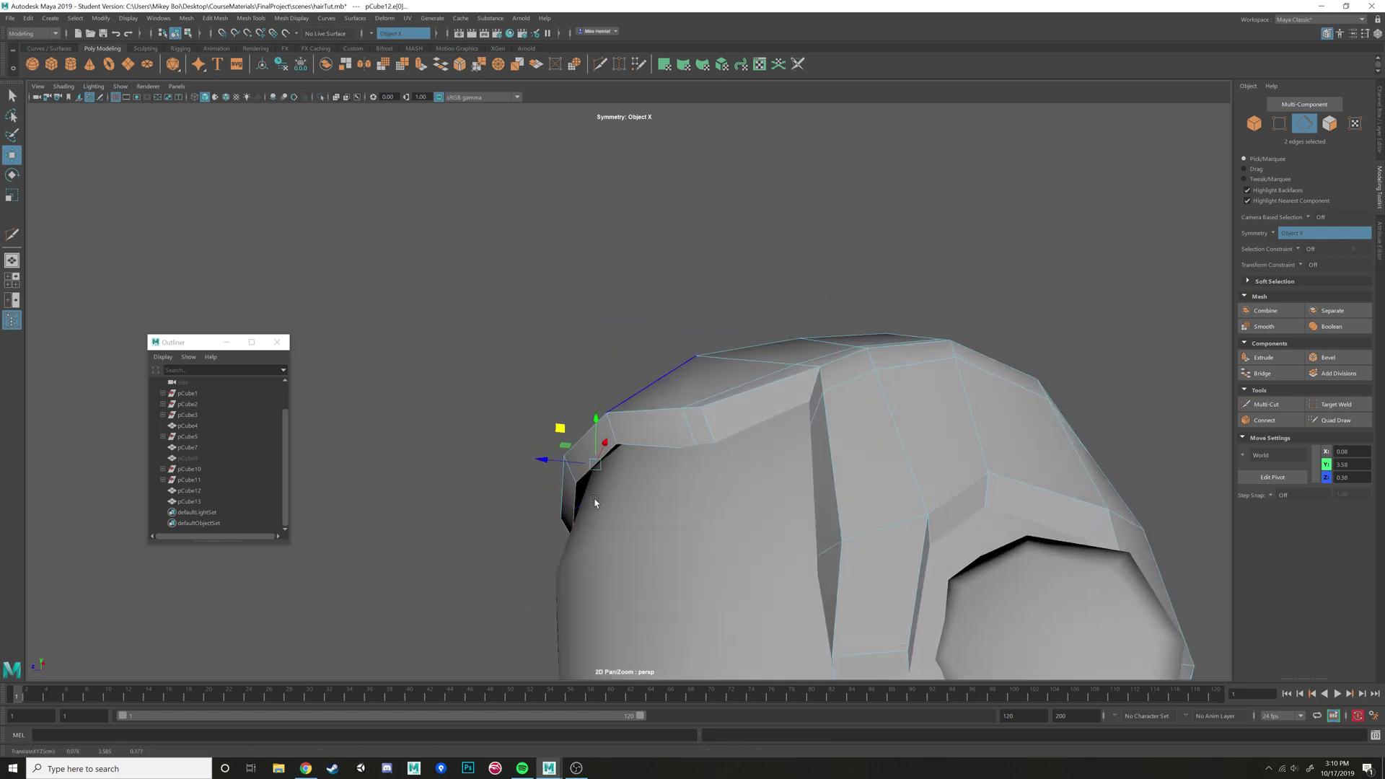
left_click_drag(589, 474, 609, 498, "alt")
key("ctrl+z")
Nudge the fringe's lower front edges, and move the edges of the narrow side band above the sideburn slightly
left_click_drag(585, 414, 567, 403, "alt")
middle_click_drag(569, 403, 570, 404)
left_click_drag(570, 404, 377, 457, "alt")
middle_click_drag(534, 433, 436, 448, "alt")
right_click_drag(436, 448, 686, 389, "alt")
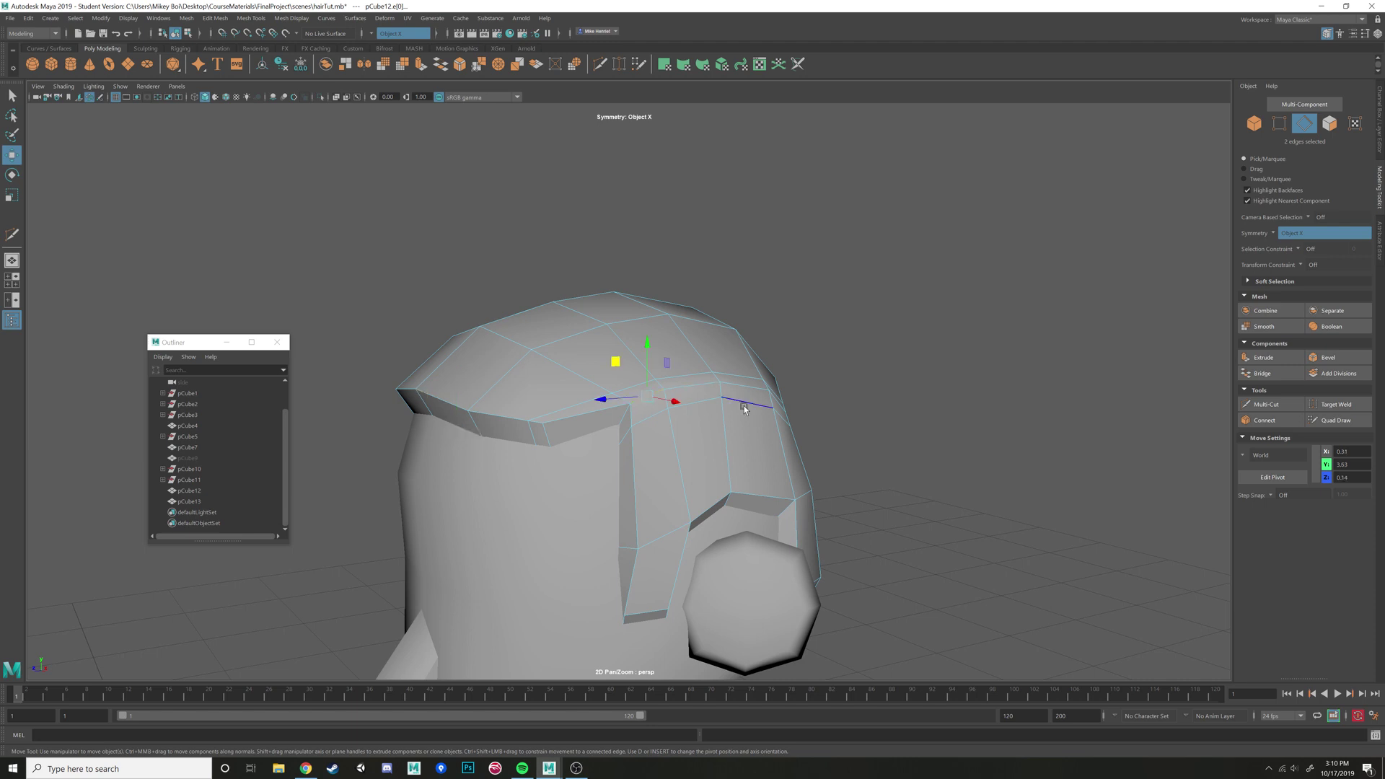
left_click_drag(744, 409, 837, 447, "alt")
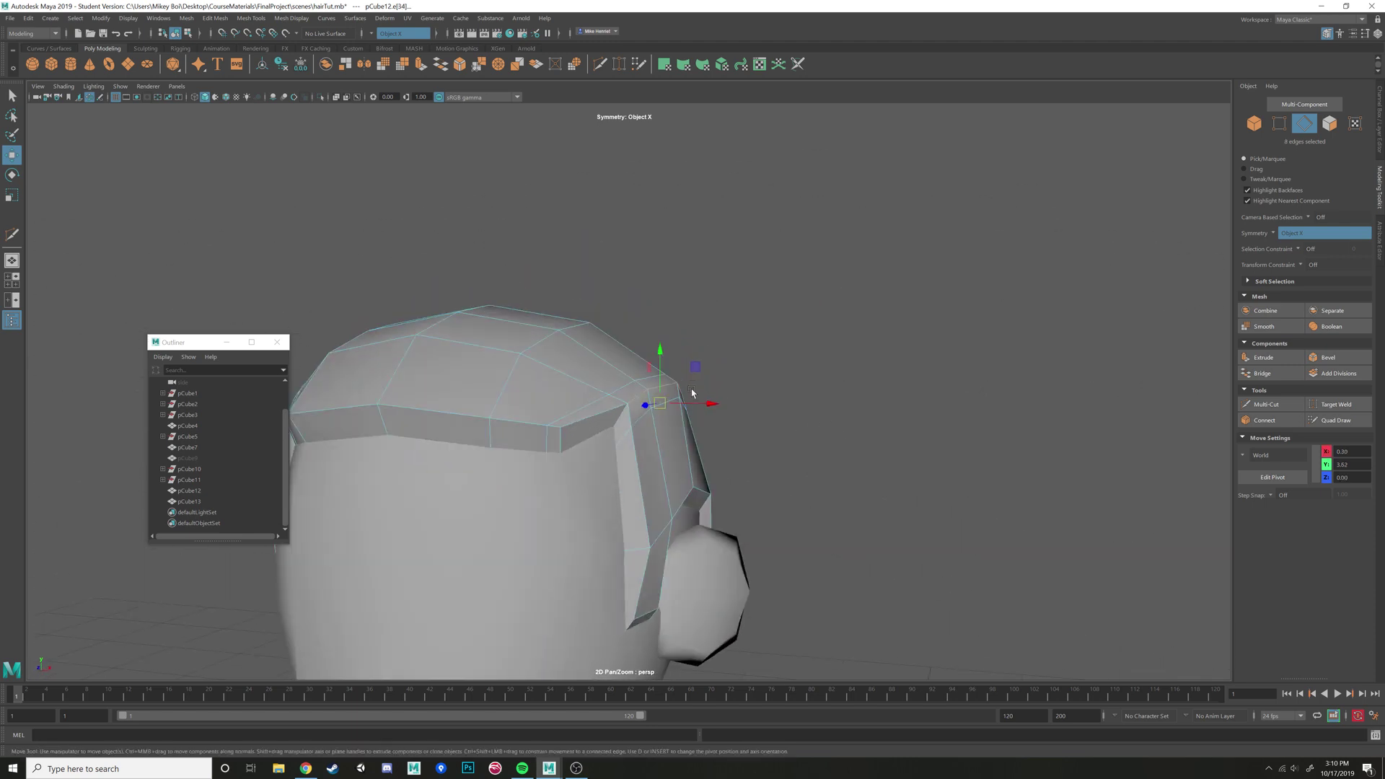
left_click_drag(697, 367, 631, 388)
Multi-cut from the rear end of the narrow side band to the adjacent vertex at the back of the hair
right_click(631, 388)
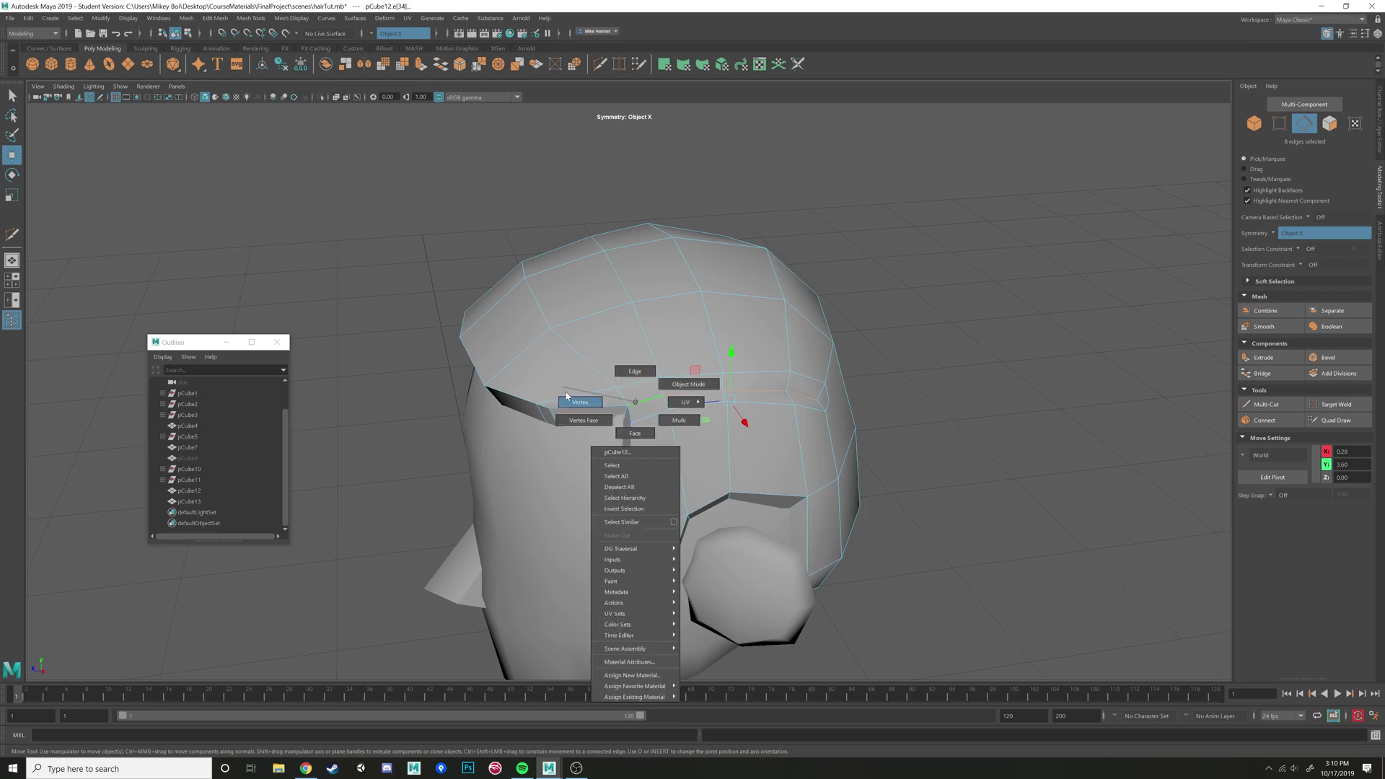
right_click_drag(566, 392, 562, 400)
left_click(557, 412)
left_click_drag(563, 413, 875, 469, "alt")
left_click(627, 401)
left_click(1283, 404)
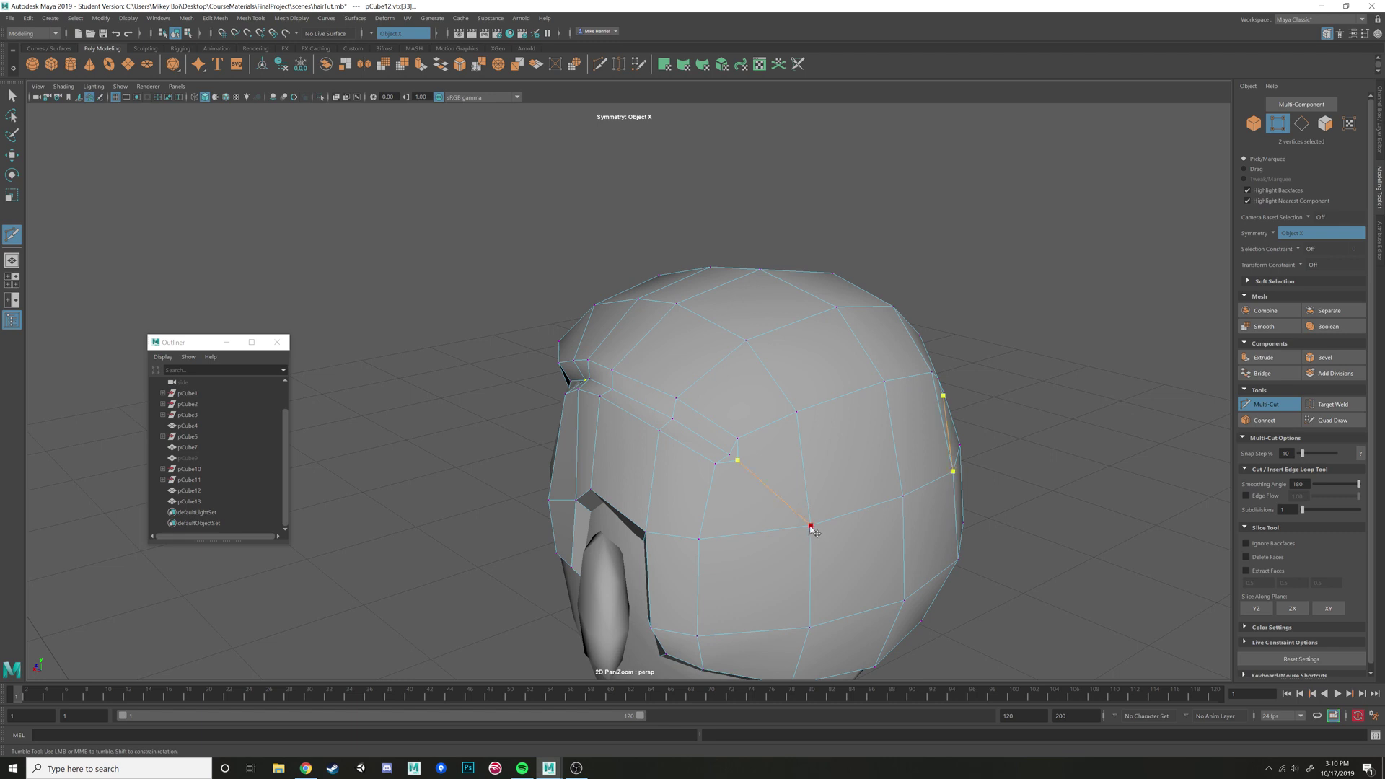
left_click_drag(833, 521, 877, 480, "alt")
key("w")
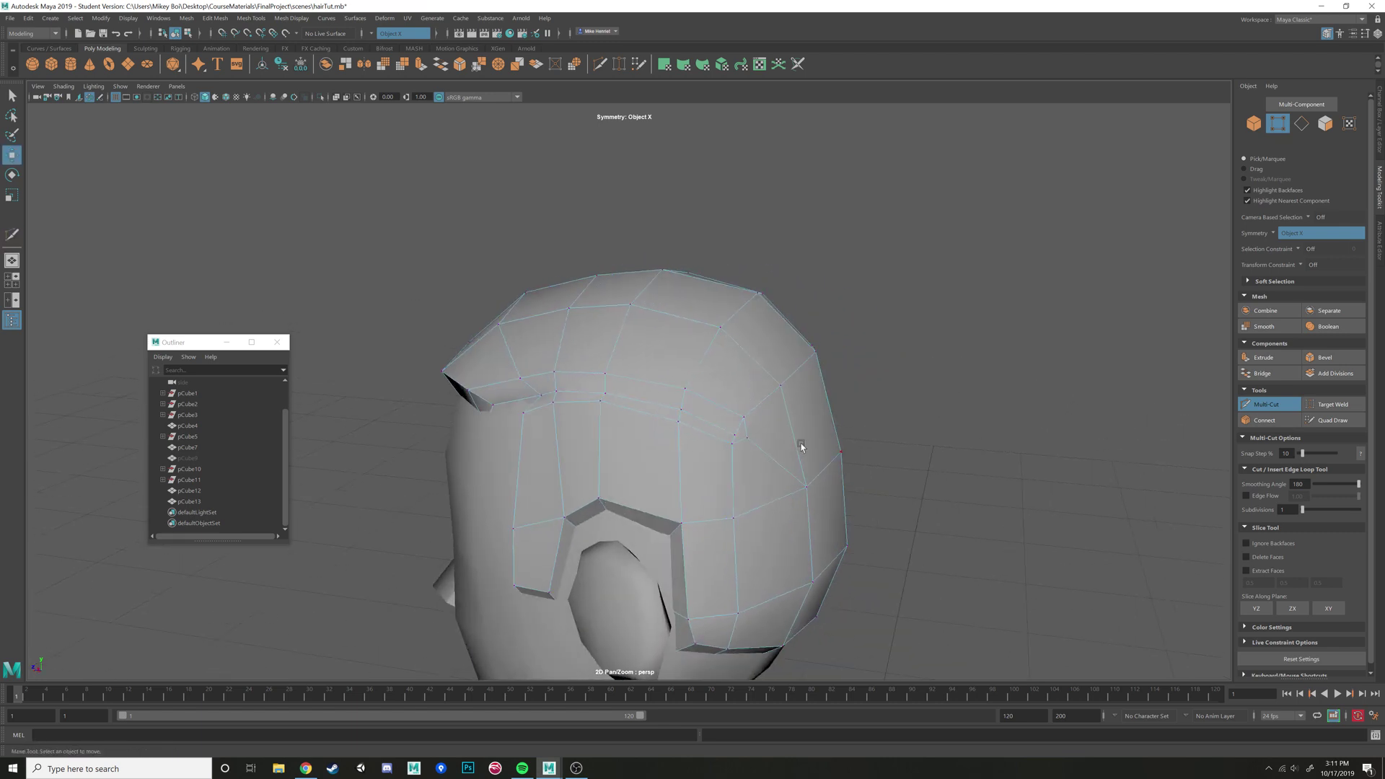
Move the two upper front edges of the fringe upward to make its front faces taller
right_click_drag(763, 429, 764, 460)
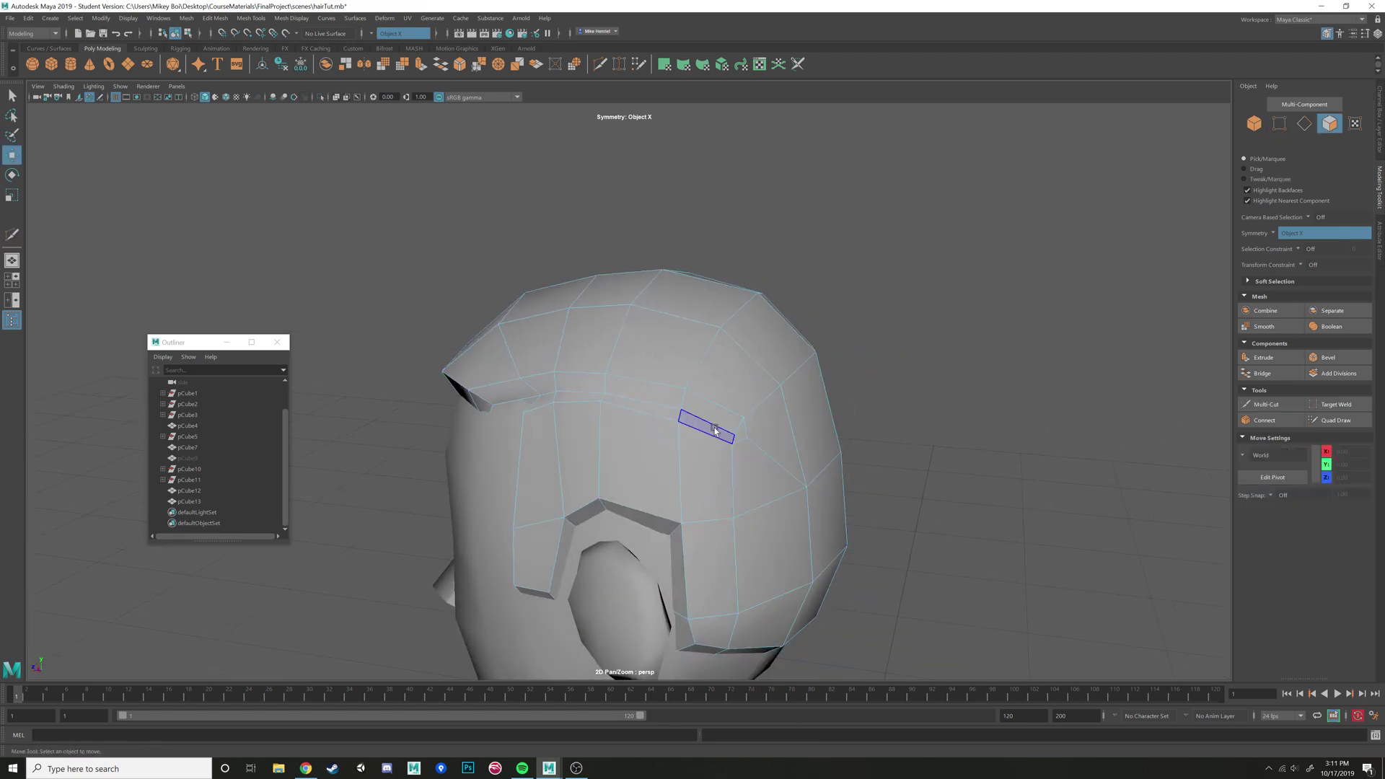
scroll(649, 494, "down", 4)
left_click_drag(682, 482, 758, 469, "alt")
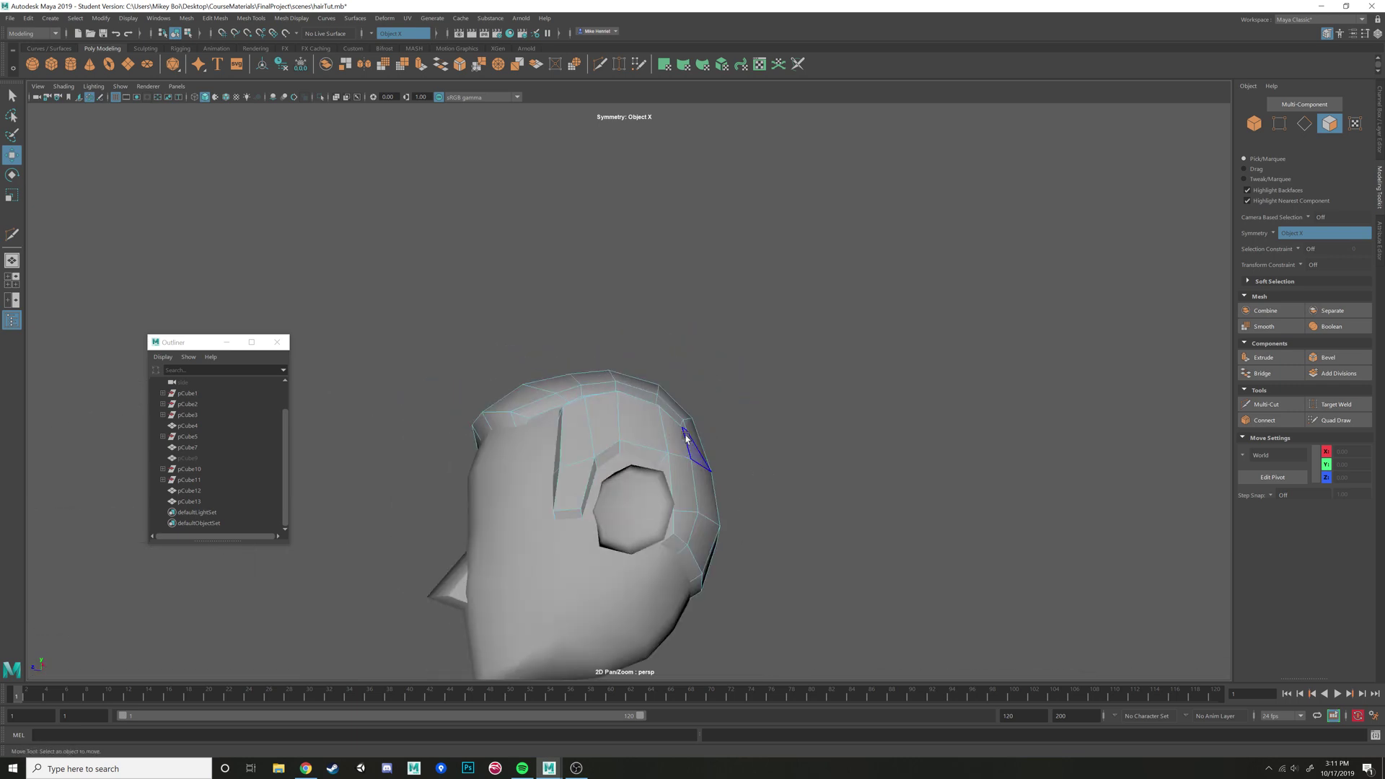
left_click_drag(686, 438, 646, 377, "alt")
left_click(646, 377)
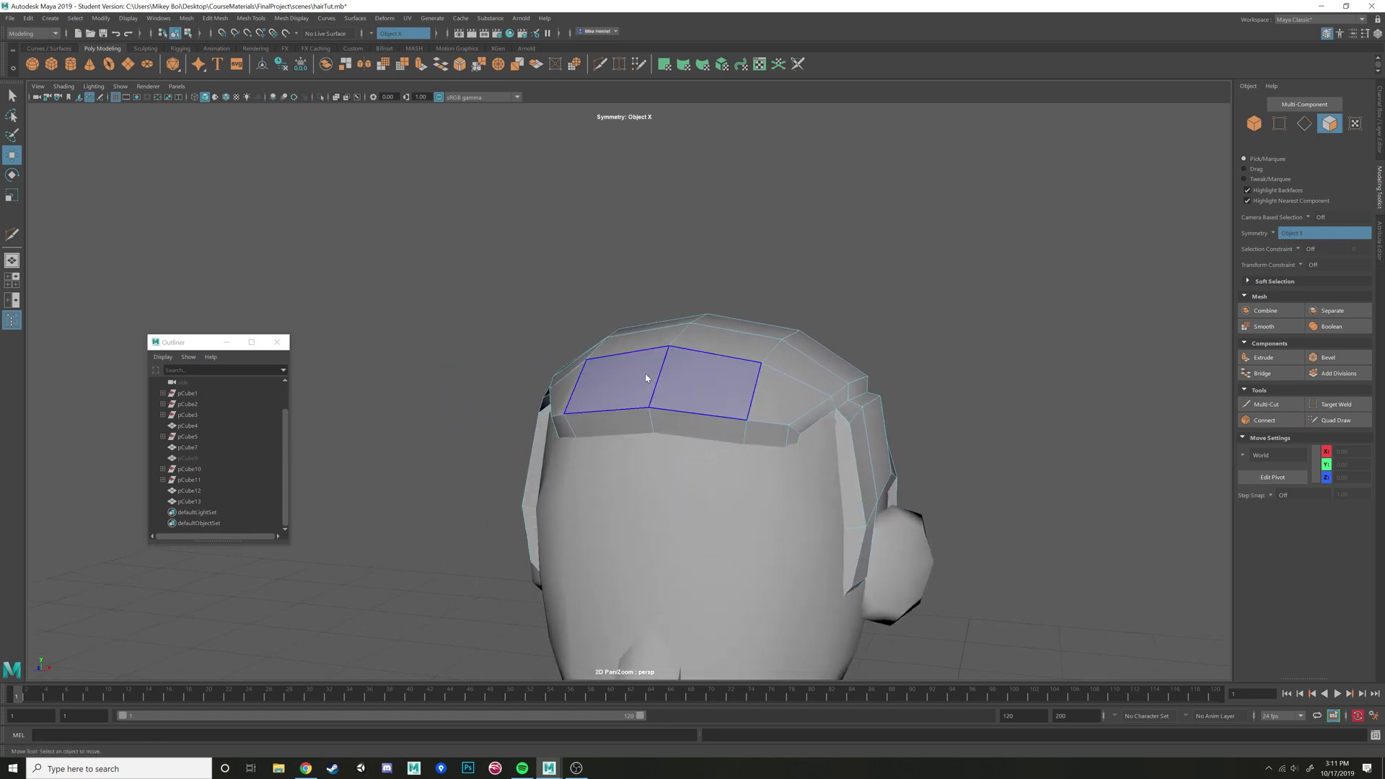
right_click_drag(646, 377, 639, 334)
left_click(603, 407)
left_click_drag(703, 408, 619, 372, "alt")
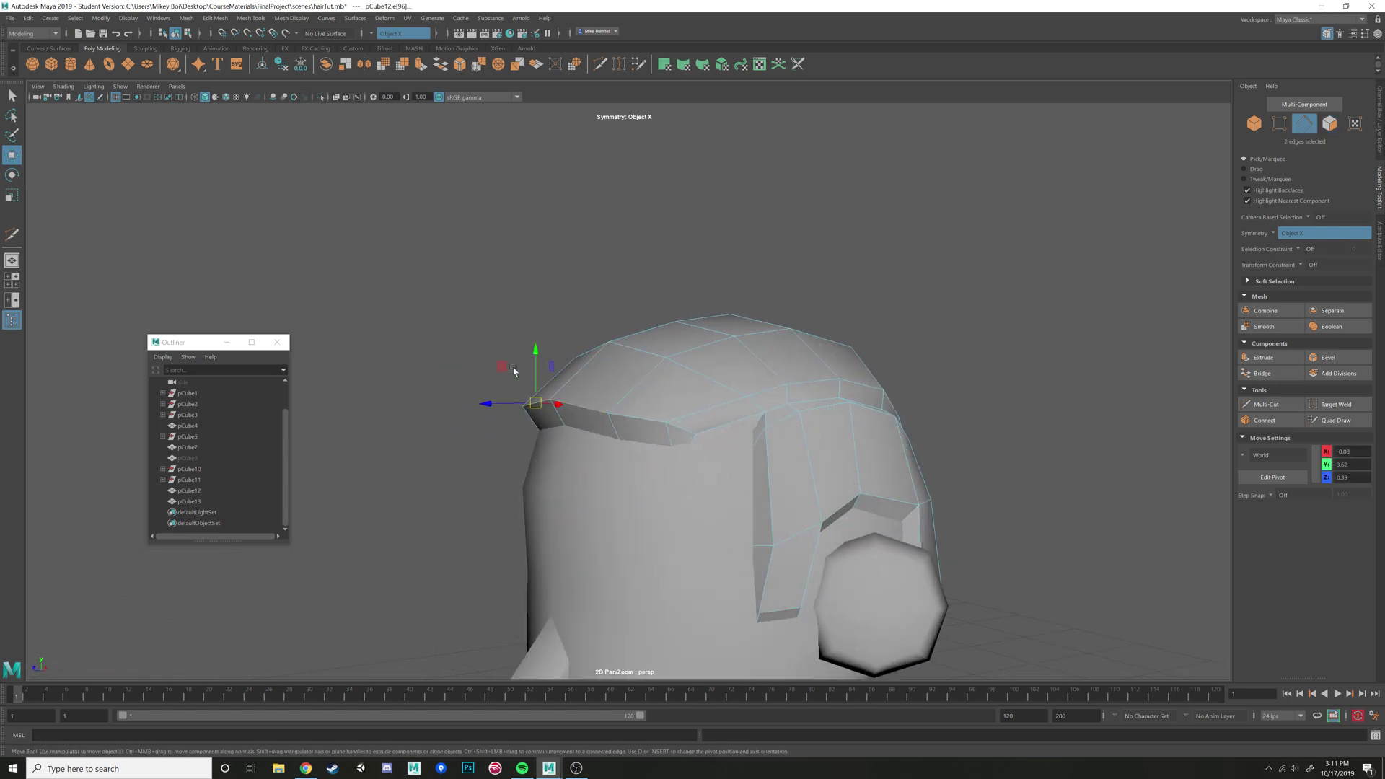
left_click_drag(492, 342, 603, 377, "alt")
Turn symmetry off and select two neighbouring front faces on one side of the fringe
right_click_drag(603, 378, 577, 421)
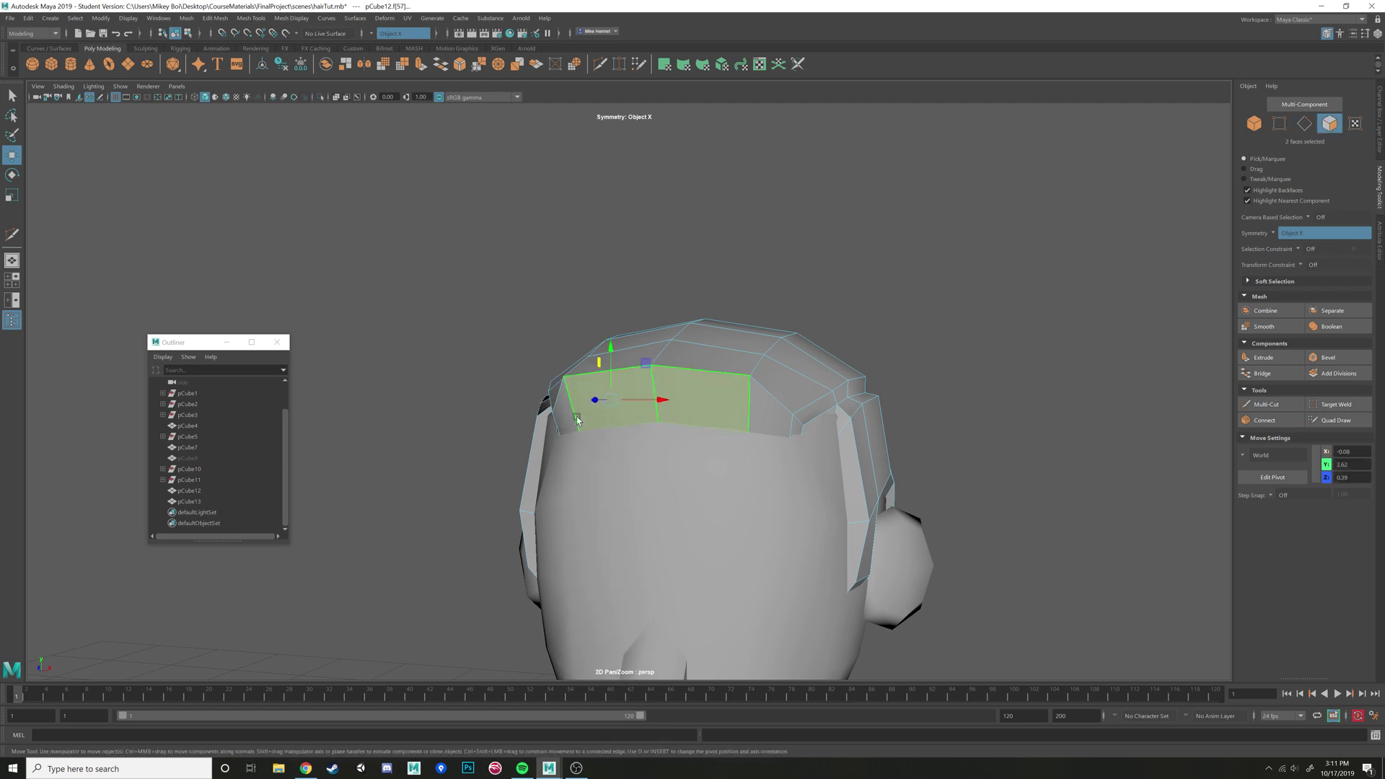
left_click_drag(678, 434, 687, 432, "alt")
left_click(1273, 234)
left_click(1301, 235)
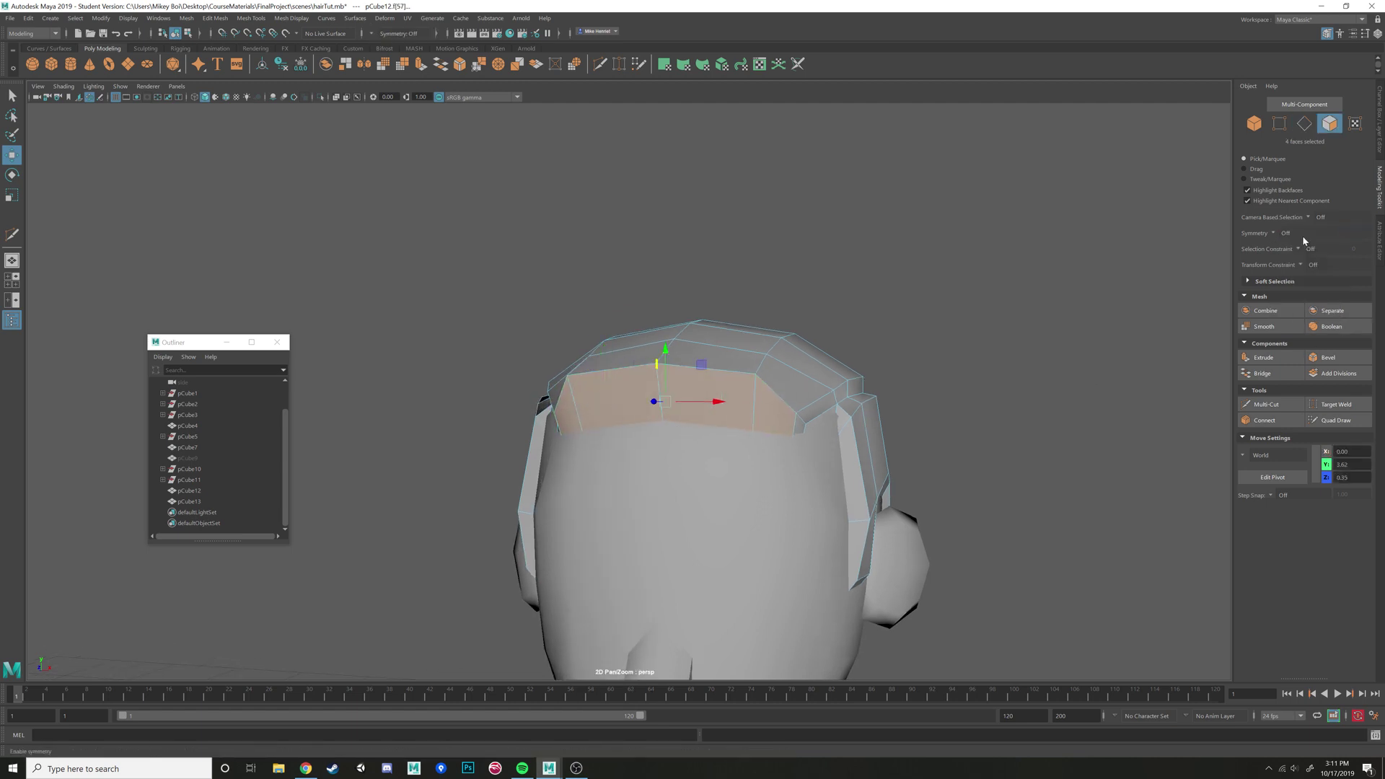
left_click_drag(887, 328, 858, 326, "alt")
left_click(595, 414)
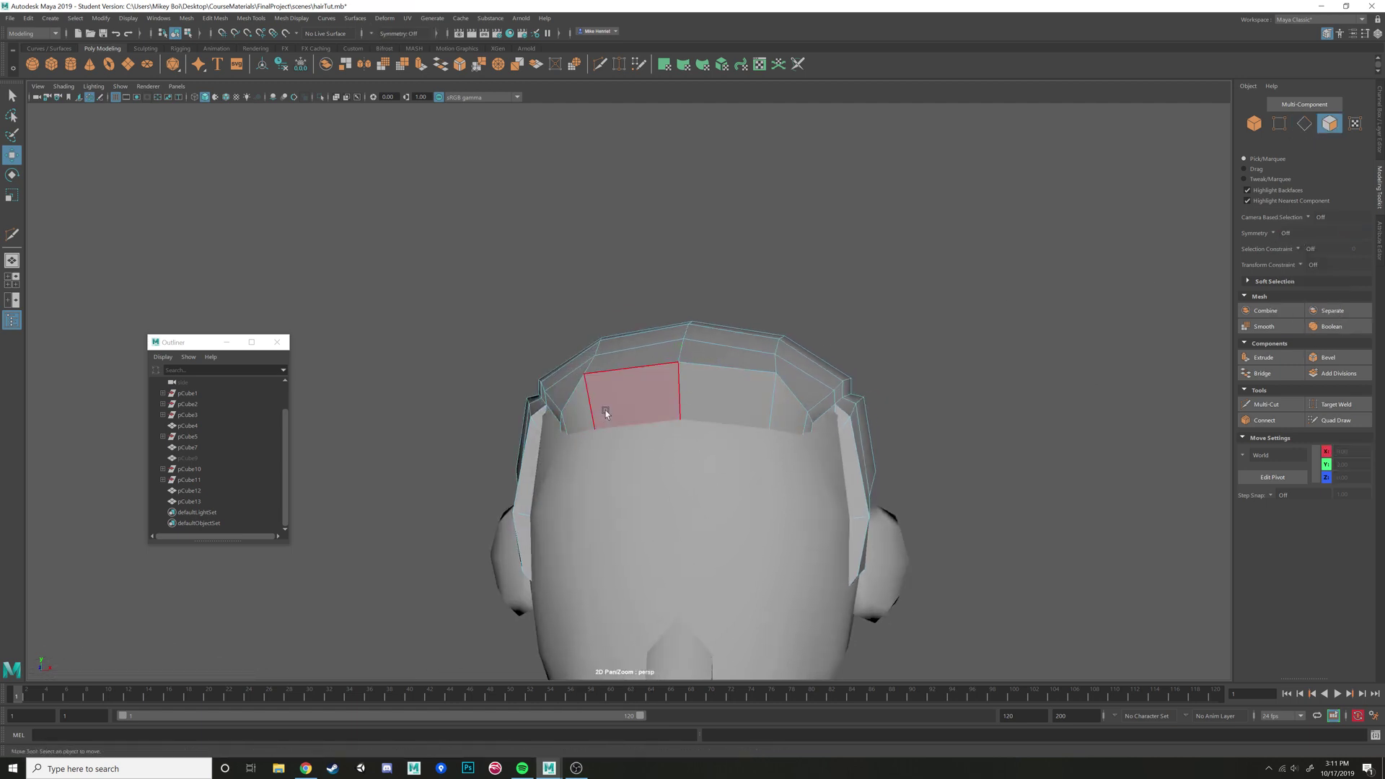
left_click(606, 413, "shift")
Extrude the selected fringe faces forward and down across the forehead, then adjust the vertex at the lock's upper root
left_click_drag(605, 413, 705, 510, "alt")
key("ctrl+e")
key("w")
left_click_drag(705, 510, 768, 388, "alt")
key("e")
key("w")
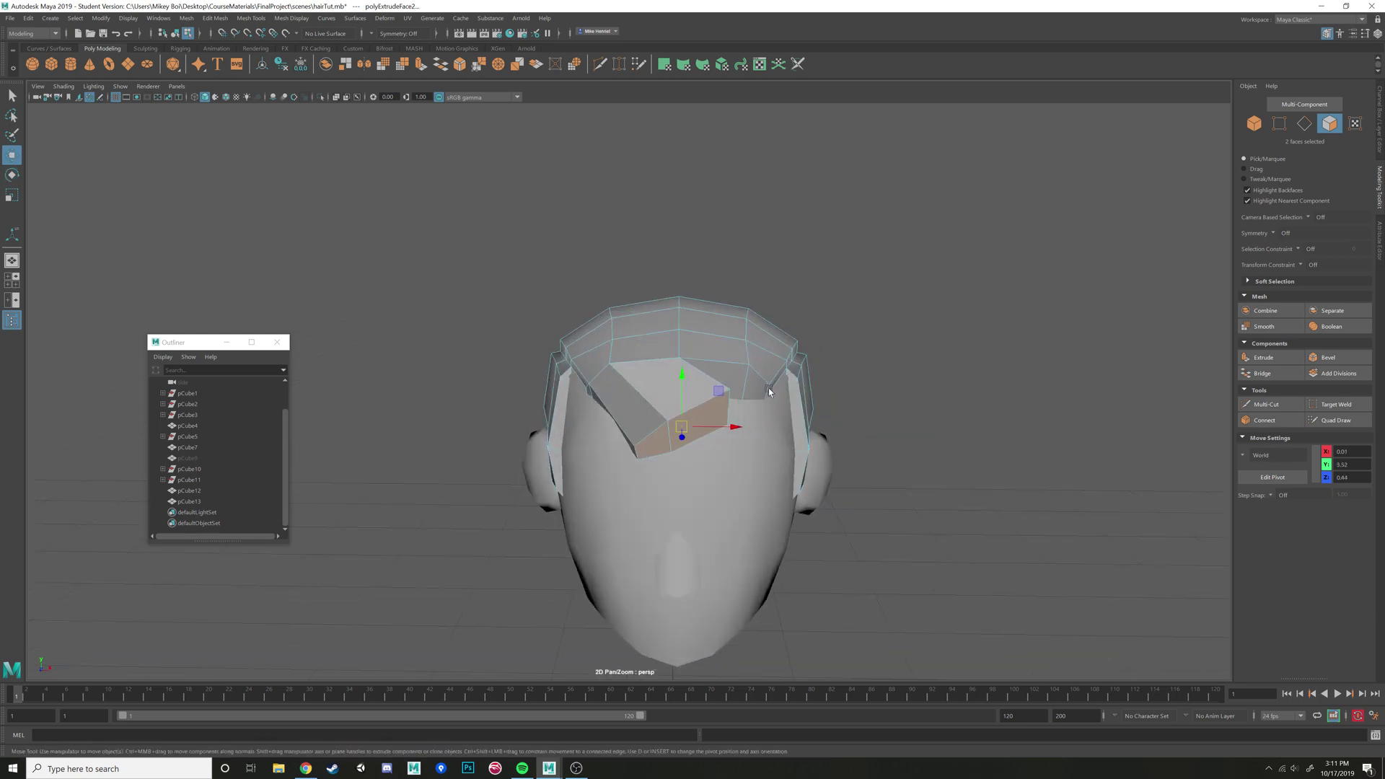
key("F9")
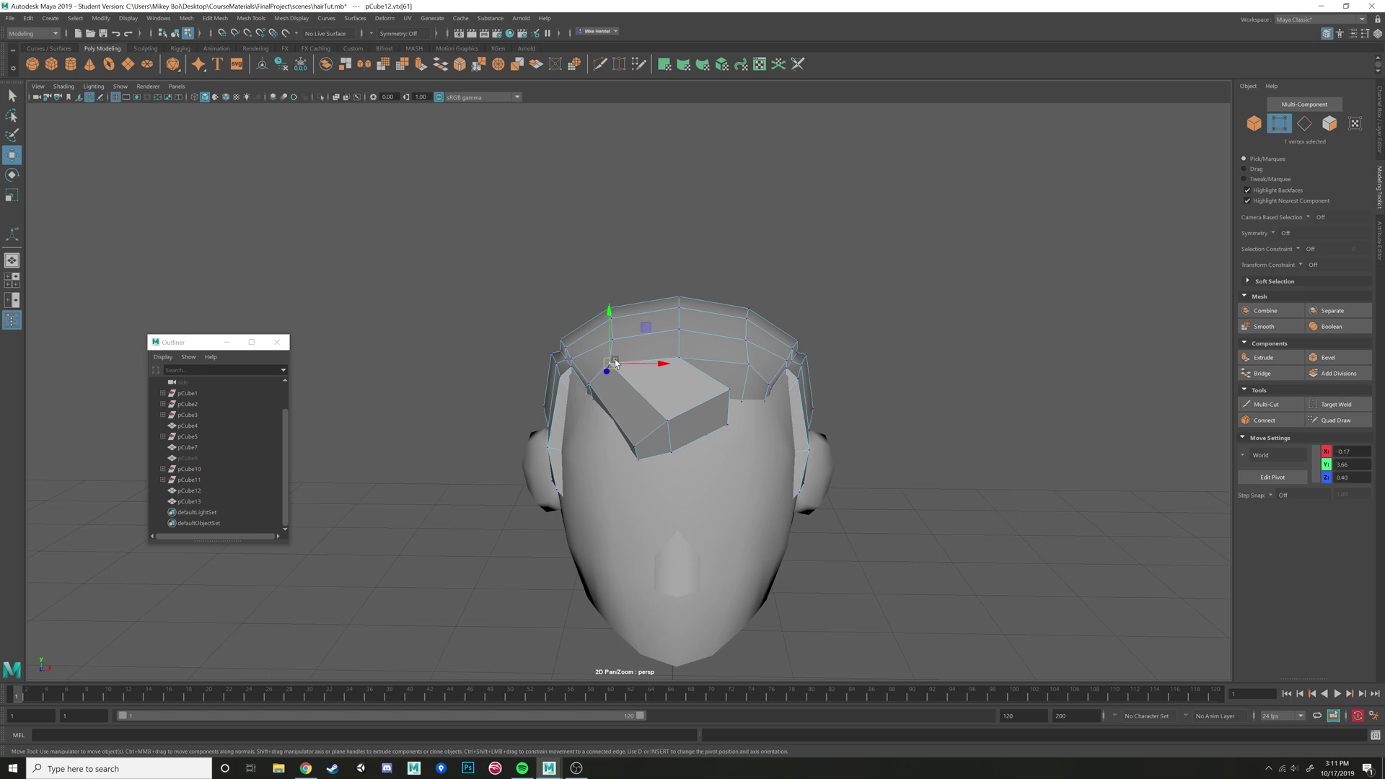
left_click_drag(663, 329, 681, 398, "alt")
Extrude the lock's two end faces further across the forehead, rotating and scaling them down
key("F11")
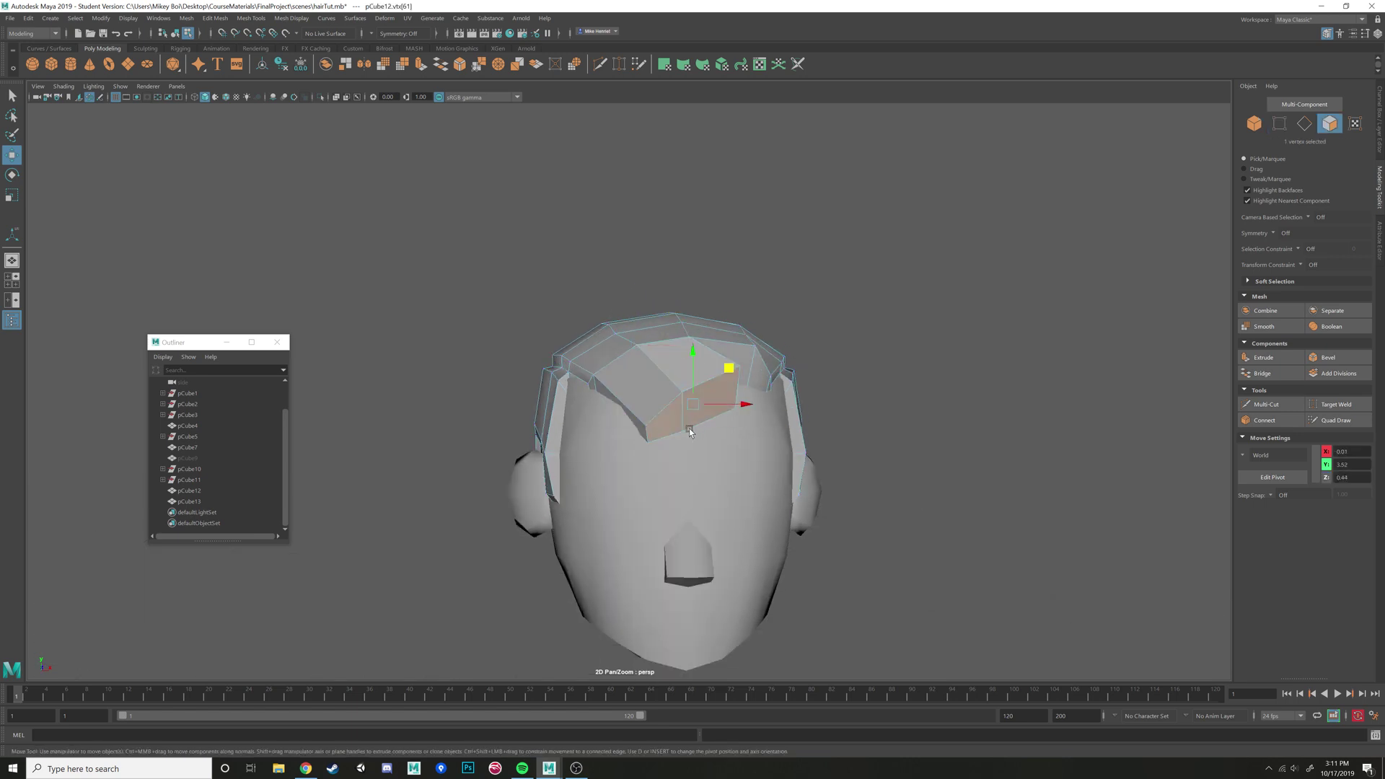
left_click_drag(757, 433, 788, 464, "alt")
key("ctrl+e")
key("e")
key("r")
left_click_drag(707, 447, 689, 453, "alt")
Extrude the end faces of the front lock once more, shrinking and rotating them into a tapered tip
key("ctrl+e")
key("w")
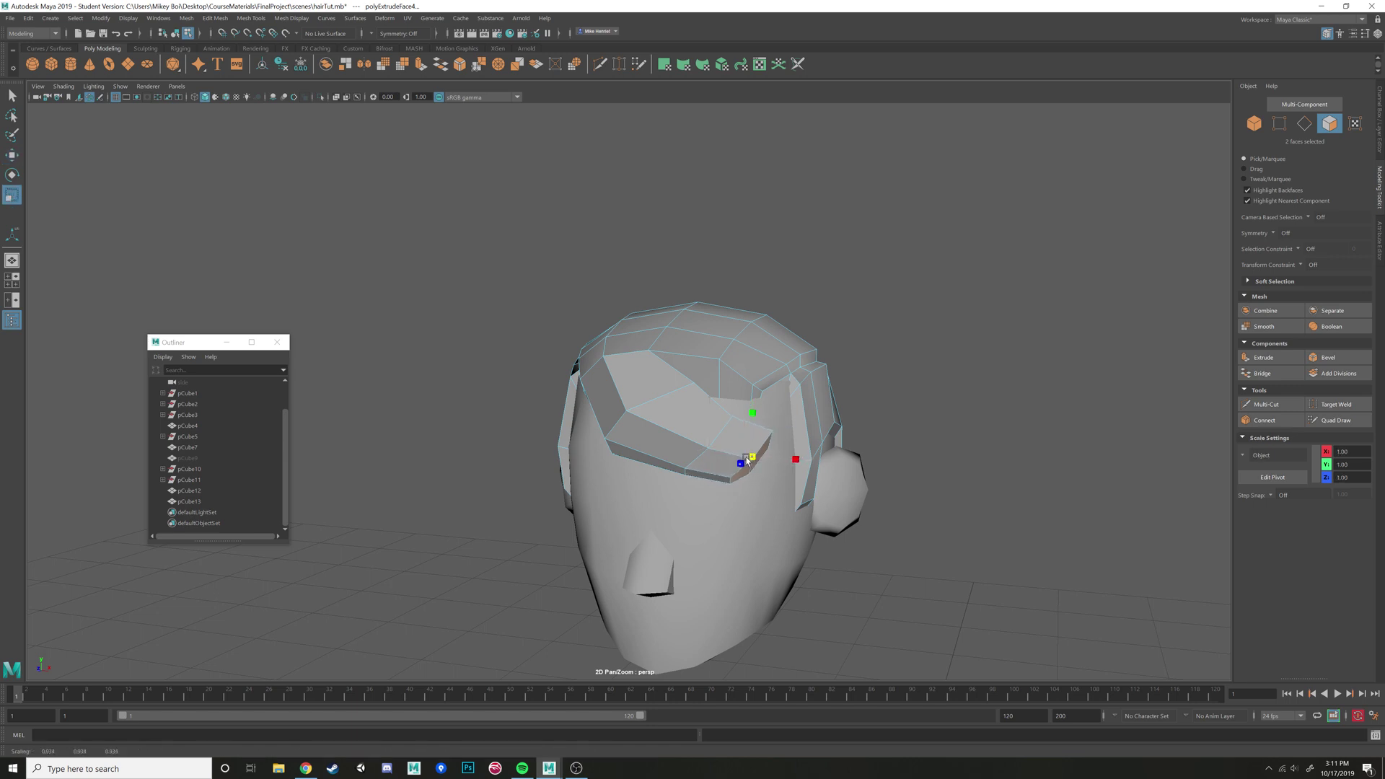
key("e")
left_click_drag(780, 486, 616, 406, "alt")
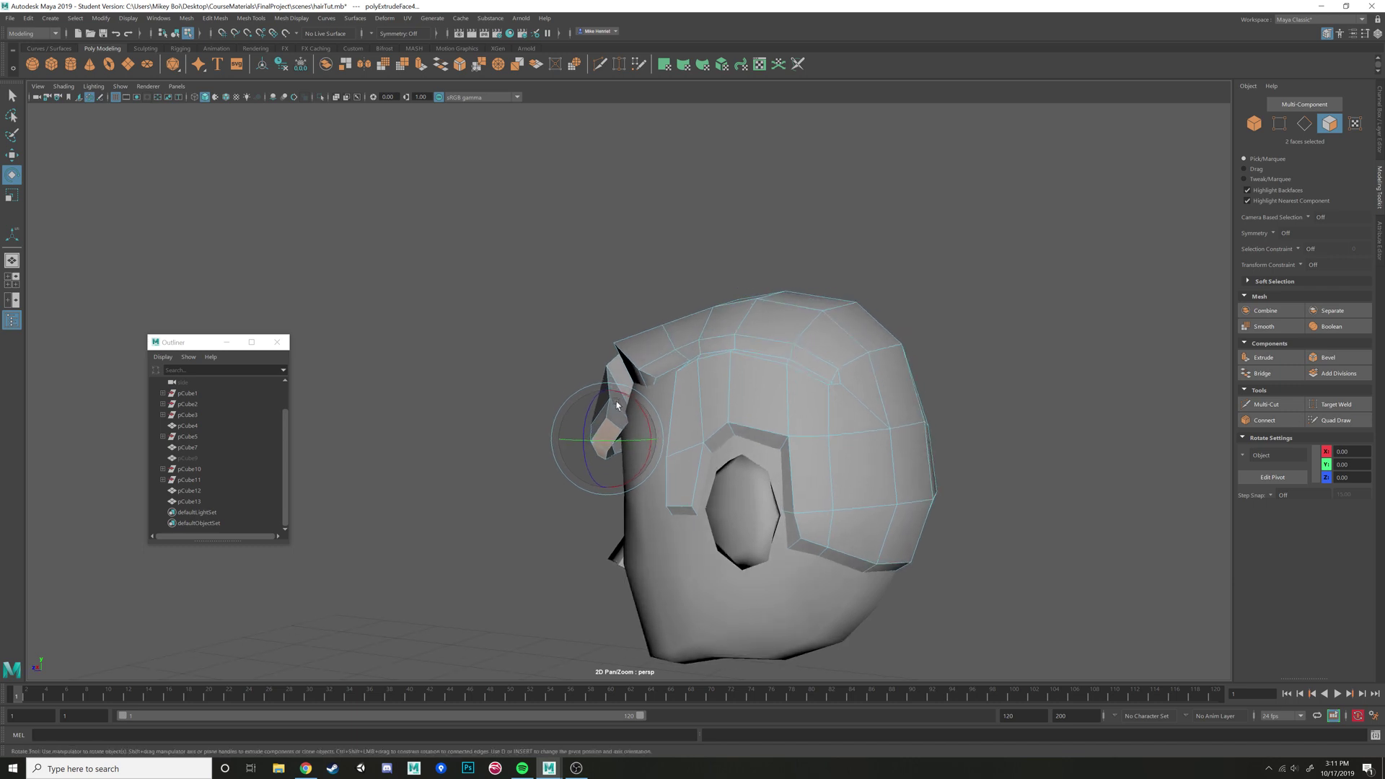
Move the protruding vertex on the front lock to smooth its side profile
scroll(614, 386, "up", 5)
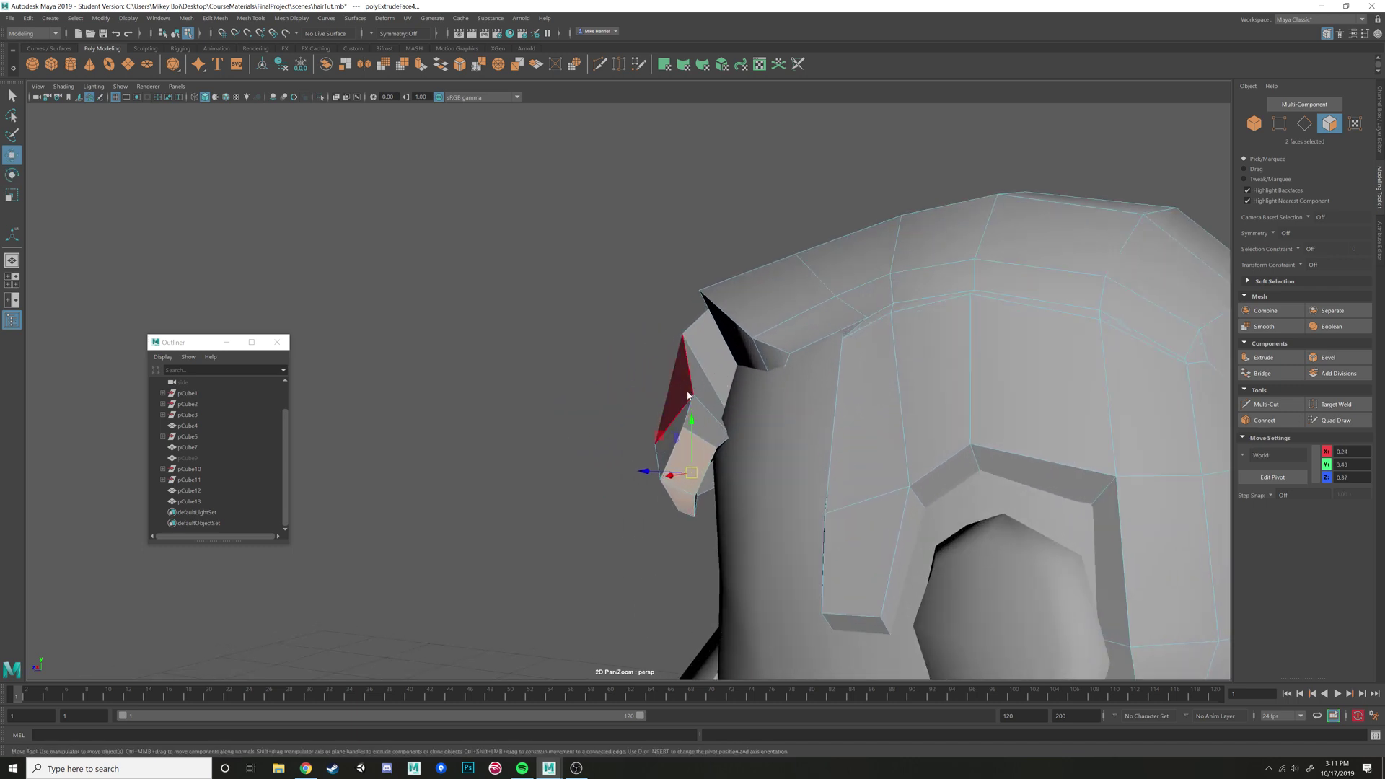
key("F10")
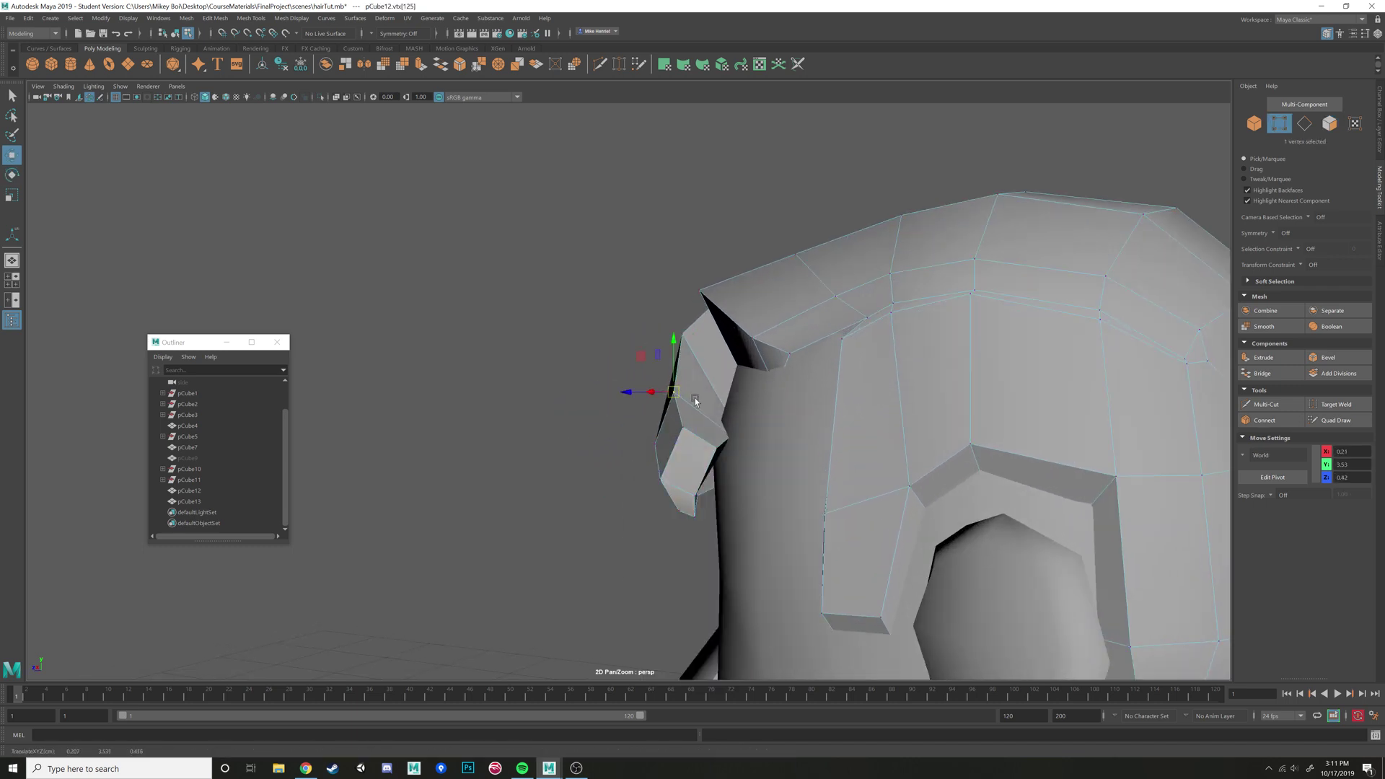
left_click_drag(696, 402, 670, 432, "alt")
scroll(718, 449, "down", 5)
scroll(742, 396, "up", 3)
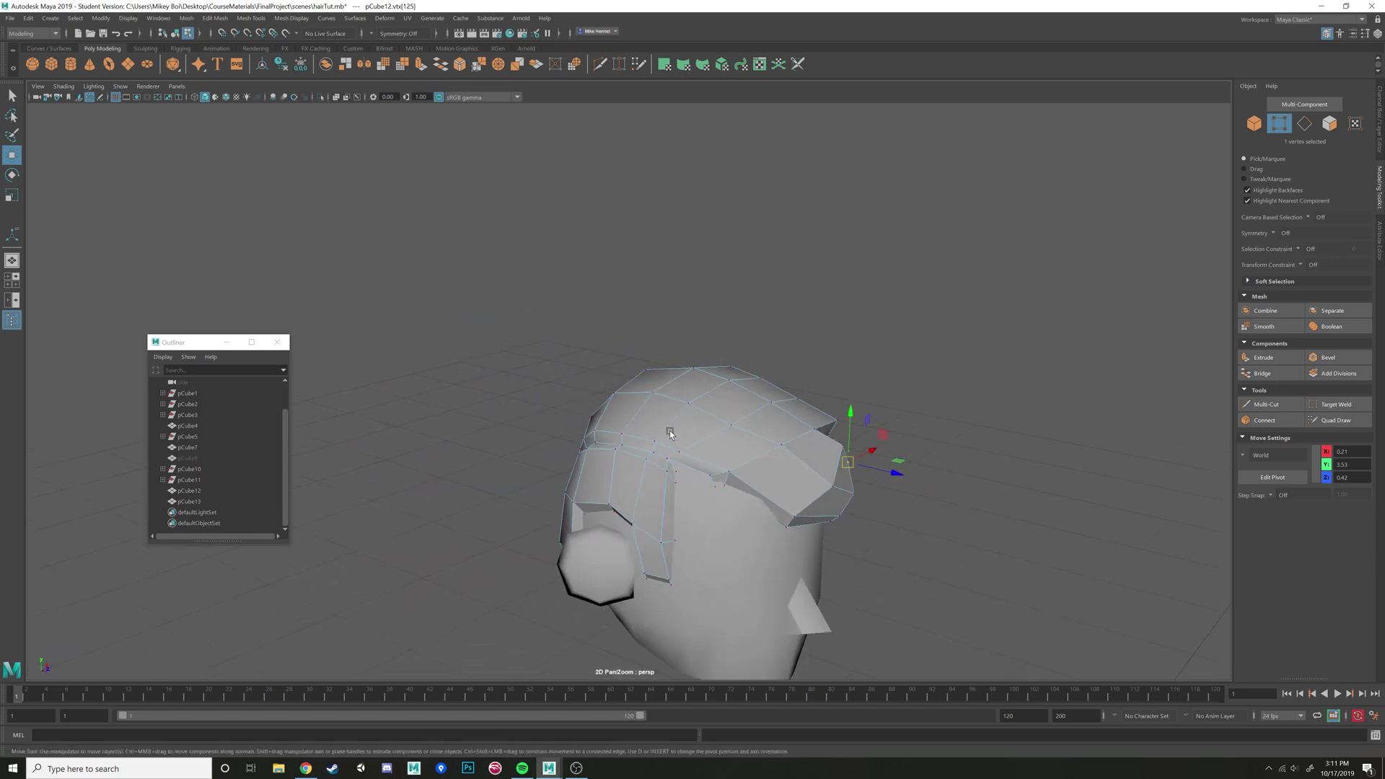
left_click_drag(794, 433, 674, 418, "alt")
Extrude two faces on the upper side of the hair outward into a long, tapered spike
middle_click_drag(579, 465, 701, 433, "alt")
right_click_drag(689, 426, 689, 456)
left_click_drag(740, 438, 799, 419, "alt")
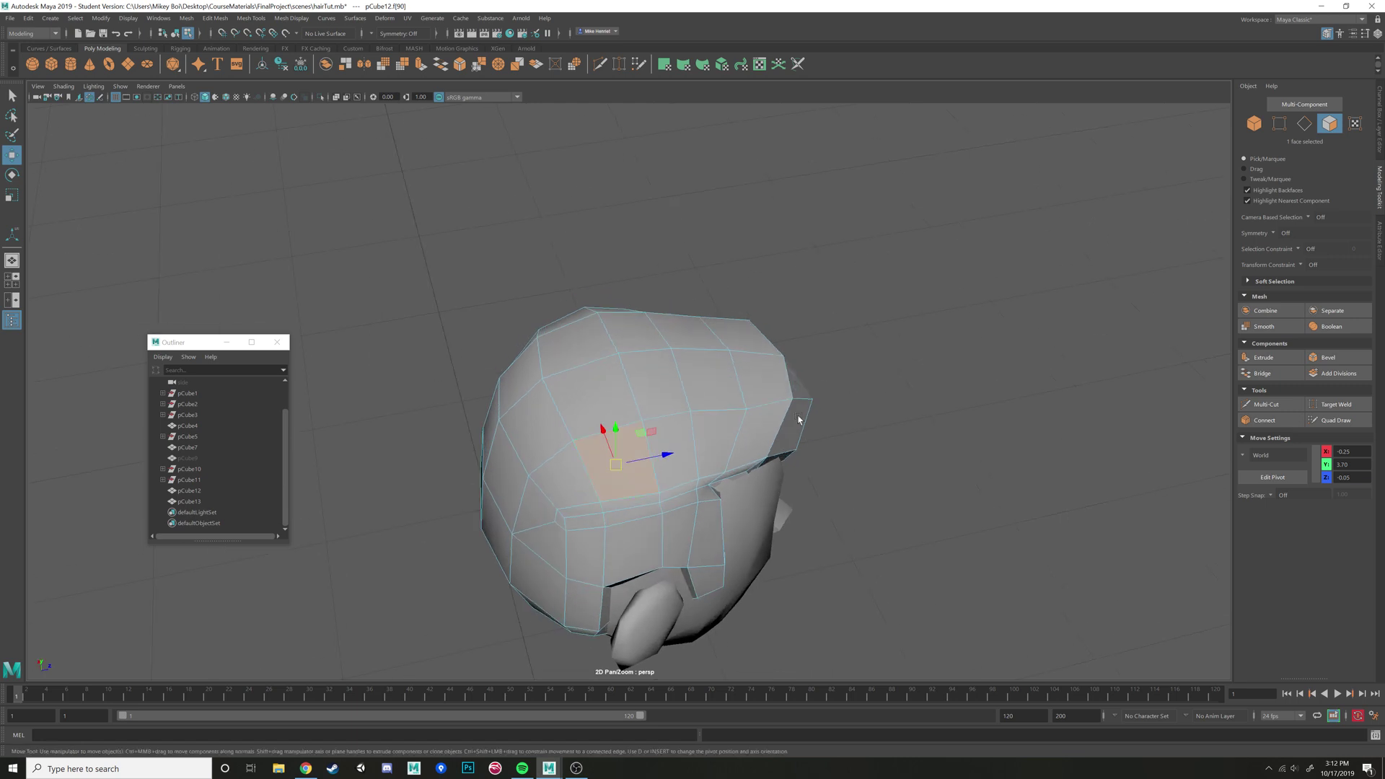
left_click_drag(705, 458, 837, 404, "alt")
left_click_drag(717, 403, 882, 317, "shift")
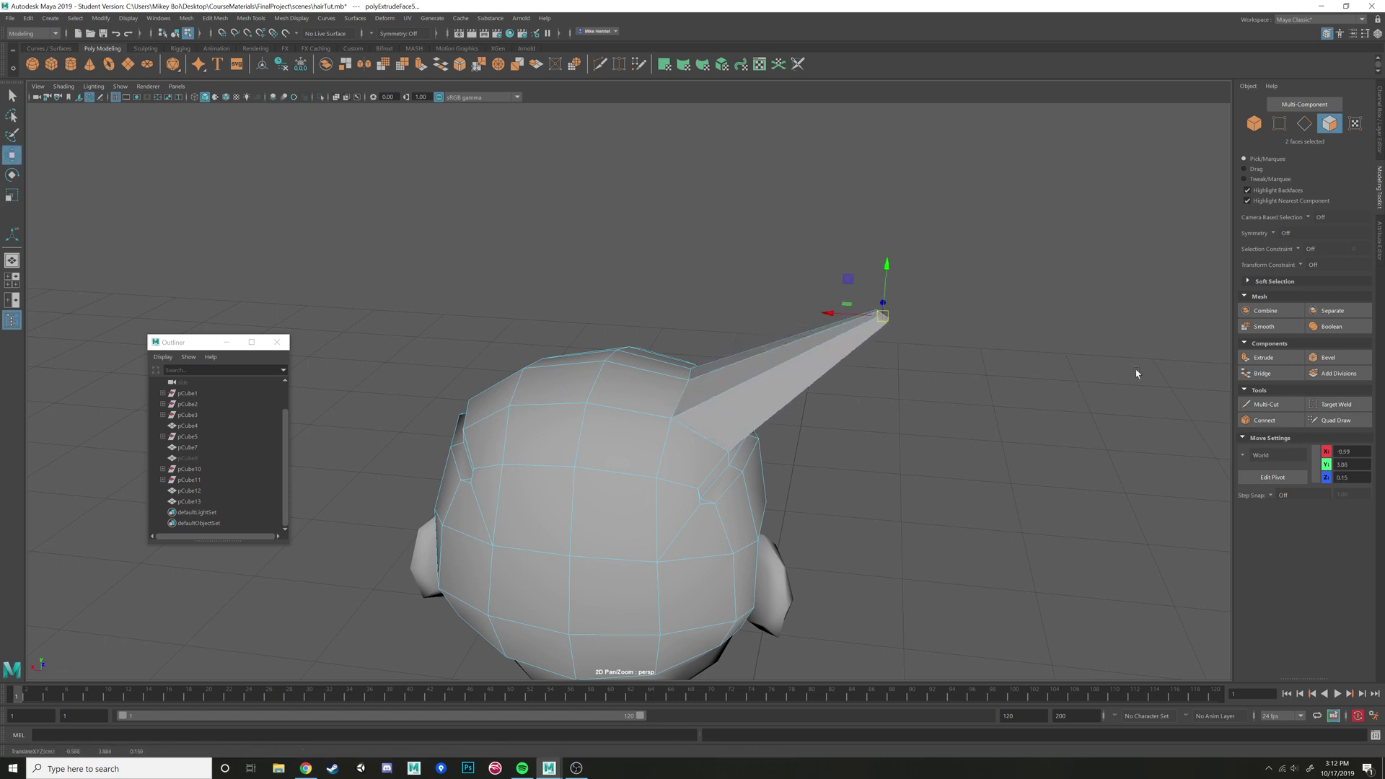
Insert an edge loop around the middle of the spike
key("ctrl+shift+x")
left_click(787, 363, "ctrl")
left_click_drag(787, 363, 807, 399, "alt")
key("w")
Select single edges along the spike and move them to shape its bend
right_click_drag(791, 361, 792, 331)
left_click_drag(812, 414, 678, 355, "alt")
right_click_drag(686, 367, 686, 334)
left_click(646, 377)
left_click_drag(647, 378, 664, 452, "alt")
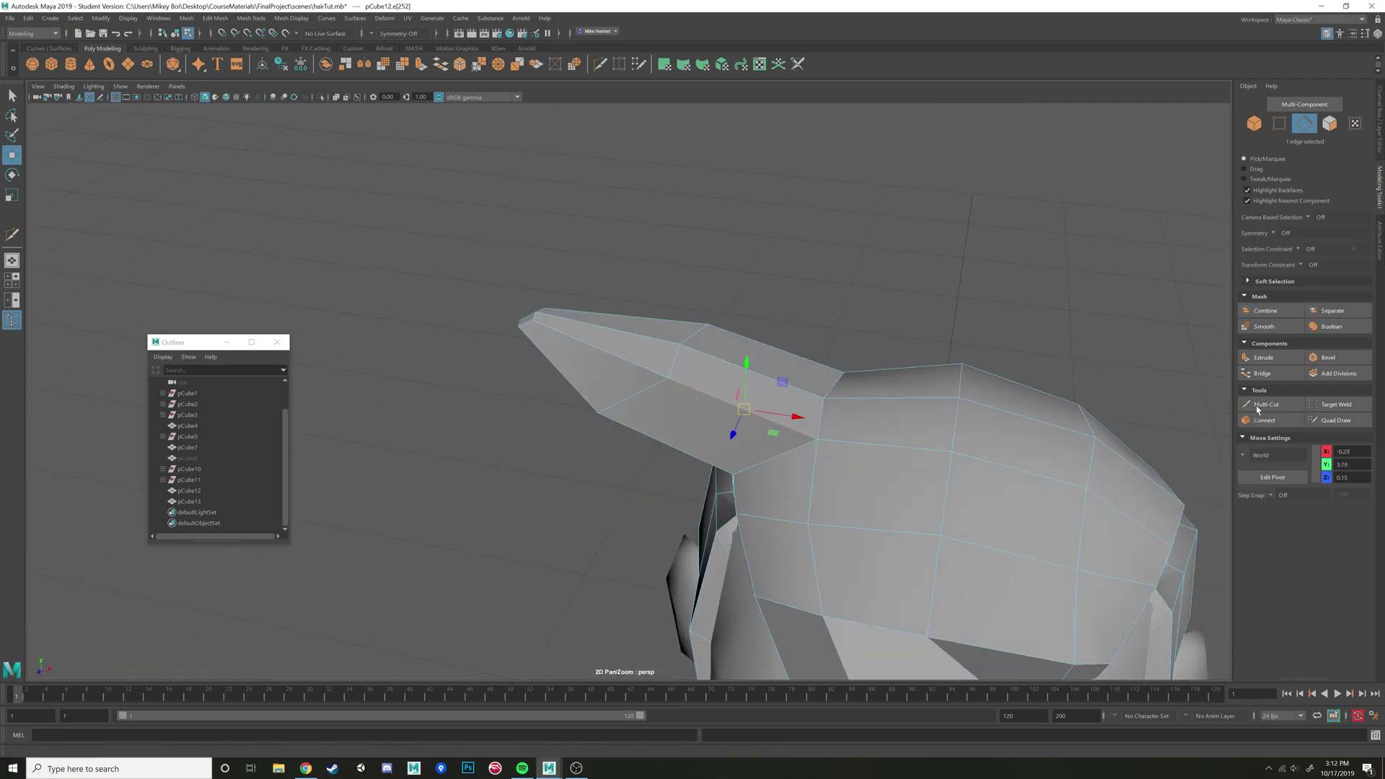
Add a further cut on the spike with Multi-Cut
left_click(1264, 404)
left_click_drag(706, 365, 647, 366, "alt")
key("w")
Try to reposition two edges on the spike
right_click_drag(647, 366, 637, 325)
left_click(676, 387)
left_click(660, 374, "shift")
left_click_drag(660, 375, 750, 447, "alt")
left_click_drag(660, 376, 642, 375)
mouse_move(725, 414)
left_mouse_down("alt")
mouse_move(788, 451)
mouse_move(729, 397)
left_mouse_up("alt")
key("ctrl+z")
key("ctrl+z")
Adjust single edges of the spike to refine its bend
mouse_move(633, 362)
left_mouse_down("alt")
mouse_move(538, 357)
mouse_move(634, 396)
mouse_move(629, 377)
left_mouse_up("alt")
left_click(612, 409)
right_click_drag(628, 382, 557, 365, "alt")
left_click_drag(557, 365, 729, 387, "alt")
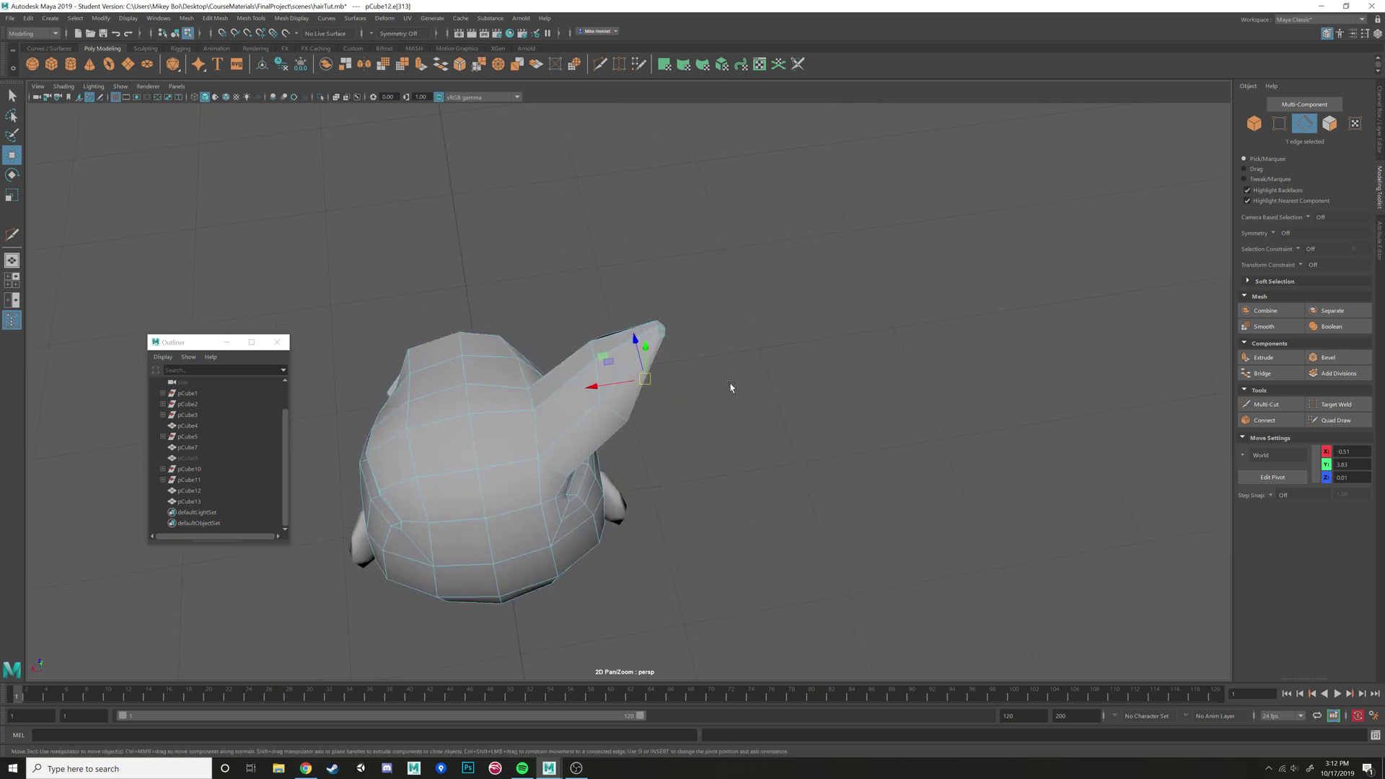
right_click_drag(729, 387, 649, 392, "alt")
left_click_drag(649, 392, 608, 376, "alt")
scroll(643, 375, "up", 3)
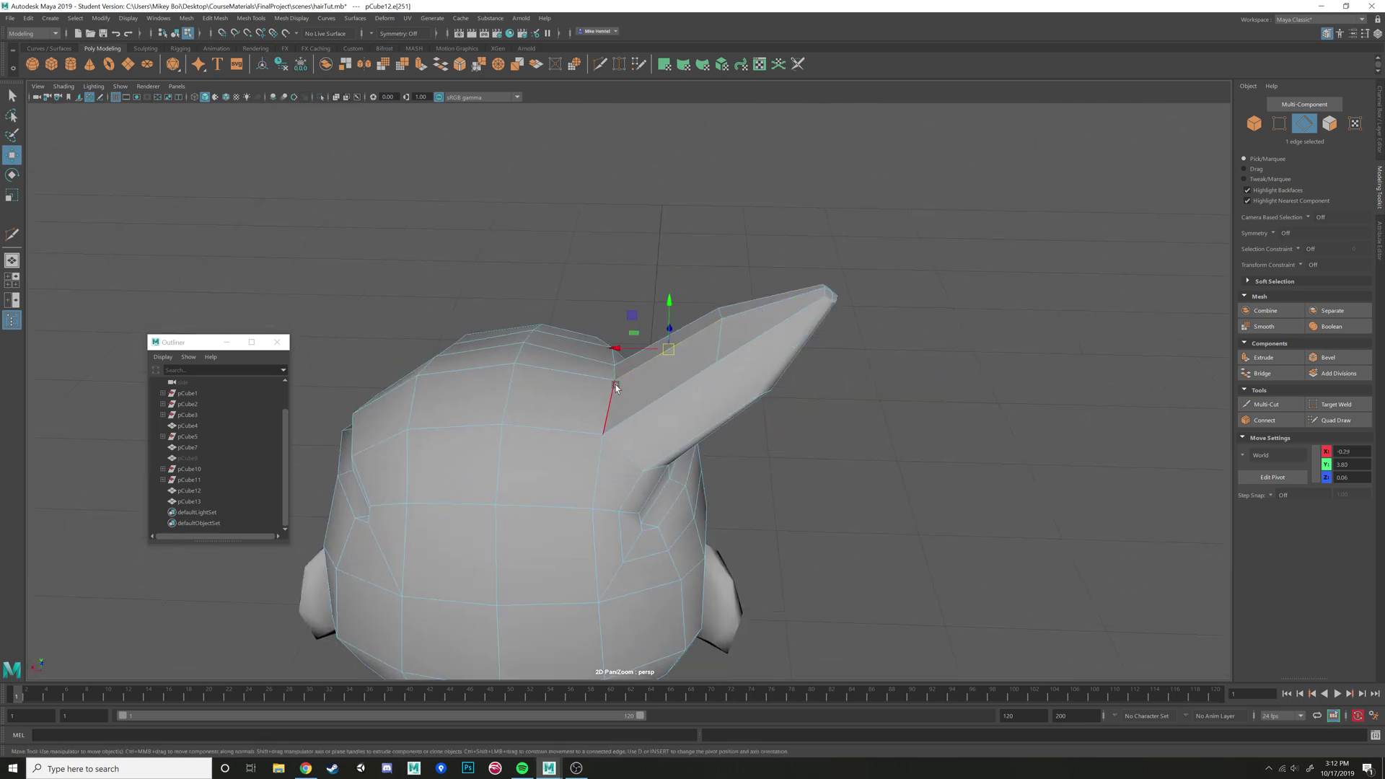
Move single vertices along the spike to refine its outline
right_click_drag(616, 387, 608, 381)
left_click(608, 381)
left_click_drag(611, 381, 681, 375)
scroll(708, 364, "down", 3)
left_click_drag(701, 322, 702, 366, "alt")
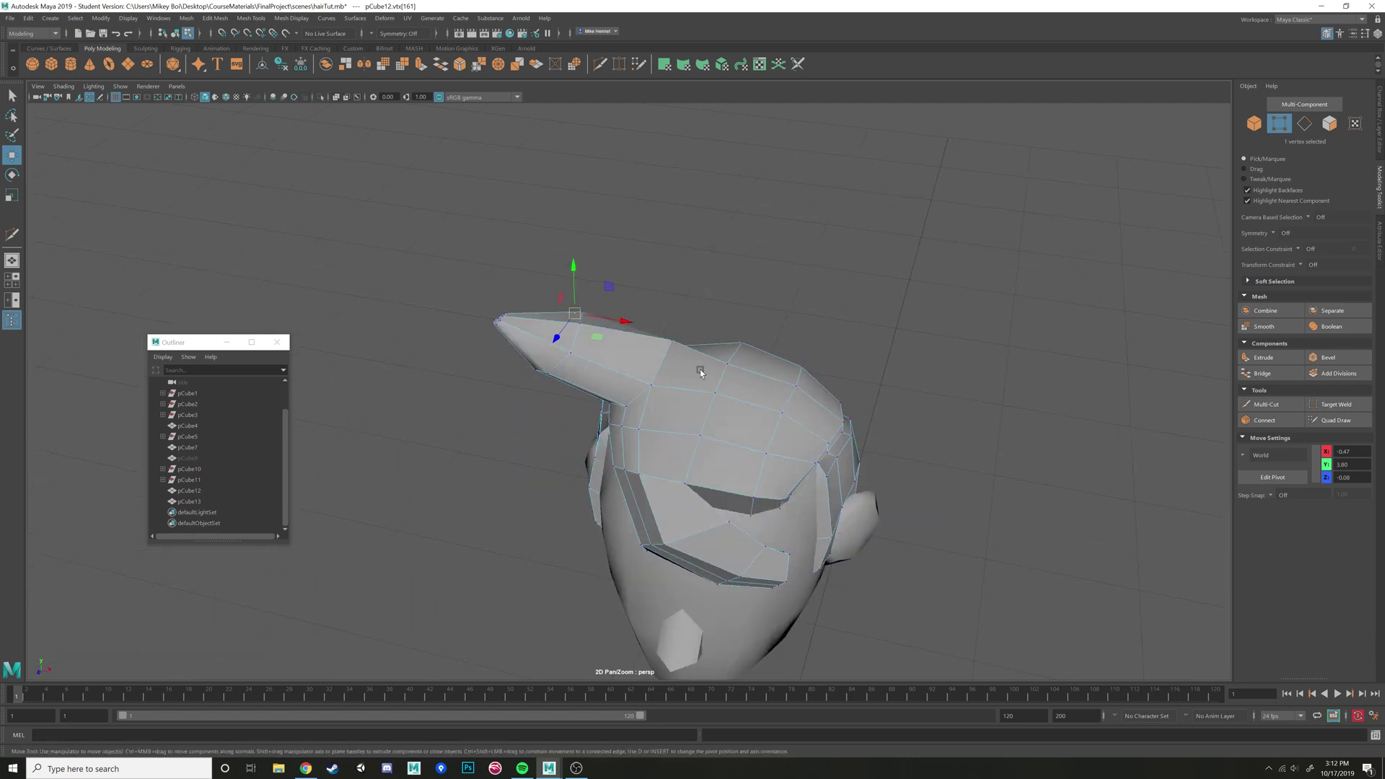
Return to object mode, clear the selection and examine the hair and head from several angles
right_click_drag(702, 367, 769, 349)
scroll(799, 376, "down", 5)
left_click(811, 367)
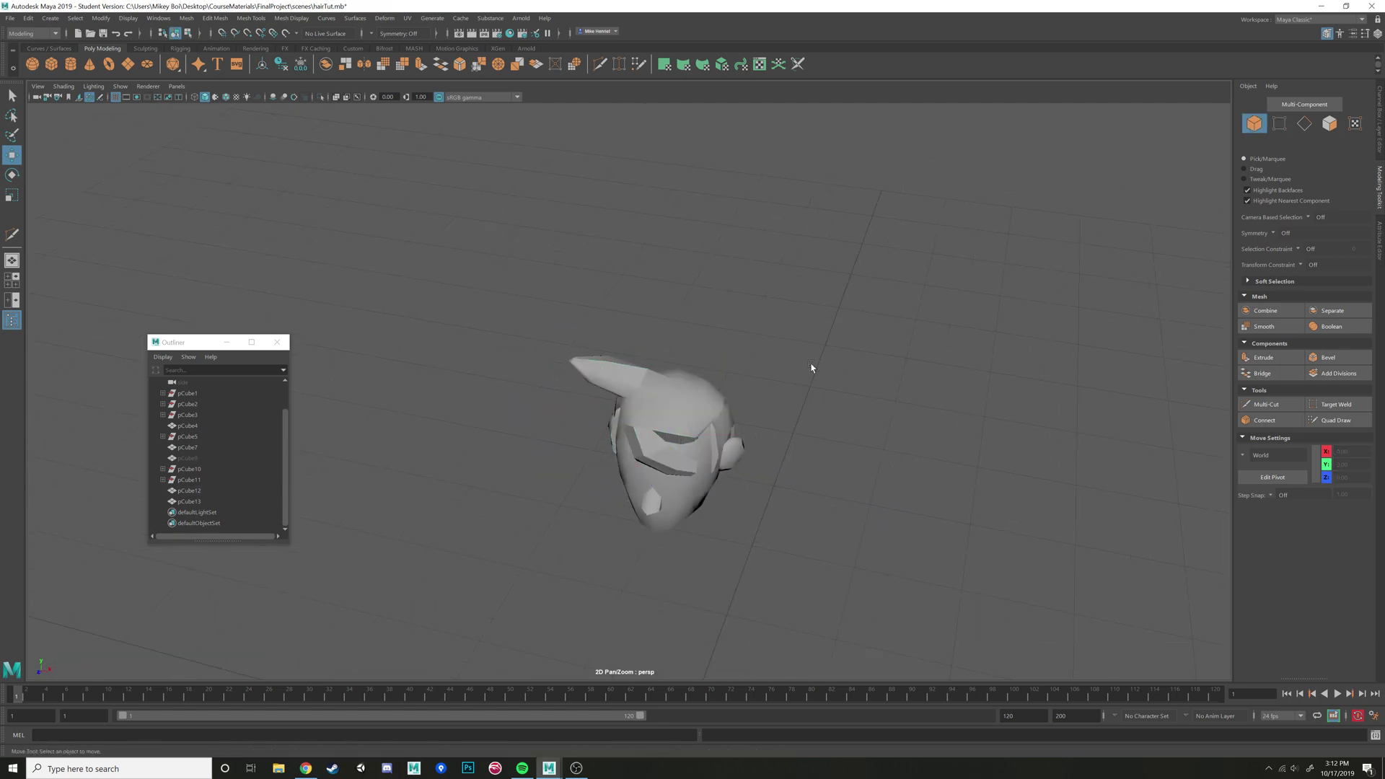
left_click_drag(810, 367, 779, 378, "alt")
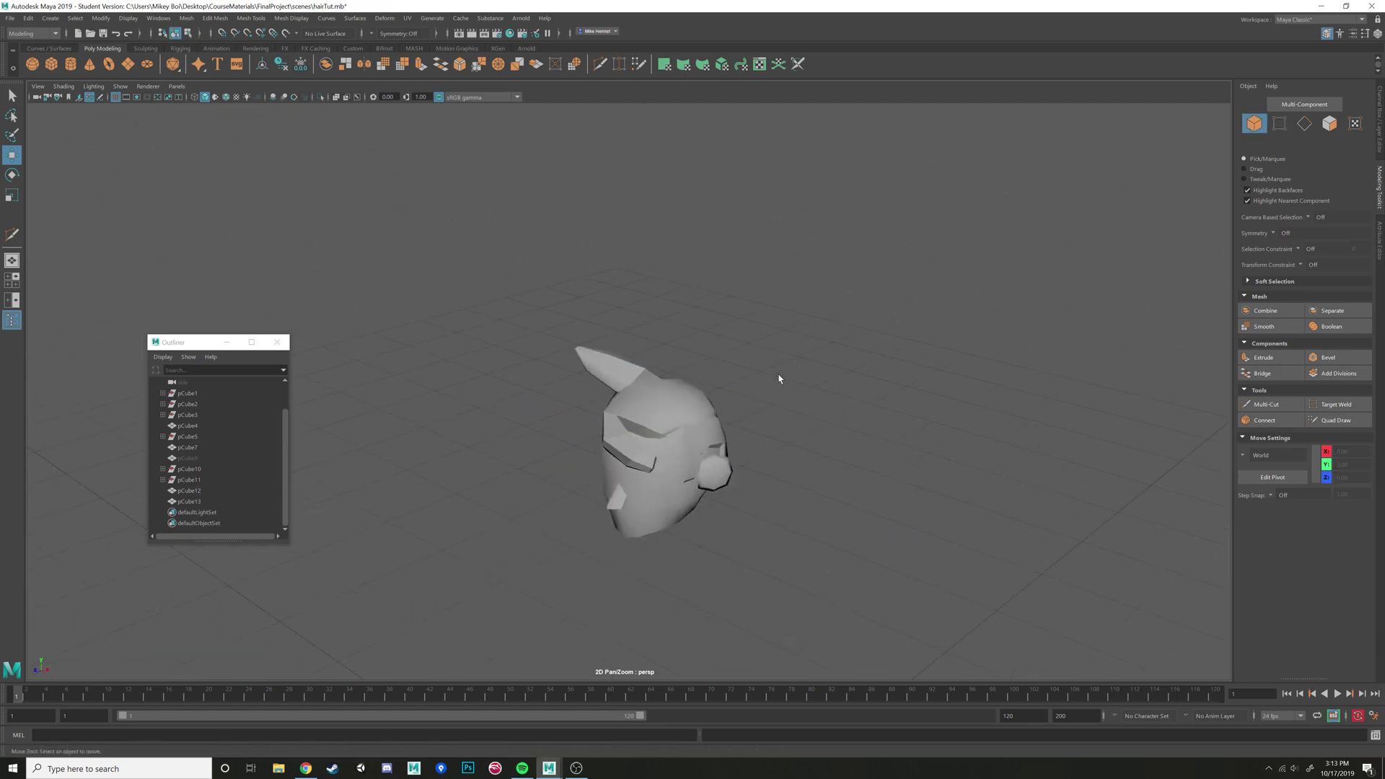
middle_click_drag(779, 377, 798, 340, "alt")
scroll(798, 340, "up", 5)
left_click_drag(797, 339, 750, 346, "alt")
Select the finished hair piece pCube12 and hide it
left_click(732, 346)
scroll(813, 377, "down", 3)
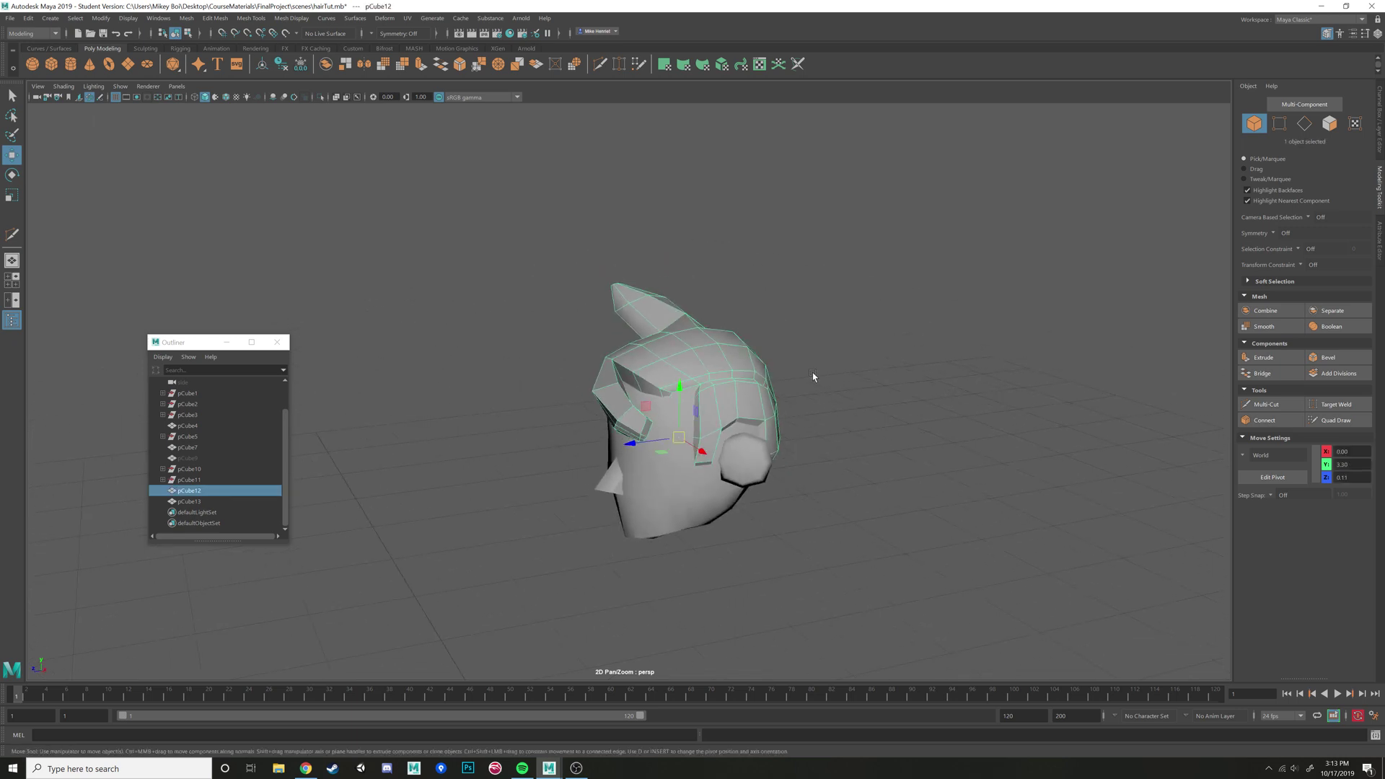
middle_click_drag(813, 377, 766, 356)
key("ctrl+z")
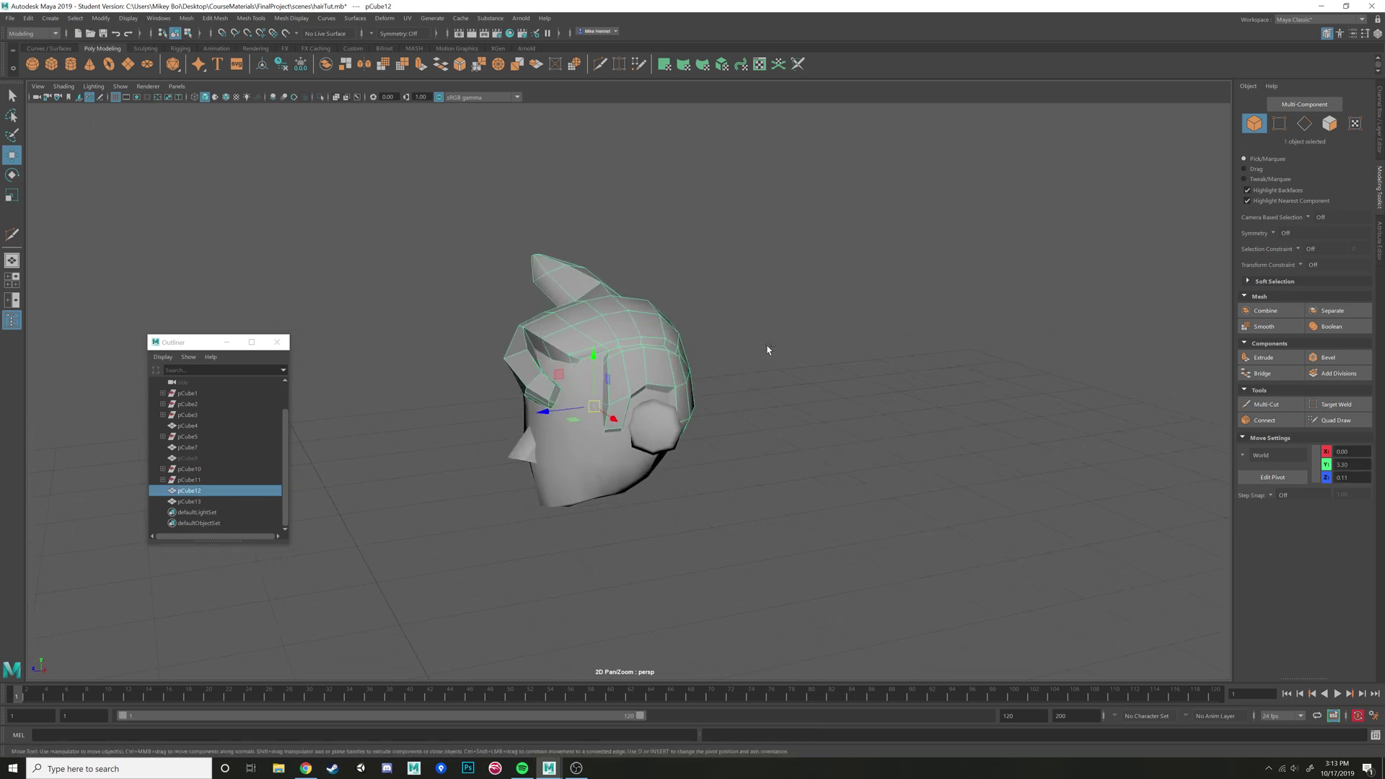
key("ctrl+h")
Select the faces of head mesh pCube13 covering the temple, the area above the ear, the crown and the back
left_click(698, 376)
scroll(698, 377, "up", 5)
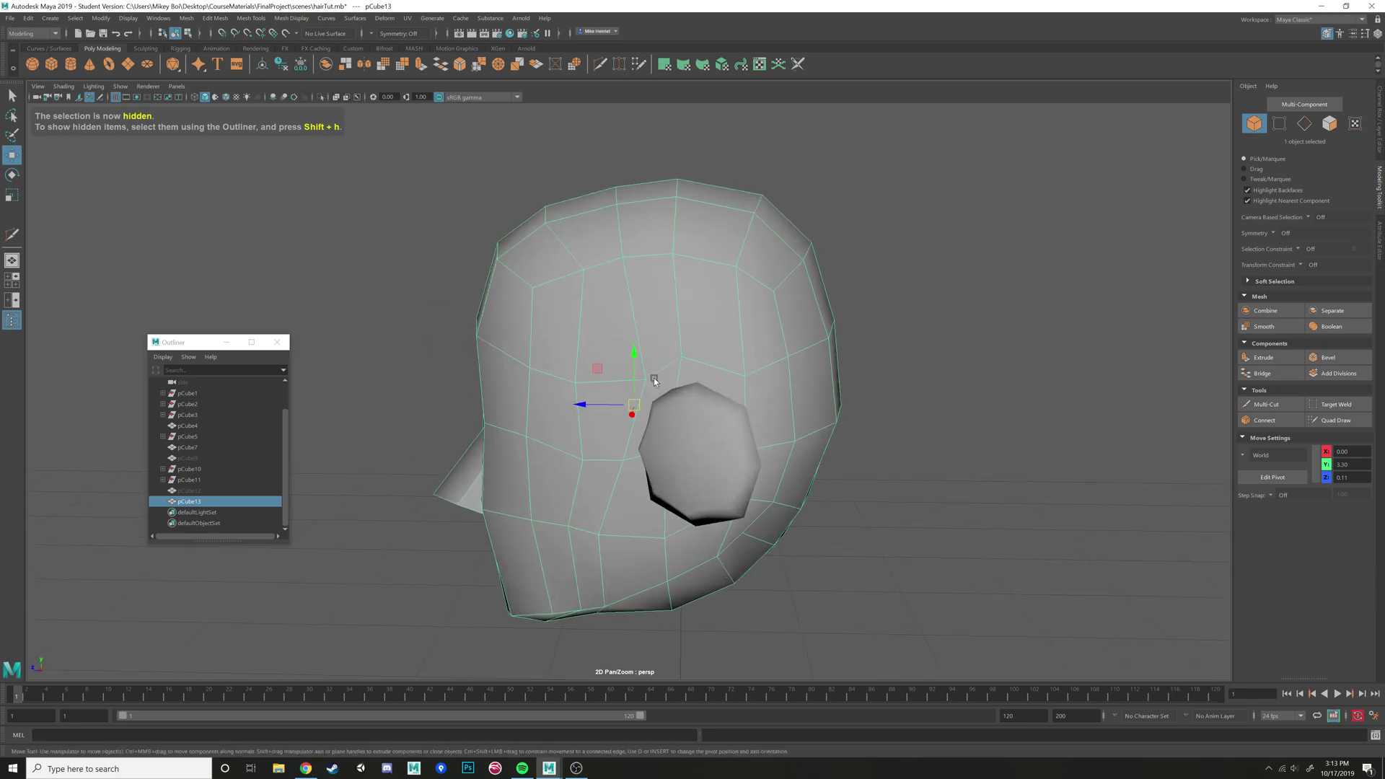
right_click_drag(616, 358, 626, 403)
left_click(617, 398)
left_click(618, 314, "shift")
left_click(653, 311, "shift")
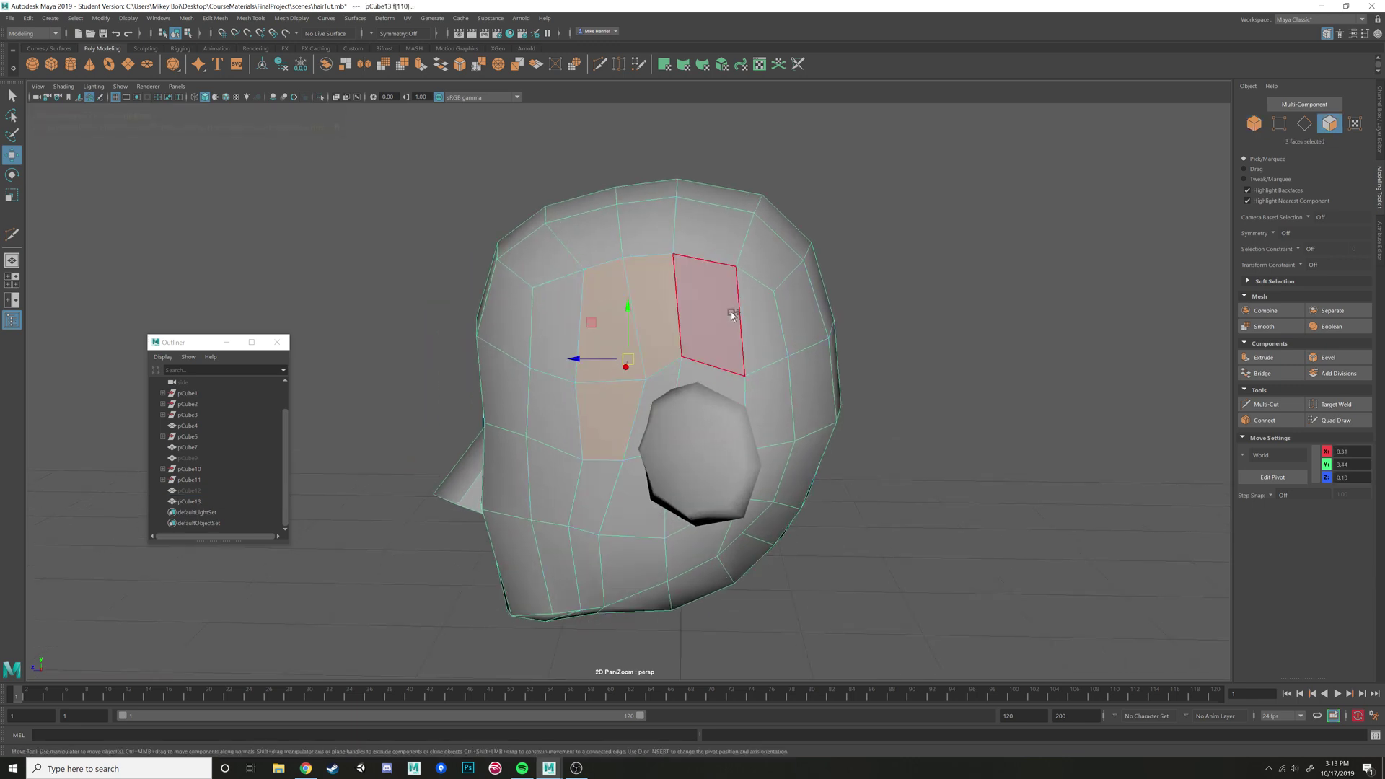
left_click(732, 314, "shift")
left_click_drag(827, 258, 827, 258, "shift")
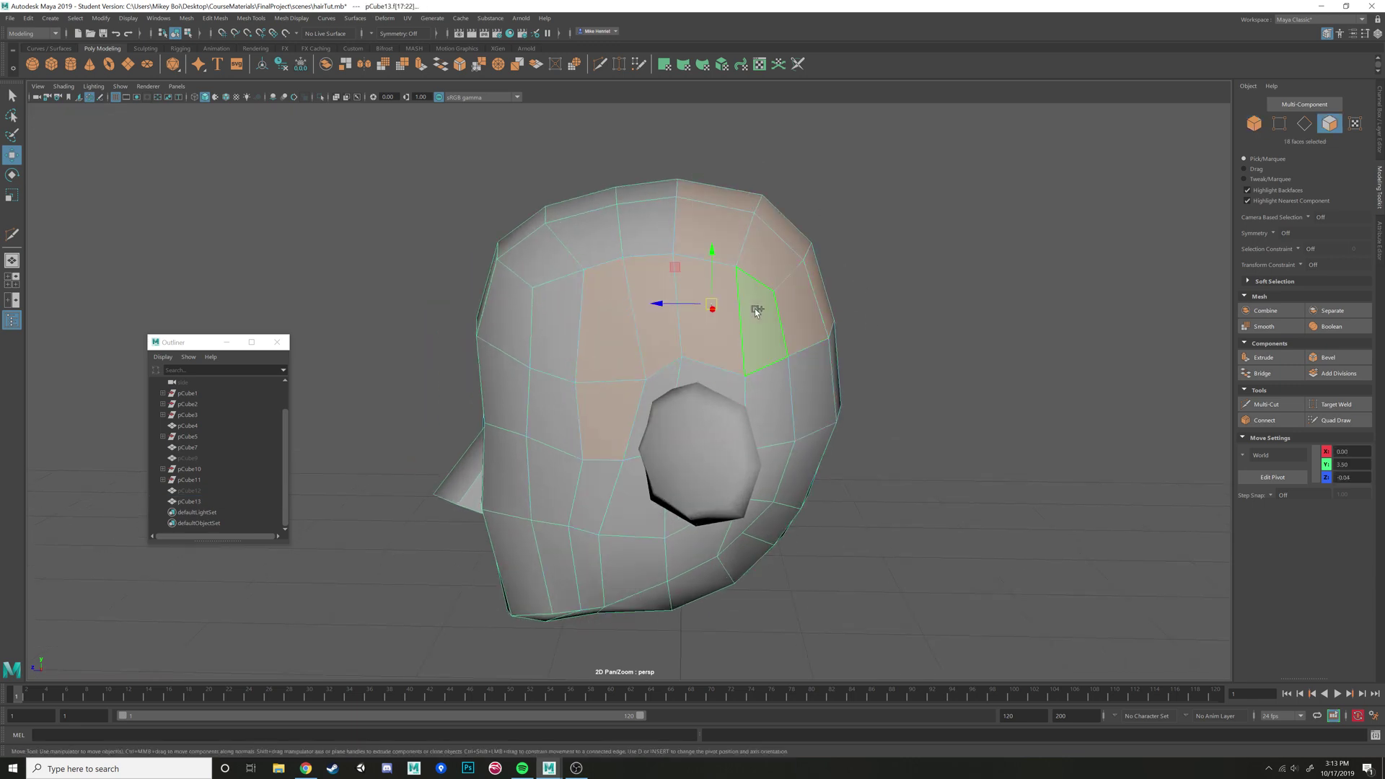
left_click_drag(778, 378, 913, 469, "shift")
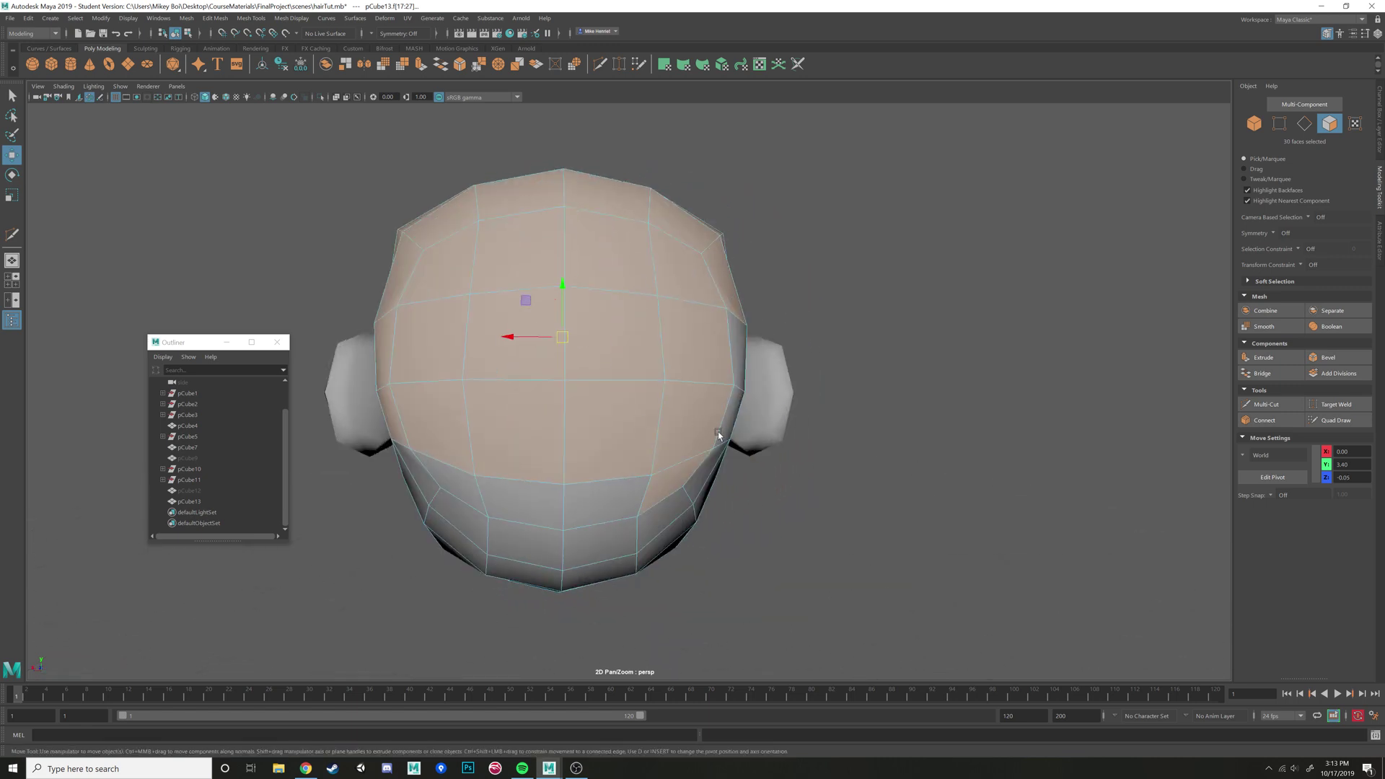
Remove the stray lower face at the back from the selection and add the missing temple faces on the other side
left_click_drag(717, 432, 672, 440, "alt")
left_click(538, 515, "ctrl")
left_click_drag(541, 515, 687, 278, "alt")
left_click_drag(687, 278, 606, 366, "alt")
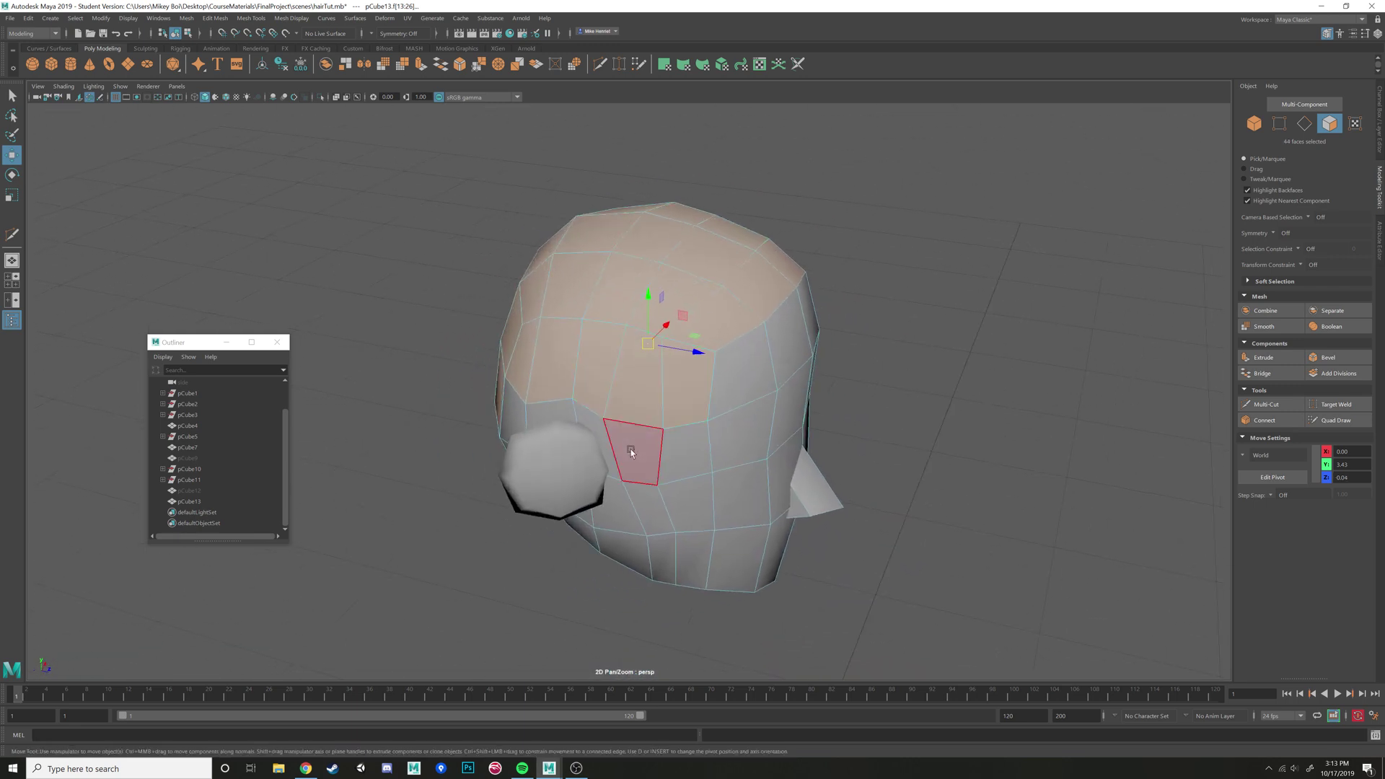
left_click_drag(663, 446, 590, 460, "alt")
left_click(580, 496, "shift")
left_click_drag(639, 521, 748, 433, "alt")
left_click_drag(649, 426, 752, 440, "alt")
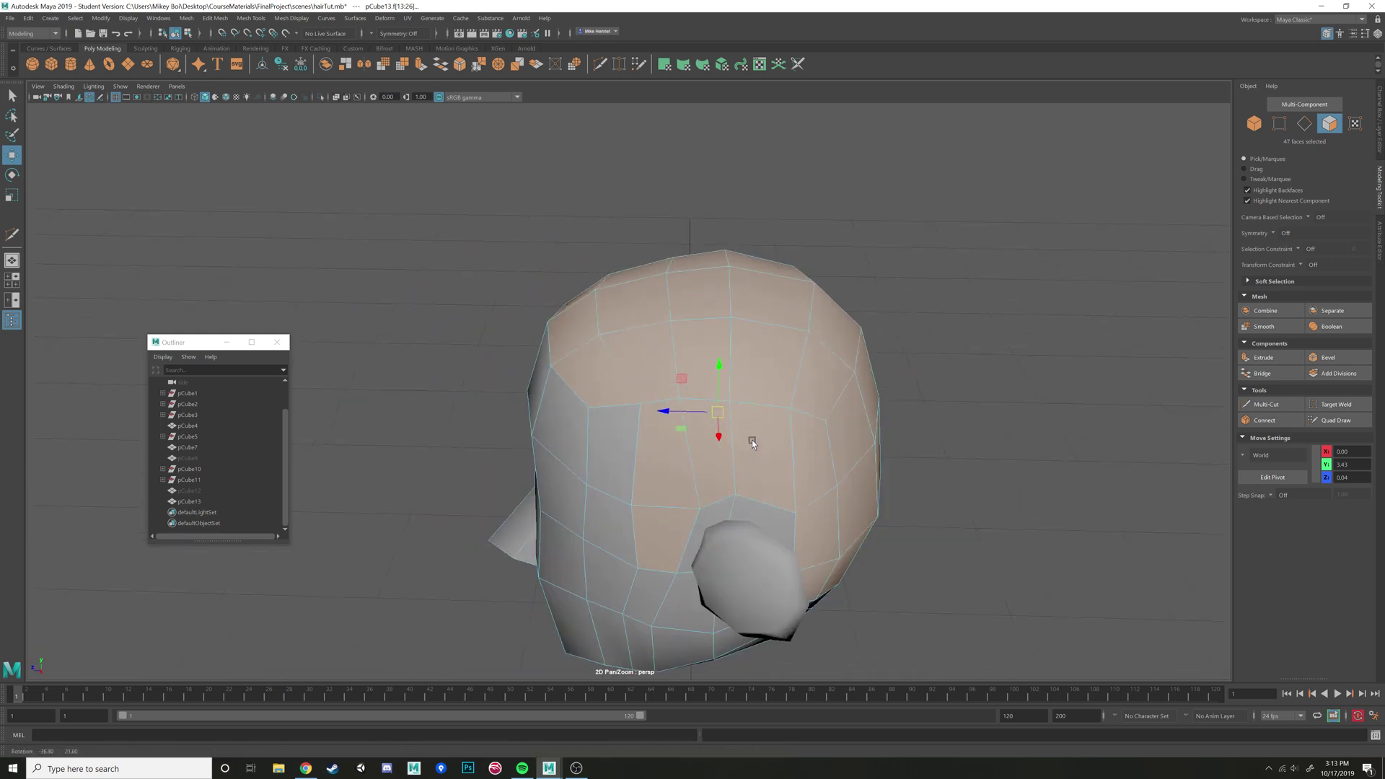
Extrude the selected scalp faces outward into a raised hair layer
key("ctrl+e")
left_click_drag(626, 242, 624, 225)
left_click_drag(663, 375, 714, 396, "alt")
Move the lower rear edges of the hair layer backward so the hem flares away from the neck
right_click_drag(715, 396, 678, 371)
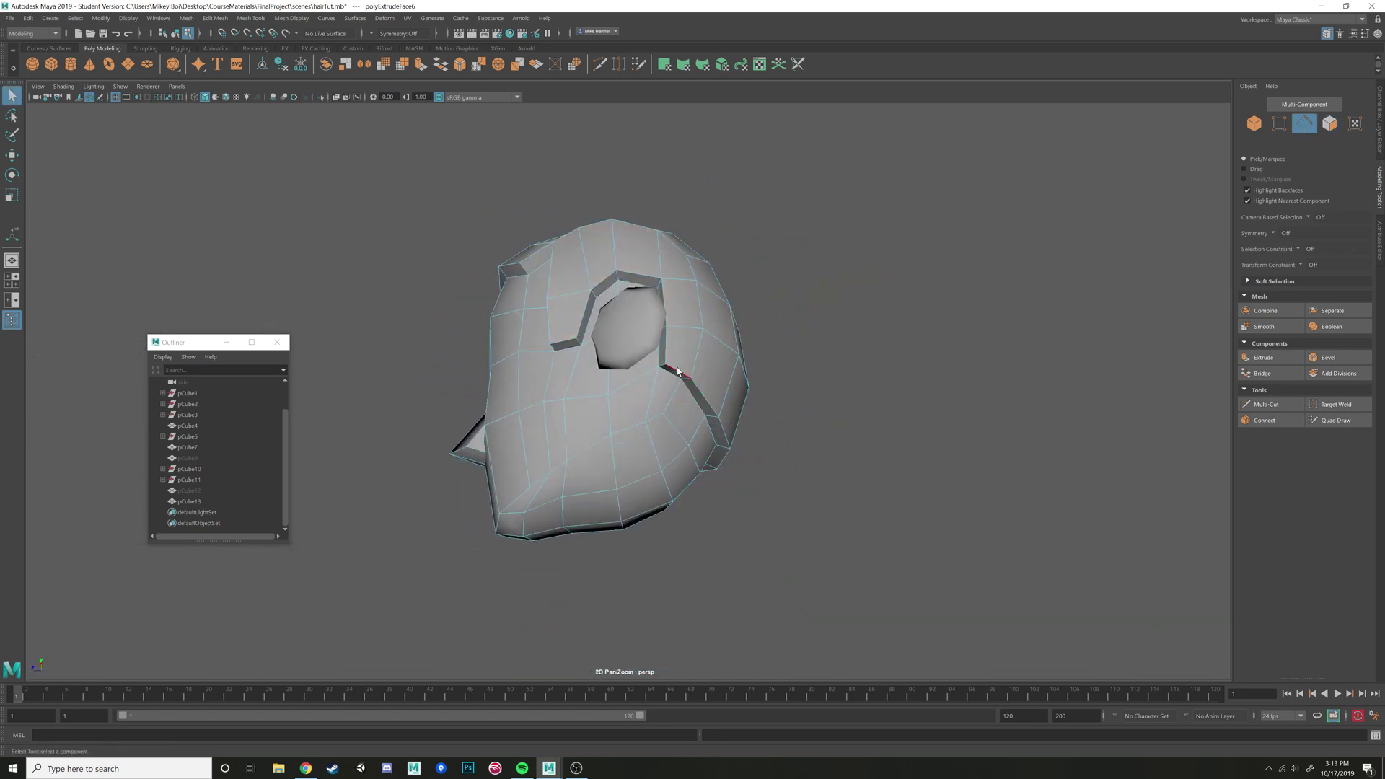
left_click_drag(712, 474, 747, 400, "alt")
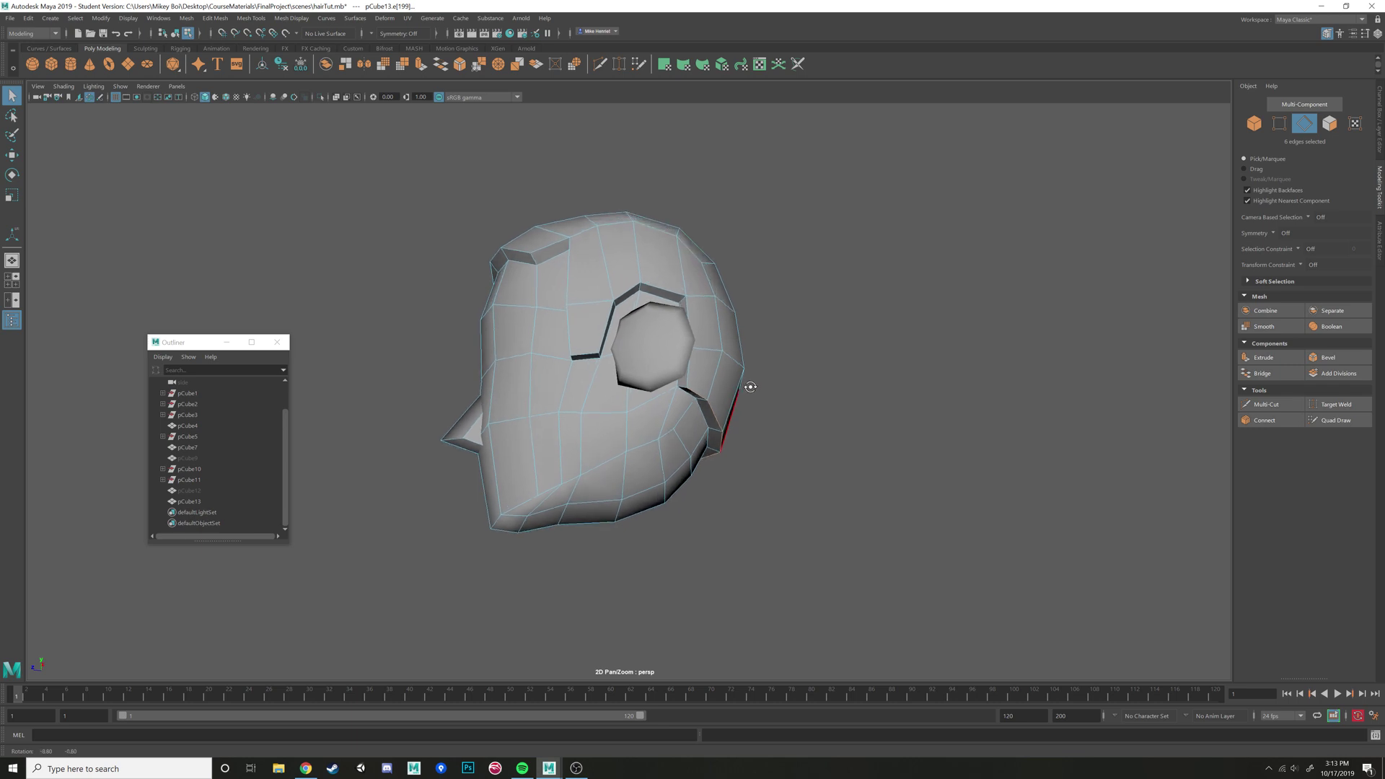
key("w")
left_click_drag(653, 440, 719, 370)
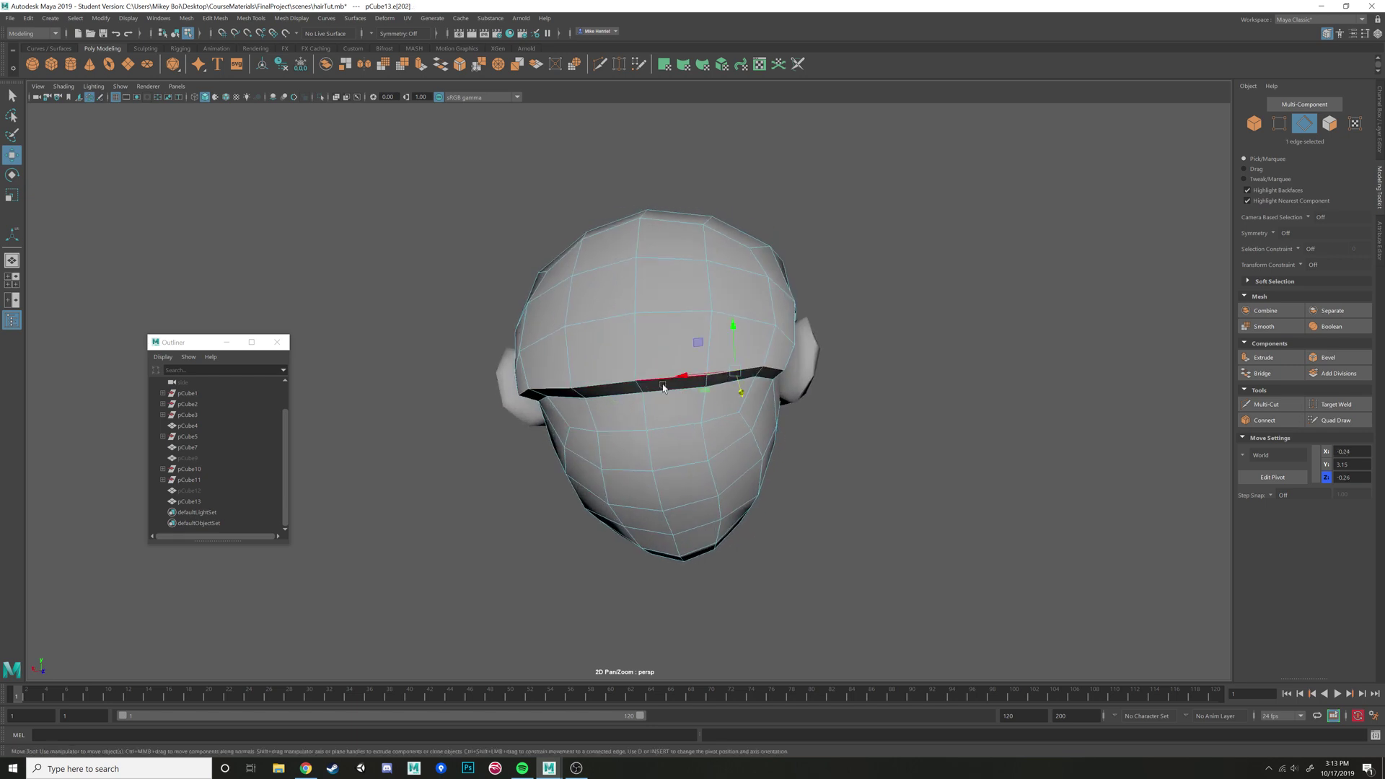
left_click_drag(585, 387, 709, 409, "alt")
left_click_drag(737, 367, 721, 383, "alt")
Switch to face selection on the head mesh and set the symmetry to Object X
right_click_drag(721, 383, 723, 426)
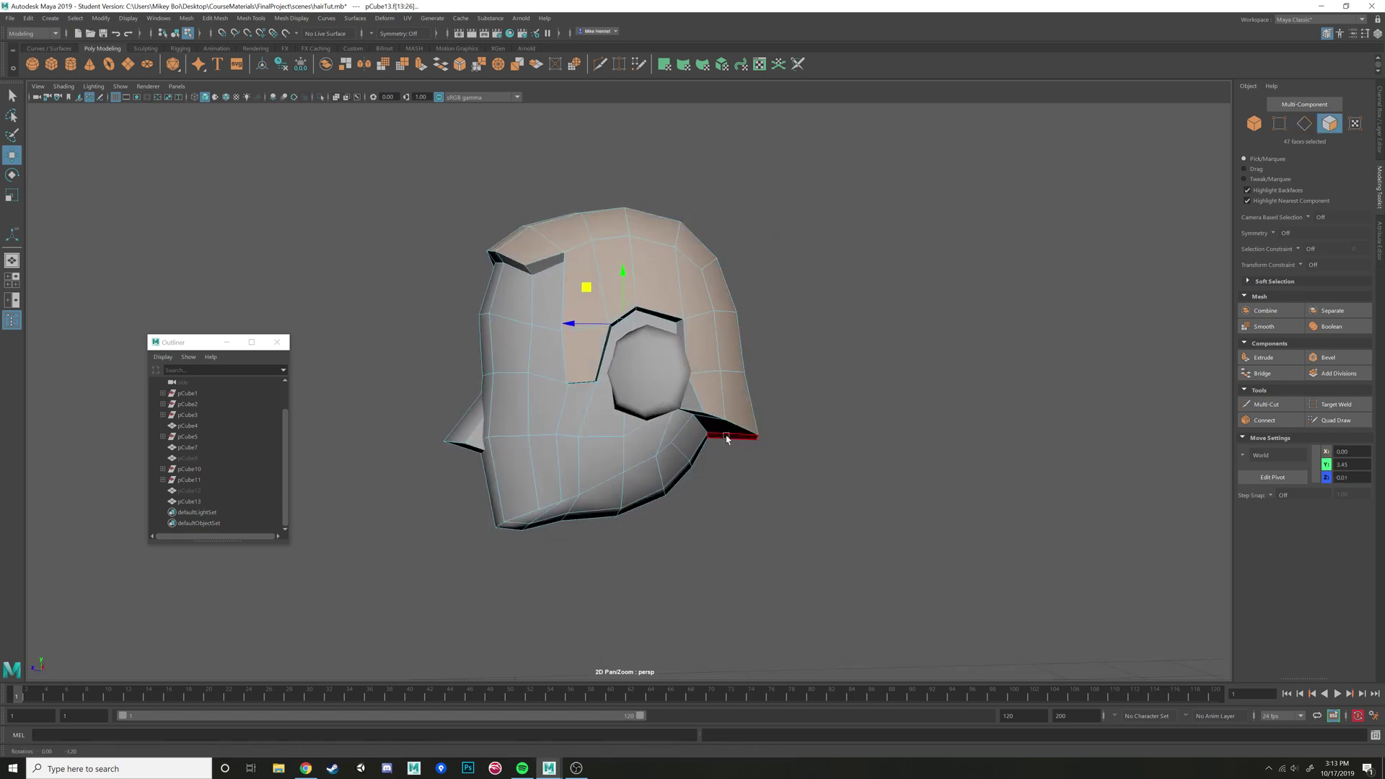
left_click_drag(727, 436, 709, 365, "alt")
left_click(611, 406)
left_click_drag(646, 407, 678, 484, "alt")
left_click(1268, 234)
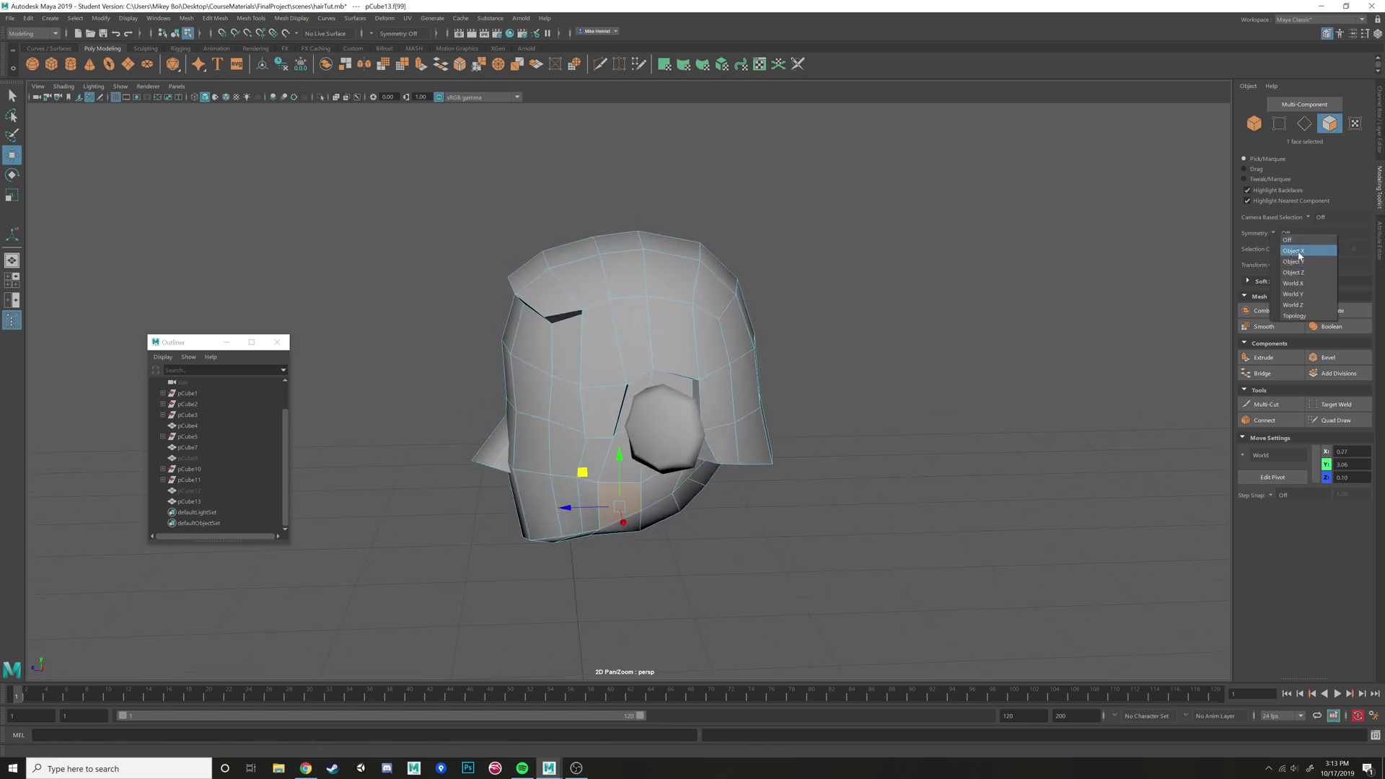
left_click(1291, 249)
Delete the front face area and the adjoining temple and cheek faces beneath the hair layer
left_click_drag(866, 382, 500, 475, "alt")
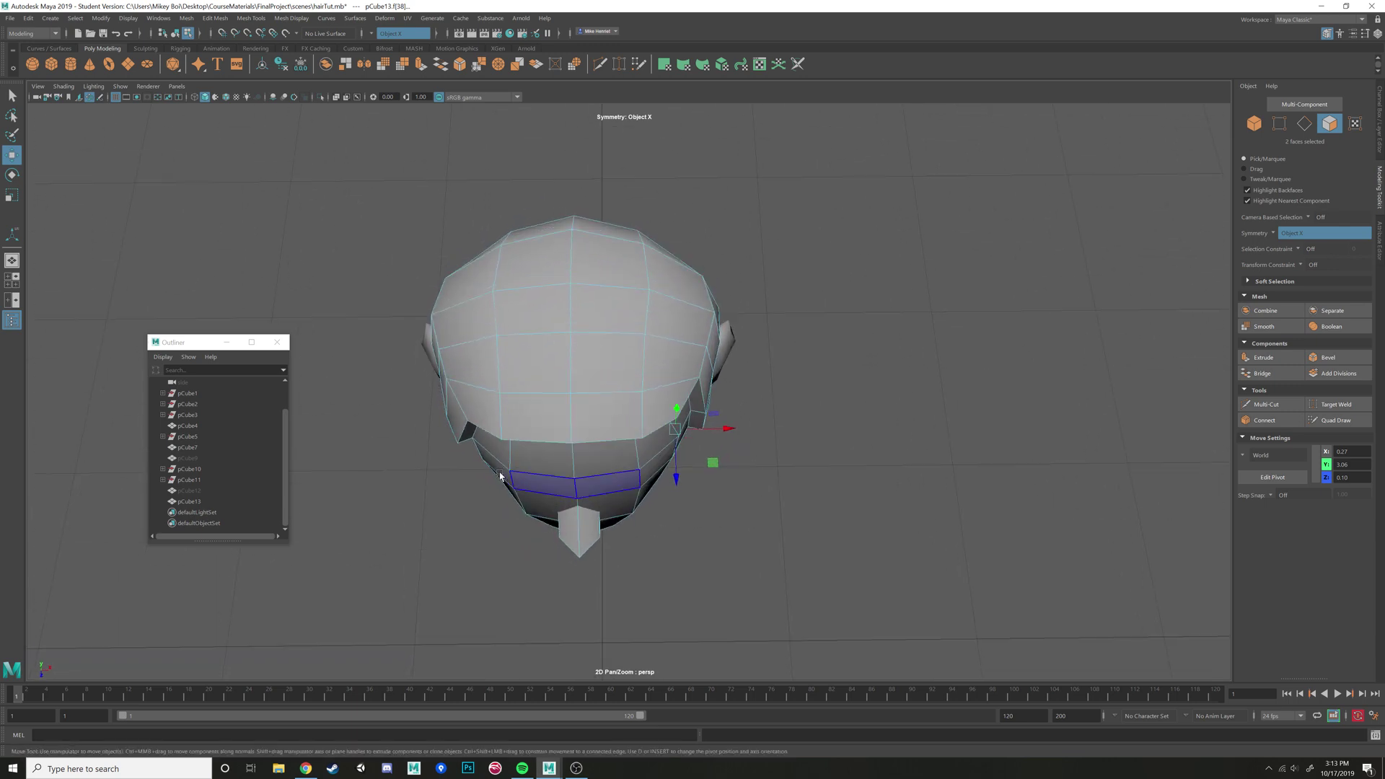
left_click_drag(612, 551, 661, 511)
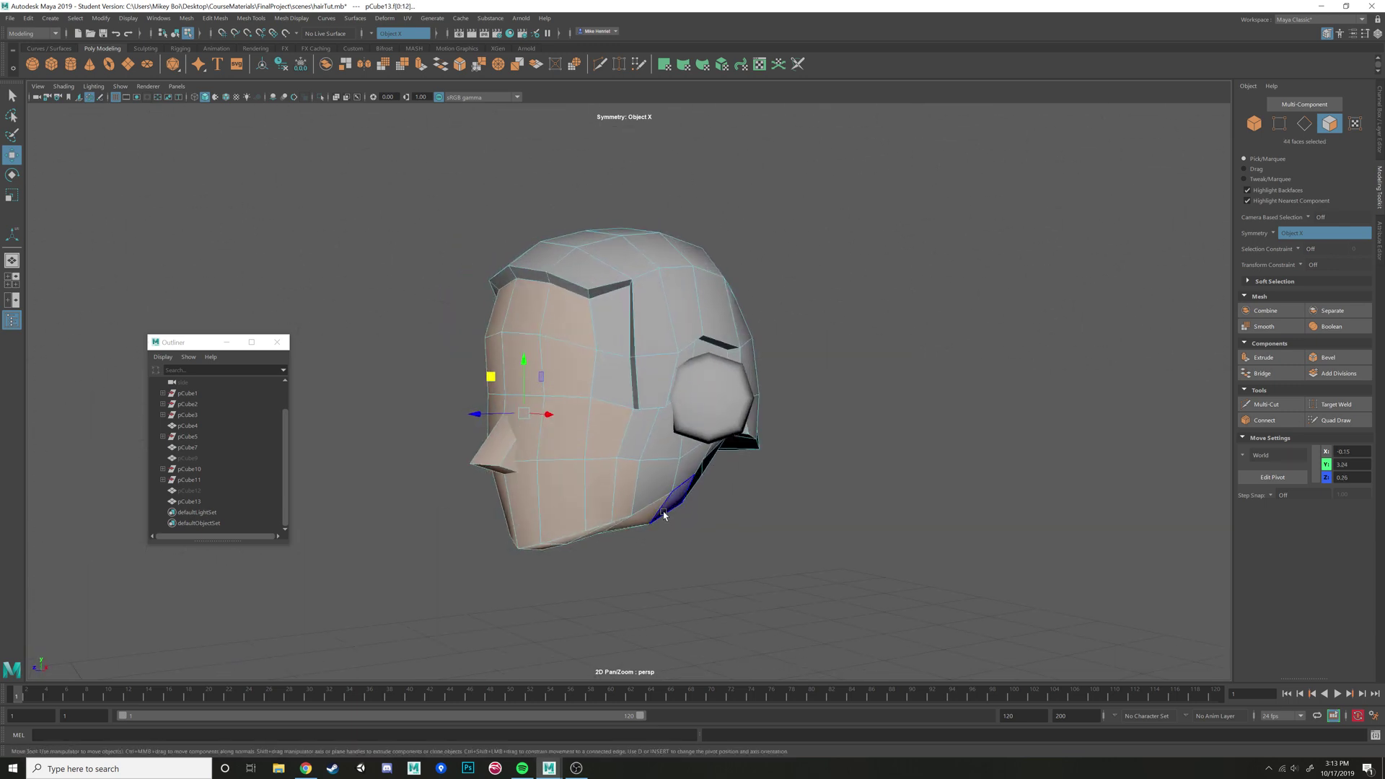
key("Delete")
left_click(611, 332)
key("Delete")
left_click(614, 384)
key("Delete")
left_click(638, 437)
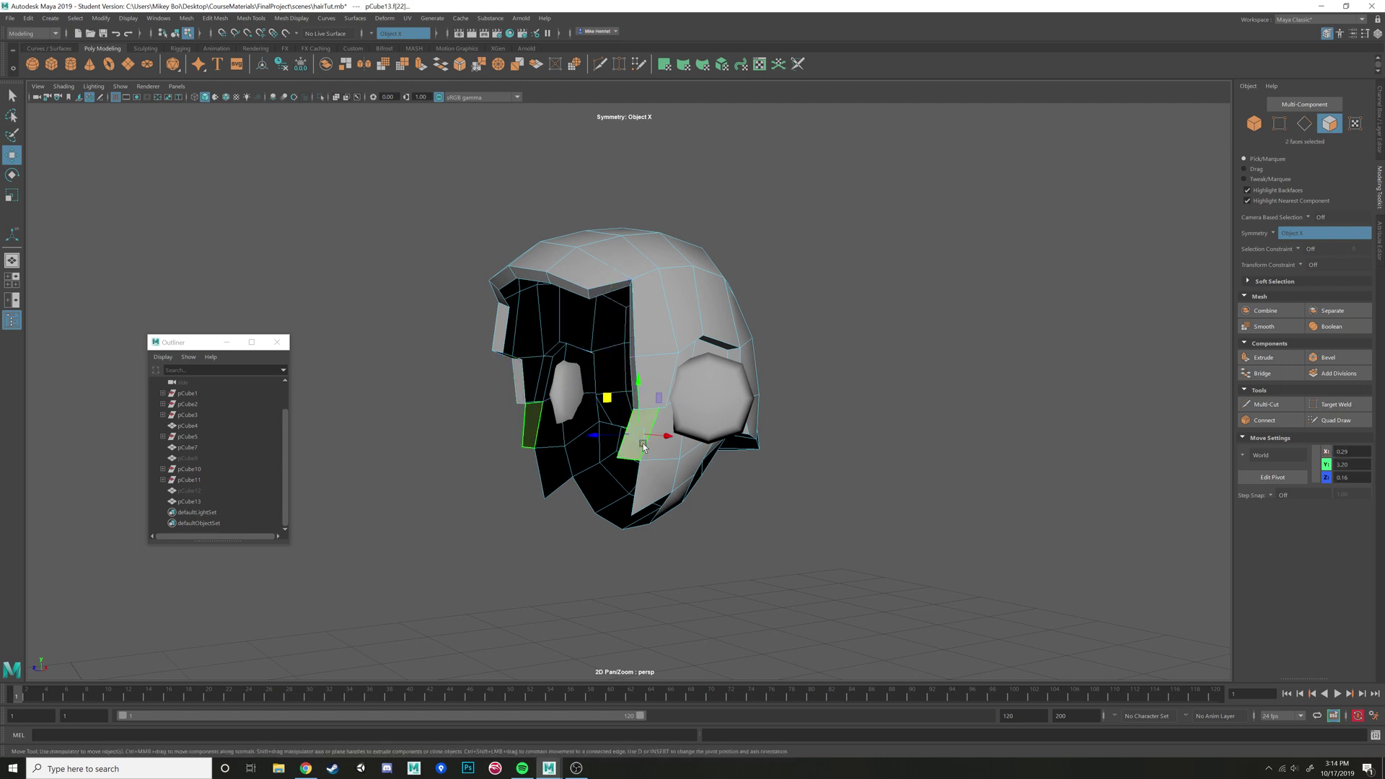
key("Delete")
Select the remaining jaw and neck faces below the hair layer and delete them
left_click(664, 464)
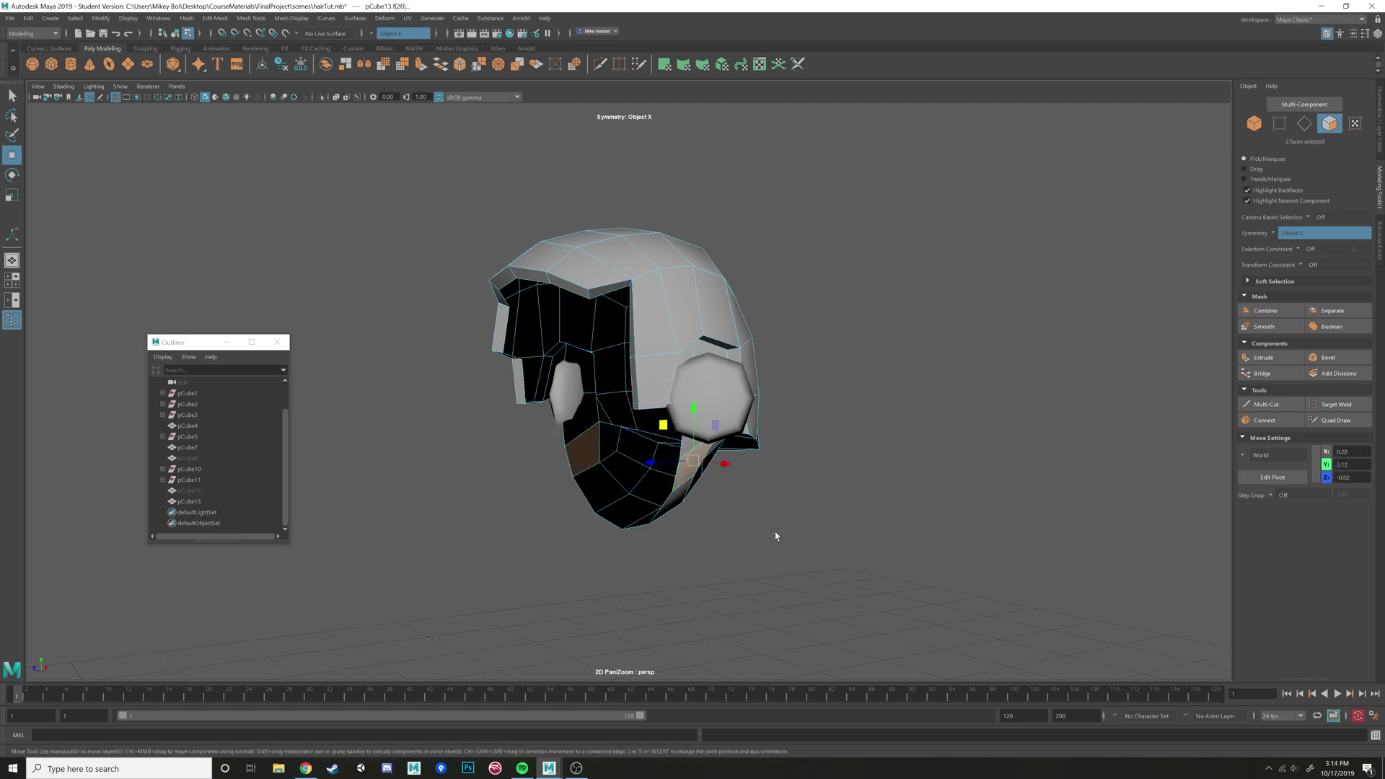
left_click_drag(776, 538, 618, 498, "alt")
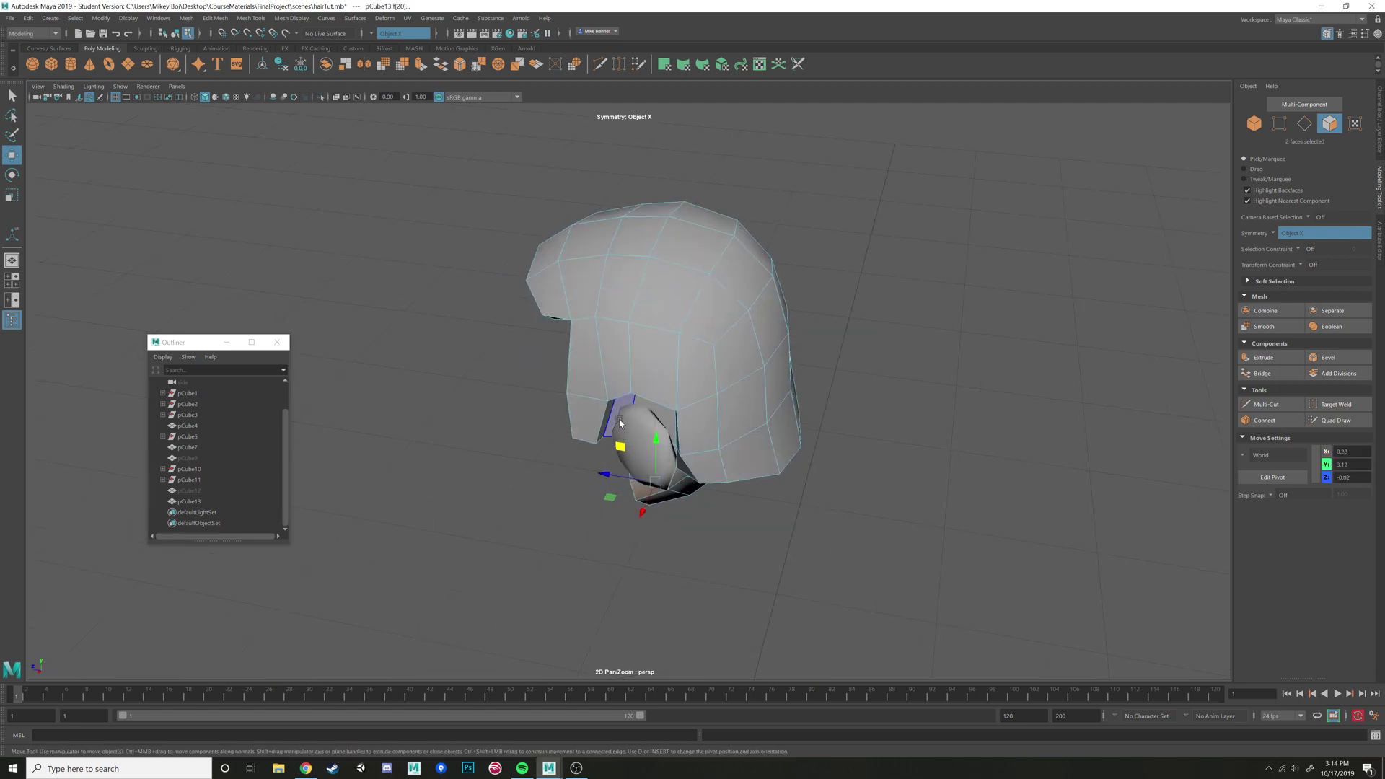
left_click_drag(647, 565, 647, 564)
left_click_drag(647, 564, 729, 481, "alt")
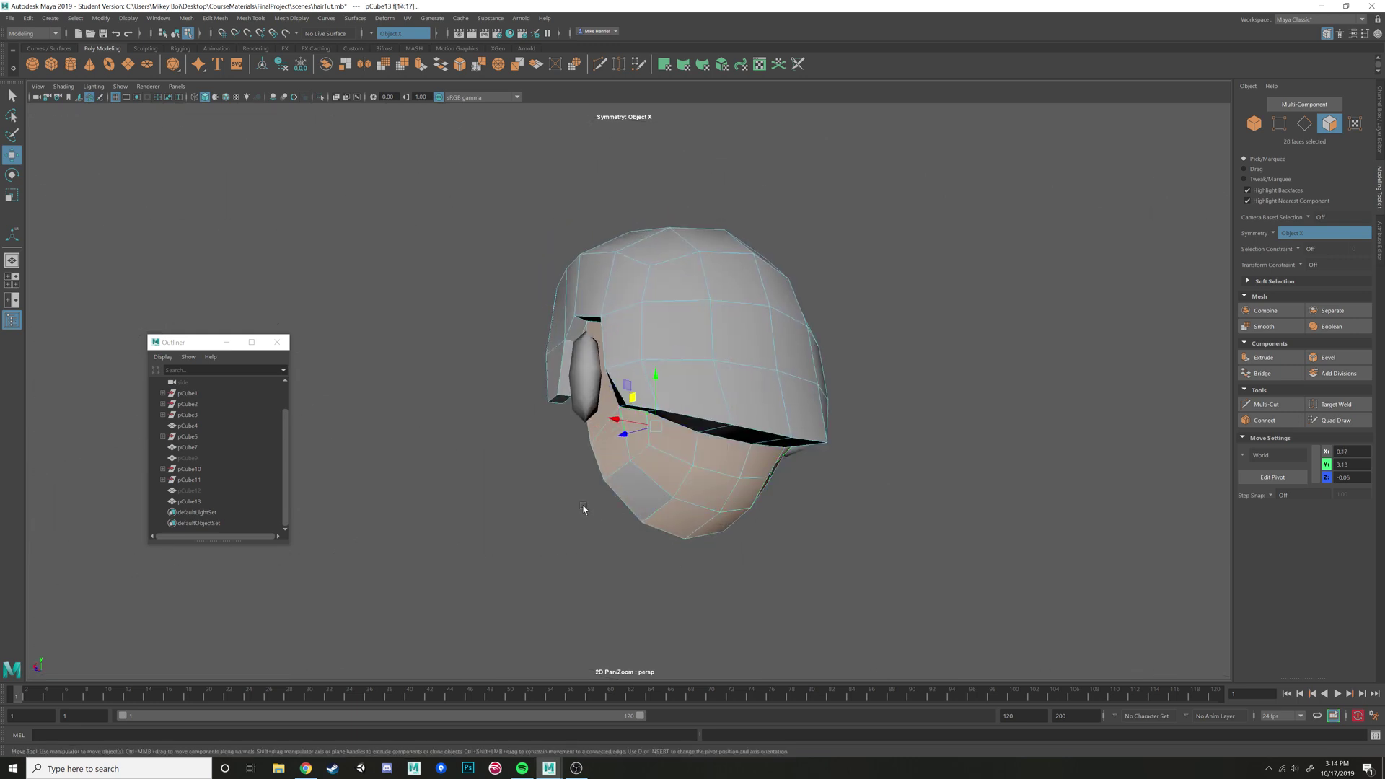
key("Delete")
Unhide the original head mesh beneath the new hair shell while keeping pCube12 hidden
right_click_drag(720, 385, 704, 411)
left_click_drag(703, 411, 723, 413, "alt")
left_click(189, 491)
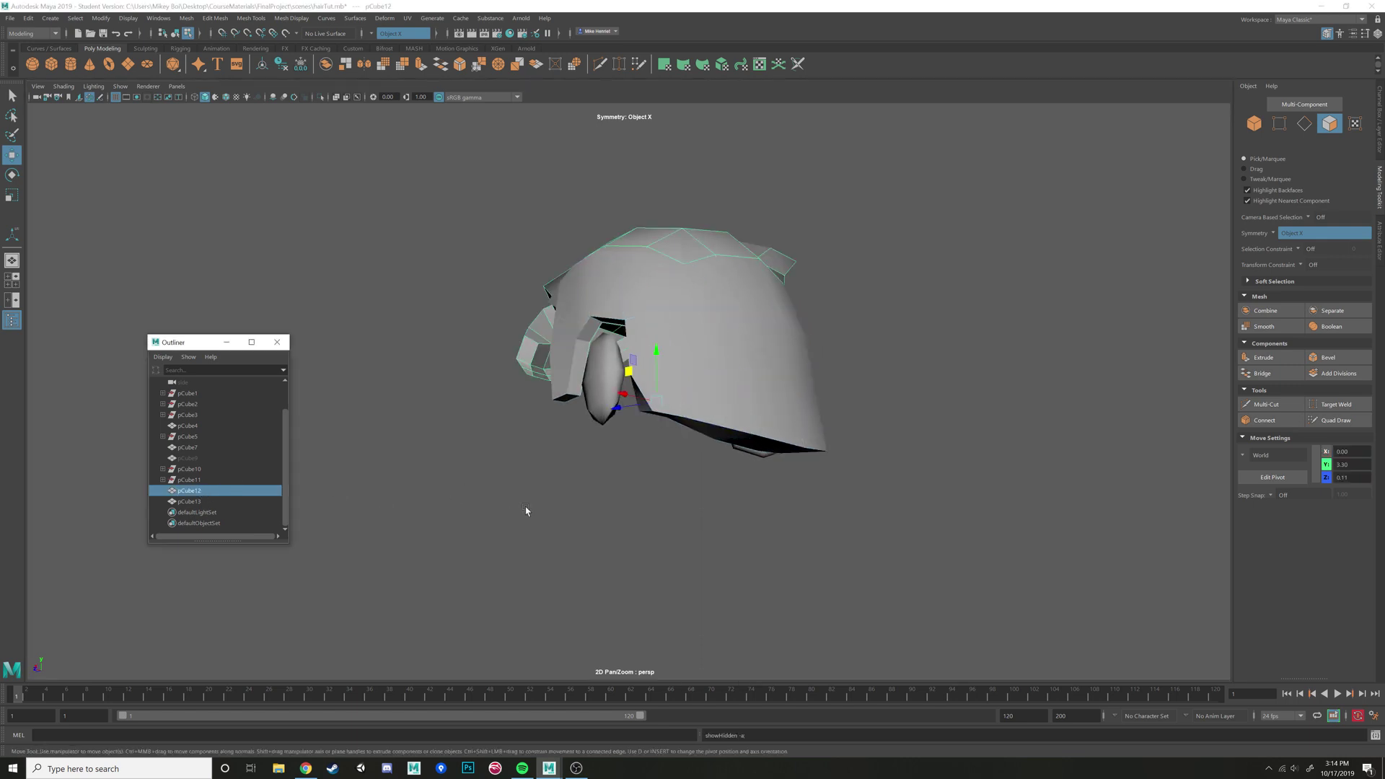
key("ctrl+z")
left_click(189, 458)
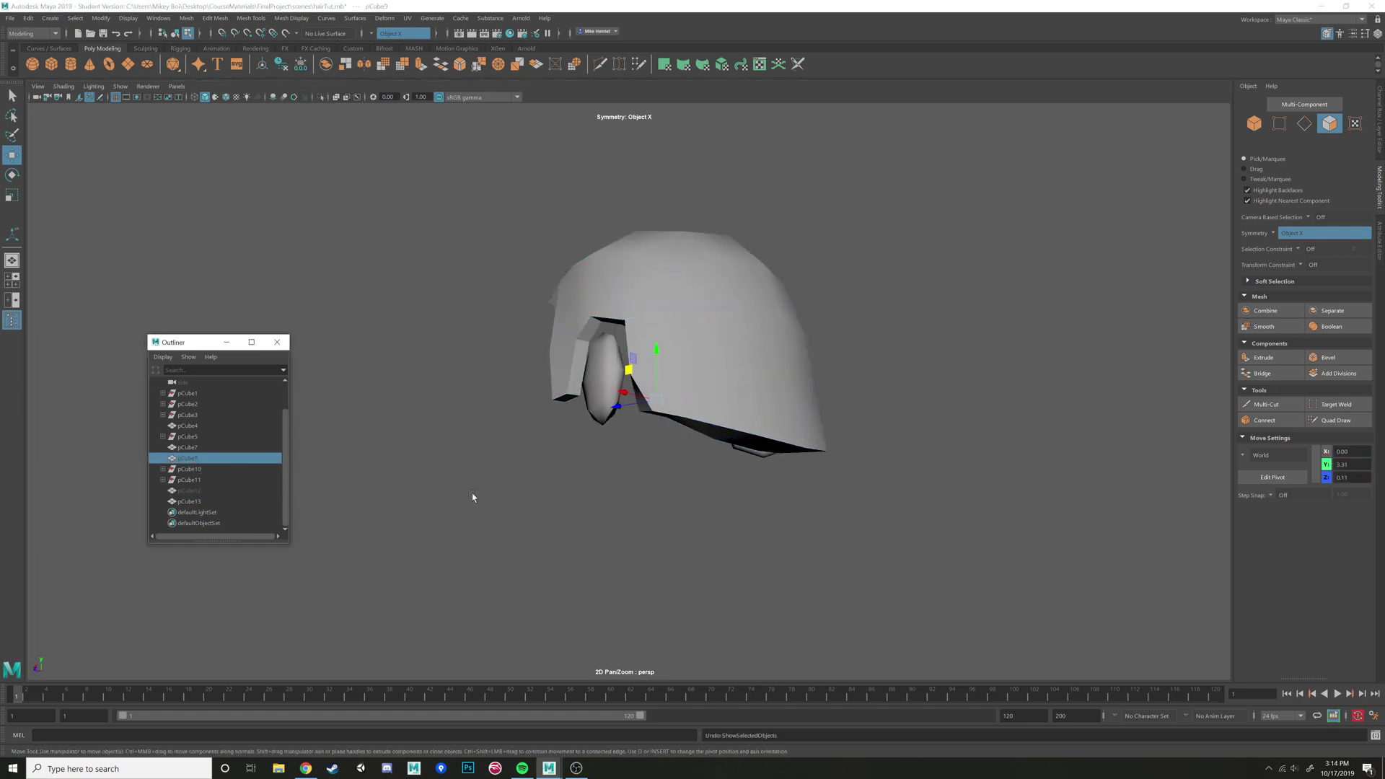
key("shift+h")
left_click_drag(544, 505, 799, 392, "alt")
Select the underside faces along the rear hem of the hair shell and turn symmetry off
left_click(800, 393)
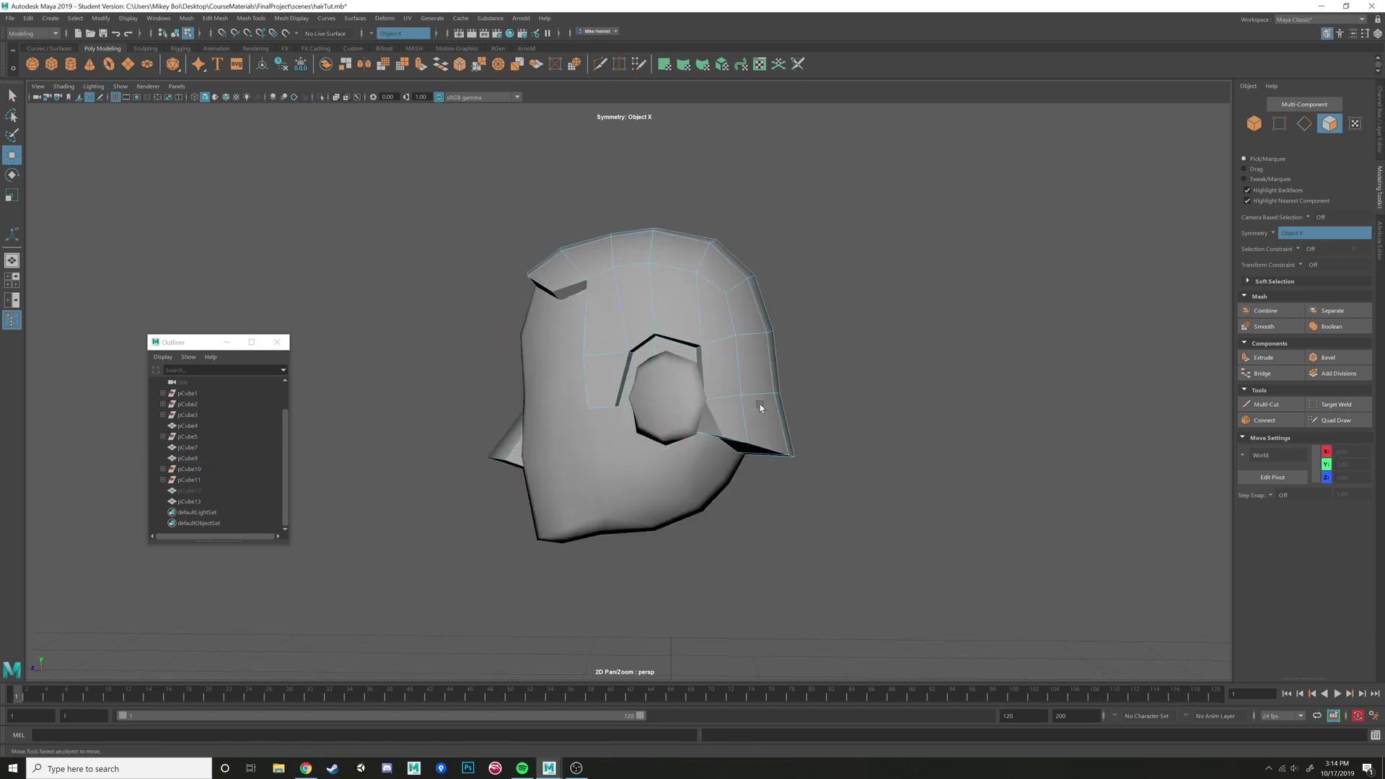
left_click_drag(764, 469, 776, 415, "alt")
right_click_drag(777, 416, 777, 440)
left_click(710, 397)
left_click_drag(775, 483, 817, 457, "alt")
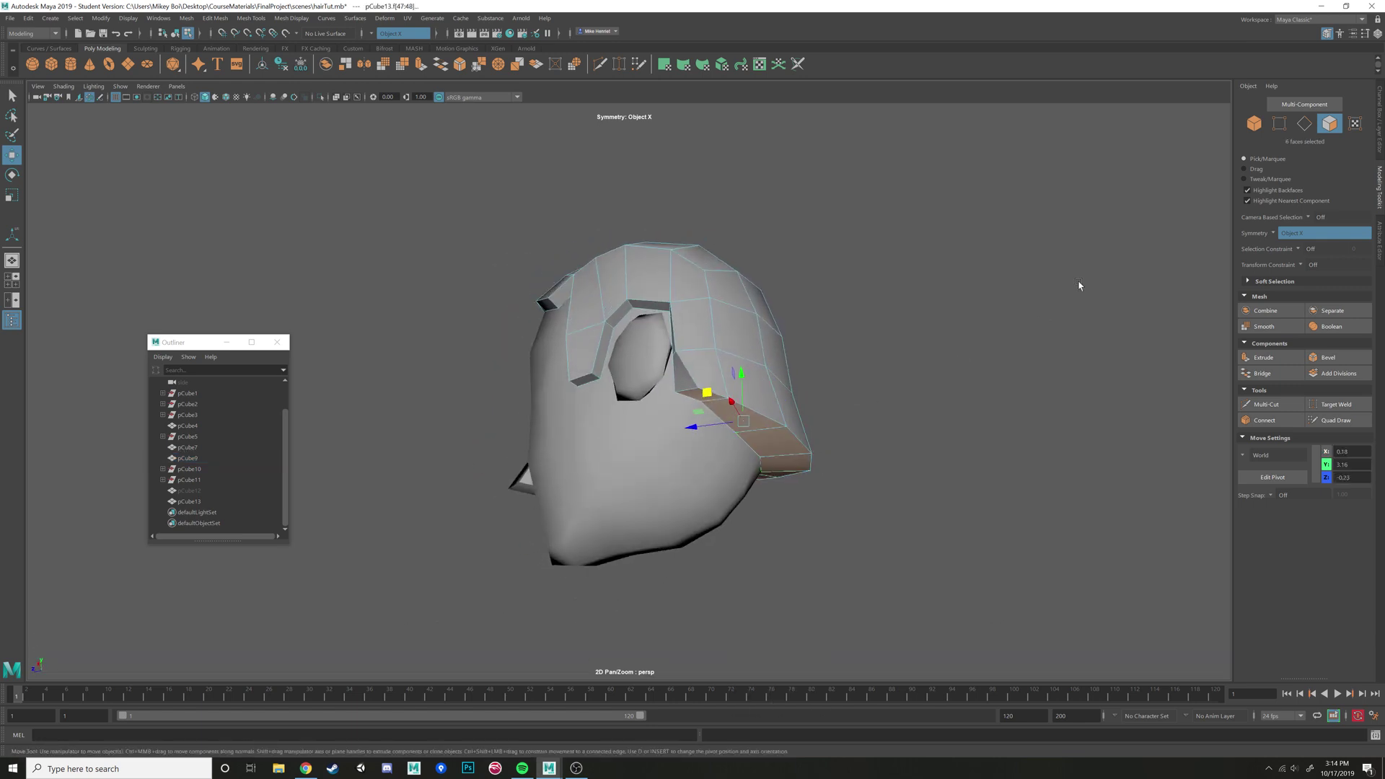
left_click(1288, 246)
Extrude the rear hem faces downward, and move, rotate and scale them into the first section of long back hair
key("ctrl+e")
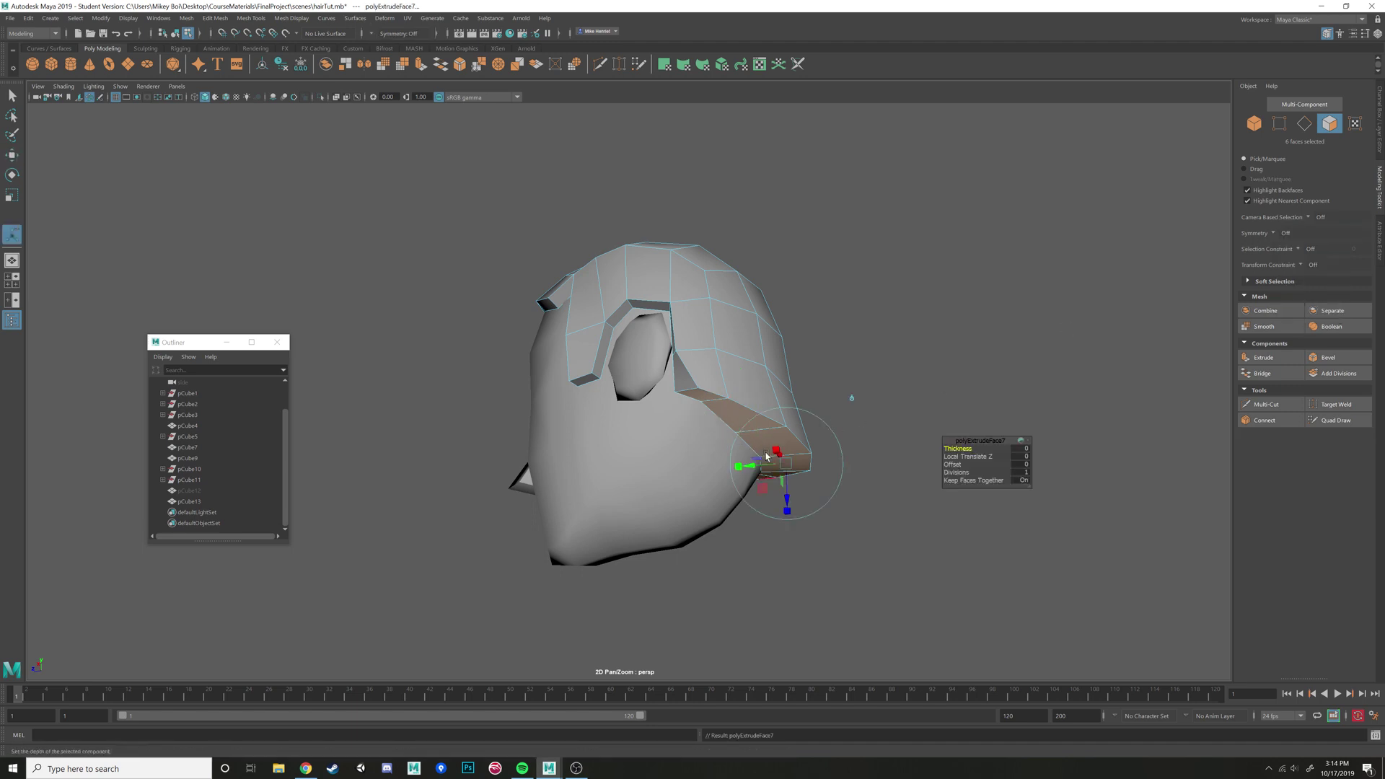
left_click_drag(850, 398, 771, 472, "alt")
key("w")
left_click_drag(718, 408, 628, 452)
left_click_drag(659, 444, 596, 454)
key("e")
key("r")
key("e")
left_click_drag(672, 408, 636, 458)
key("w")
key("r")
middle_click_drag(663, 460, 672, 427, "alt")
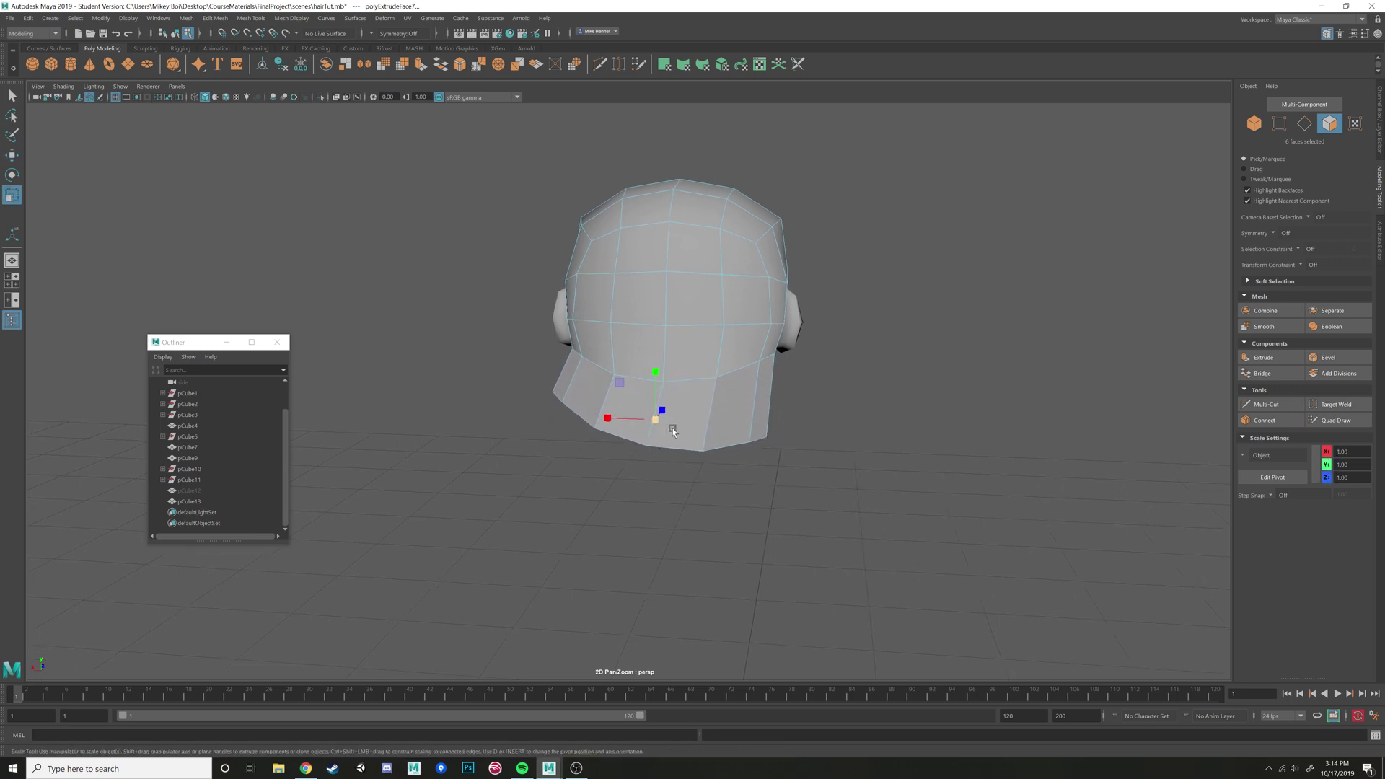
Extrude a second section of back hair downward and rotate its end faces slightly
key("ctrl+e")
key("w")
left_click_drag(654, 425, 645, 488)
key("e")
left_click_drag(663, 439, 654, 437)
key("w")
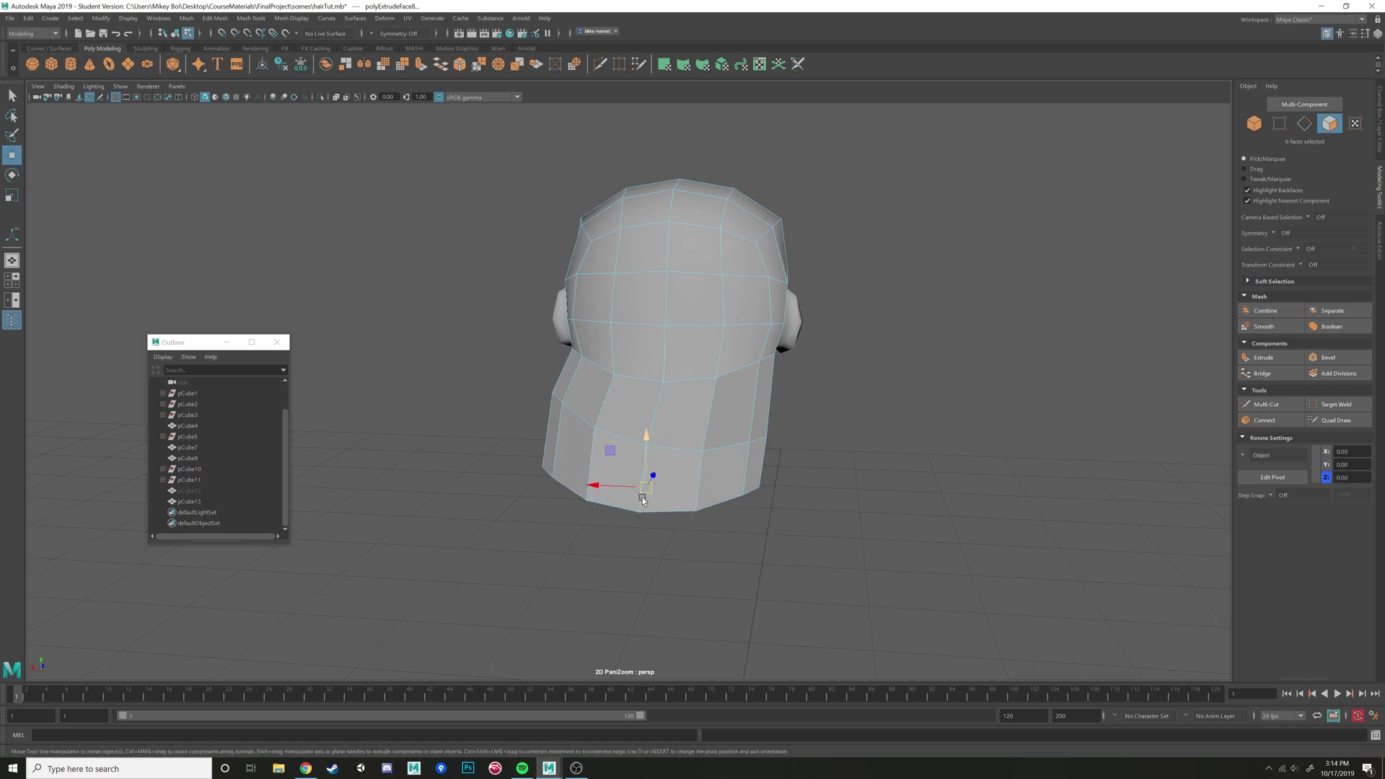
Extrude a third section of back hair downward, rotating and narrowing its end
left_click_drag(647, 491, 659, 573)
key("r")
key("ctrl+e")
key("w")
key("e")
left_click_drag(684, 521, 712, 439)
key("r")
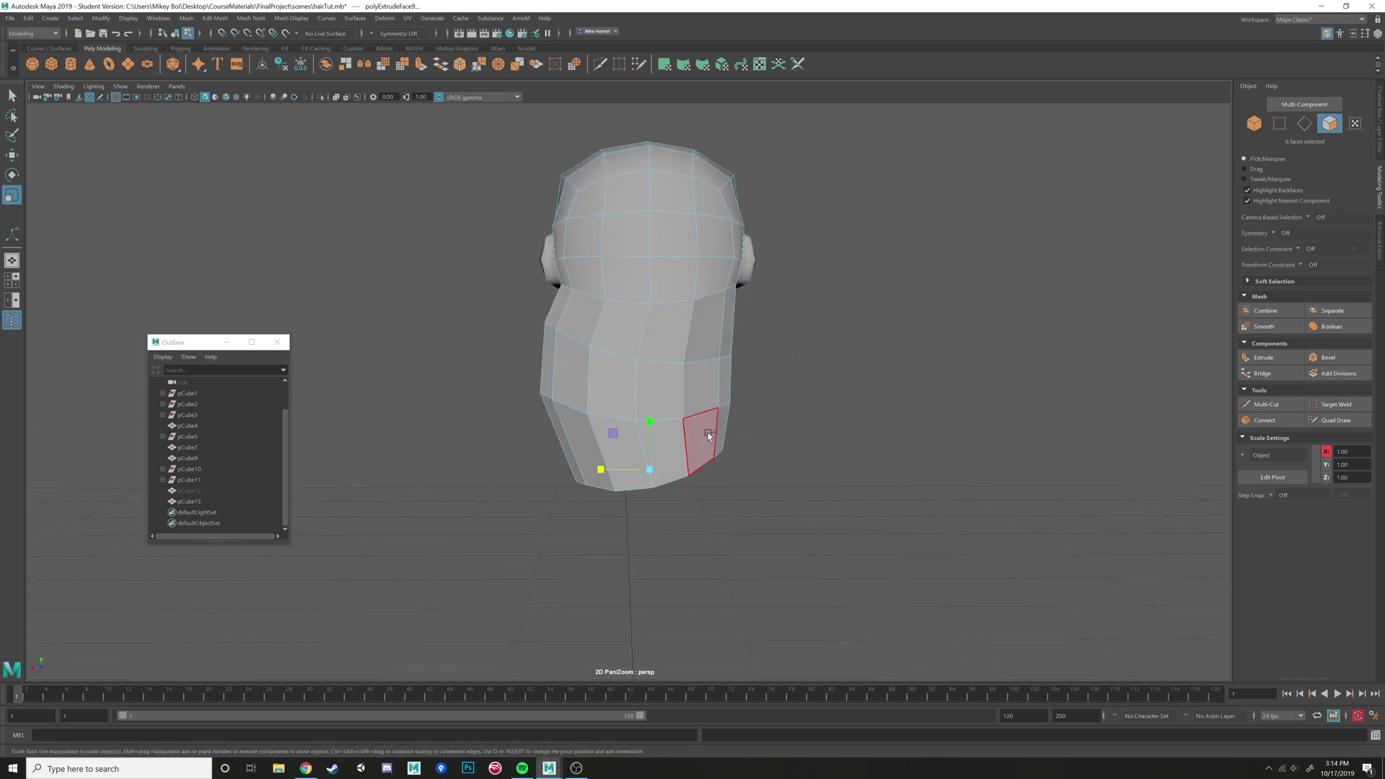
key("ctrl+r")
left_click(1165, 559)
Extrude a fourth section downward and scale and rotate its end faces to taper the back hair toward a tip
key("ctrl+e")
key("w")
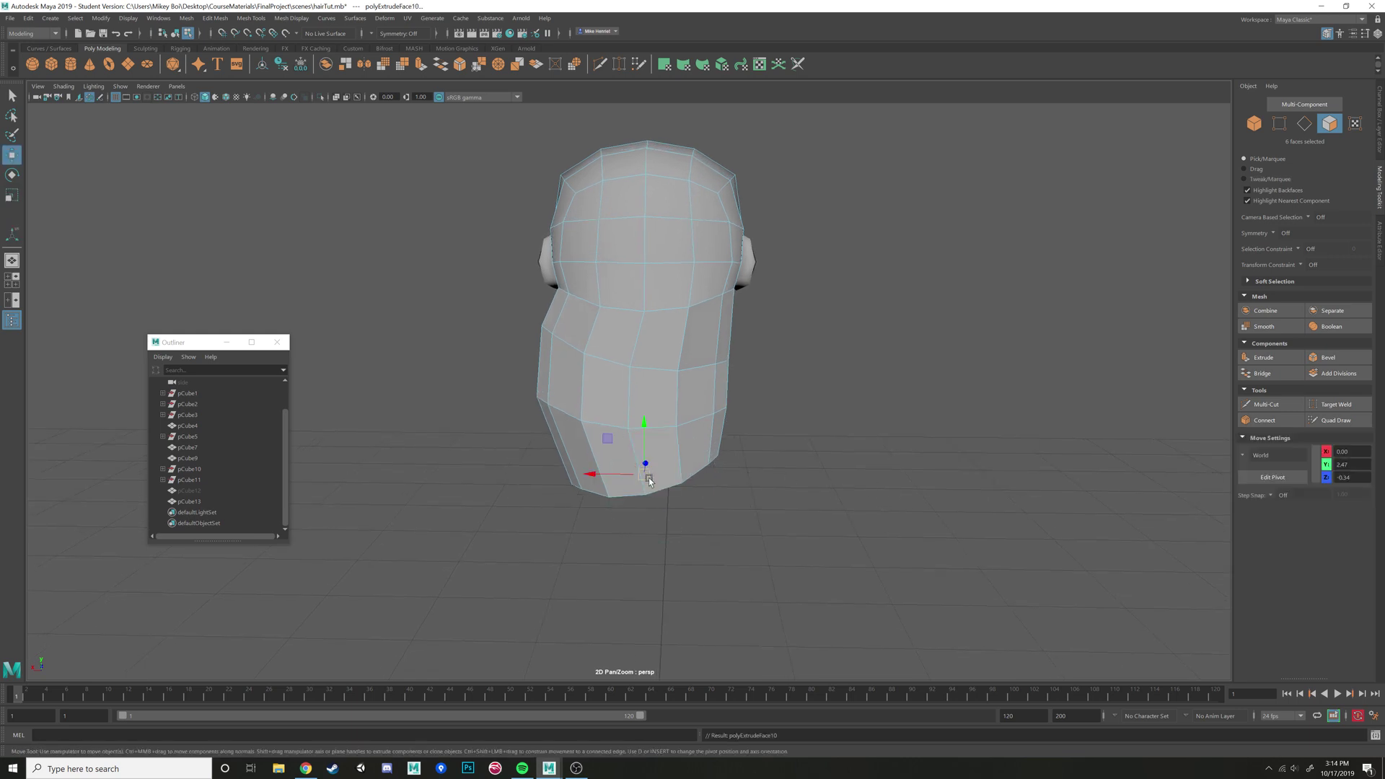
left_click_drag(644, 474, 663, 538)
key("r")
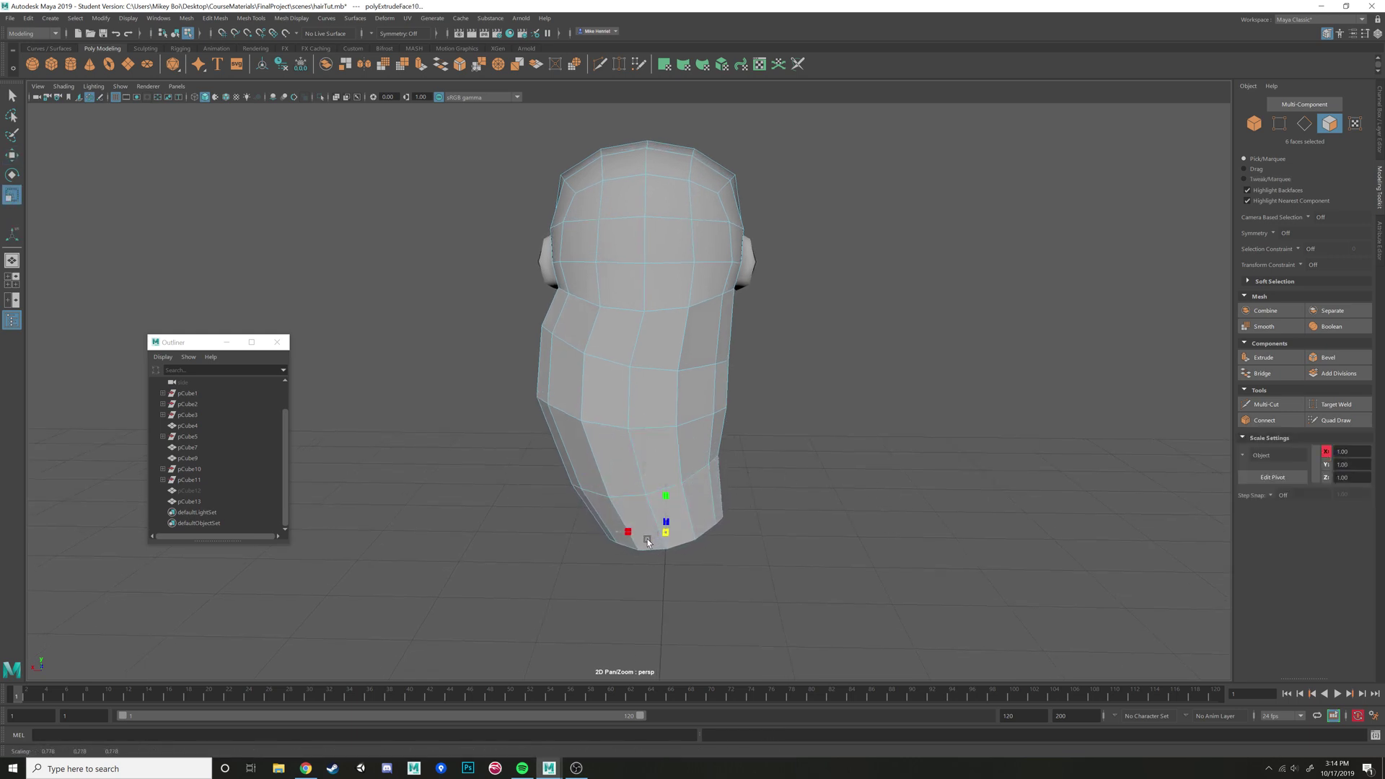
key("e")
left_click_drag(680, 490, 686, 541)
key("w")
middle_click_drag(686, 545, 714, 487, "alt")
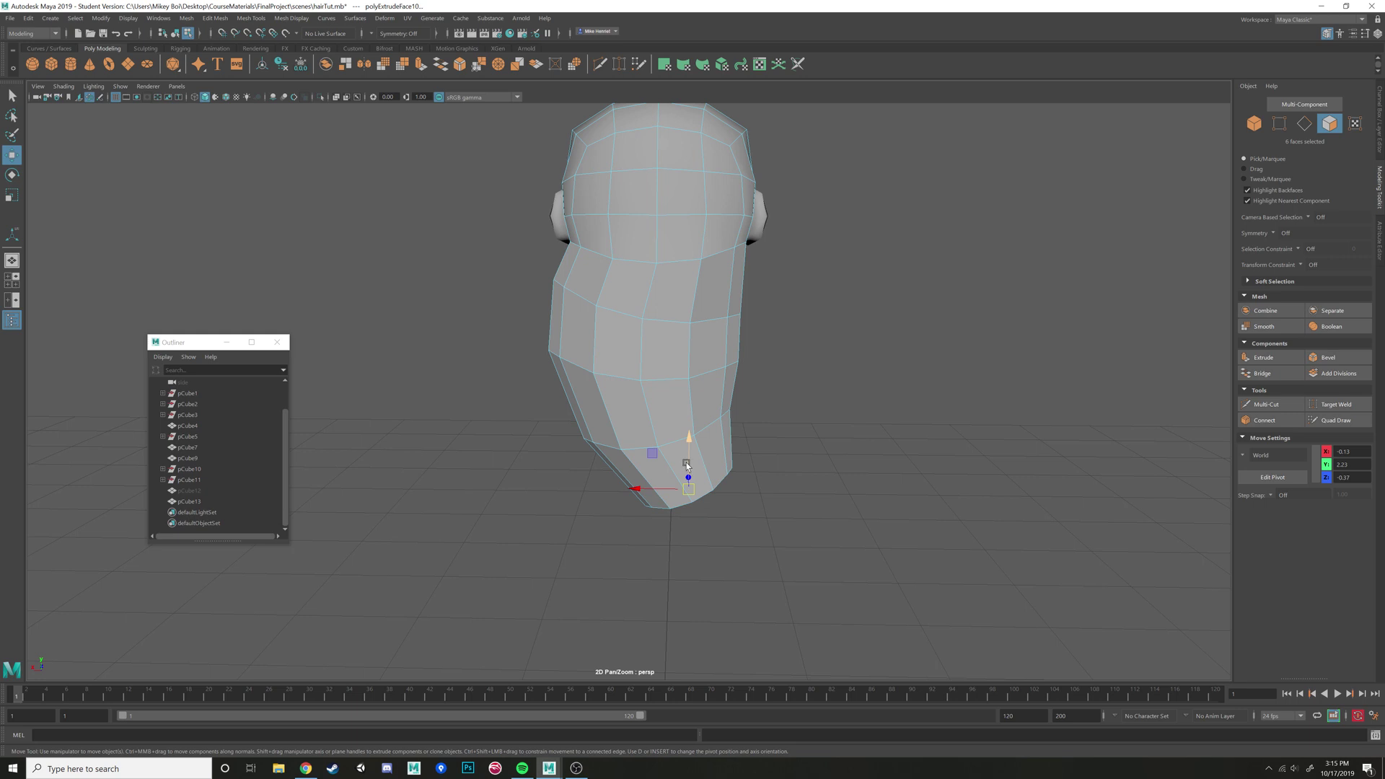
Extrude the end faces once more and move them down to form a short final tip on the back hair
key("ctrl+e")
key("w")
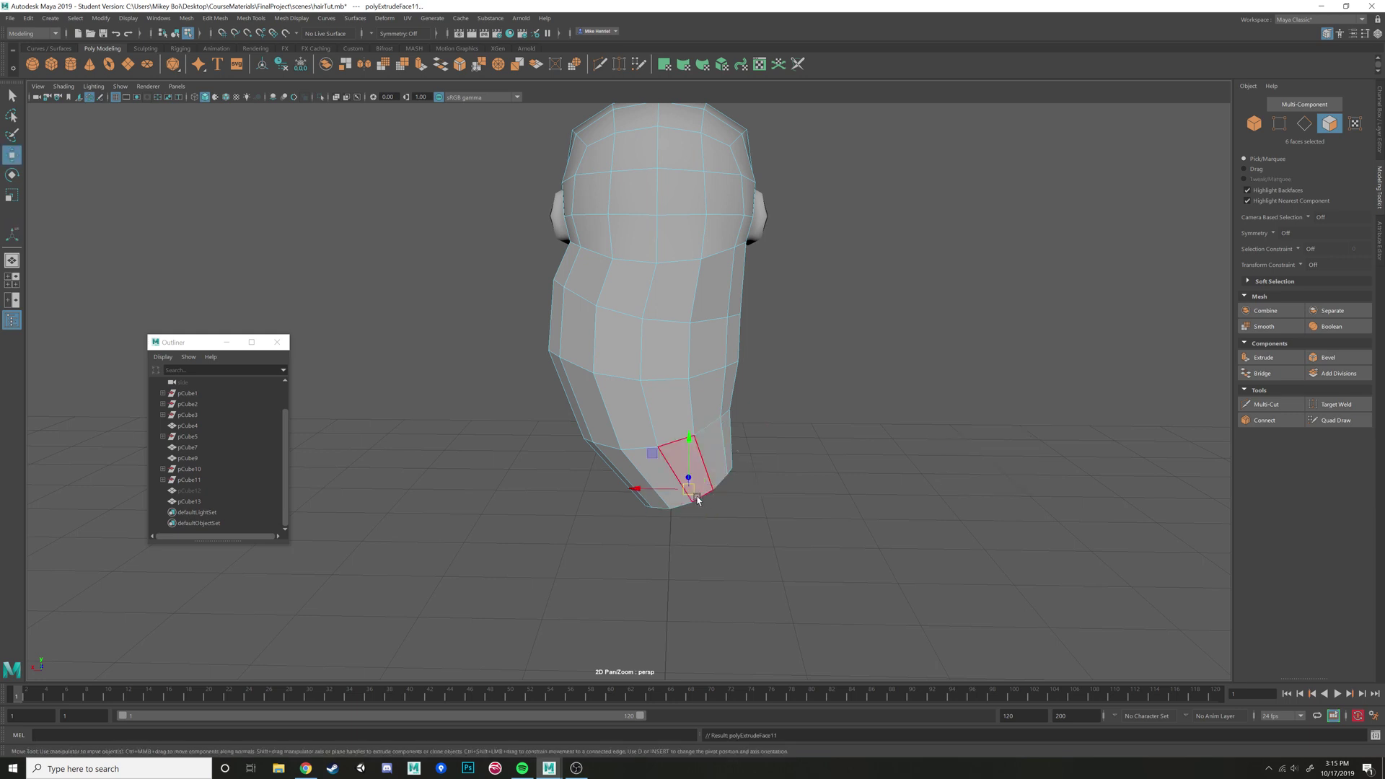
left_click_drag(716, 485, 690, 529)
key("r")
scroll(728, 476, "down", 3)
left_click_drag(743, 462, 639, 443, "alt")
middle_click_drag(640, 443, 712, 515, "alt")
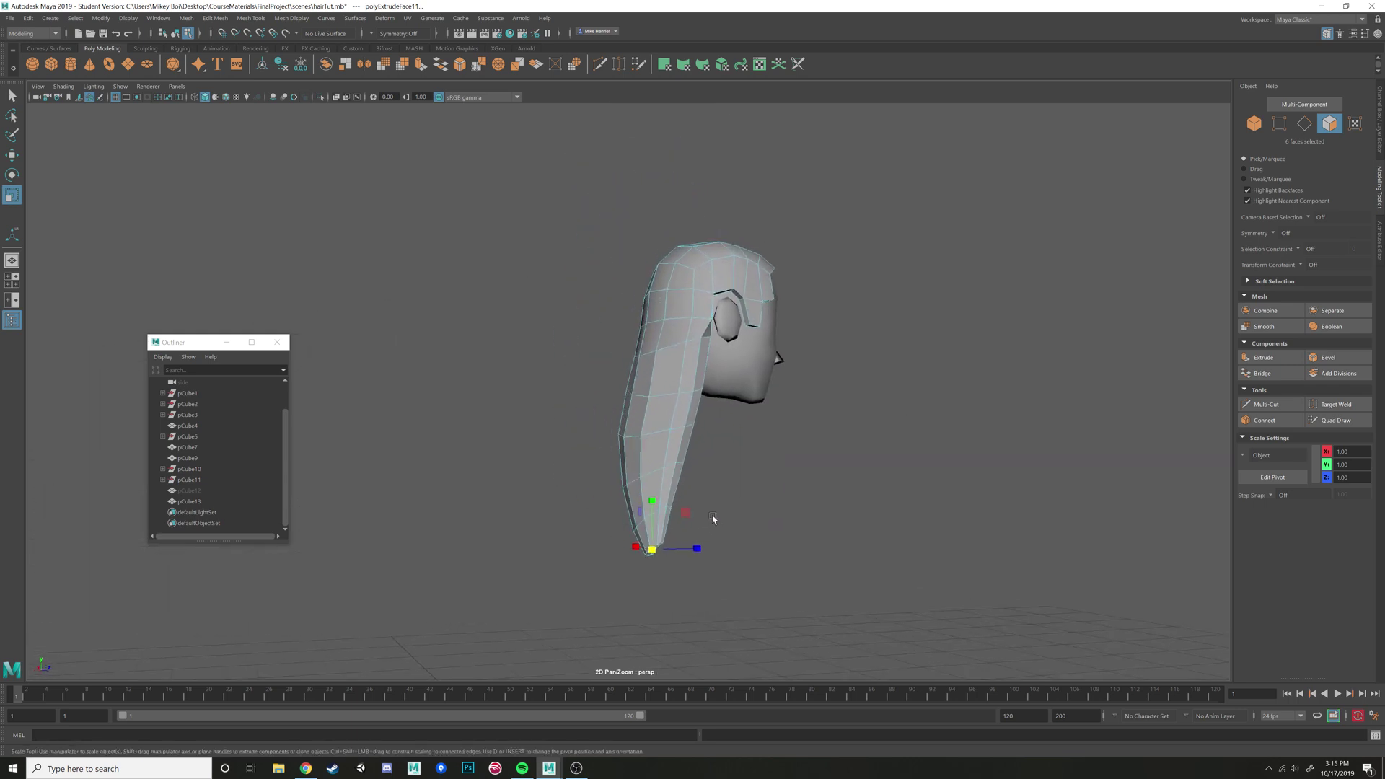
left_click_drag(712, 515, 740, 541, "alt")
right_click_drag(681, 395, 739, 376)
left_click_drag(740, 456, 808, 454, "alt")
left_click(662, 414)
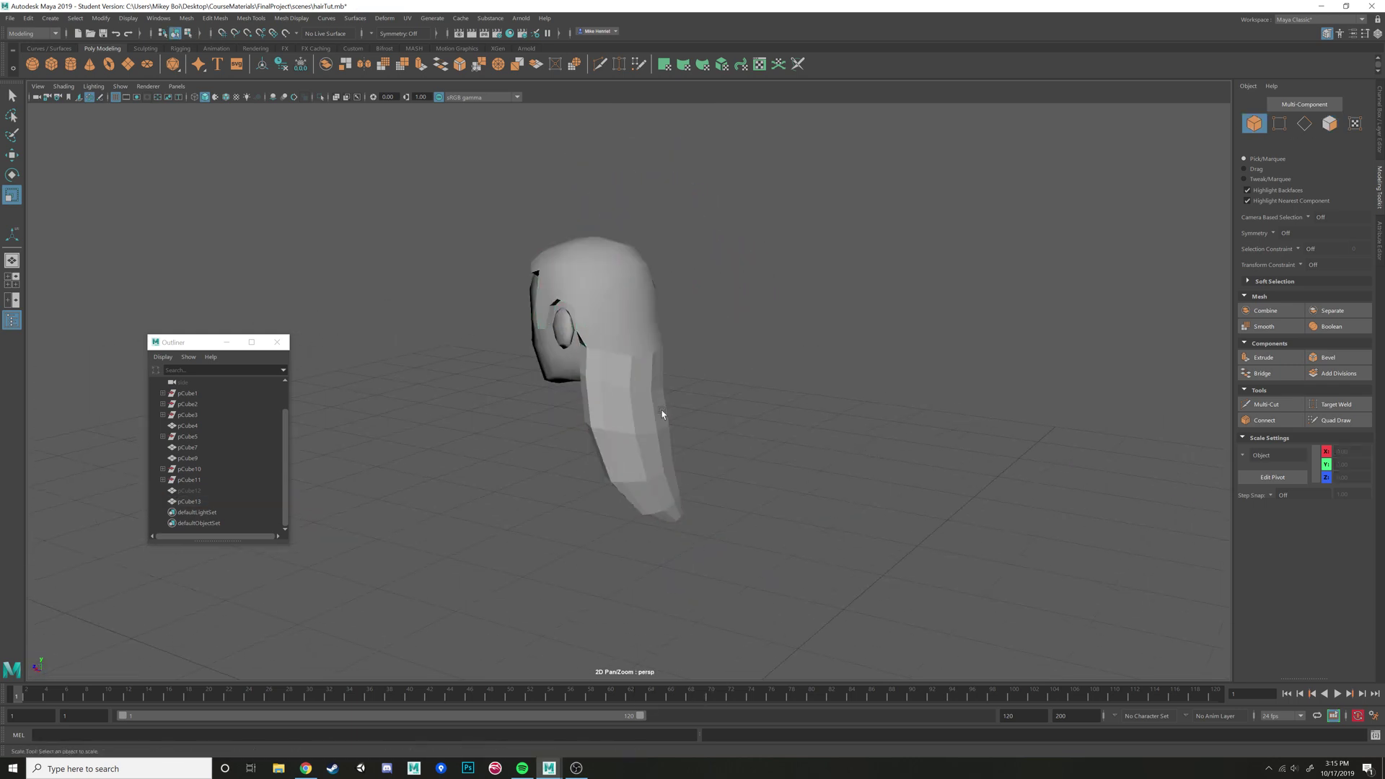
Try to move the lower faces of the back hair along the depth axis, and undo the move
left_click_drag(662, 414, 634, 363, "alt")
left_click(676, 426)
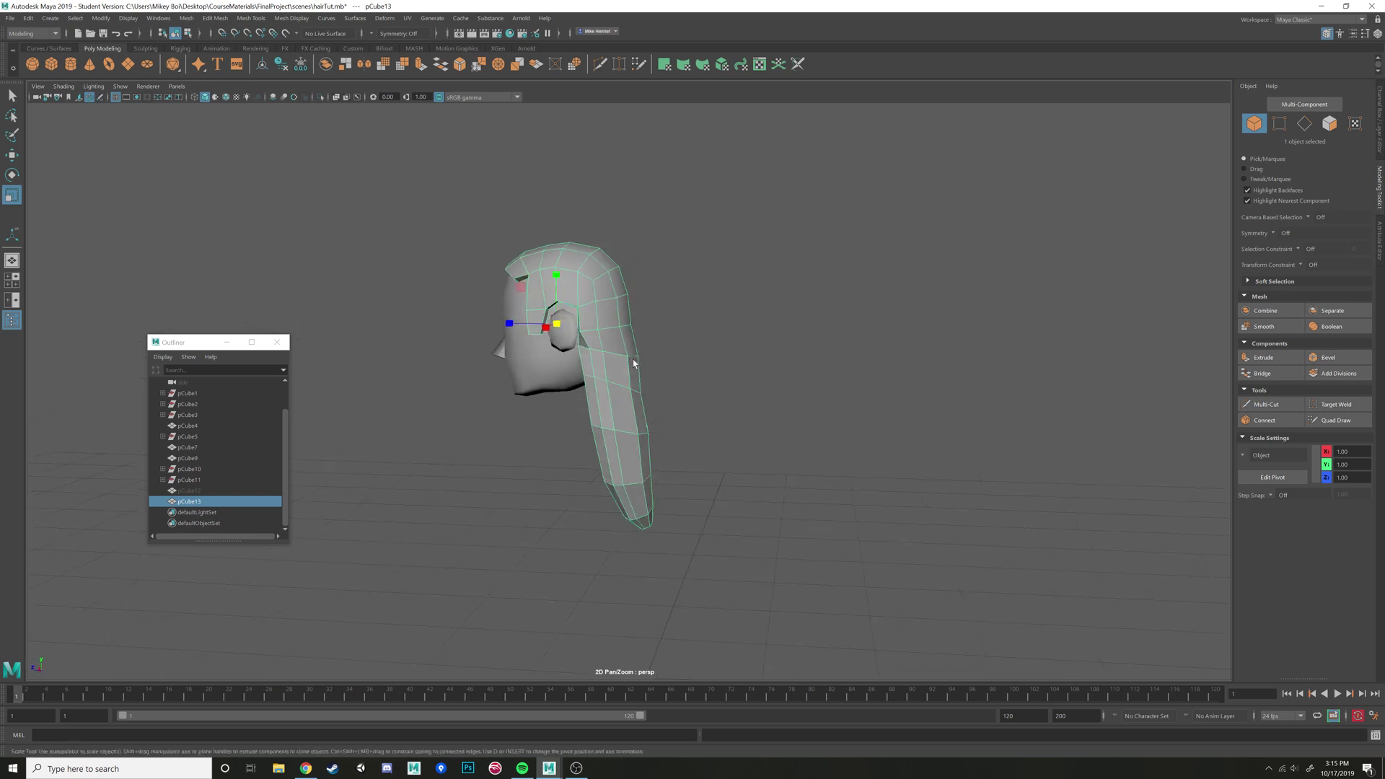
right_click_drag(639, 408, 634, 437)
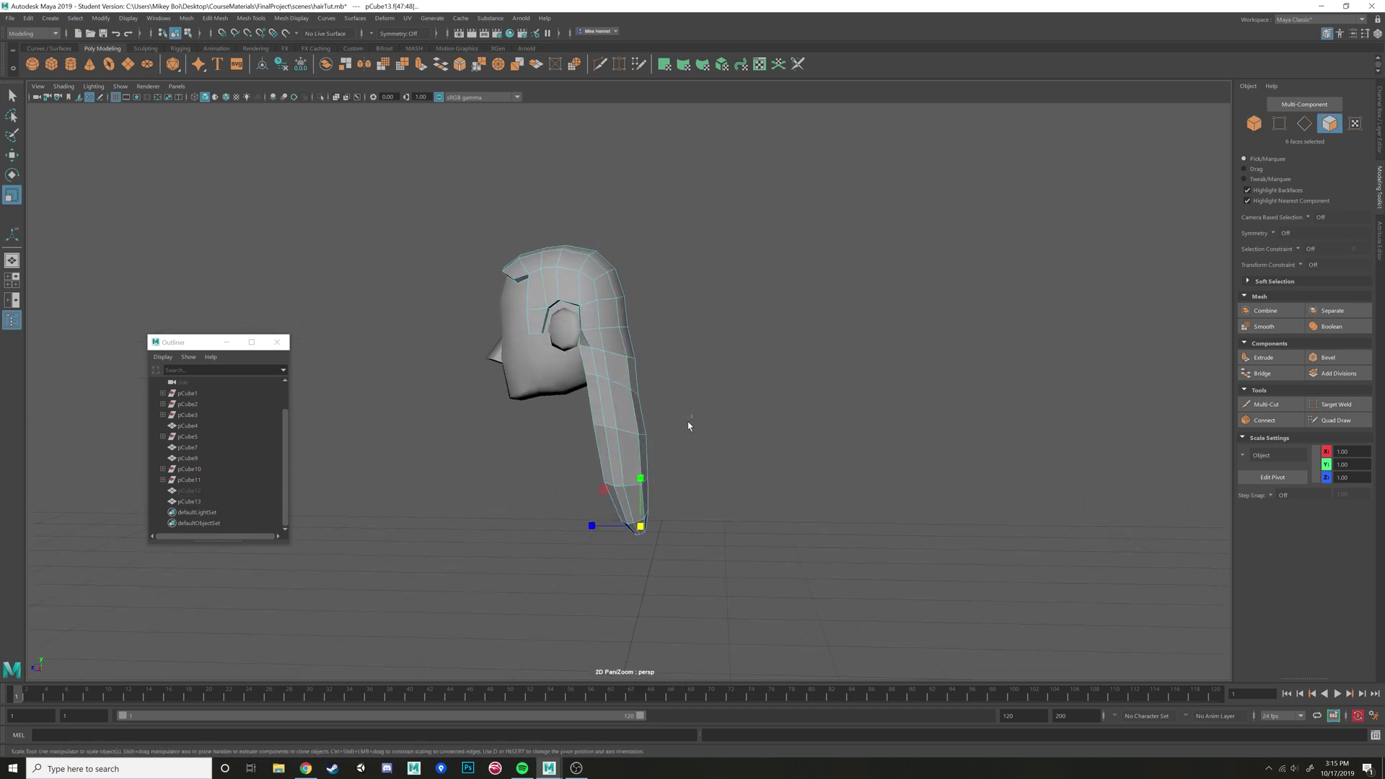
left_click_drag(687, 421, 568, 581)
key("w")
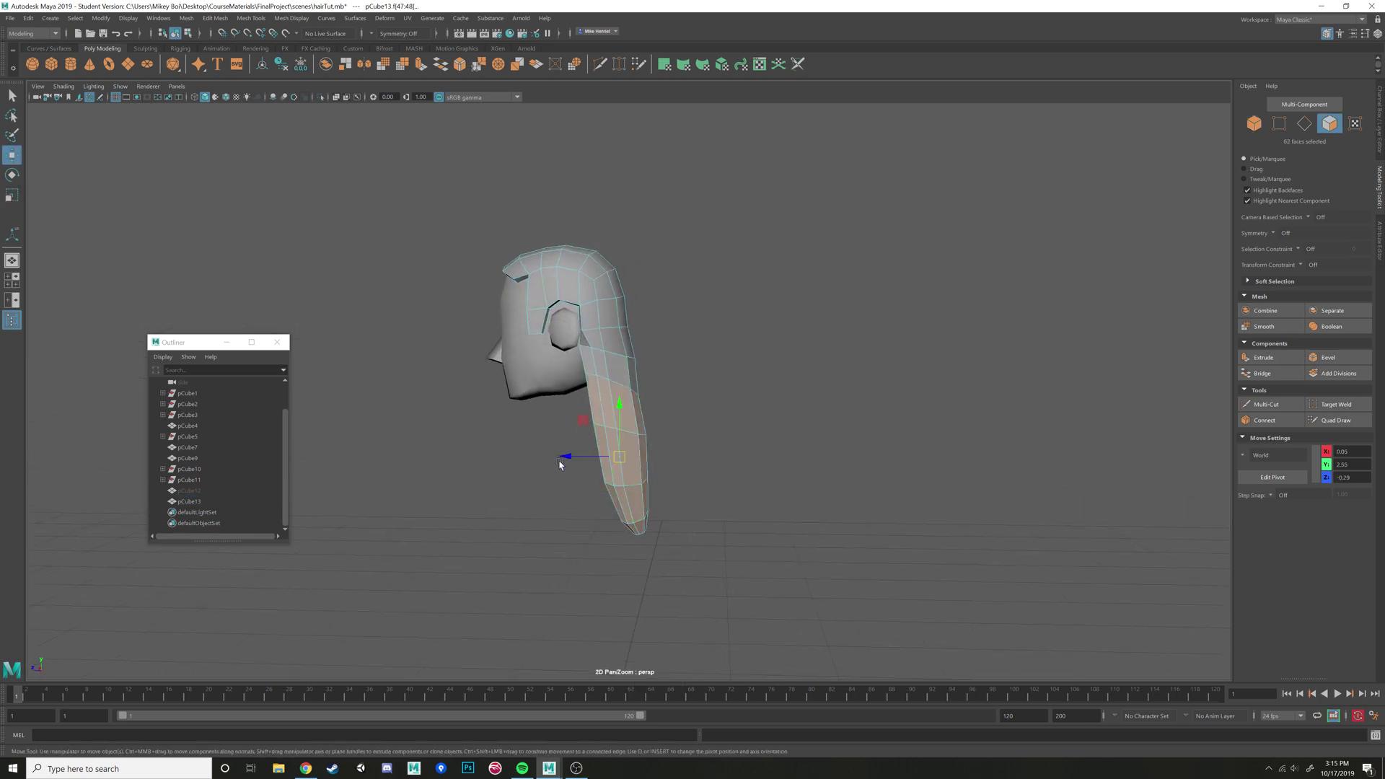
left_click_drag(560, 461, 565, 459)
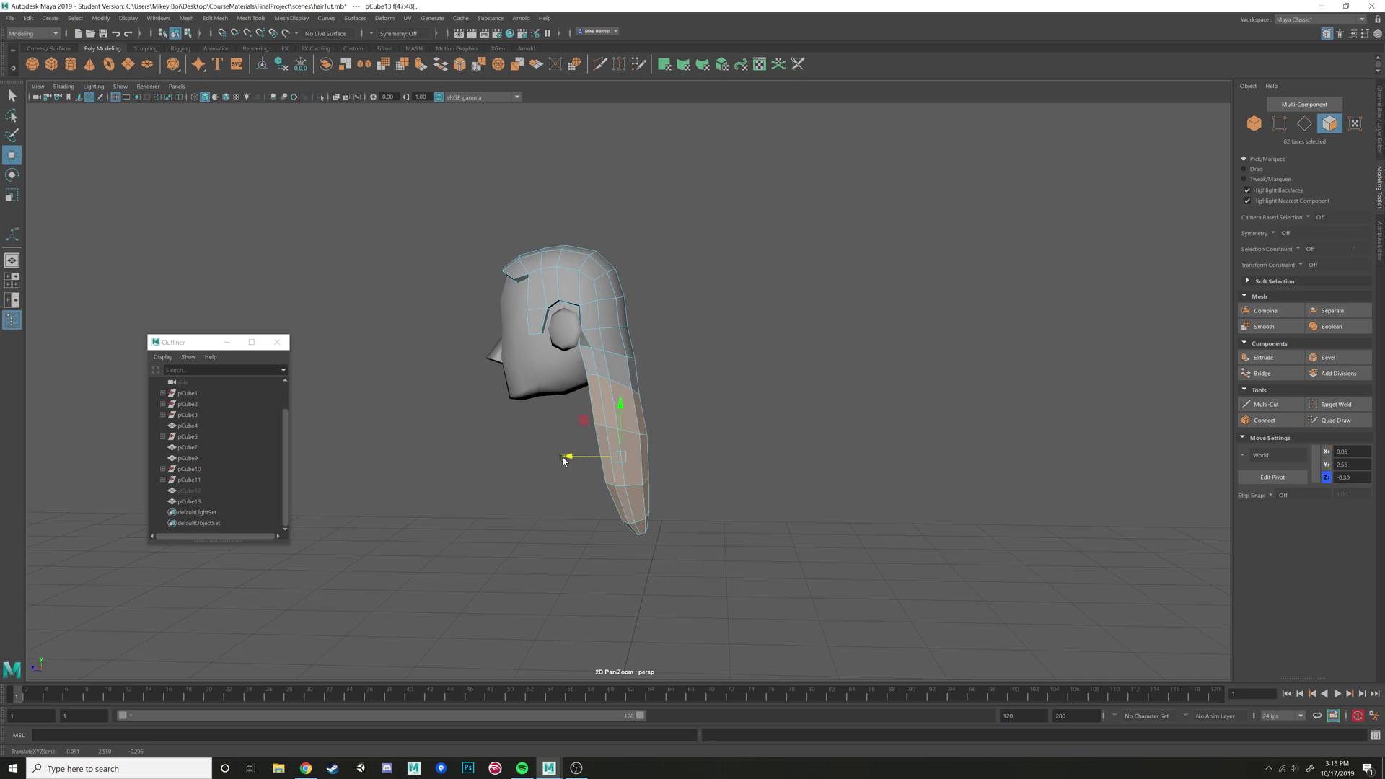
key("ctrl+z")
Move a single face on the outer side of the back hair slightly backward
right_click_drag(636, 368, 637, 404)
left_click(636, 408)
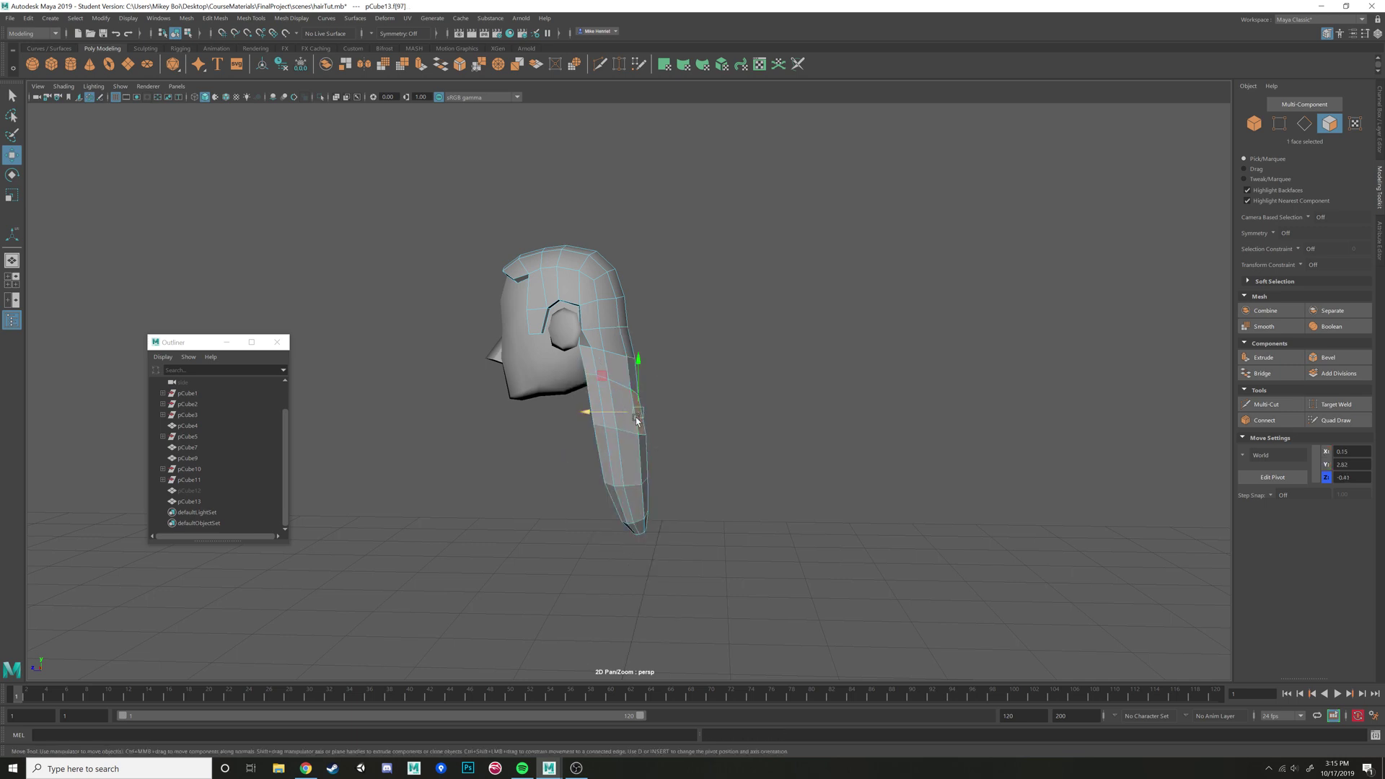
left_click_drag(641, 418, 652, 451)
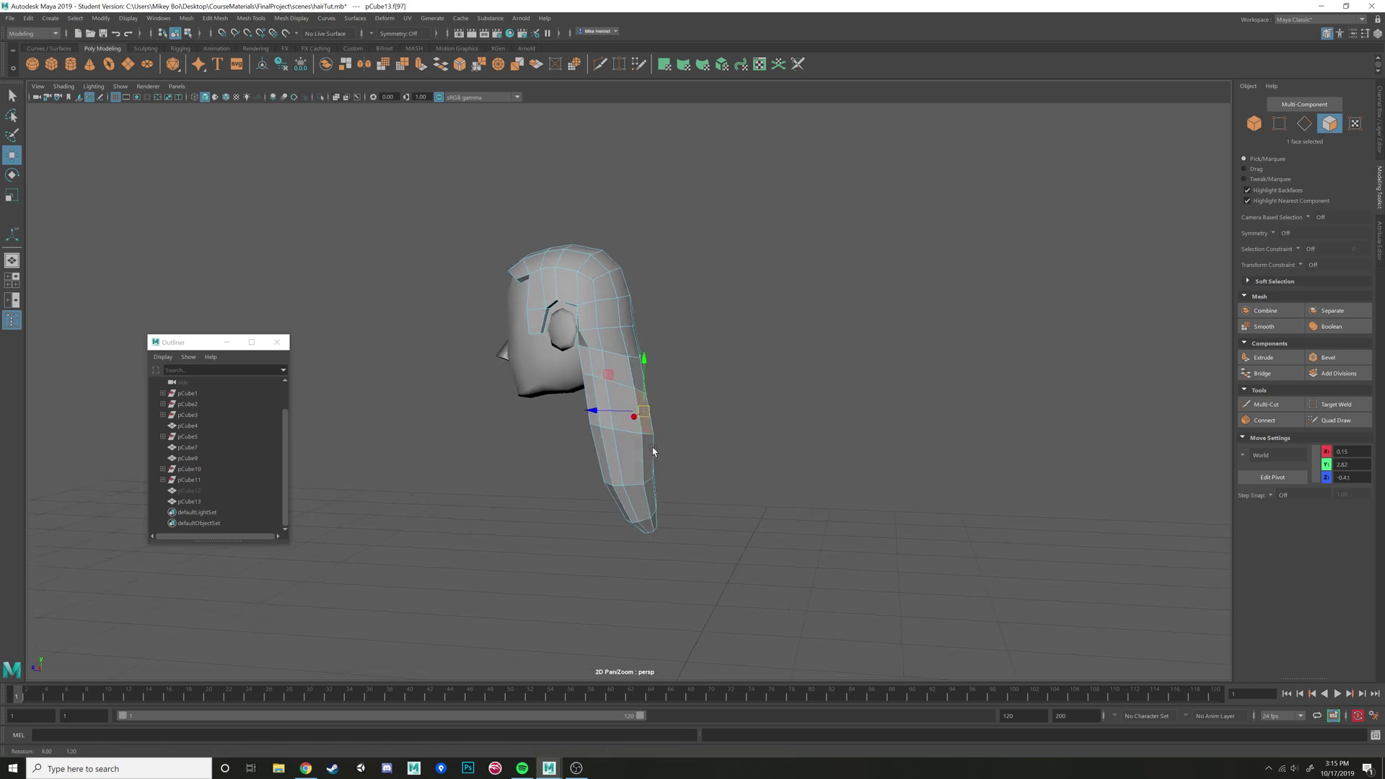
right_click_drag(630, 392, 626, 359)
left_click(643, 394)
left_click_drag(643, 394, 643, 390, "alt")
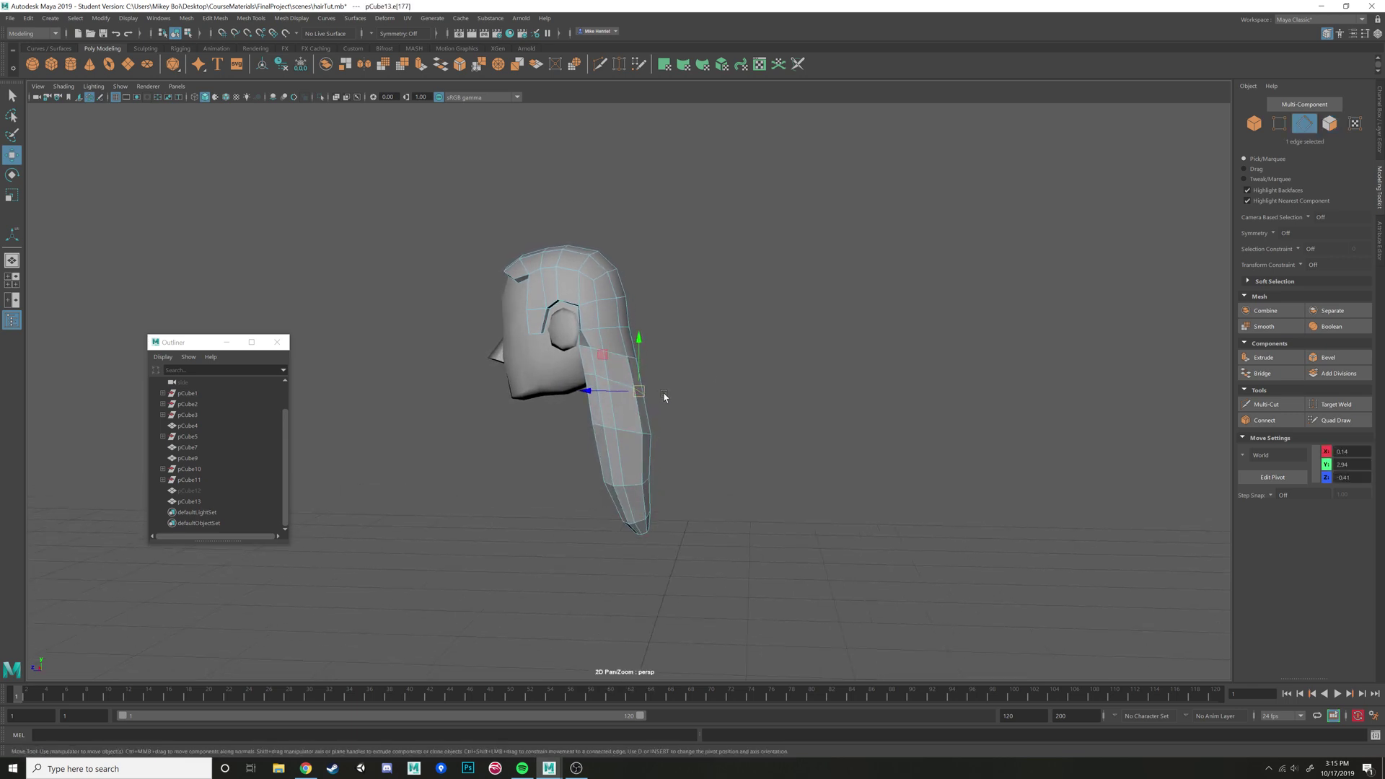
right_click_drag(628, 359, 677, 338)
Apply Soften Edge to the whole long hair mesh
left_click(789, 396)
left_click_drag(789, 396, 695, 458, "alt")
left_click(696, 452)
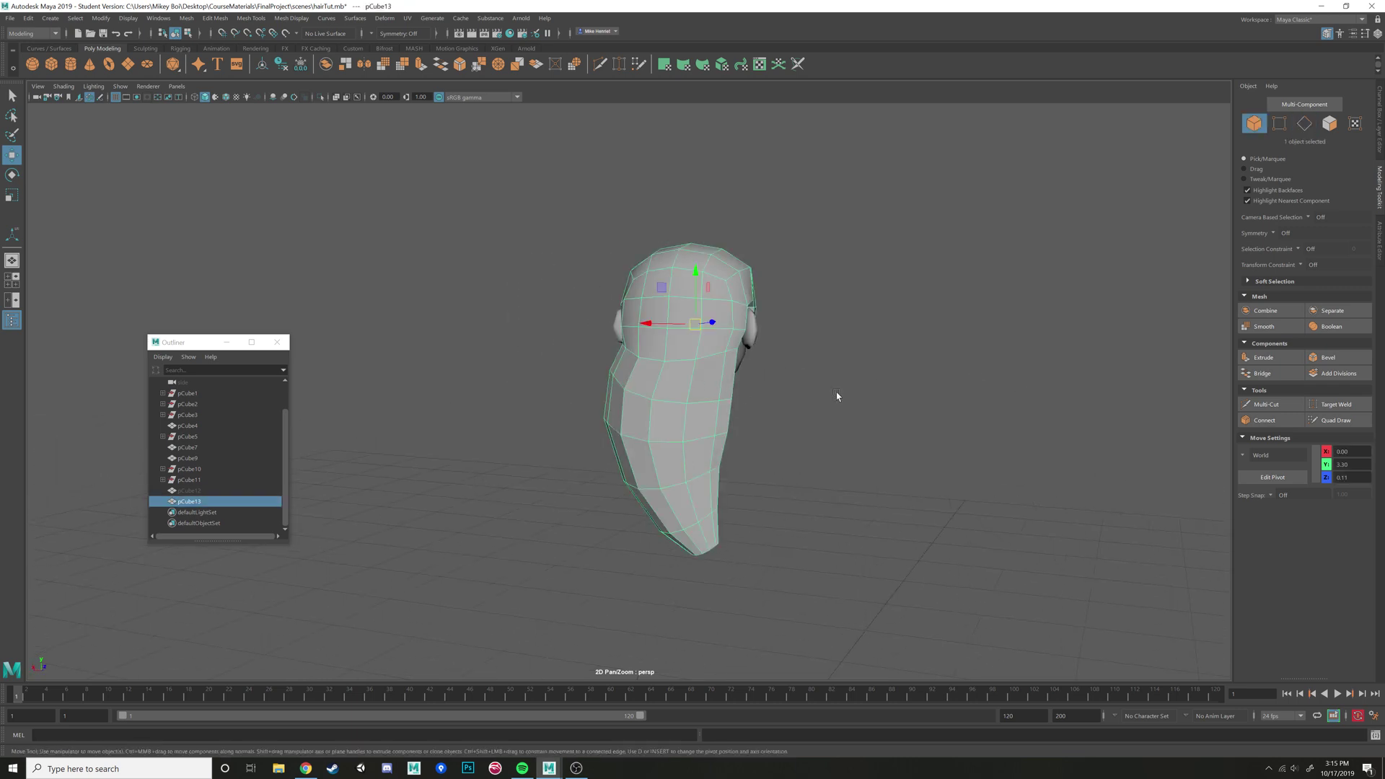
left_click_drag(837, 395, 669, 411, "alt")
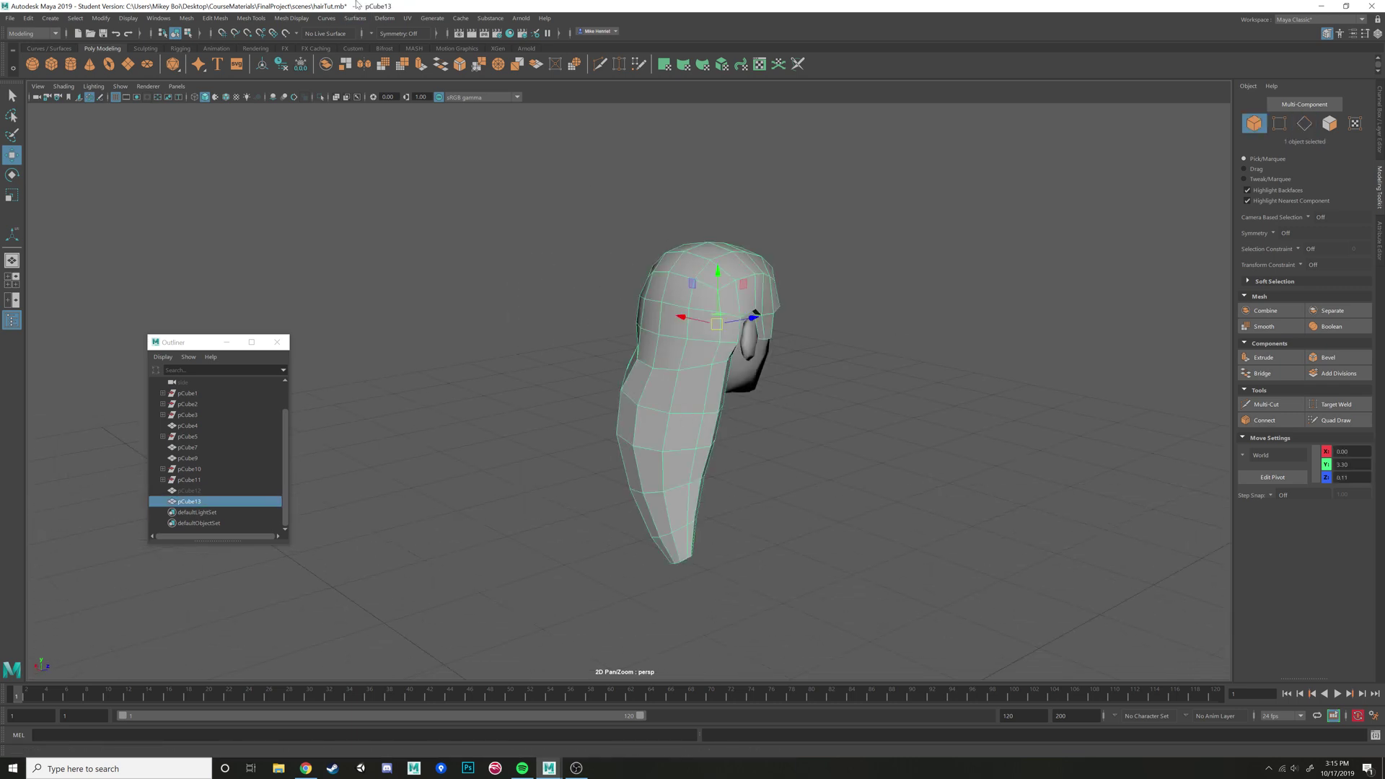
left_click(291, 18)
left_click(318, 113)
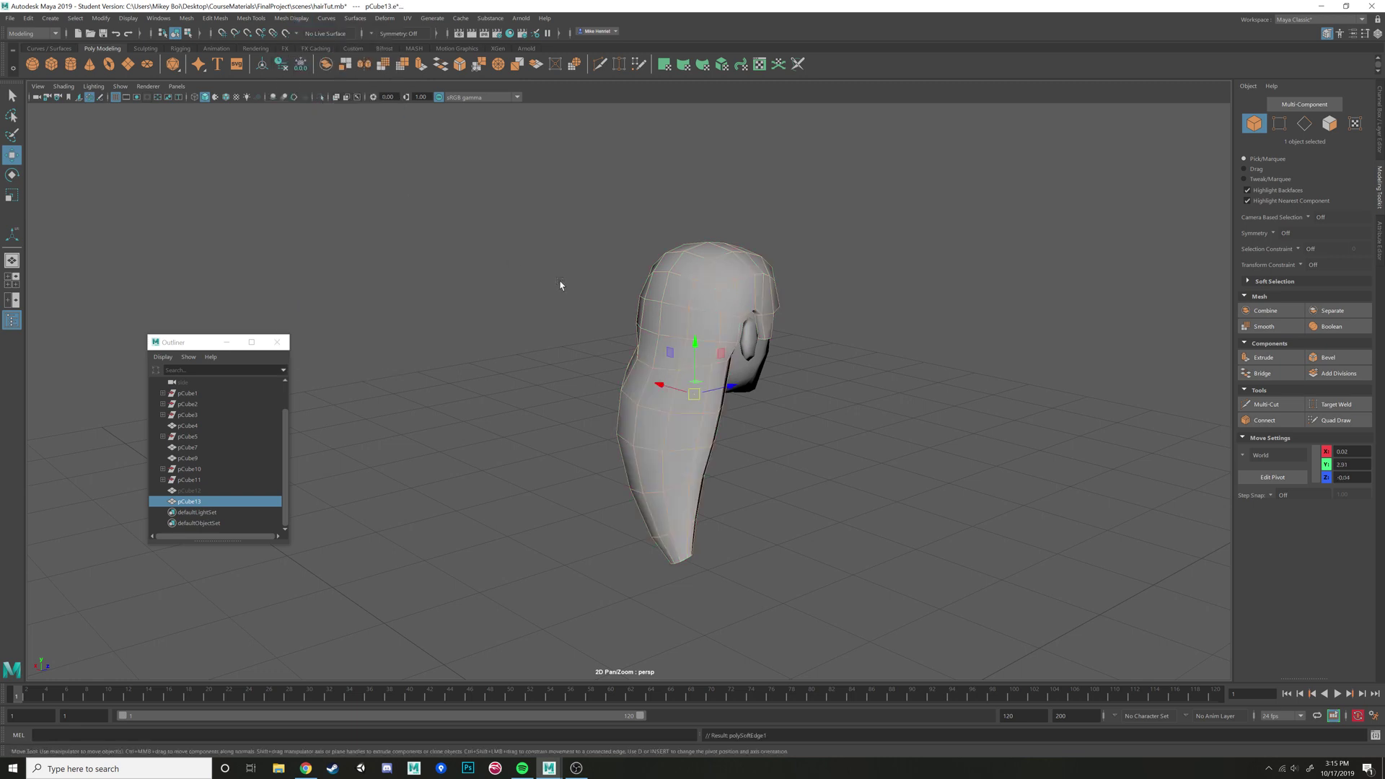
left_click(506, 303)
mouse_move(506, 303)
left_mouse_down("alt")
mouse_move(608, 331)
mouse_move(720, 310)
mouse_move(780, 377)
mouse_move(650, 312)
mouse_move(723, 312)
mouse_move(816, 349)
mouse_move(700, 350)
left_mouse_up("alt")
left_click(700, 351)
left_click_drag(866, 346, 906, 334, "alt")
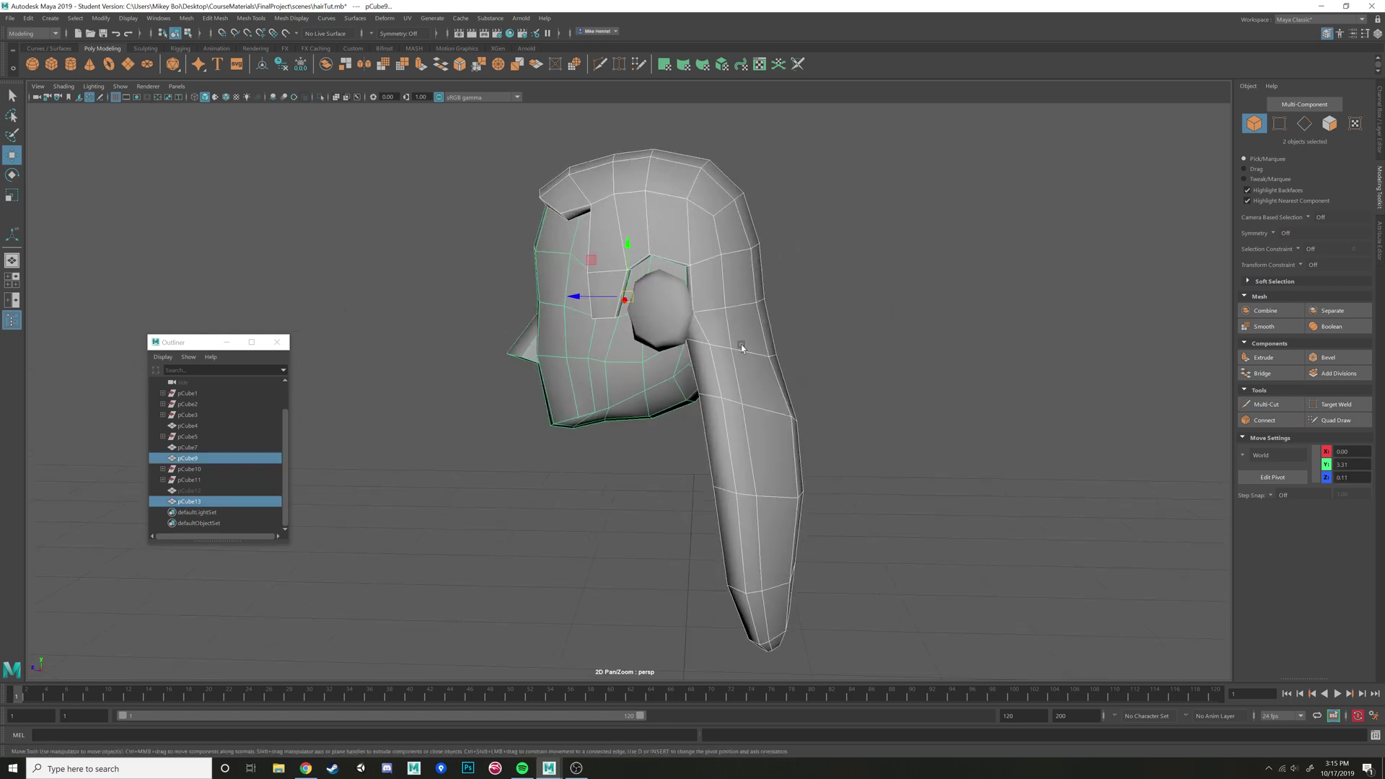
Select the rim edges along the inner side of the back hair and apply Harden Edge to them
left_click(780, 319)
left_click_drag(696, 318, 733, 325, "alt")
left_click(756, 382)
right_click_drag(770, 398, 769, 365)
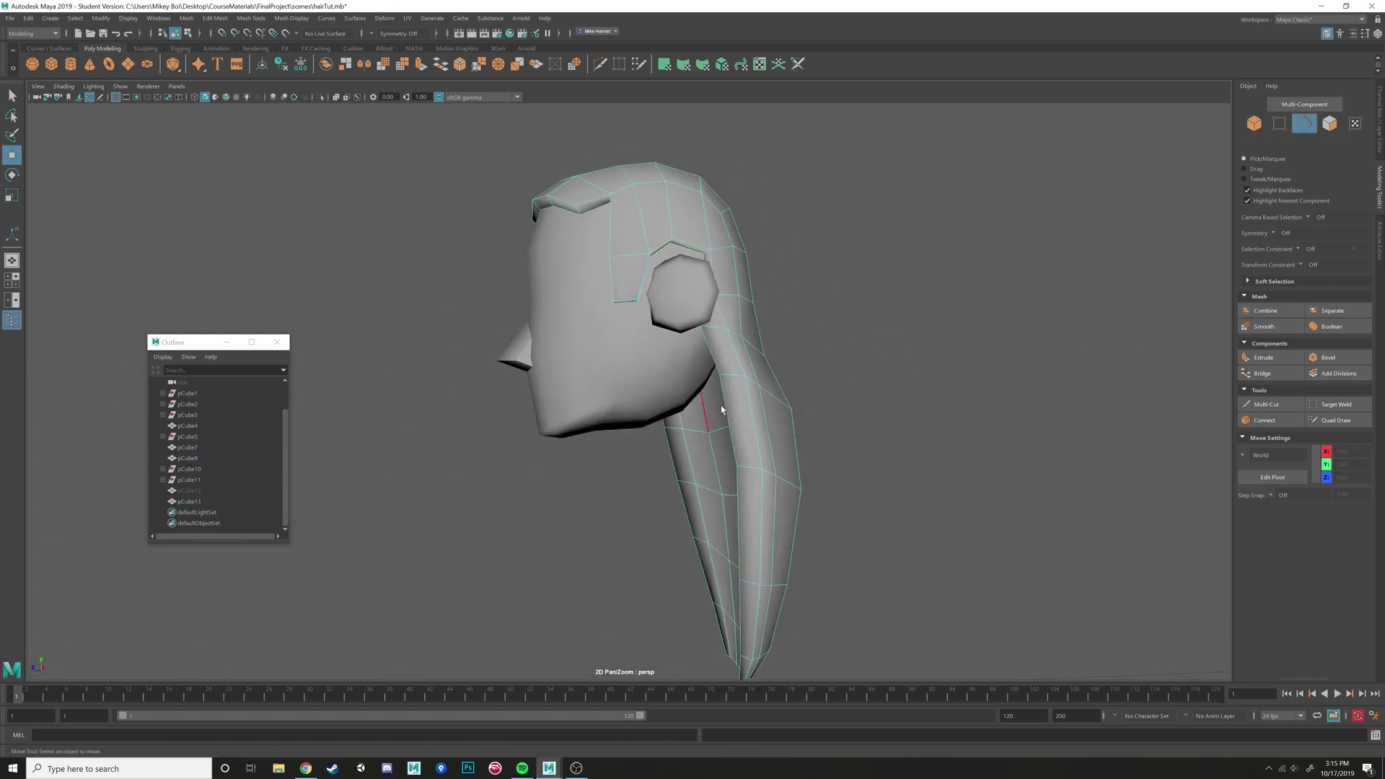
left_click_drag(660, 400, 729, 369, "alt")
left_click(729, 368)
left_click_drag(733, 495, 678, 491, "alt")
double_click(647, 544, "shift")
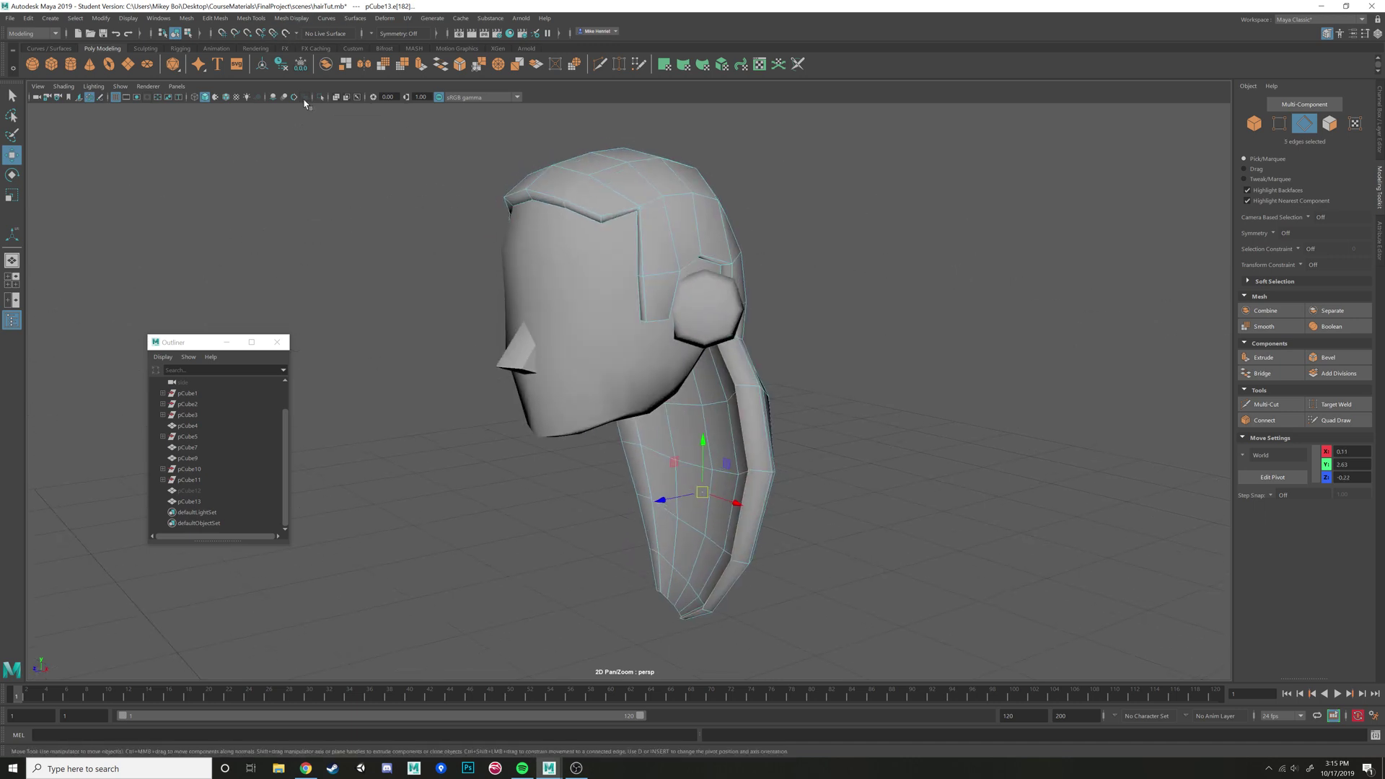
left_click(292, 18)
left_click(315, 101)
Return to object mode and examine the long hair's shading from the front, side and back
left_click_drag(502, 443, 598, 454, "alt")
right_click_drag(704, 419, 753, 401)
left_click(868, 458)
left_click_drag(826, 476, 867, 430, "alt")
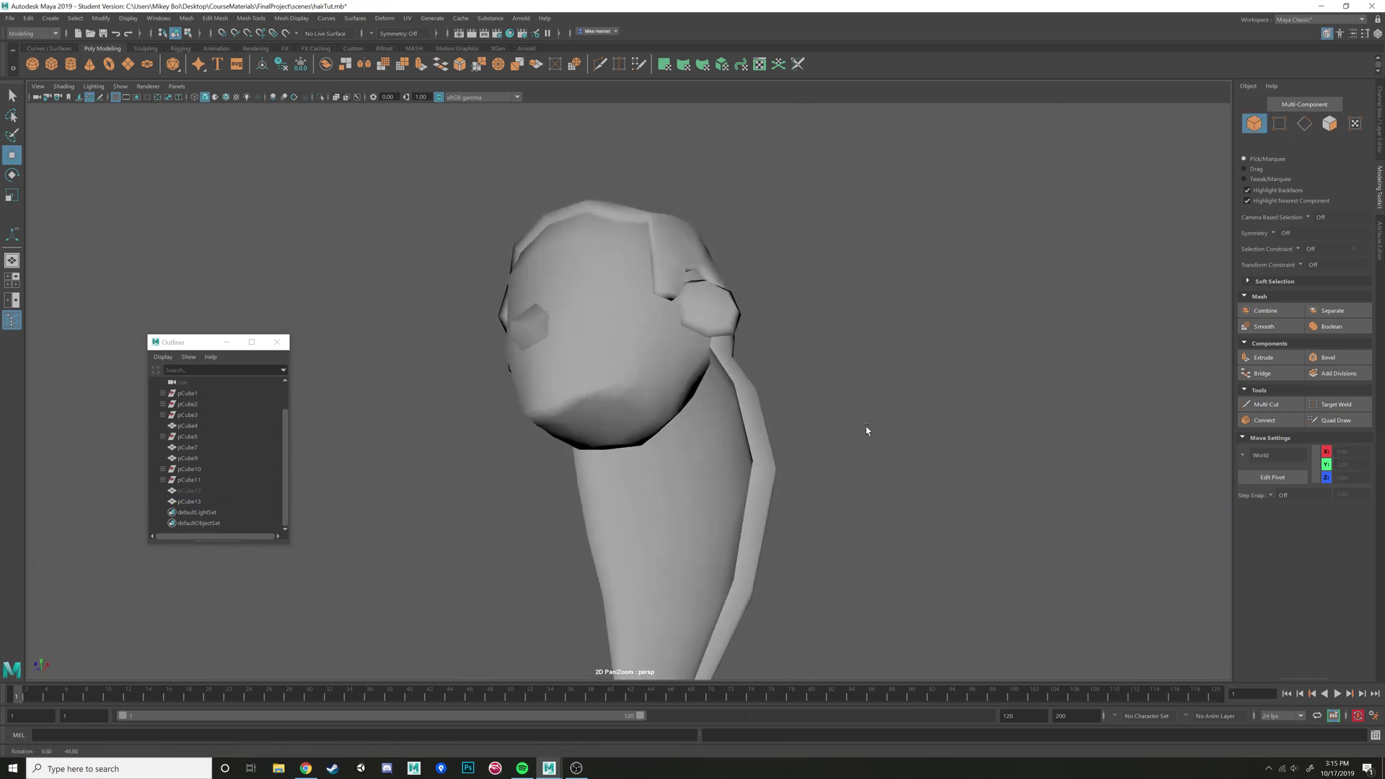
left_click_drag(698, 662, 806, 320, "alt")
middle_click_drag(585, 245, 660, 273, "alt")
right_click_drag(661, 273, 844, 370, "alt")
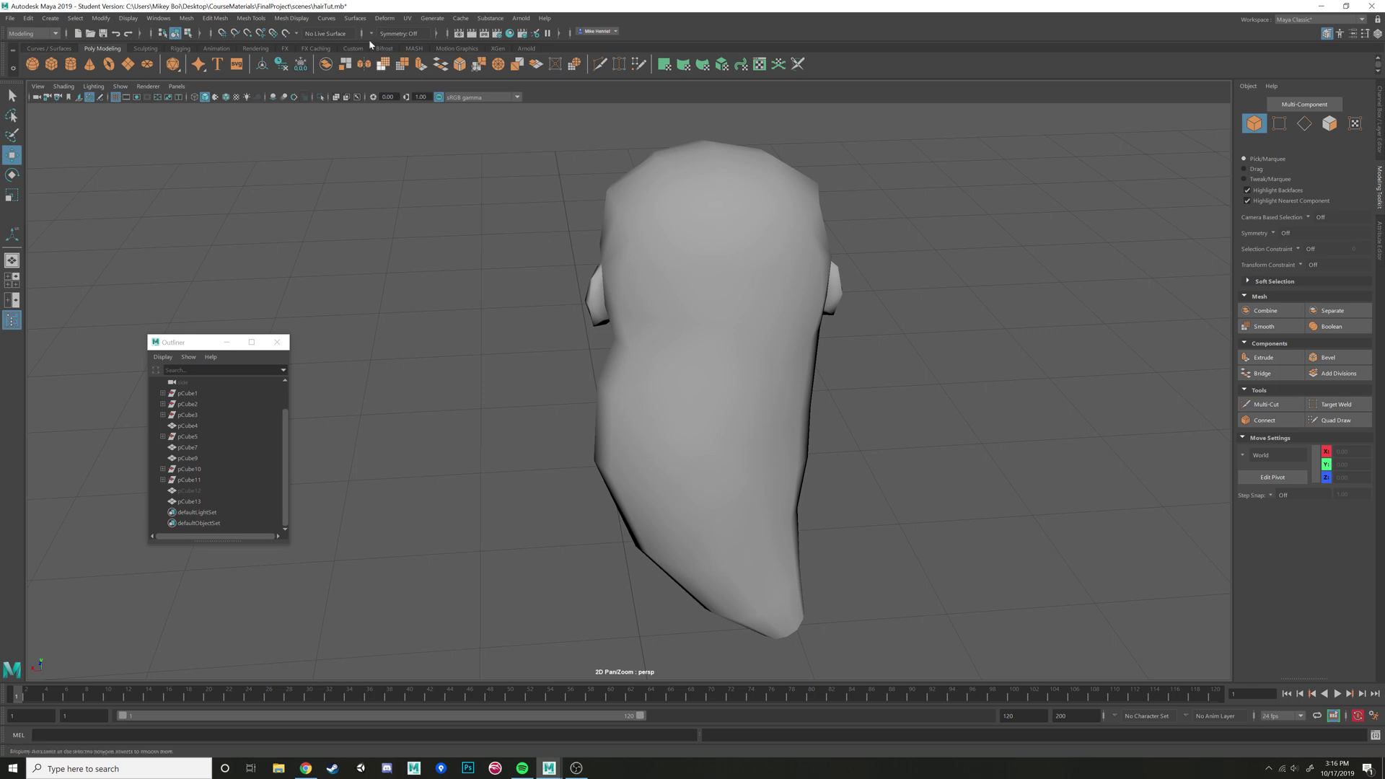
left_click_drag(550, 180, 597, 178, "alt")
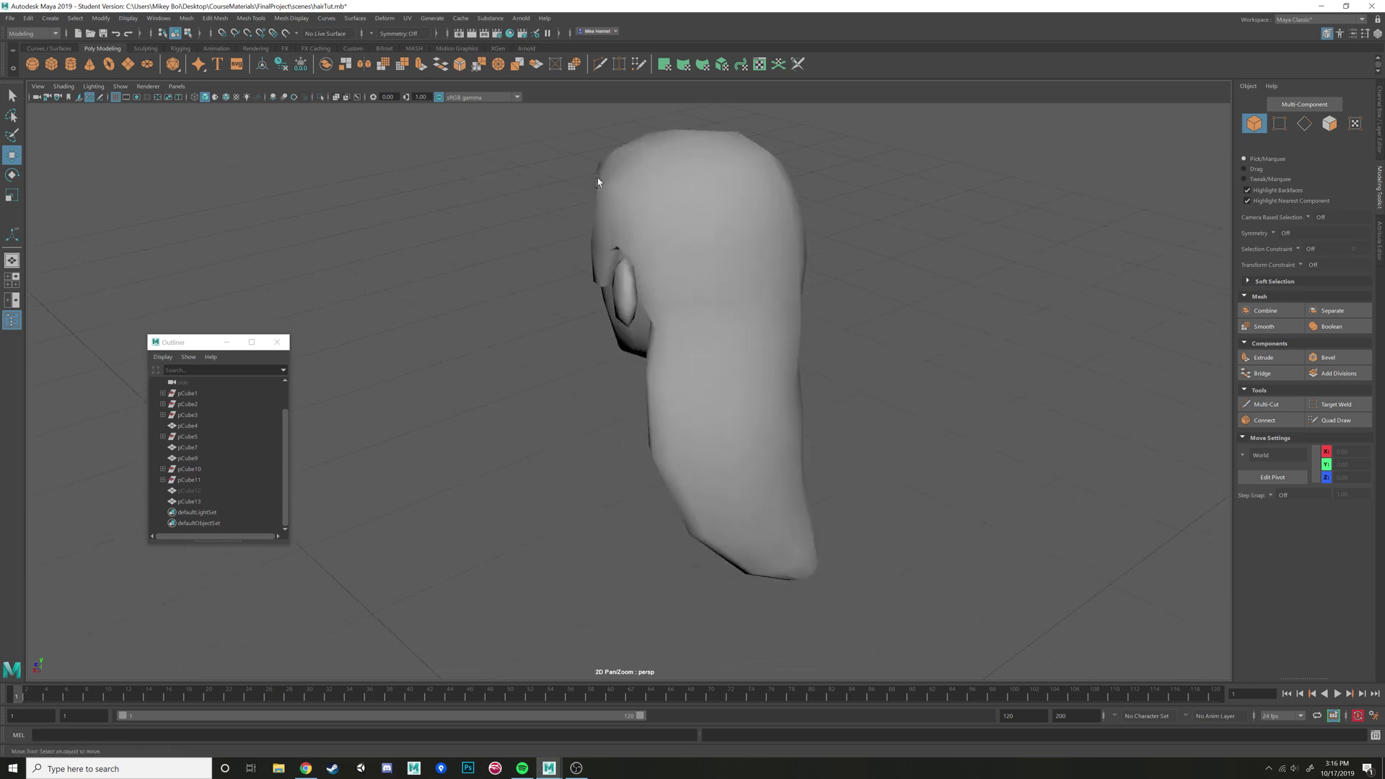
Draw a looping sample curve on the ground grid with the CV Curve Tool
left_click(49, 18)
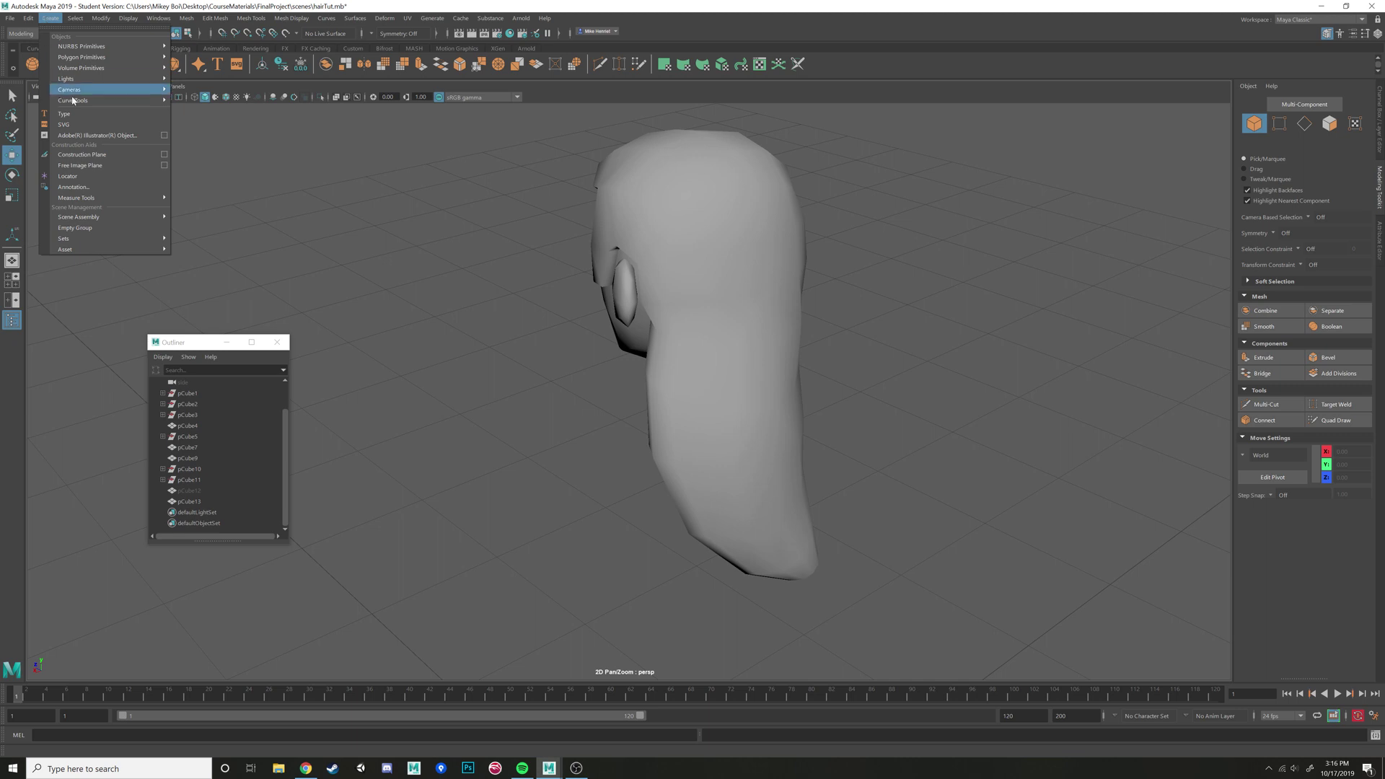
mouse_move(132, 103)
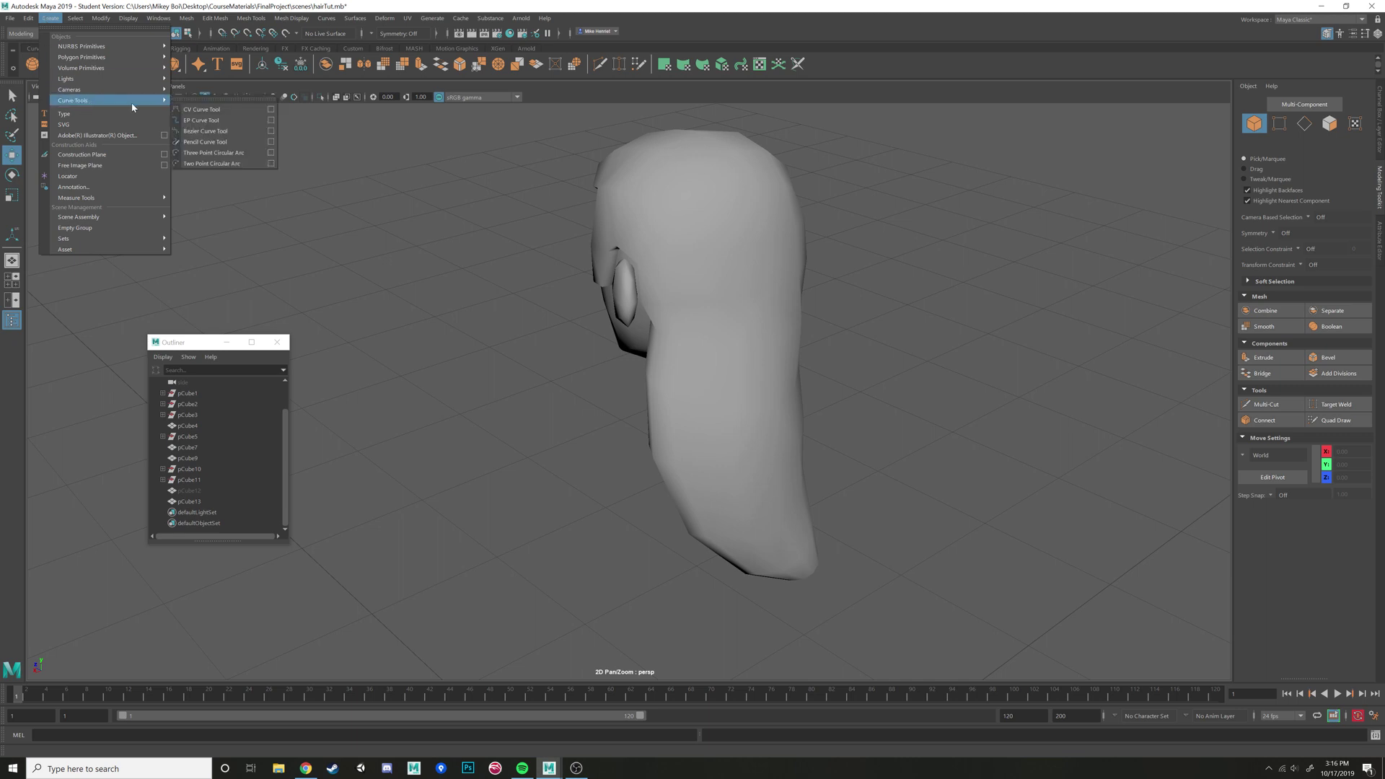
left_click(207, 112)
left_click_drag(433, 238, 461, 352, "alt")
middle_click_drag(461, 352, 588, 279, "alt")
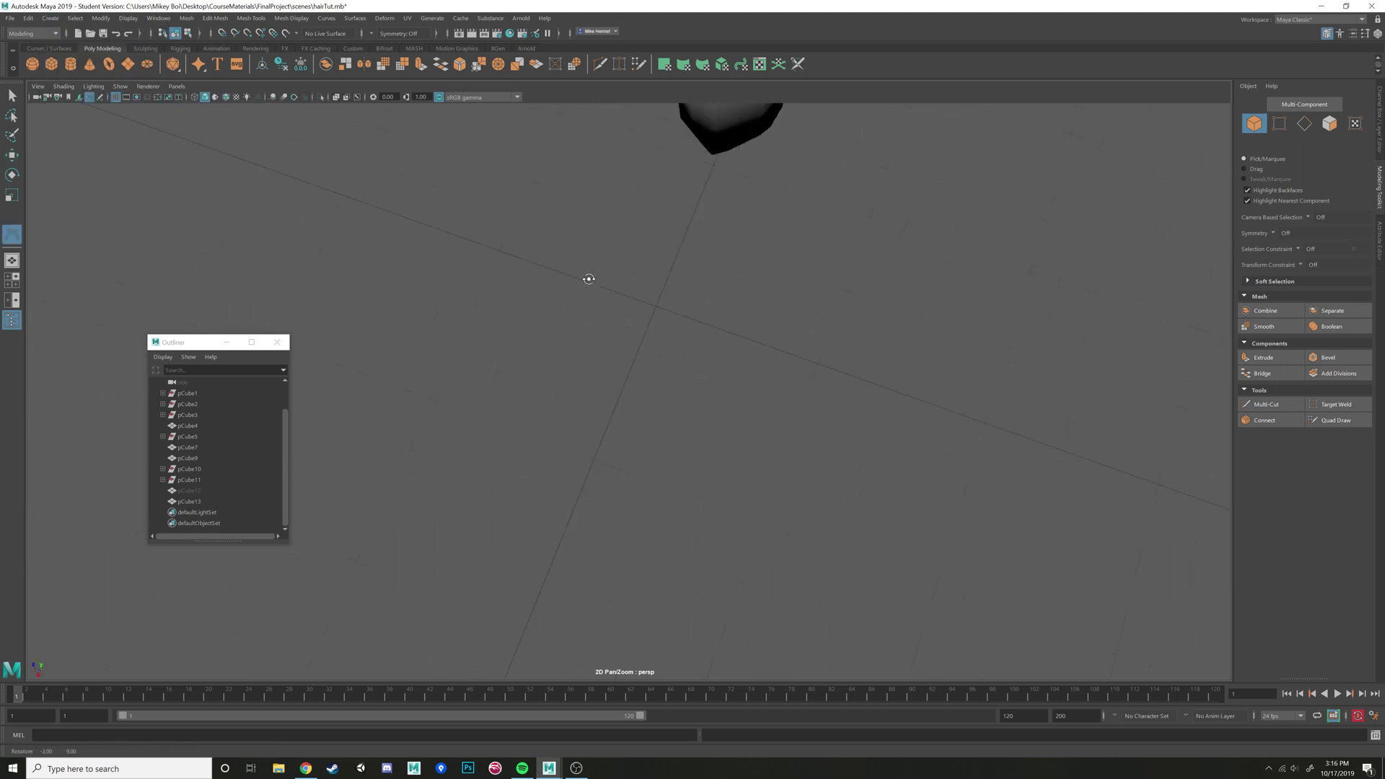
left_click_drag(588, 279, 498, 314, "alt")
left_click(496, 304)
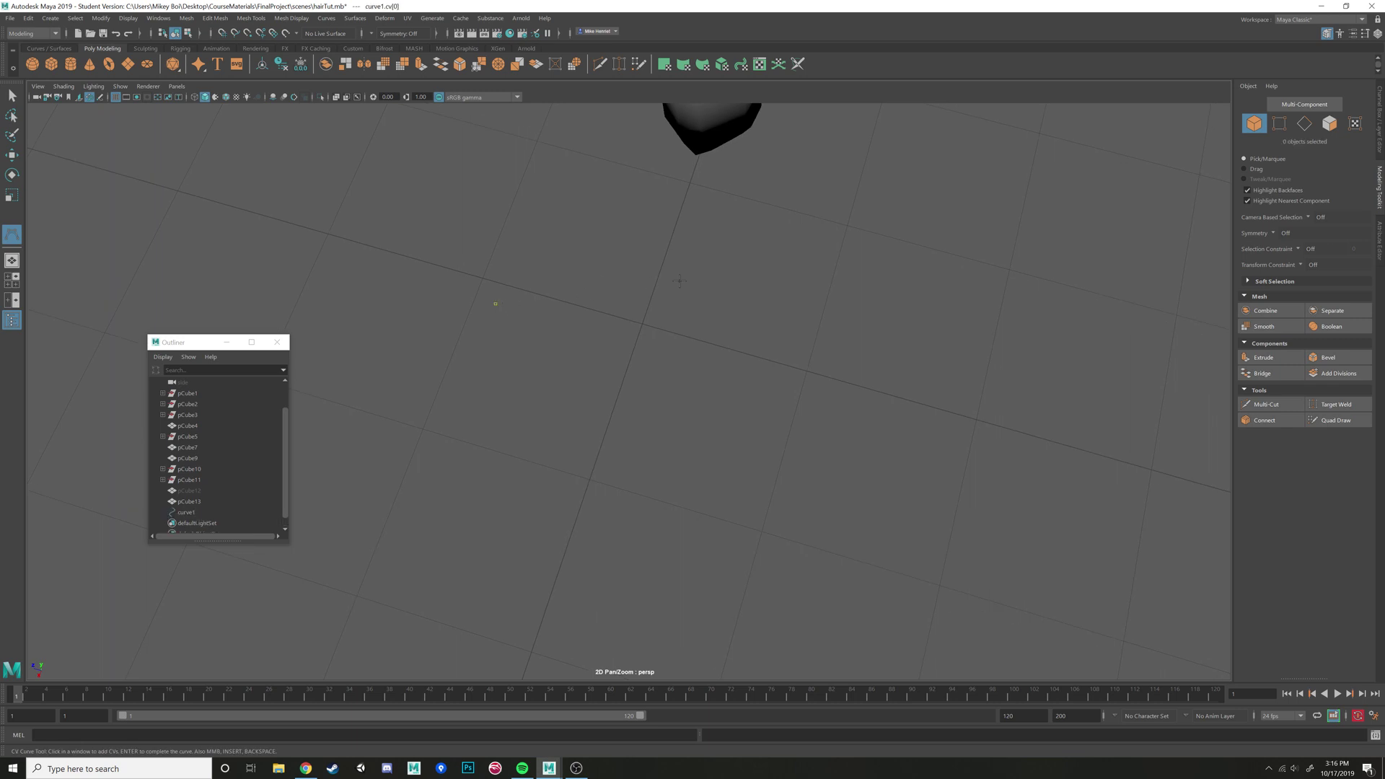
left_click(541, 518)
left_click(740, 557)
left_click(892, 513)
left_click(863, 347)
left_click(828, 275)
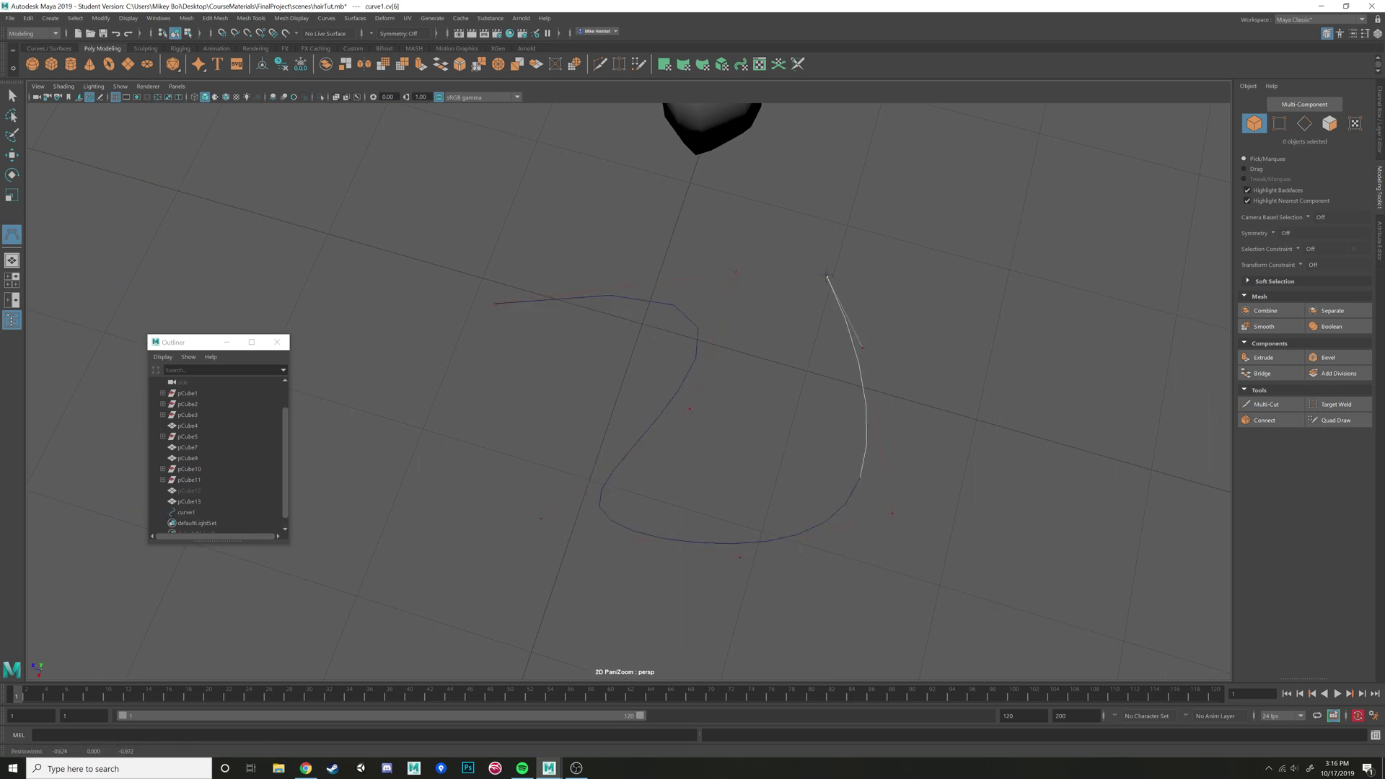
left_click(730, 257)
left_click(533, 236)
left_click(489, 237)
left_click(443, 283)
left_click(407, 413)
left_click(426, 515)
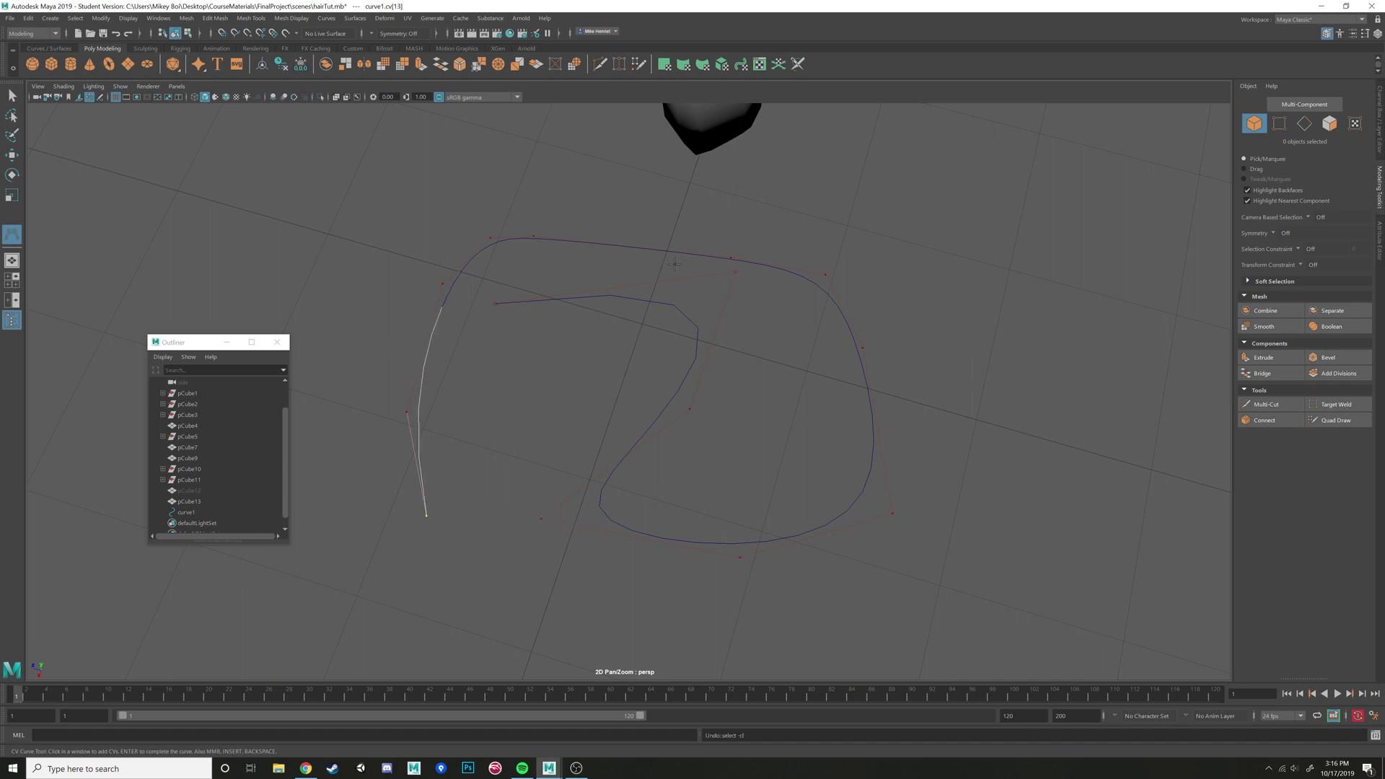
Remove all points of the looping sample curve and leave the curve tool
key("BackSpace")
key("BackSpace")
key("BackSpace")
key("BackSpace")
key("BackSpace")
key("BackSpace")
key("BackSpace")
key("BackSpace")
key("BackSpace")
key("BackSpace")
key("BackSpace")
key("w")
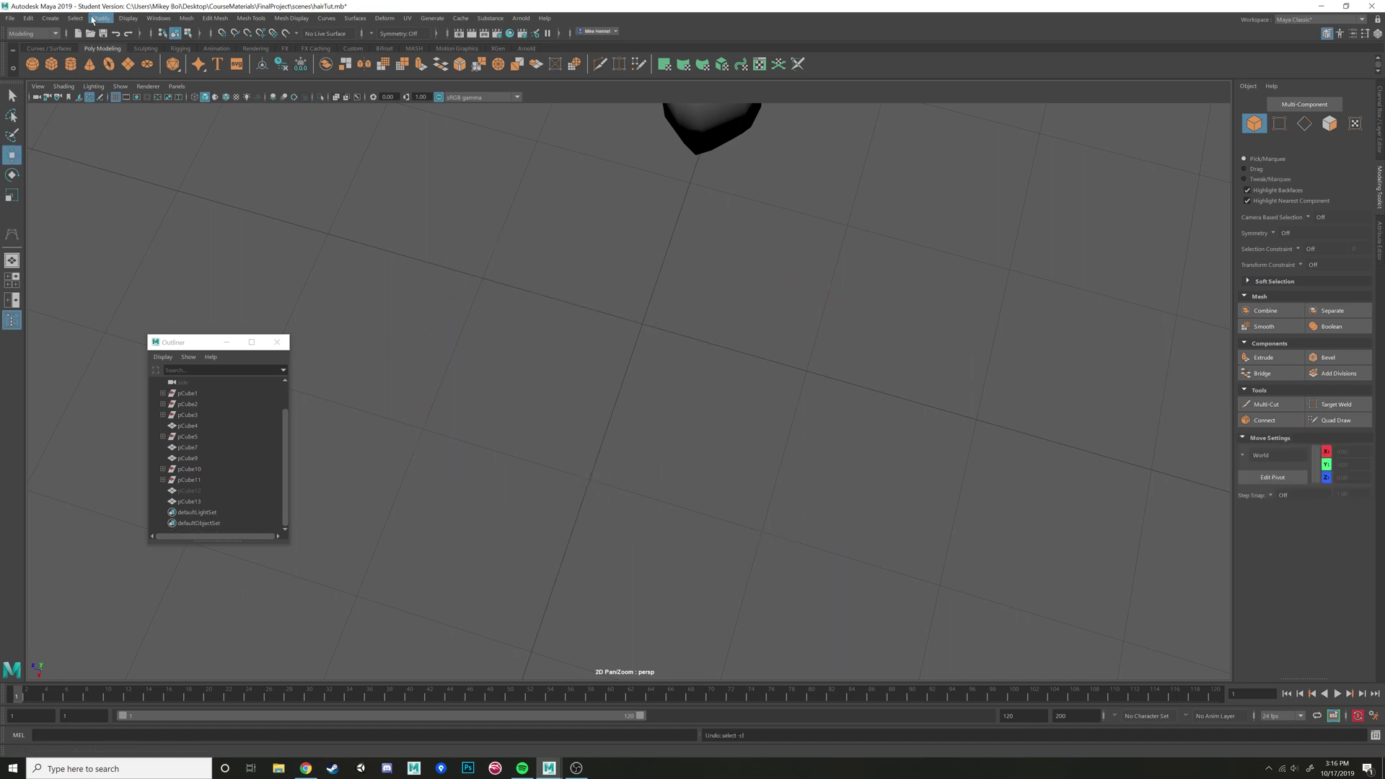
Draw another winding sample CV curve across the ground grid near the head
left_click(50, 18)
mouse_move(117, 103)
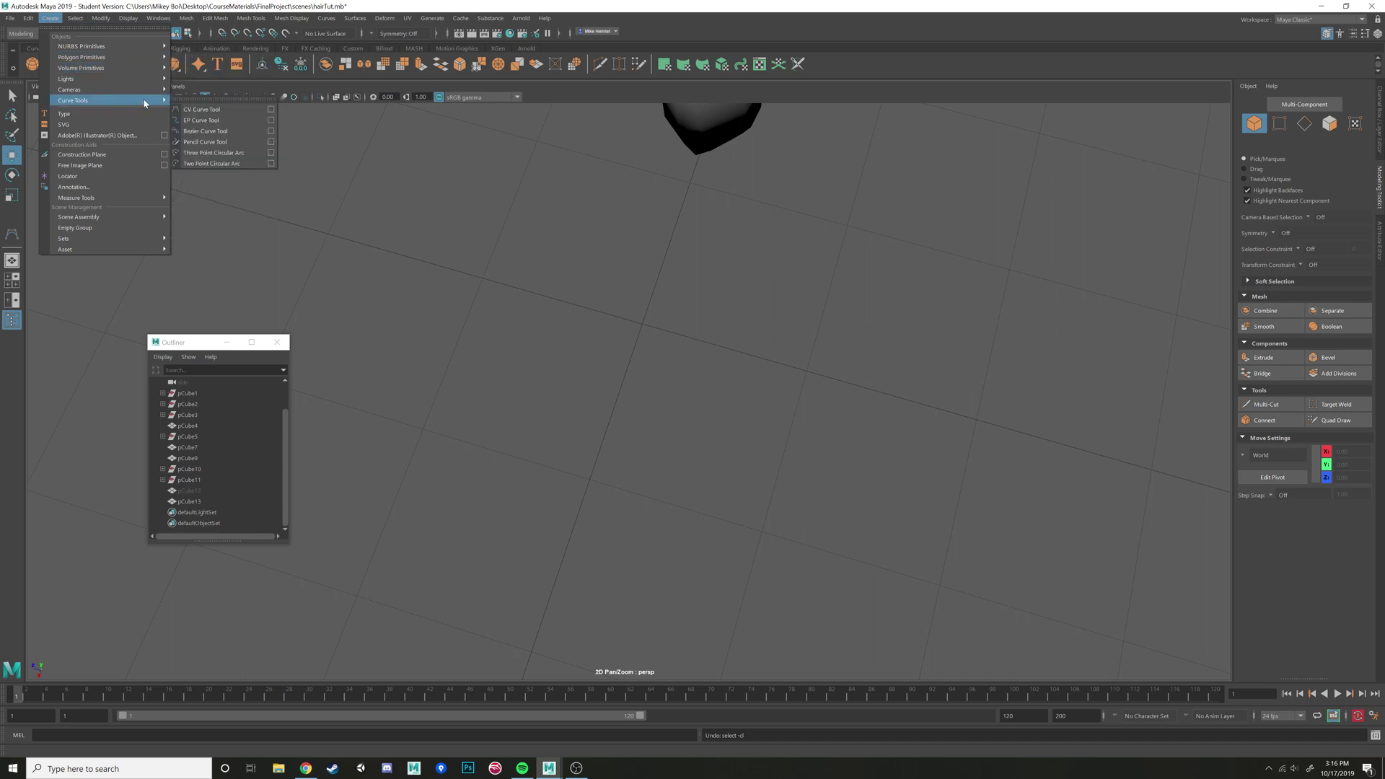
left_click(202, 110)
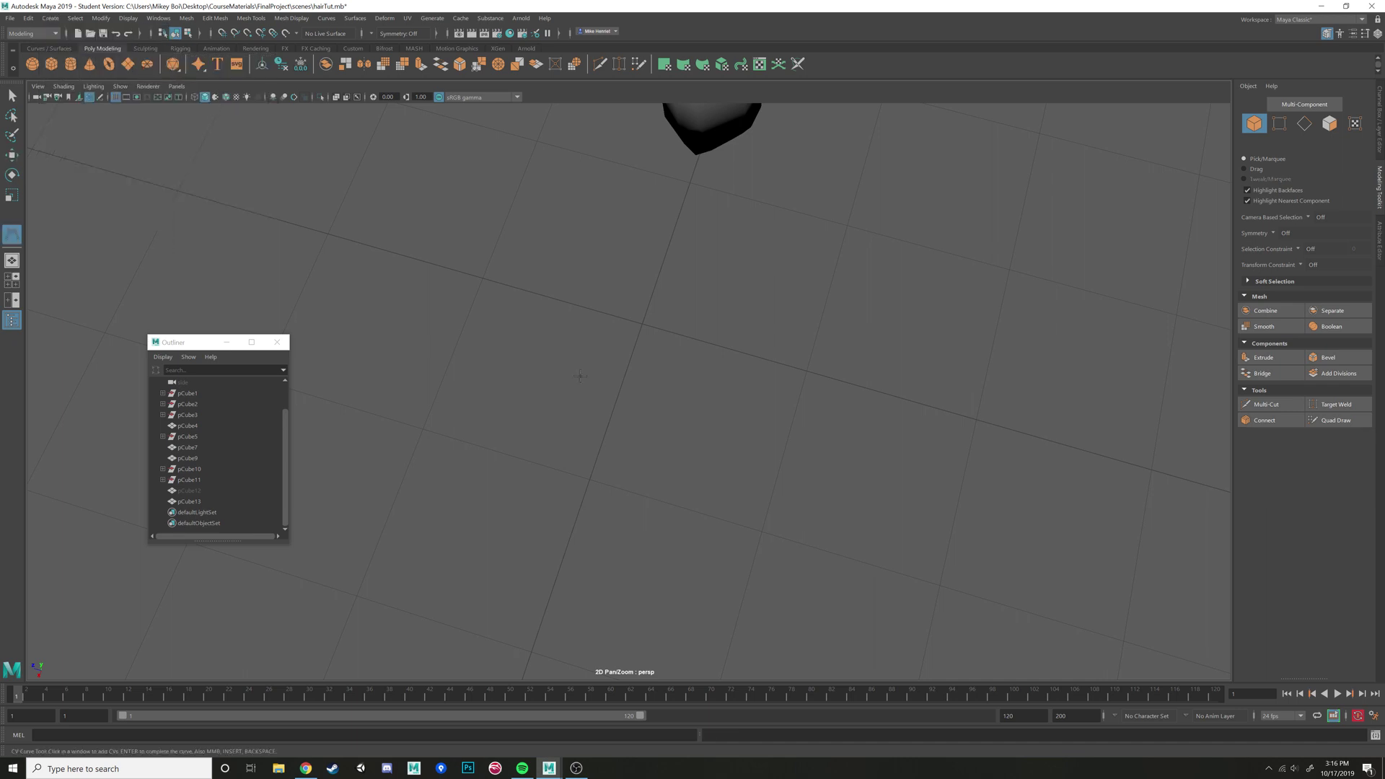
left_click(759, 317)
left_click(761, 465)
left_click(909, 504)
left_click(995, 365)
left_click(942, 277)
left_click(790, 222)
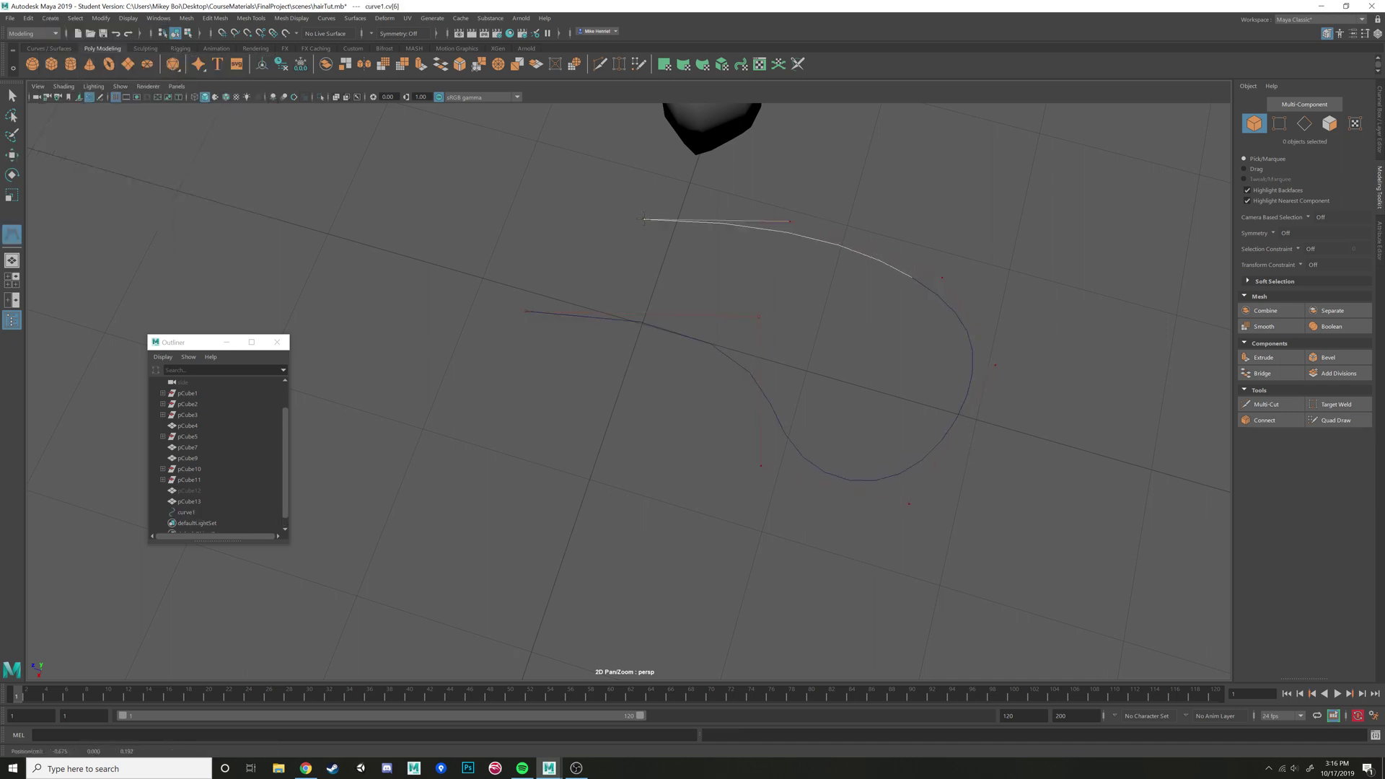
left_click(643, 219)
left_click(839, 145)
left_click(981, 109)
left_click(1060, 172)
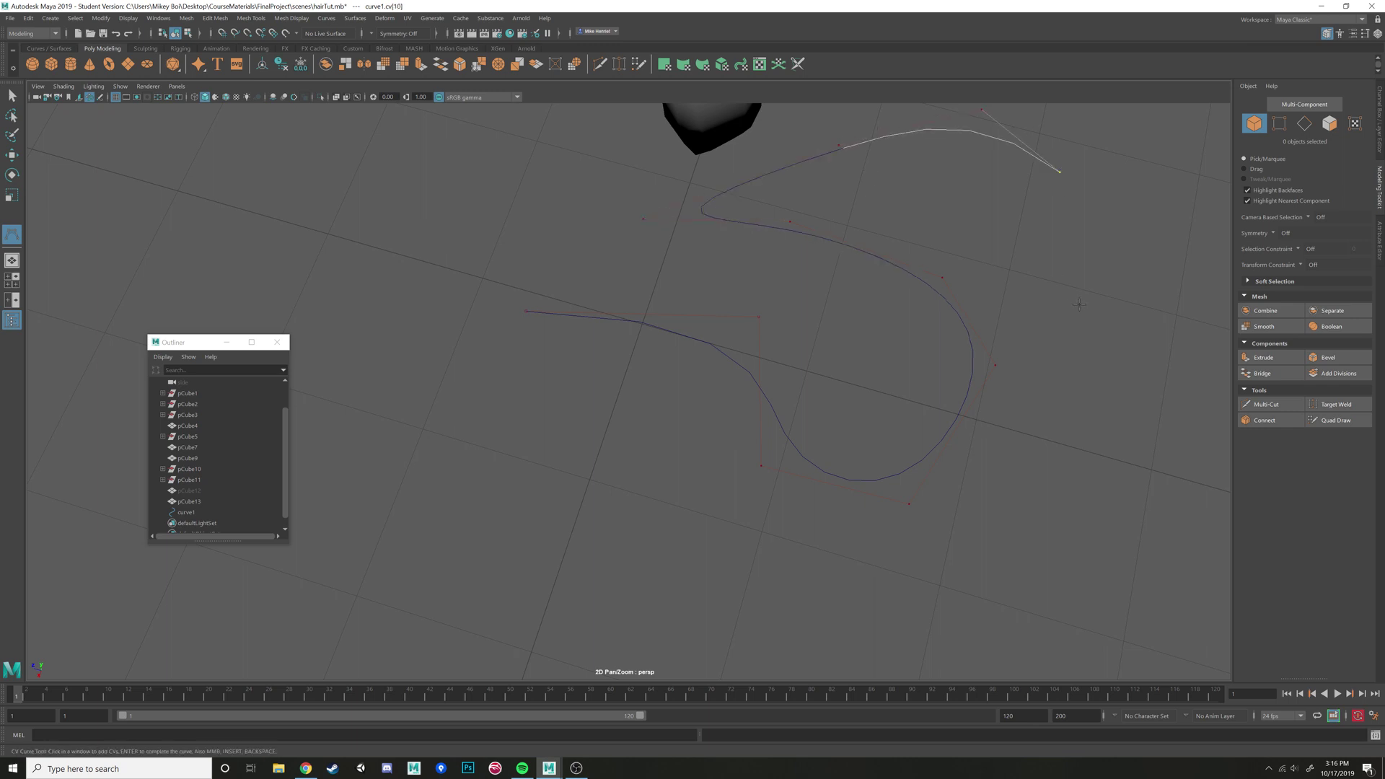
Undo every point of the winding sample curve
key("ctrl+z")
key("ctrl+z")
key("ctrl+z")
key("ctrl+z")
key("ctrl+z")
key("ctrl+z")
key("ctrl+z")
key("ctrl+z")
key("ctrl+z")
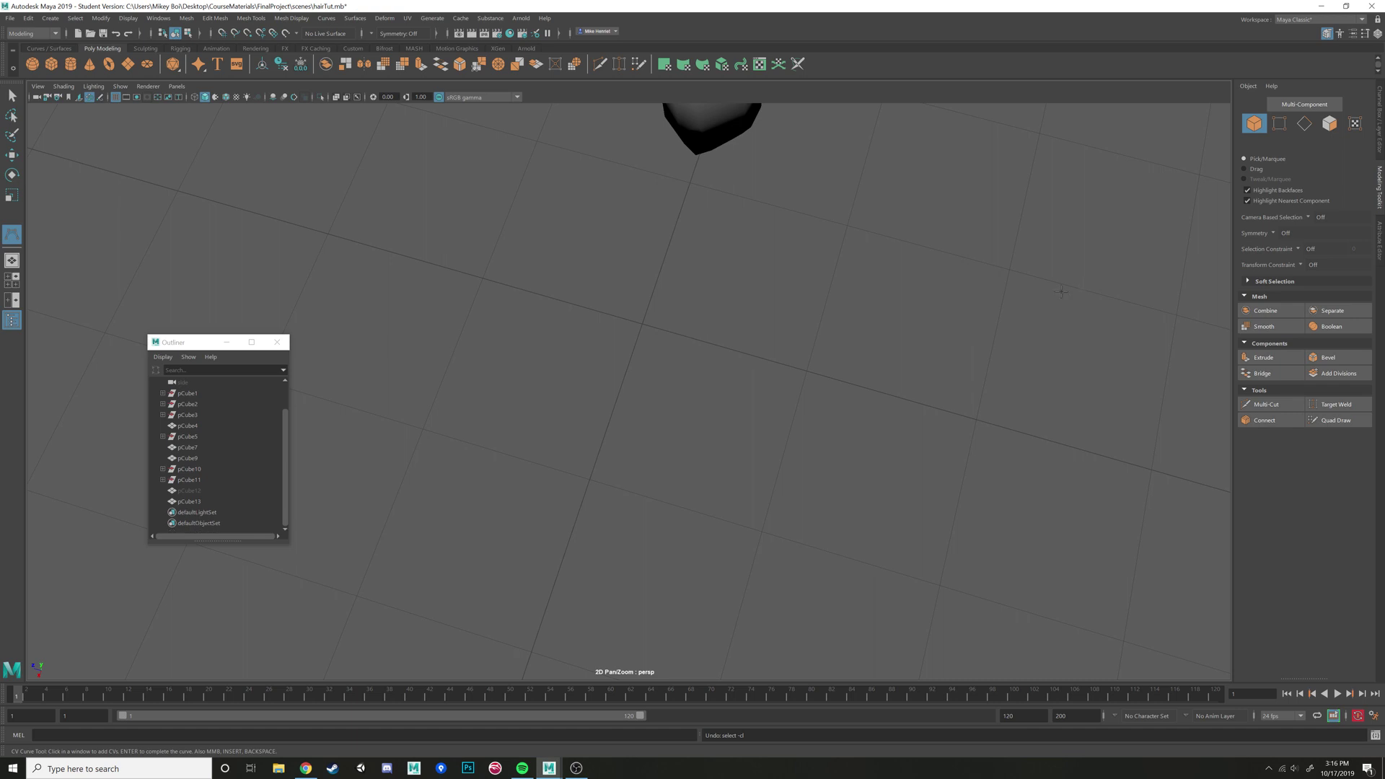
Try to place curve points over the back of the head in the perspective view, and undo them
left_click_drag(1061, 292, 815, 288, "alt")
middle_click_drag(815, 288, 786, 364, "alt")
left_click_drag(786, 365, 653, 574, "alt")
left_click_drag(799, 352, 836, 330, "alt")
left_click(789, 346)
left_click_drag(603, 421, 472, 494, "alt")
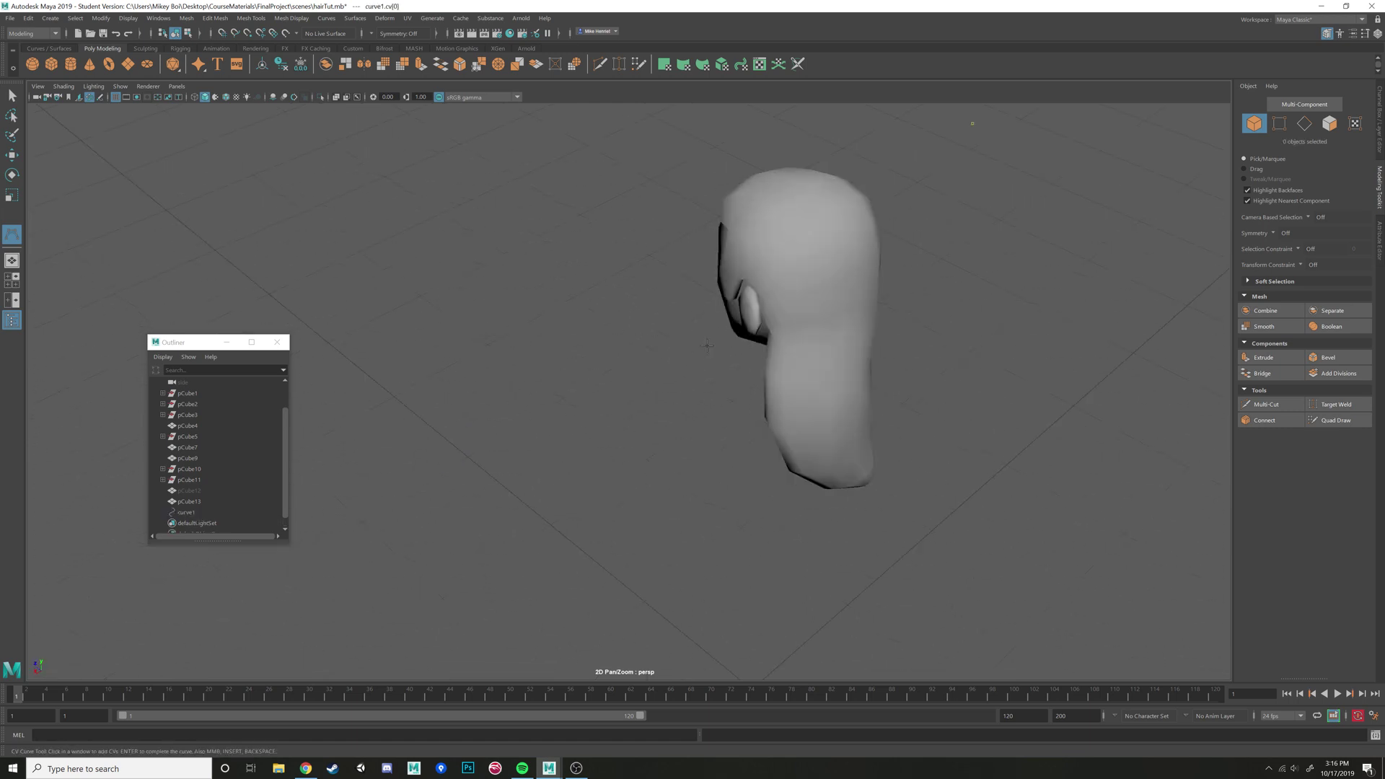
left_click(803, 257)
left_click_drag(802, 269, 685, 332, "alt")
key("ctrl+z")
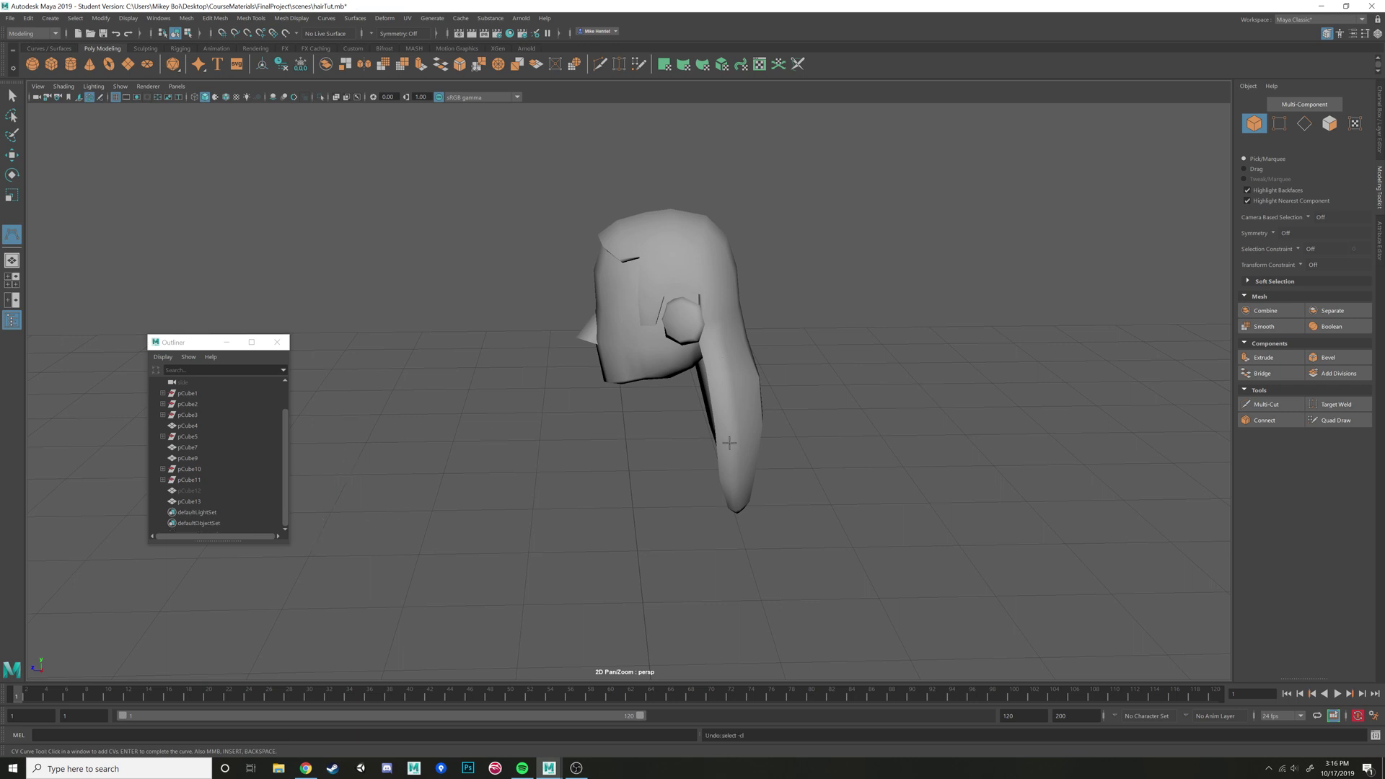
Leave the curve tool and lower the two edges of the hair mesh above the ear so they cover the gap there
left_click_drag(730, 442, 516, 349, "alt")
middle_click_drag(532, 415, 534, 343, "alt")
scroll(534, 343, "down", 2)
key("w")
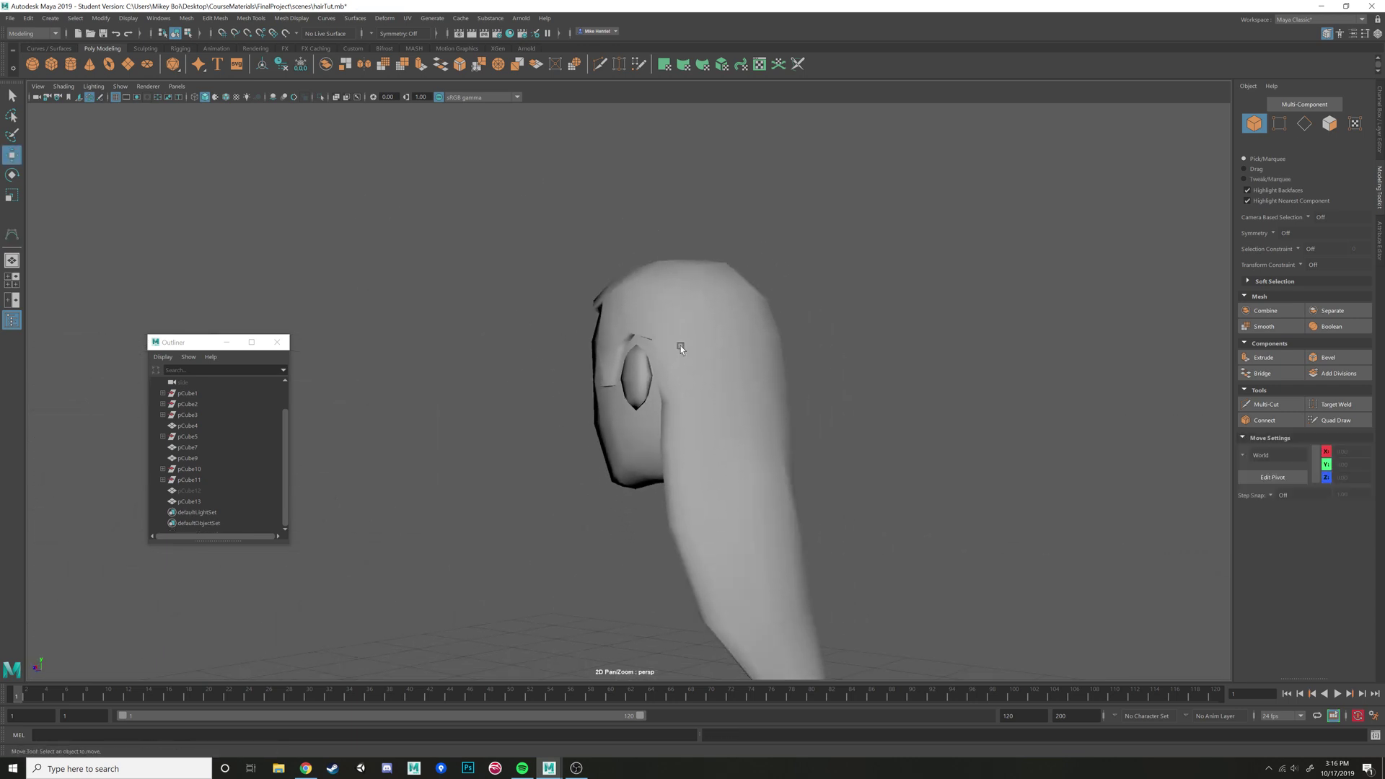
left_click_drag(681, 346, 714, 298, "alt")
left_click(685, 296)
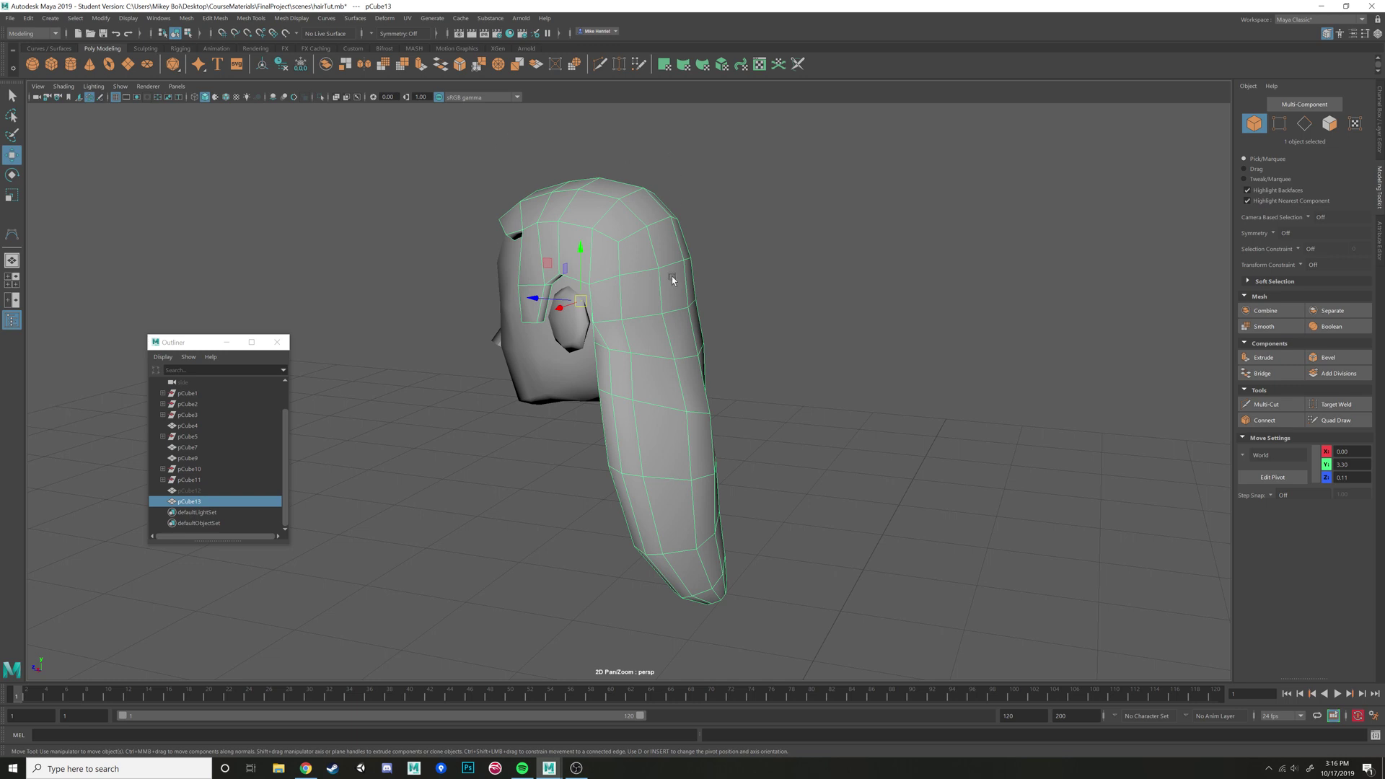
left_click_drag(600, 278, 647, 253, "alt")
middle_click_drag(646, 253, 718, 269, "alt")
scroll(718, 269, "up", 5)
middle_click_drag(596, 287, 770, 288, "alt")
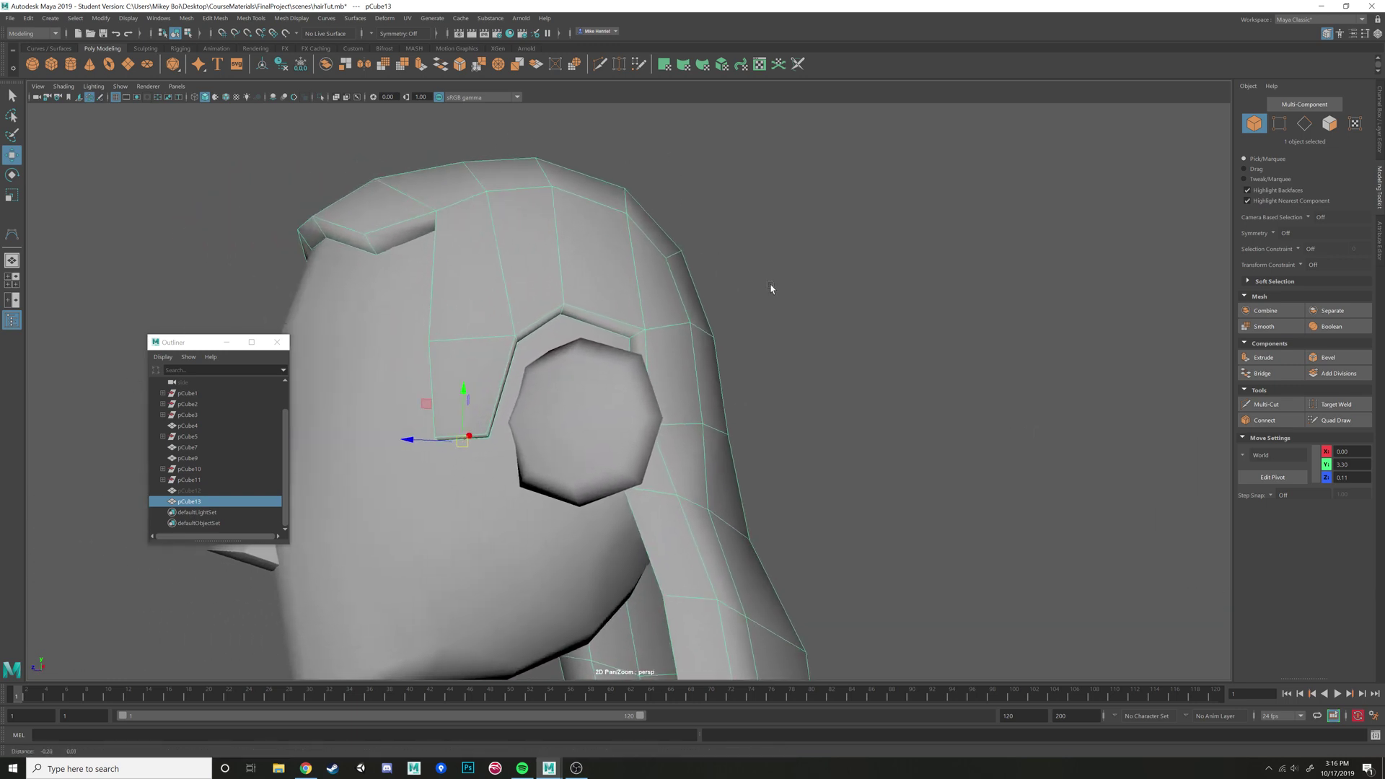
right_click_drag(608, 291, 610, 263)
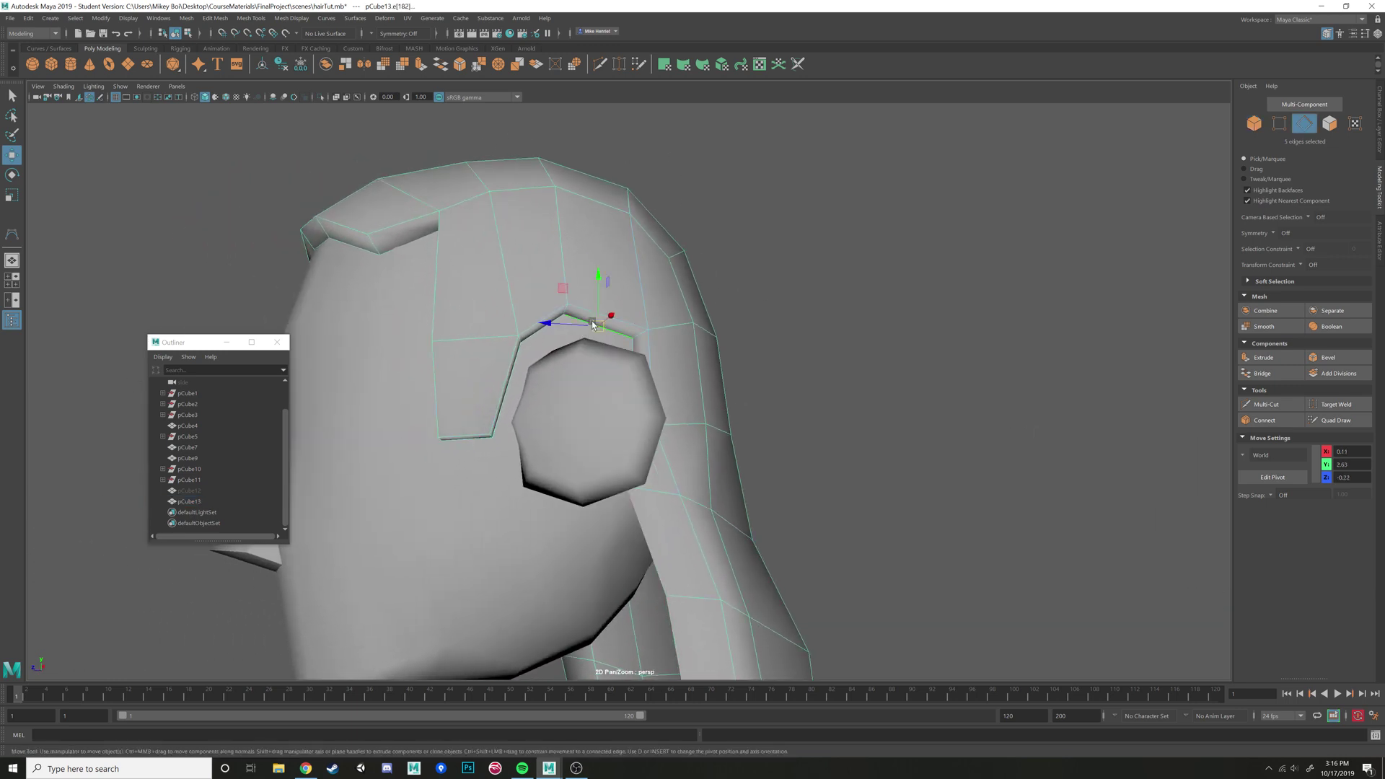
left_click(544, 322, "shift")
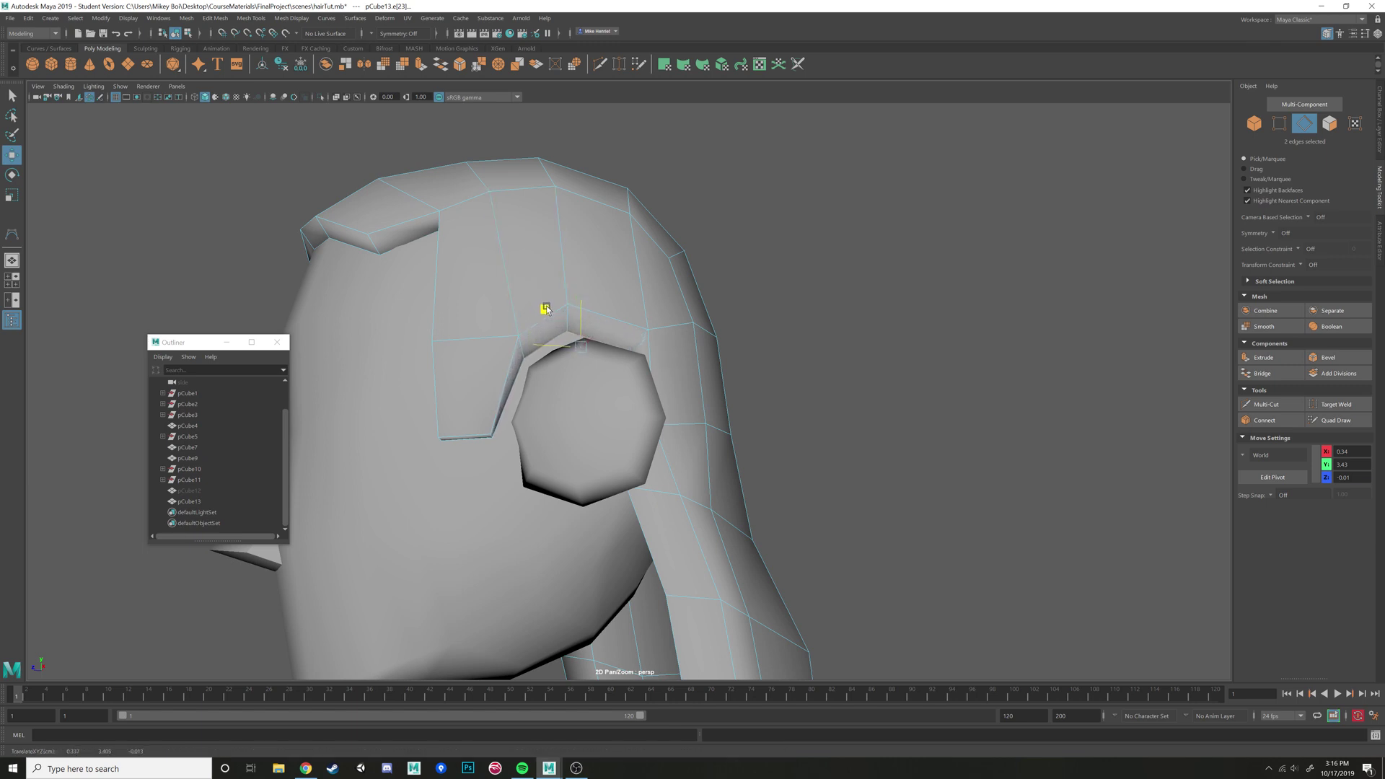
left_click_drag(544, 322, 685, 303, "alt")
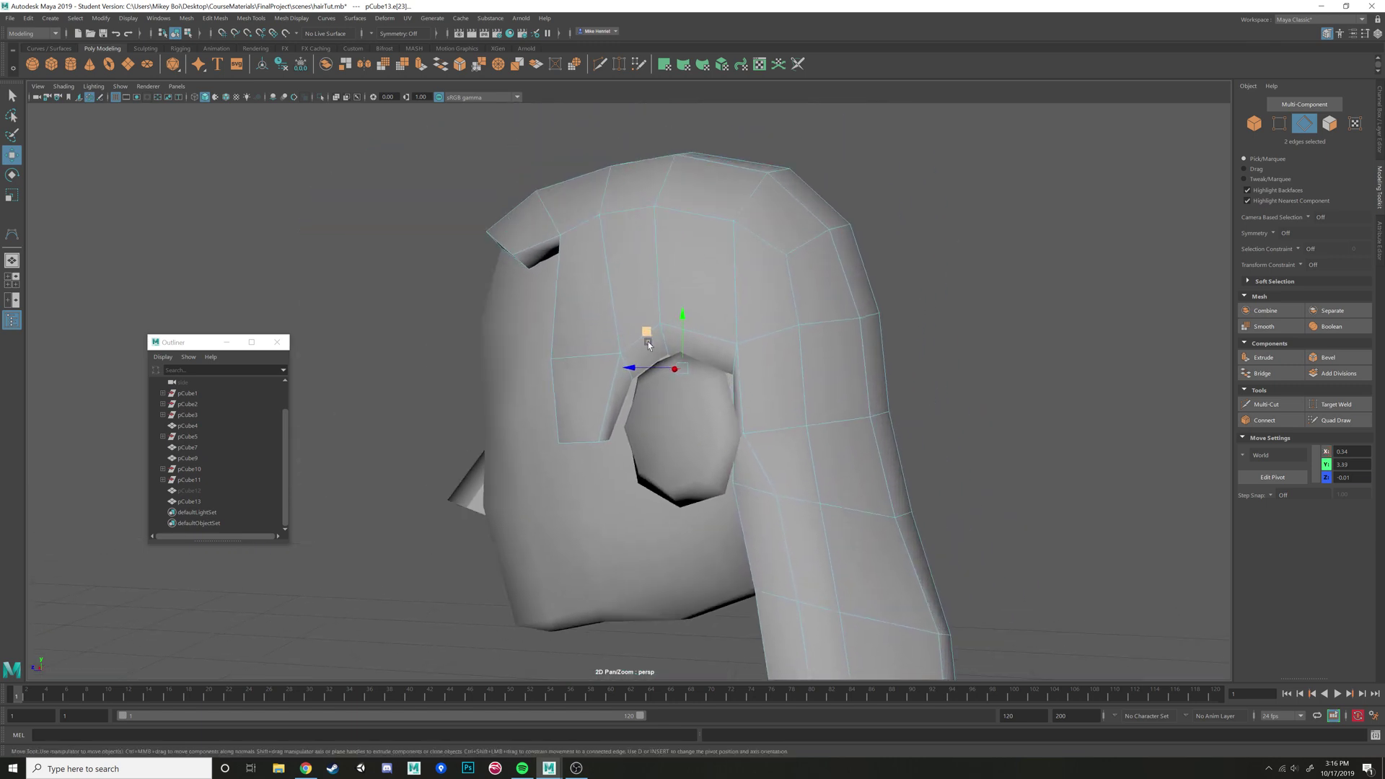
Return the hair mesh to object mode and make it the live surface
right_click_drag(784, 237, 828, 220)
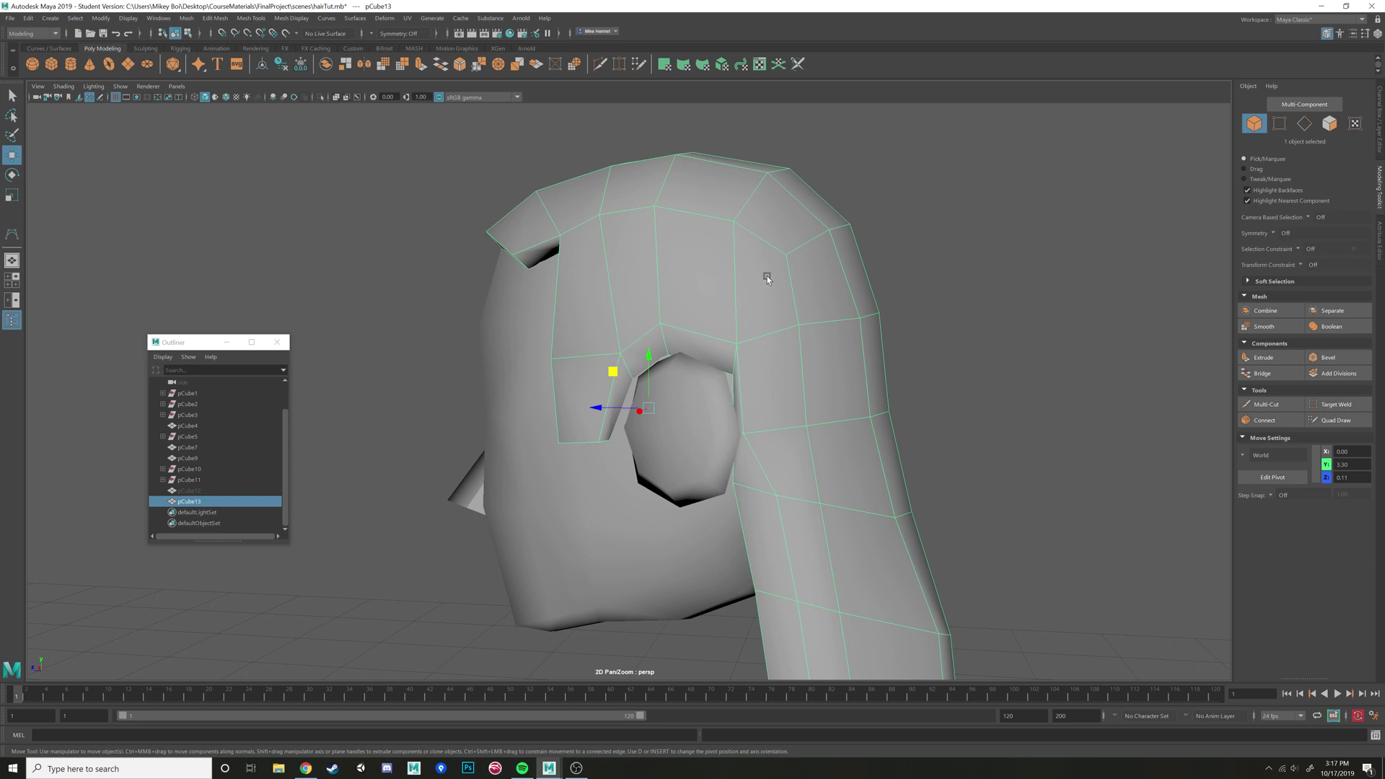
left_click_drag(768, 276, 624, 488, "alt")
left_click_drag(711, 218, 500, 193, "alt")
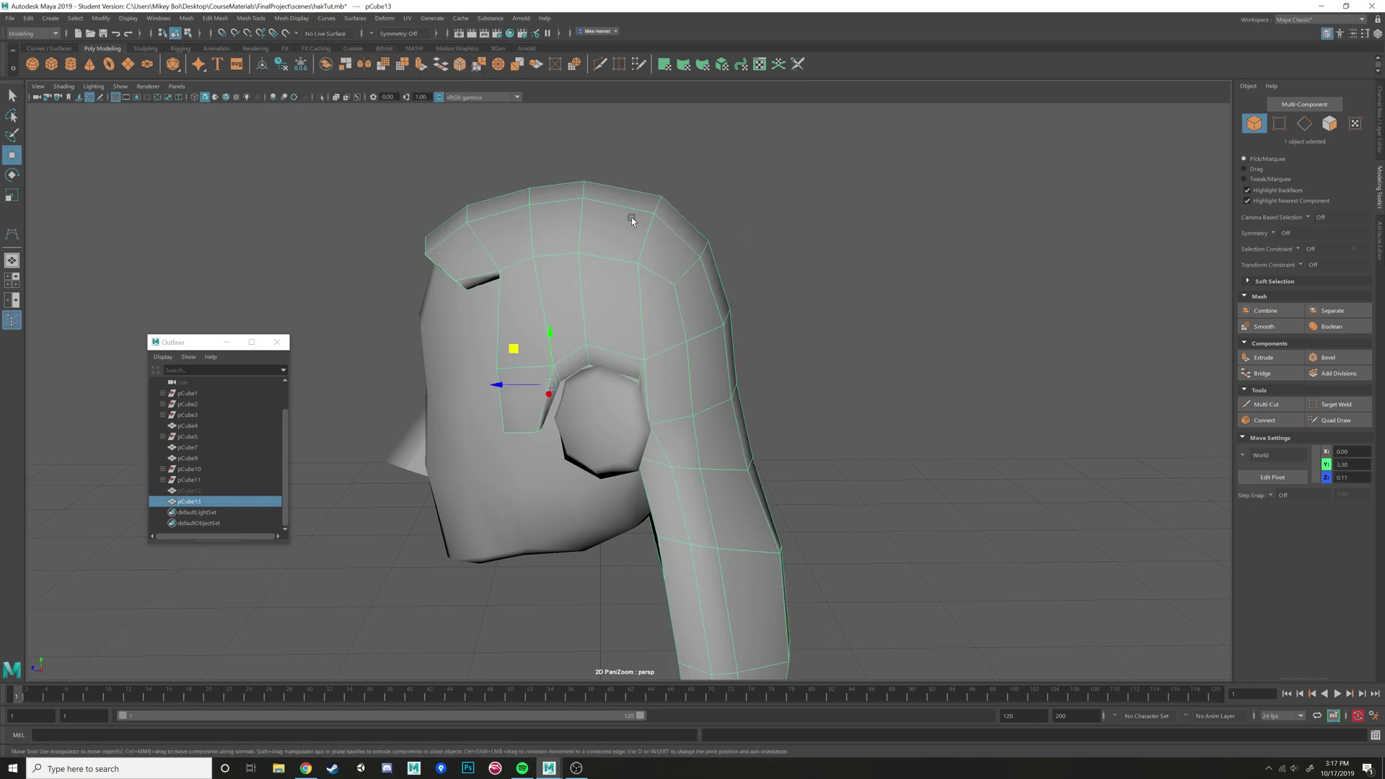
left_click(286, 34)
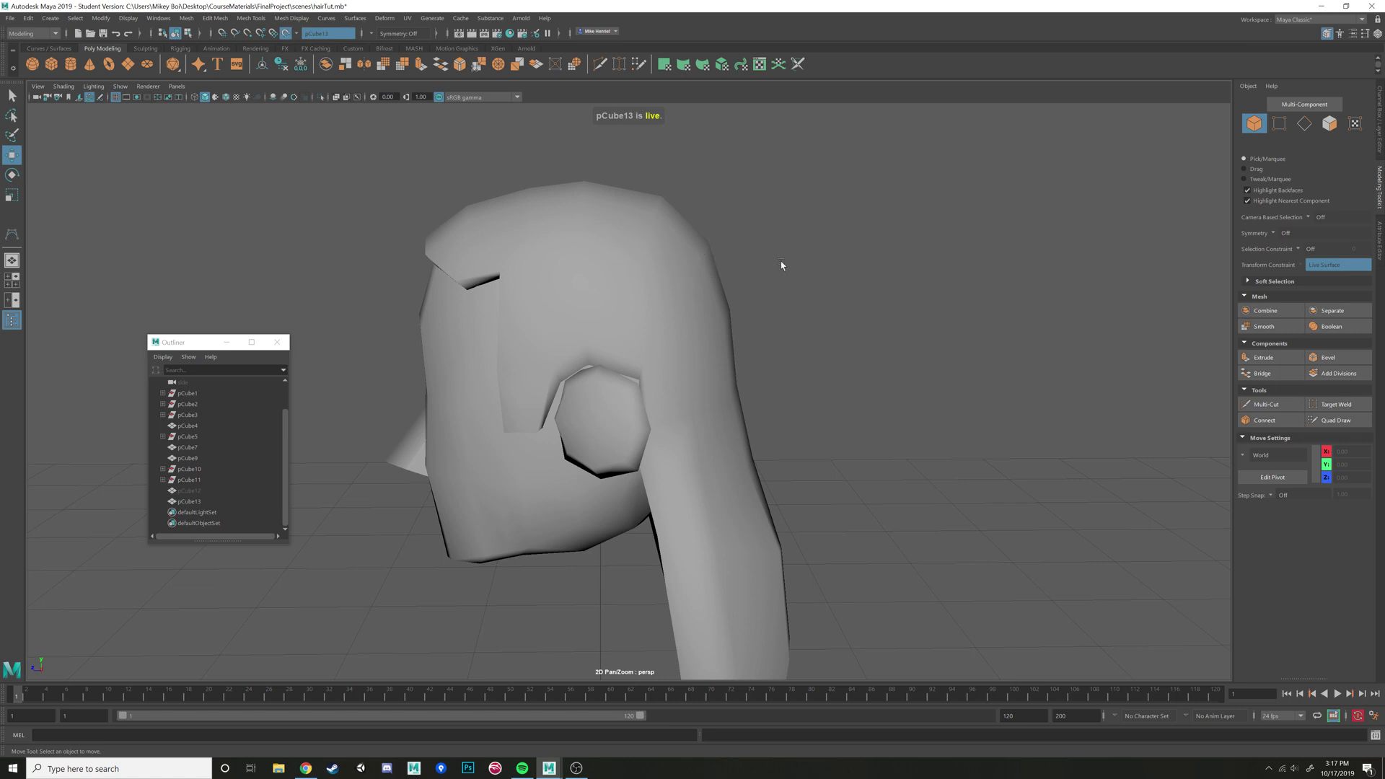
Try to select the live hair mesh with a marquee across its lower back
left_click_drag(782, 265, 807, 245, "alt")
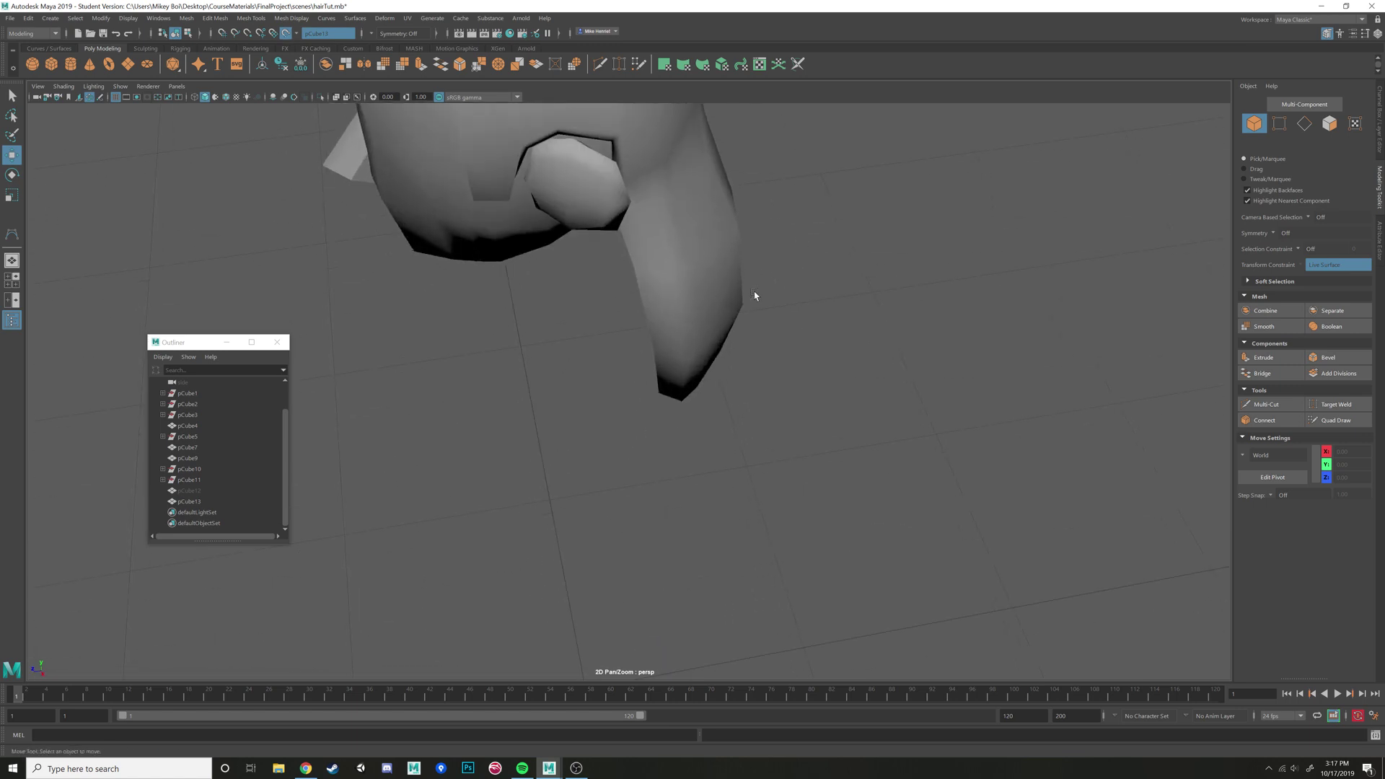
left_click_drag(754, 295, 767, 349, "alt")
left_click_drag(859, 278, 779, 358, "alt")
left_click_drag(922, 284, 763, 467)
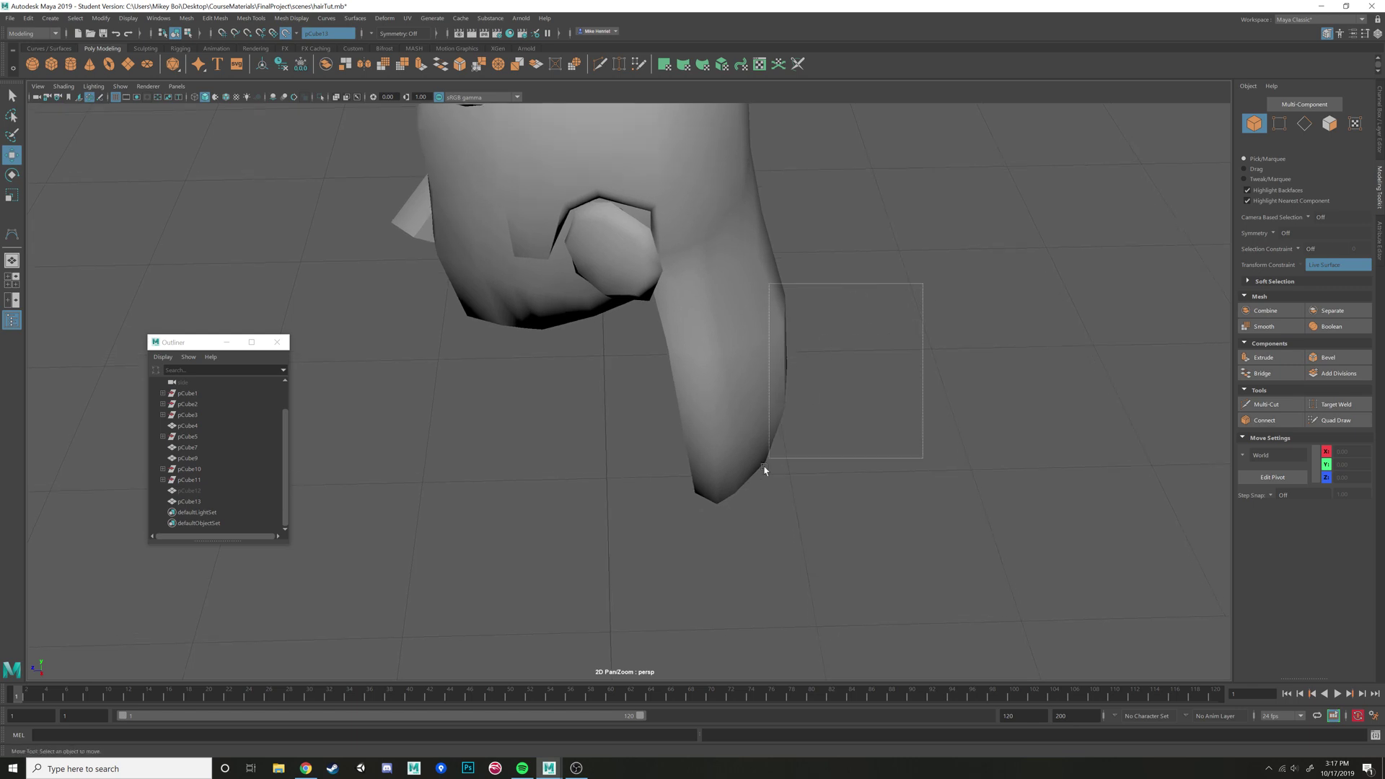
left_click_drag(928, 310, 789, 311, "alt")
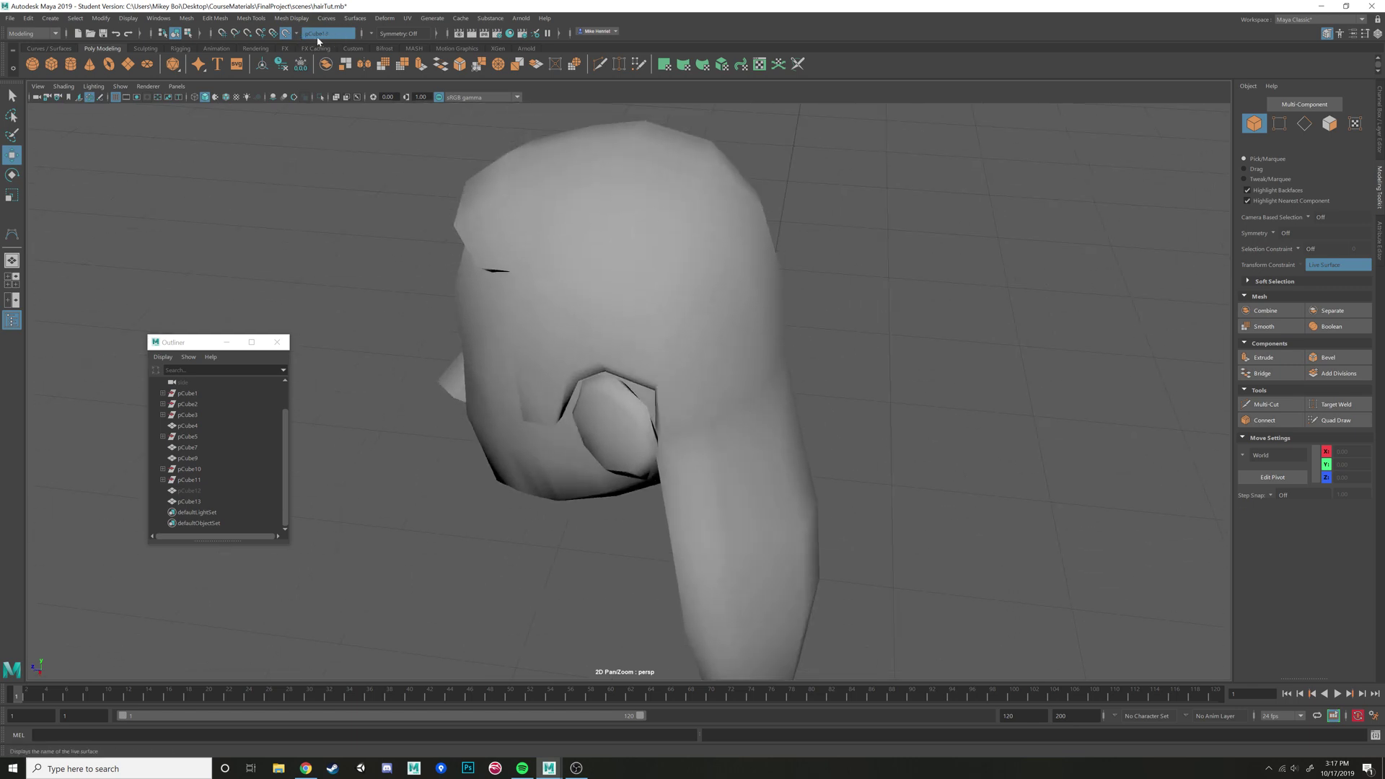
Start a CV curve on the live hair surface, placing its first points from the crown down behind the ear
left_click(57, 20)
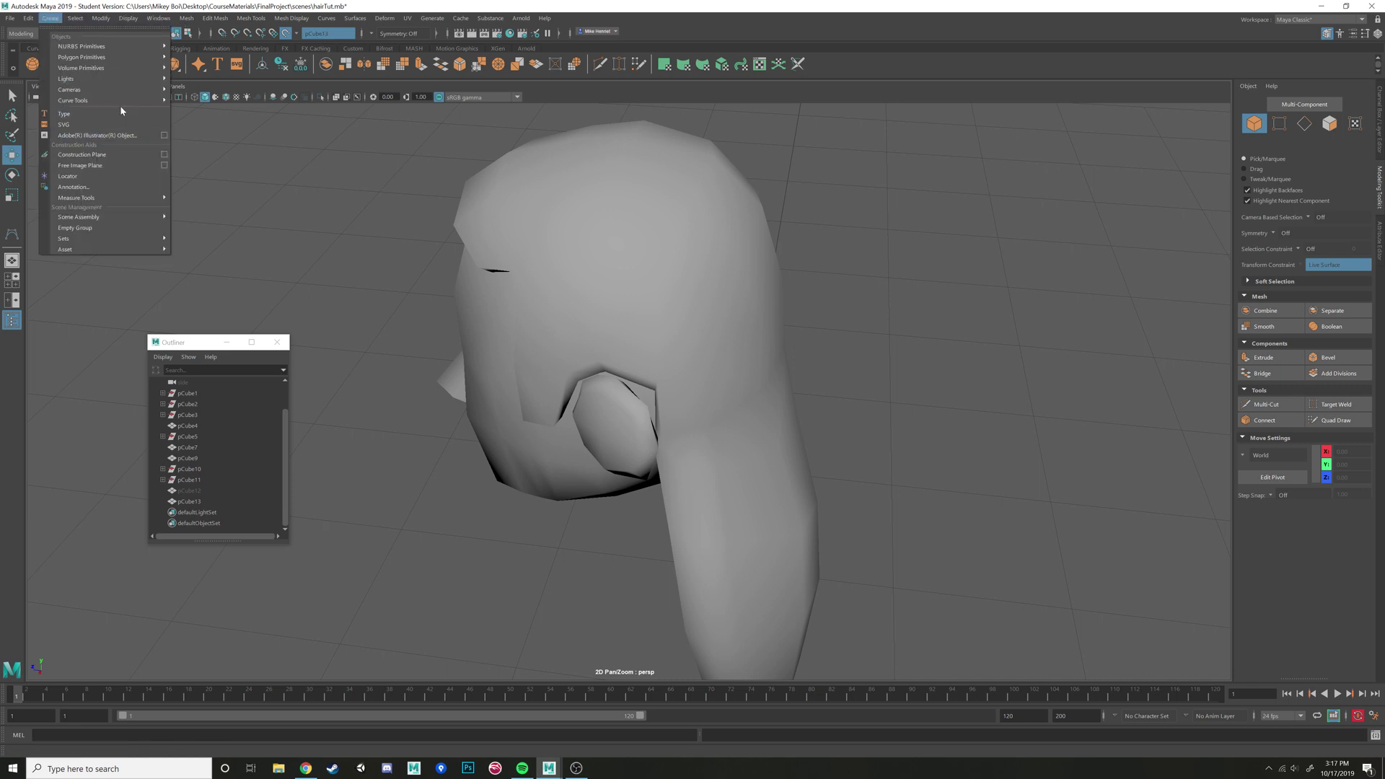
mouse_move(160, 104)
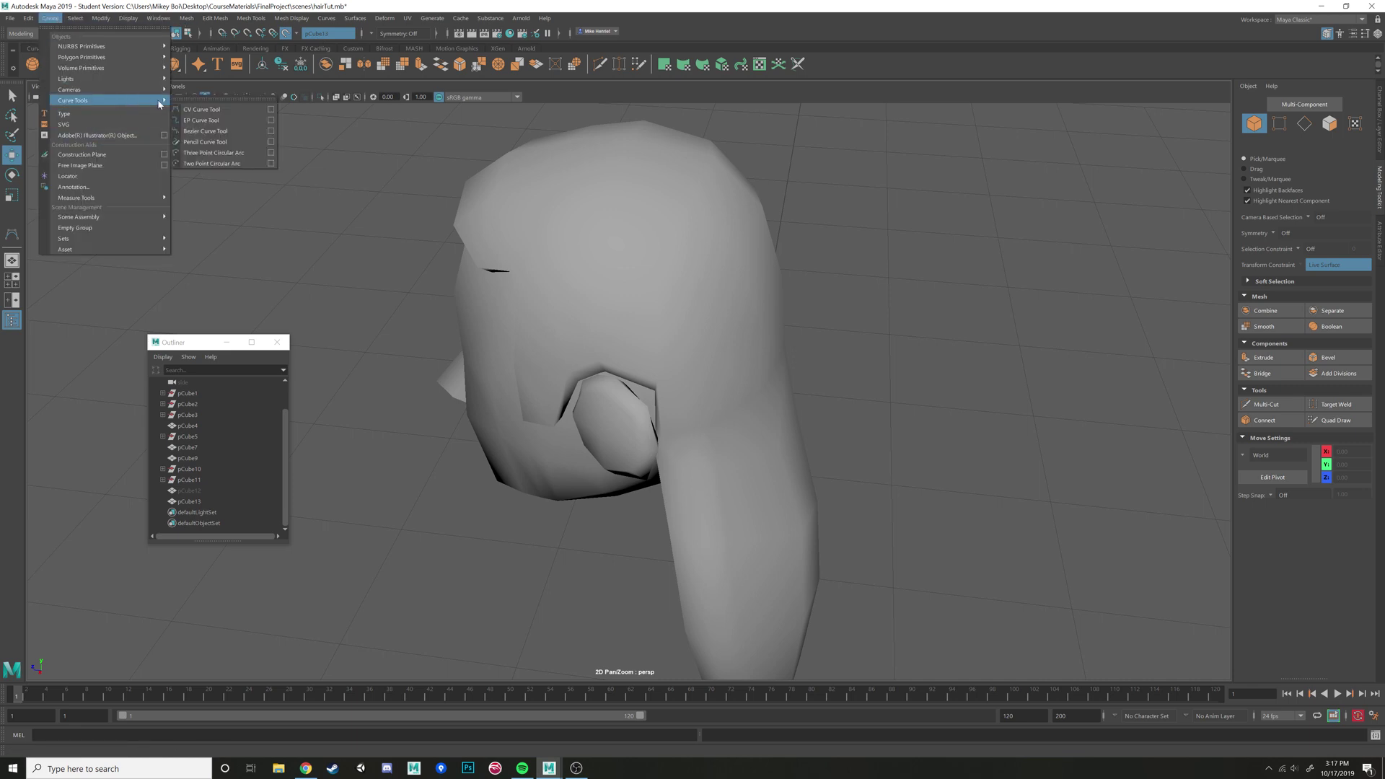
left_click(236, 109)
left_click(643, 184)
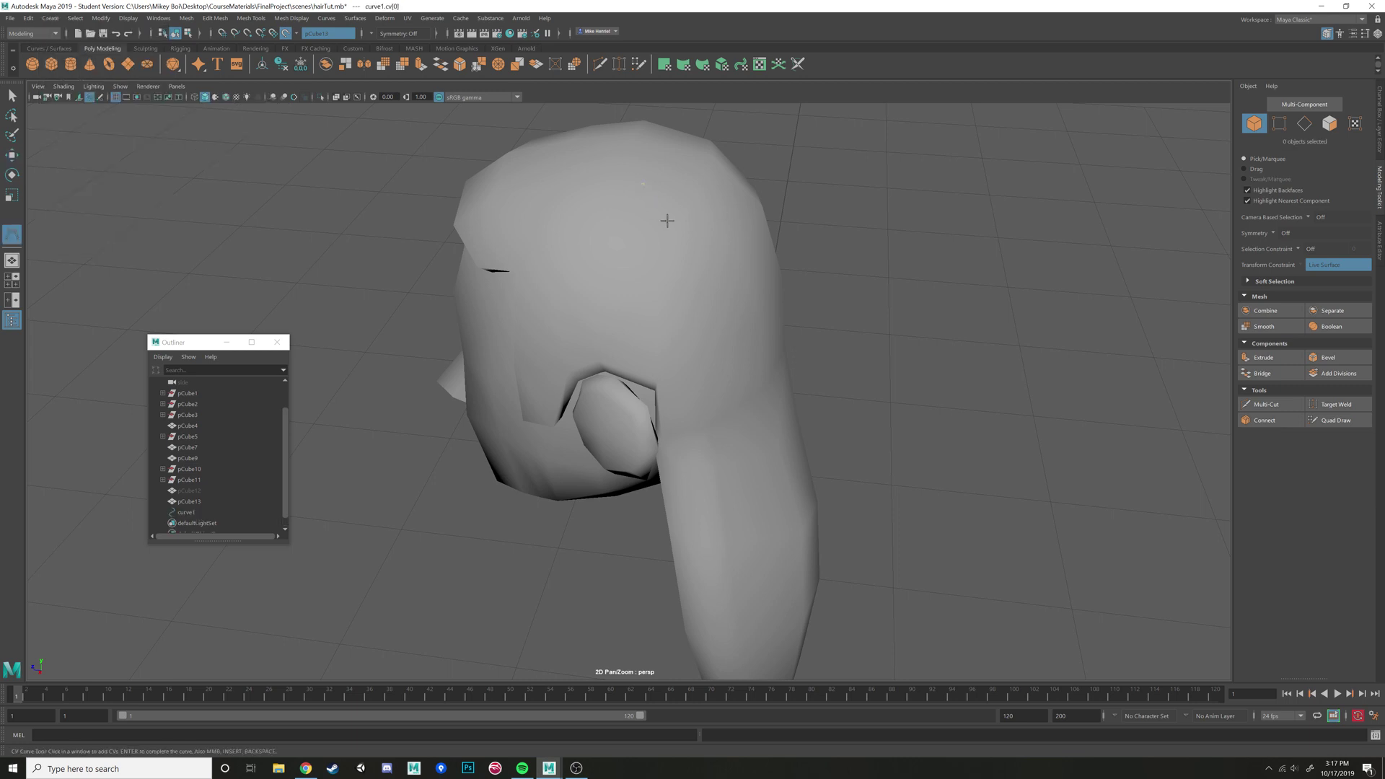
left_click_drag(686, 260, 668, 256, "alt")
middle_click_drag(668, 257, 605, 152, "alt")
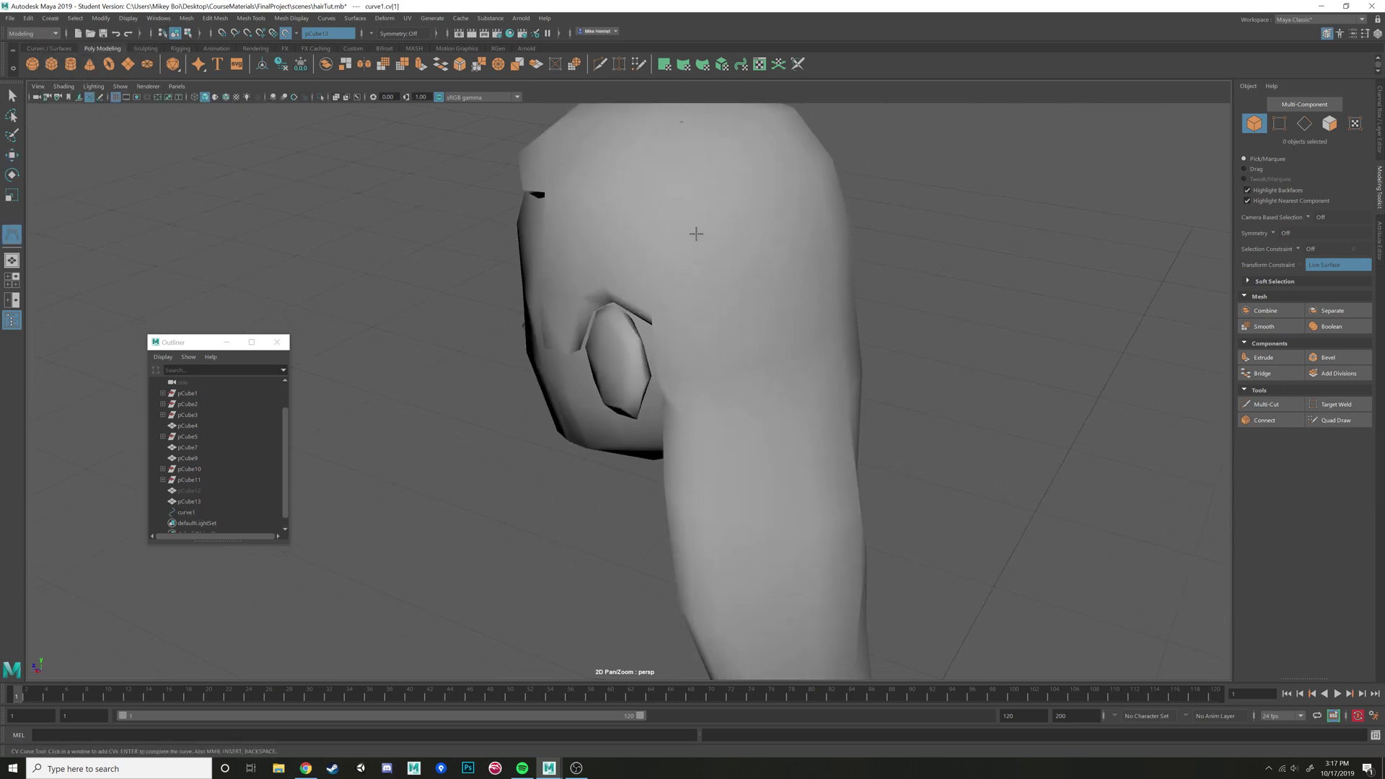
middle_click_drag(774, 387, 755, 281, "alt")
left_click(699, 306)
Continue the CV curve down the long back hair towards its lower edge and finish the curve
left_click_drag(730, 346, 749, 237, "alt")
left_click_drag(742, 304, 714, 345, "alt")
left_click(680, 369)
left_click(678, 376)
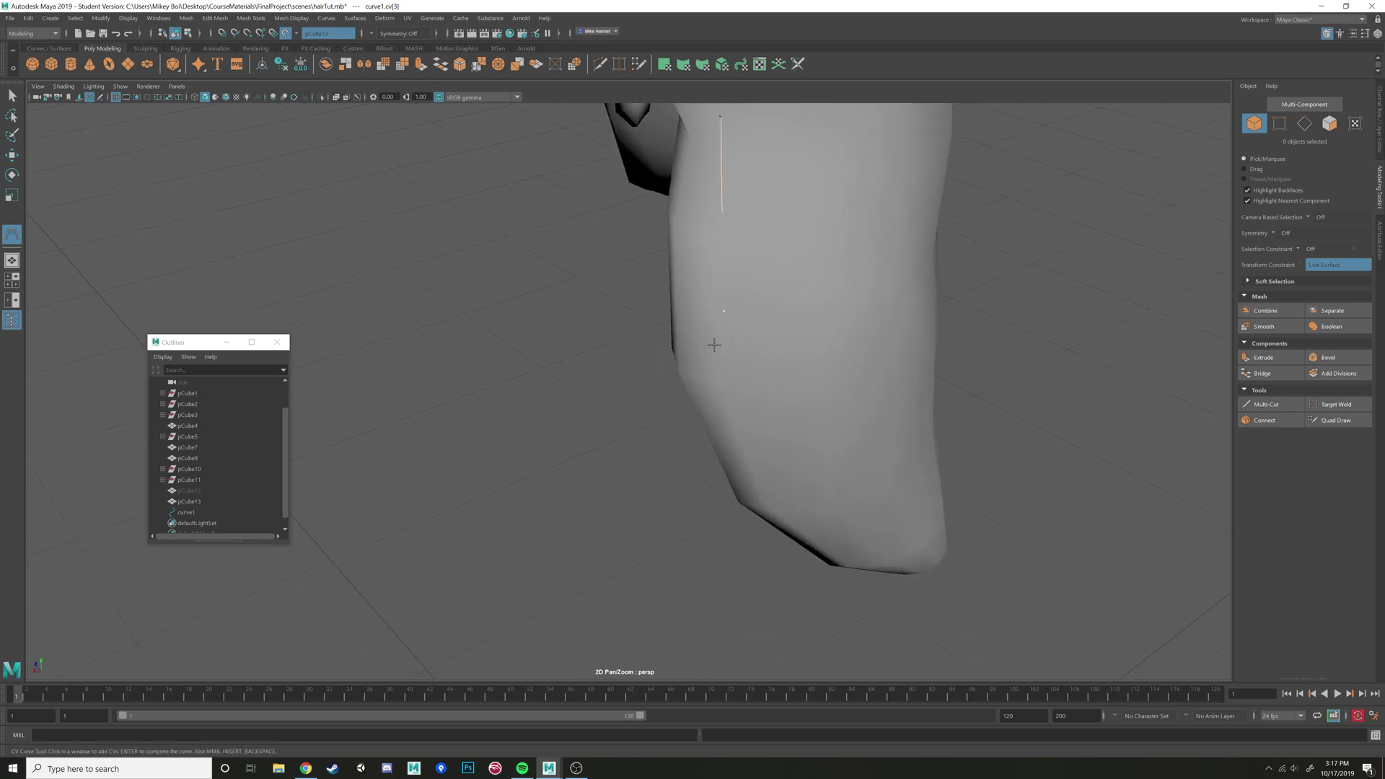
left_click(743, 460)
left_click_drag(742, 461, 750, 432, "alt")
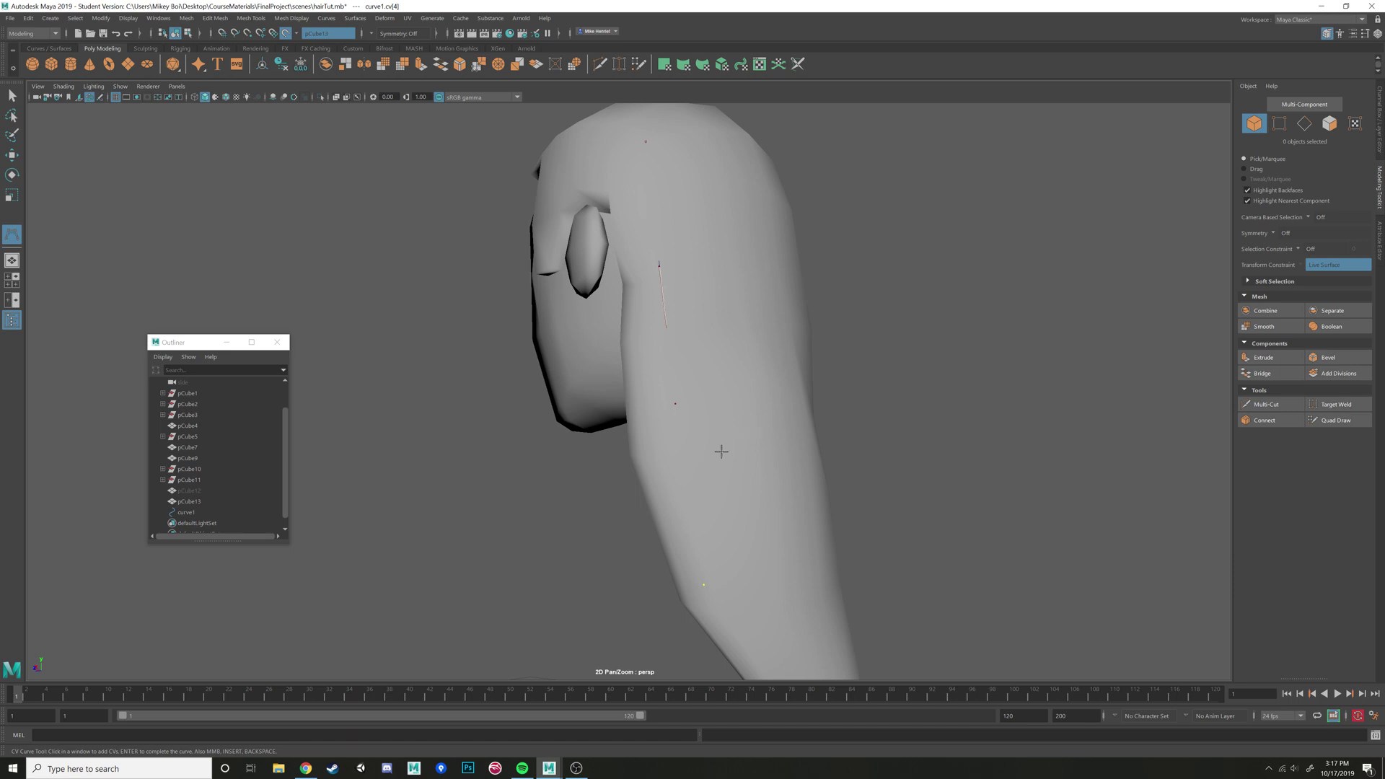
left_click_drag(747, 471, 707, 479, "alt")
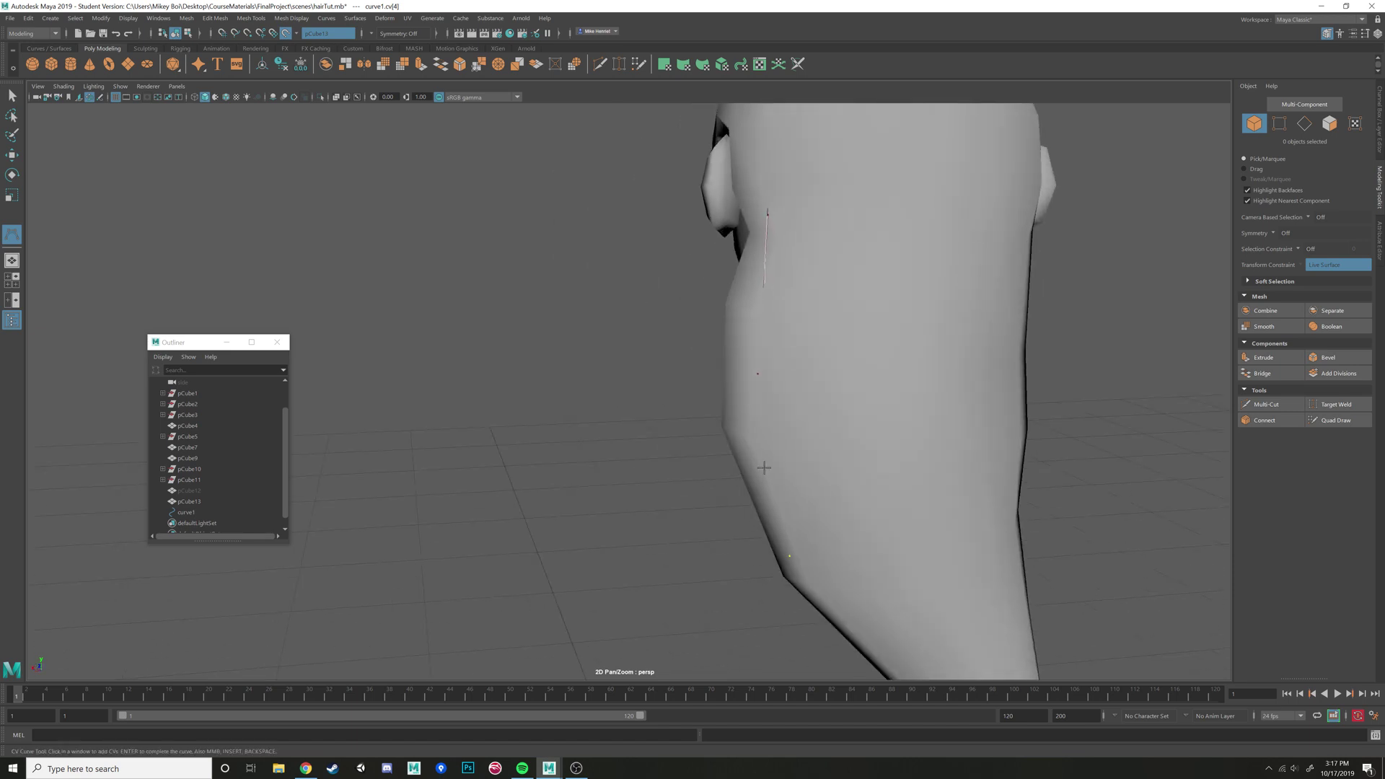
key("w")
Display the scene in wireframe and select the curve's control vertex just above its lower end
middle_click_drag(786, 452, 767, 463, "alt")
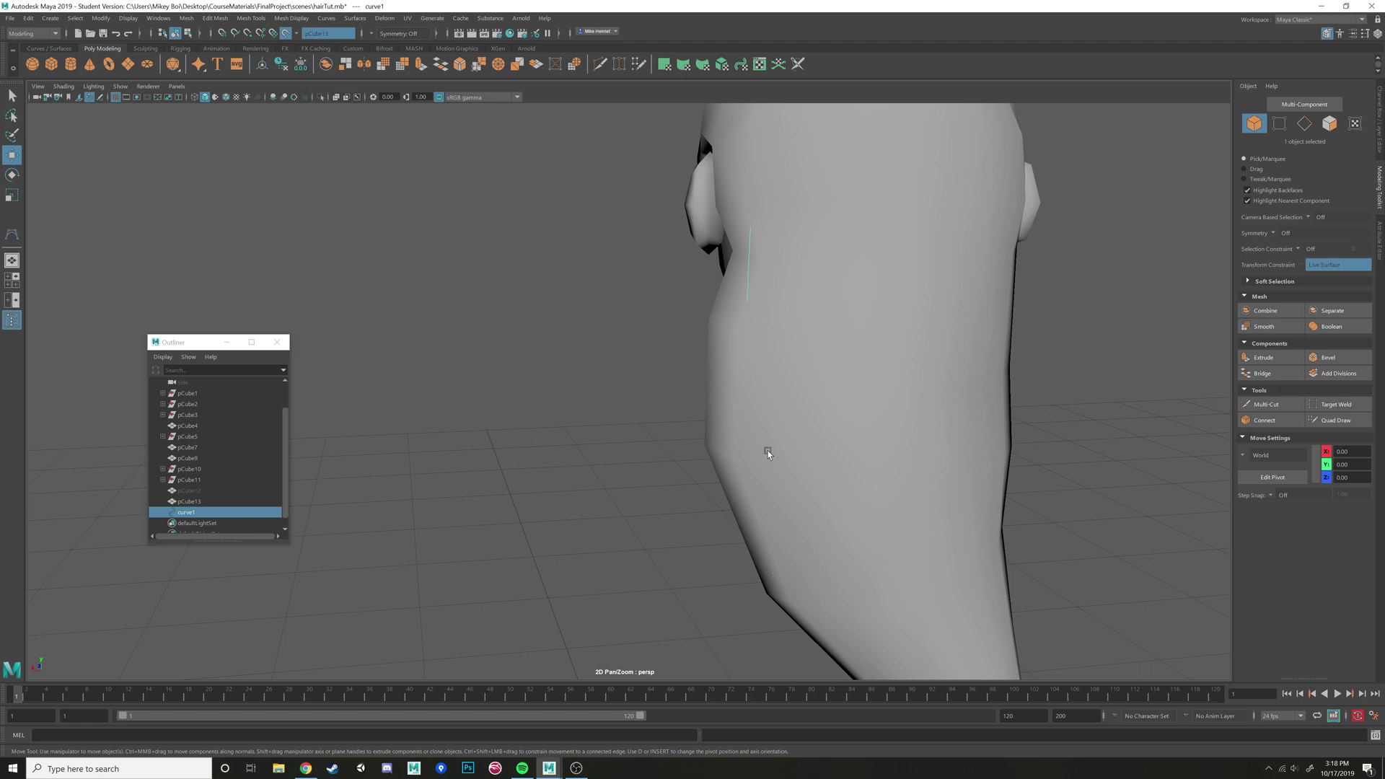
key("4")
scroll(768, 440, "down", 8)
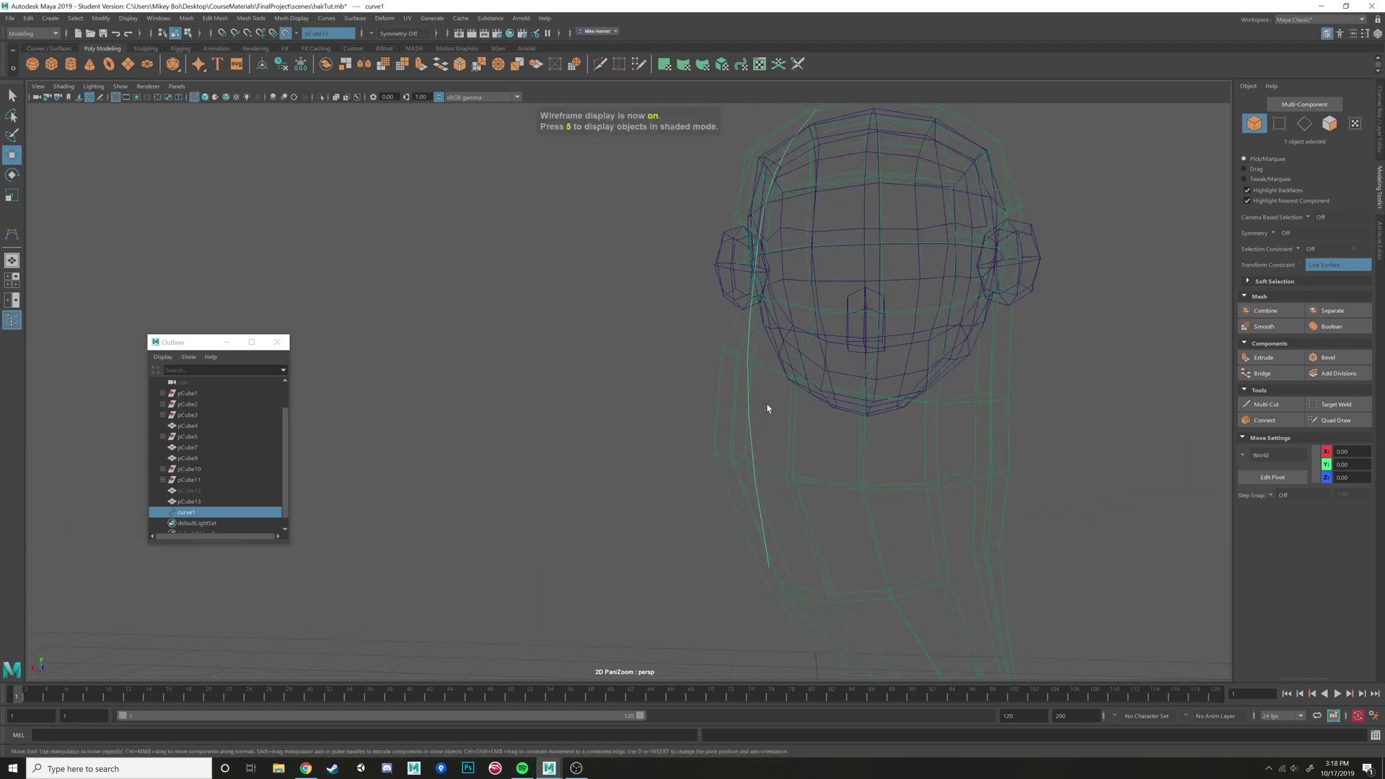
left_click_drag(768, 408, 711, 321, "alt")
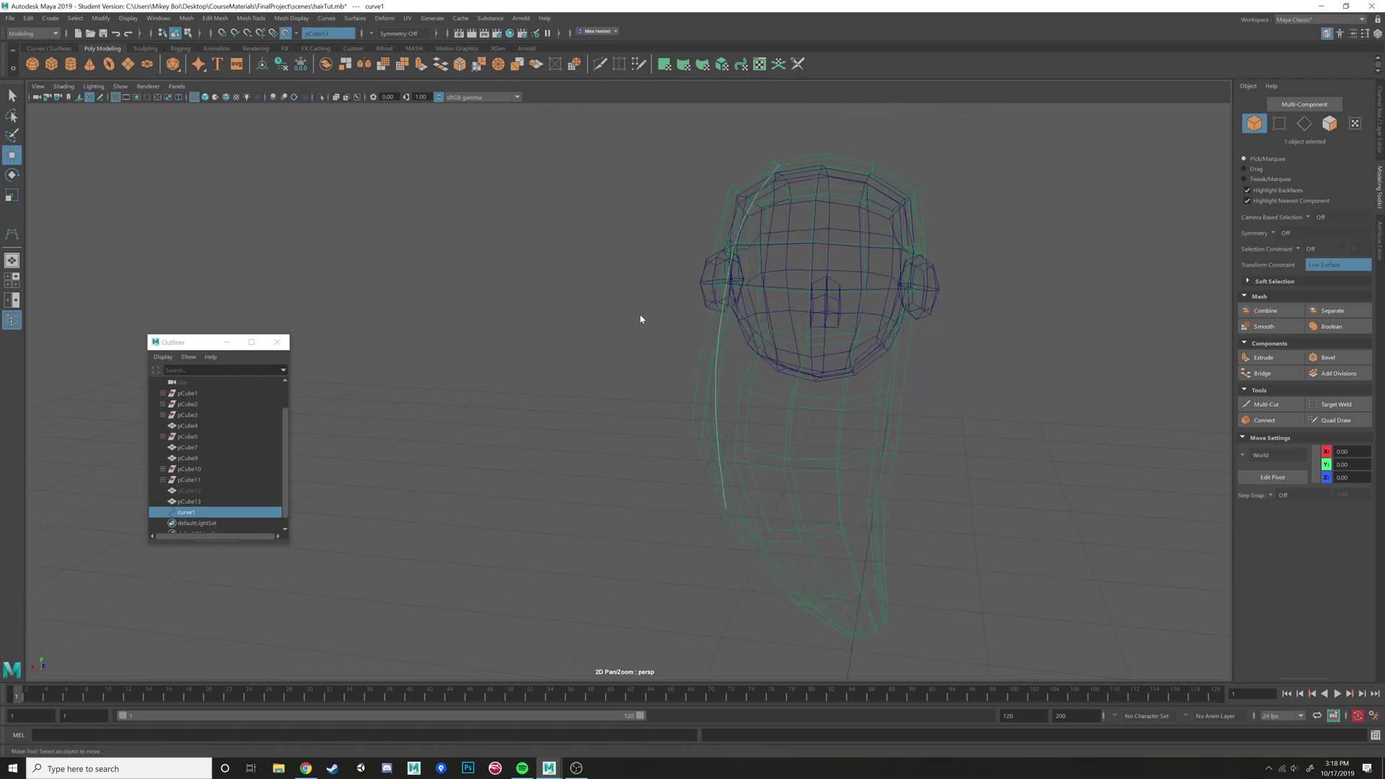
right_click_drag(640, 319, 593, 320)
left_click_drag(655, 393, 759, 443)
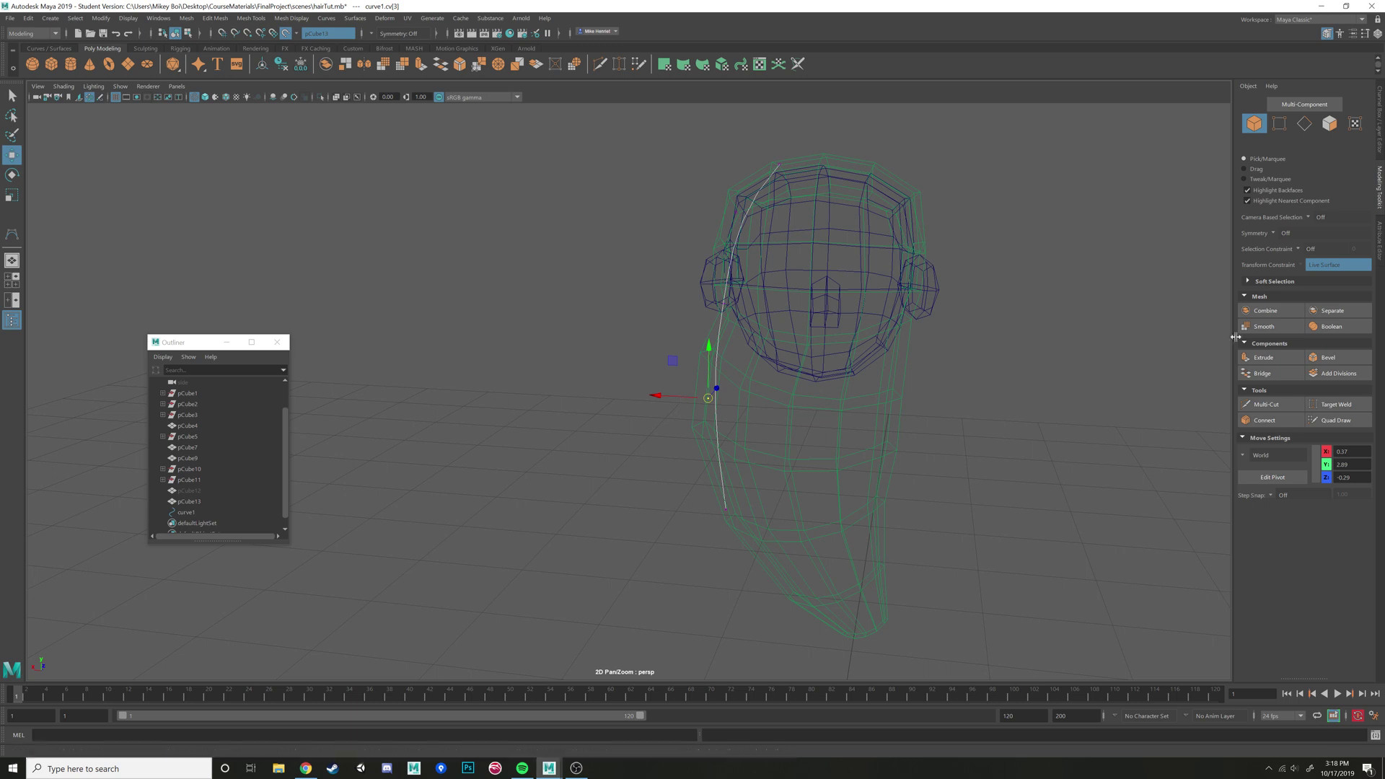
Try to move the selected control vertex while the hair is live, and undo each move
left_click_drag(678, 397, 798, 433)
left_click_drag(793, 375, 772, 456, "alt")
key("ctrl+z")
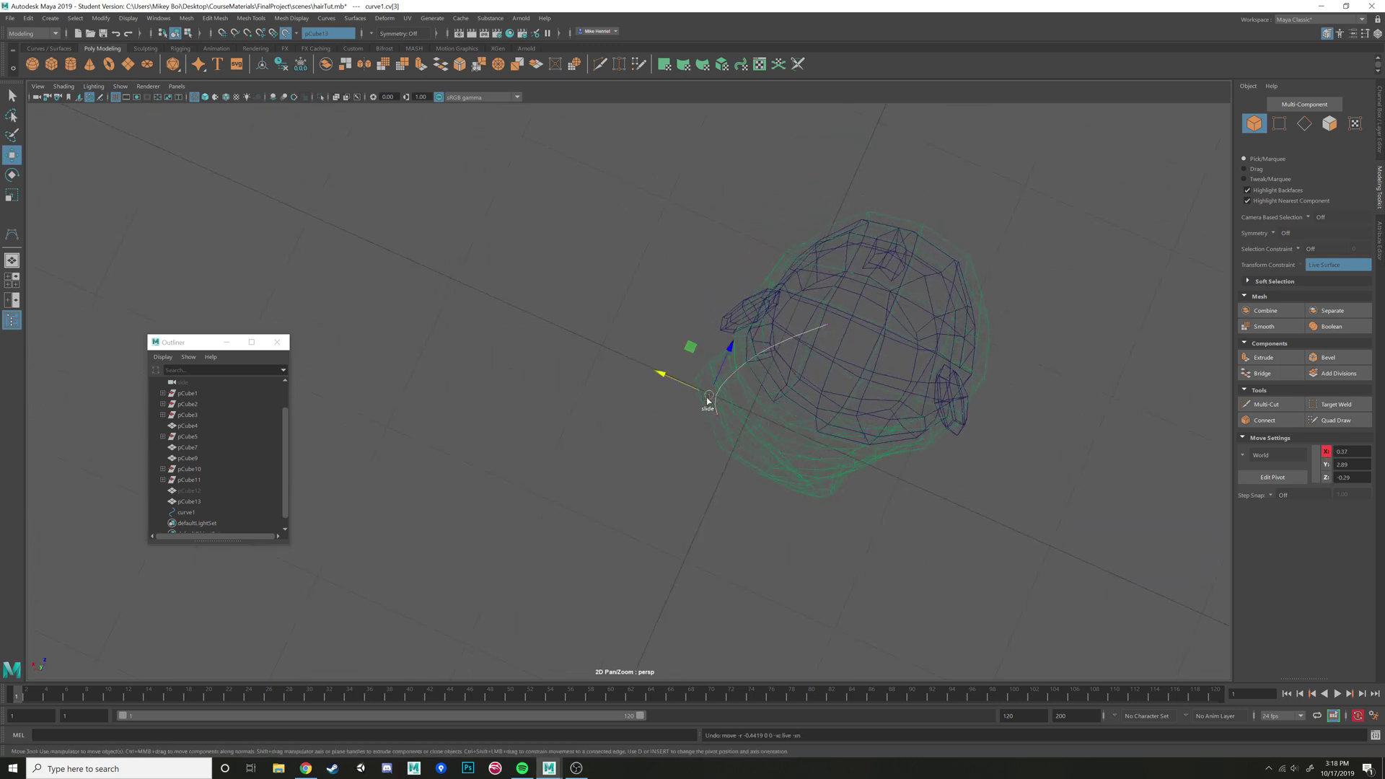
left_click_drag(707, 398, 822, 572)
key("ctrl+z")
left_click_drag(668, 401, 695, 322, "alt")
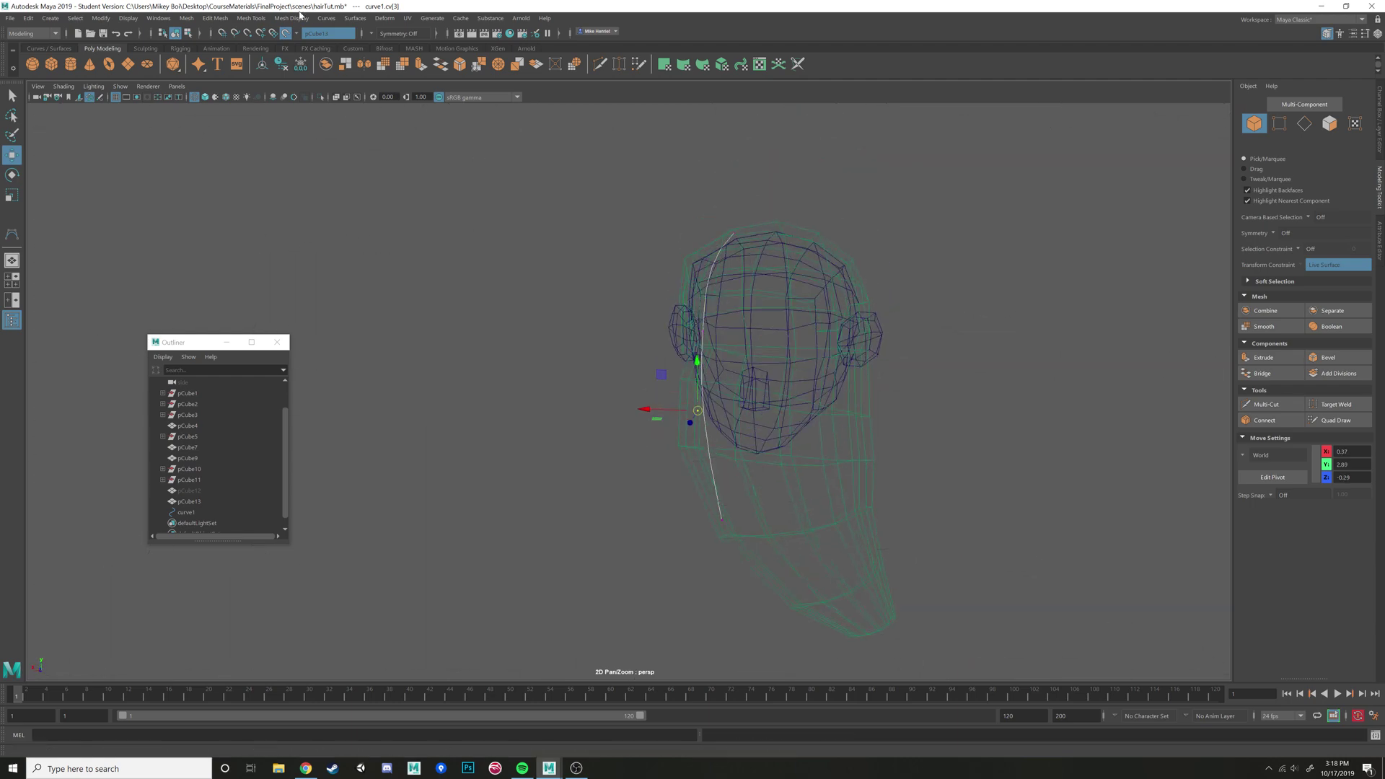
Turn off the live surface and pull the curve's two lowest control vertices outward from the hair
left_click(287, 33)
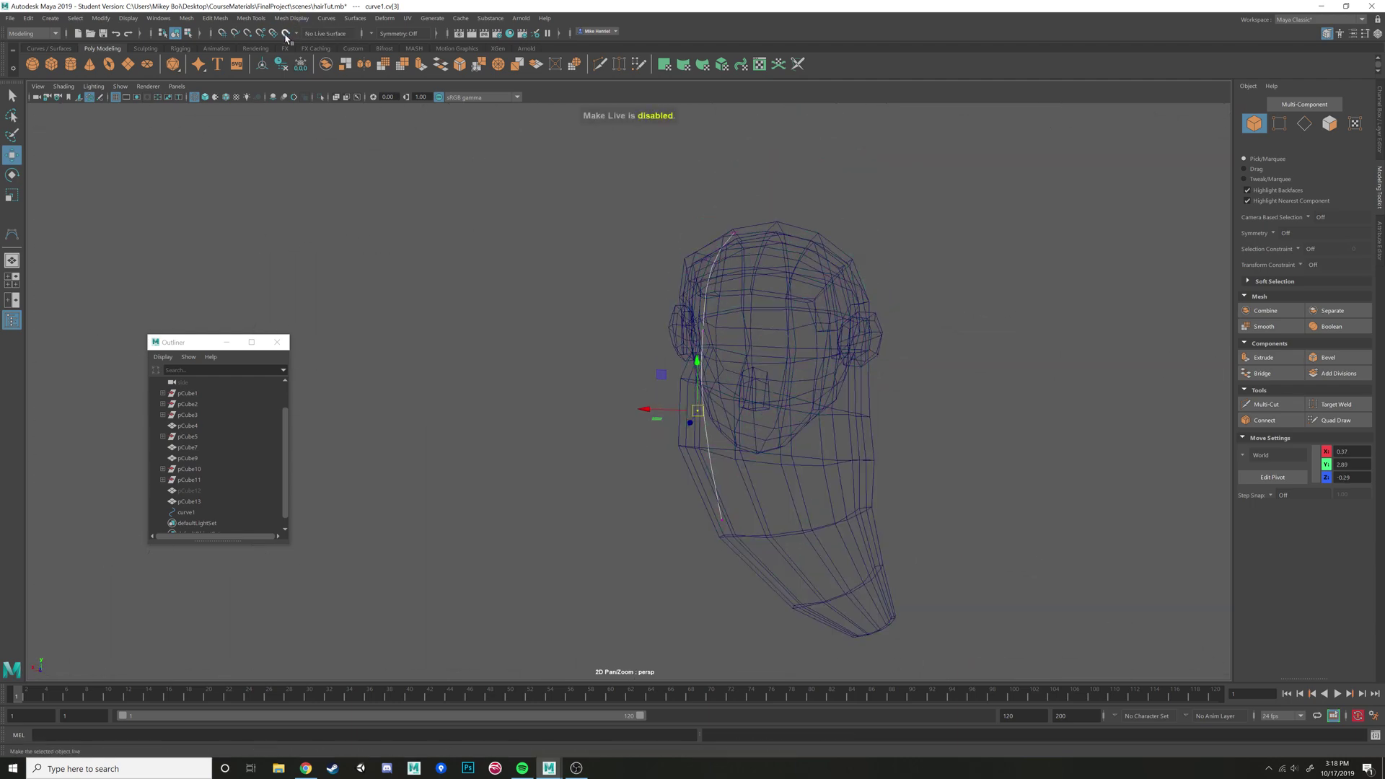
left_click_drag(649, 339, 685, 405, "alt")
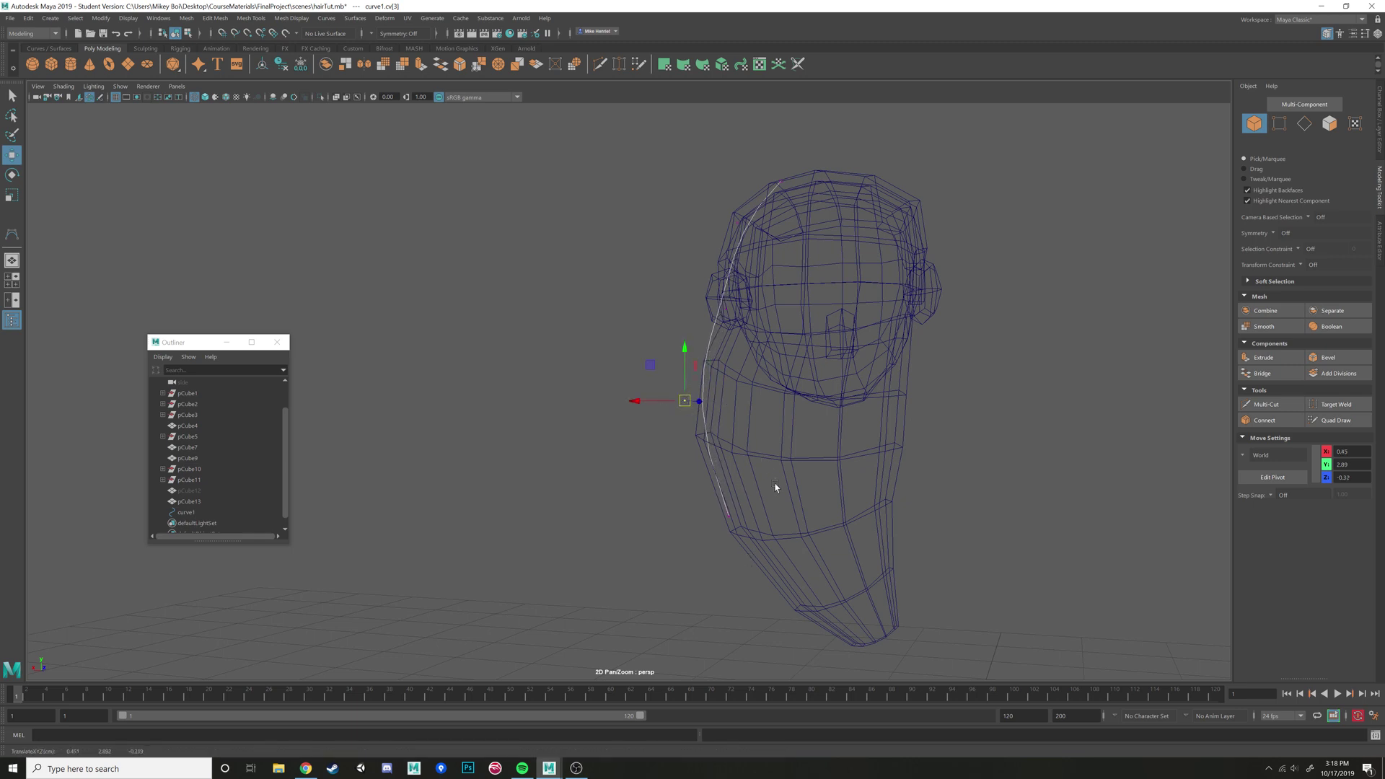
left_click(728, 514)
left_click_drag(729, 514, 692, 527)
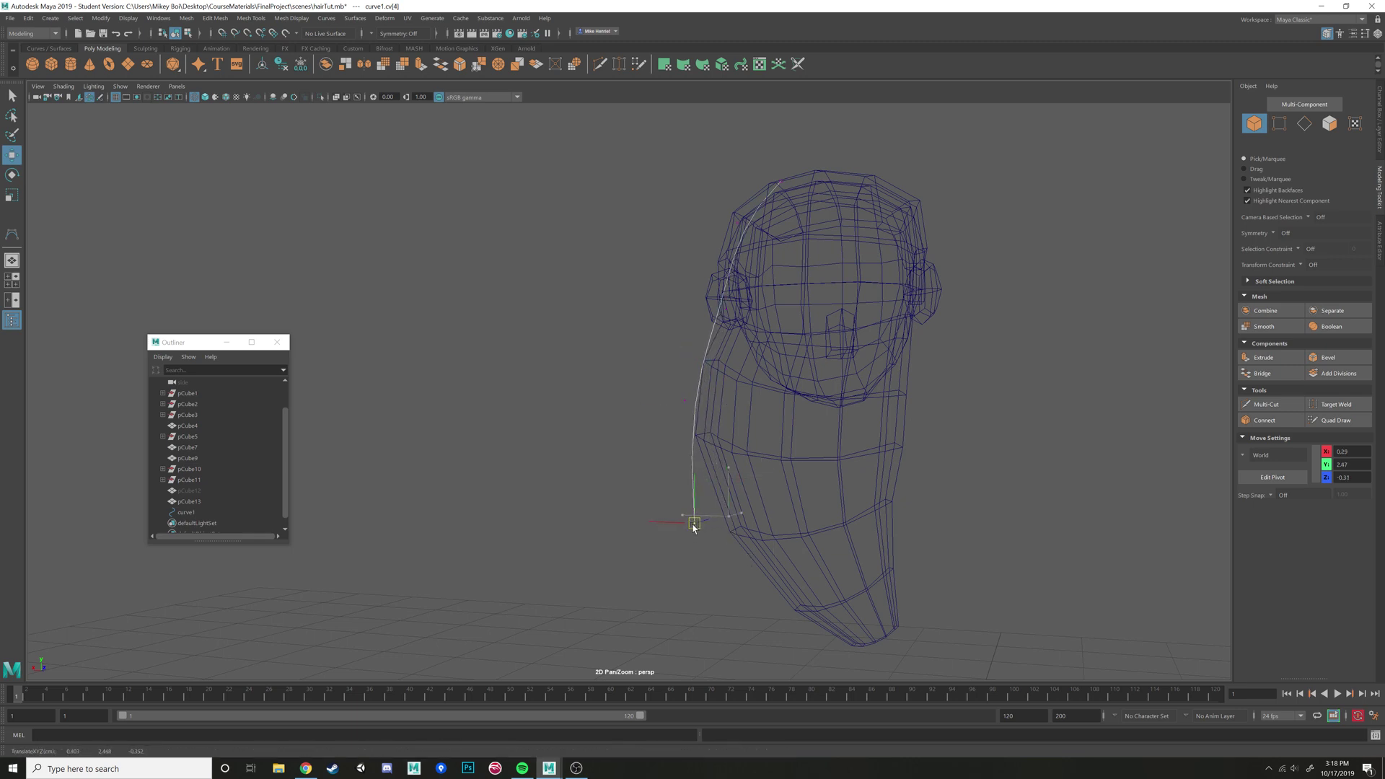
left_click(685, 401)
left_click_drag(690, 404, 696, 403)
Move the curve's control vertices near the ear and upper head outward to lift the strand off the hair
middle_click_drag(695, 403, 680, 448, "alt")
left_click_drag(680, 448, 707, 366, "alt")
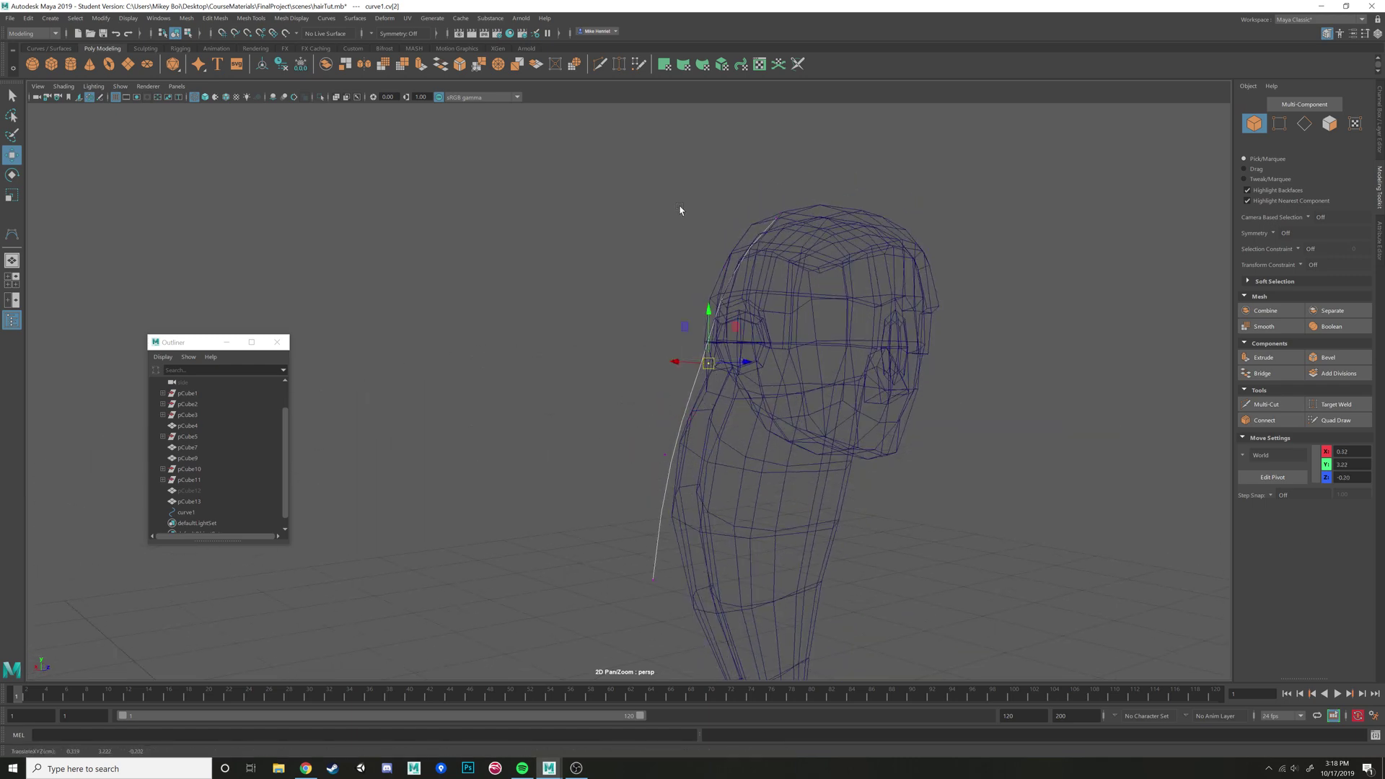
left_click_drag(689, 216, 756, 313)
left_click_drag(725, 267, 544, 430)
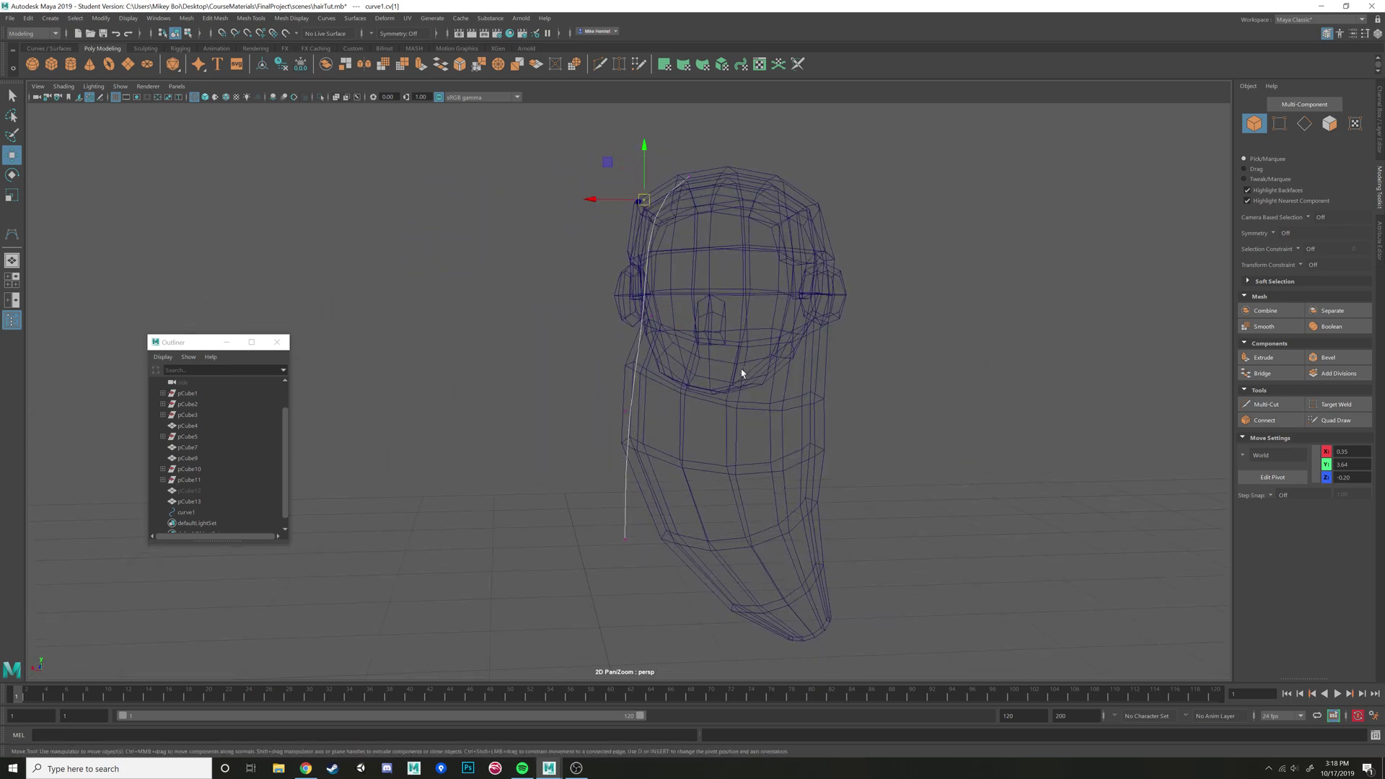
Return to shaded display in object mode, clear the selection, and check the curve against the back of the hair
key("5")
mouse_move(738, 377)
left_mouse_down("alt")
mouse_move(736, 350)
mouse_move(714, 408)
mouse_move(897, 424)
mouse_move(803, 427)
left_mouse_up("alt")
left_click(729, 404)
left_click(766, 421)
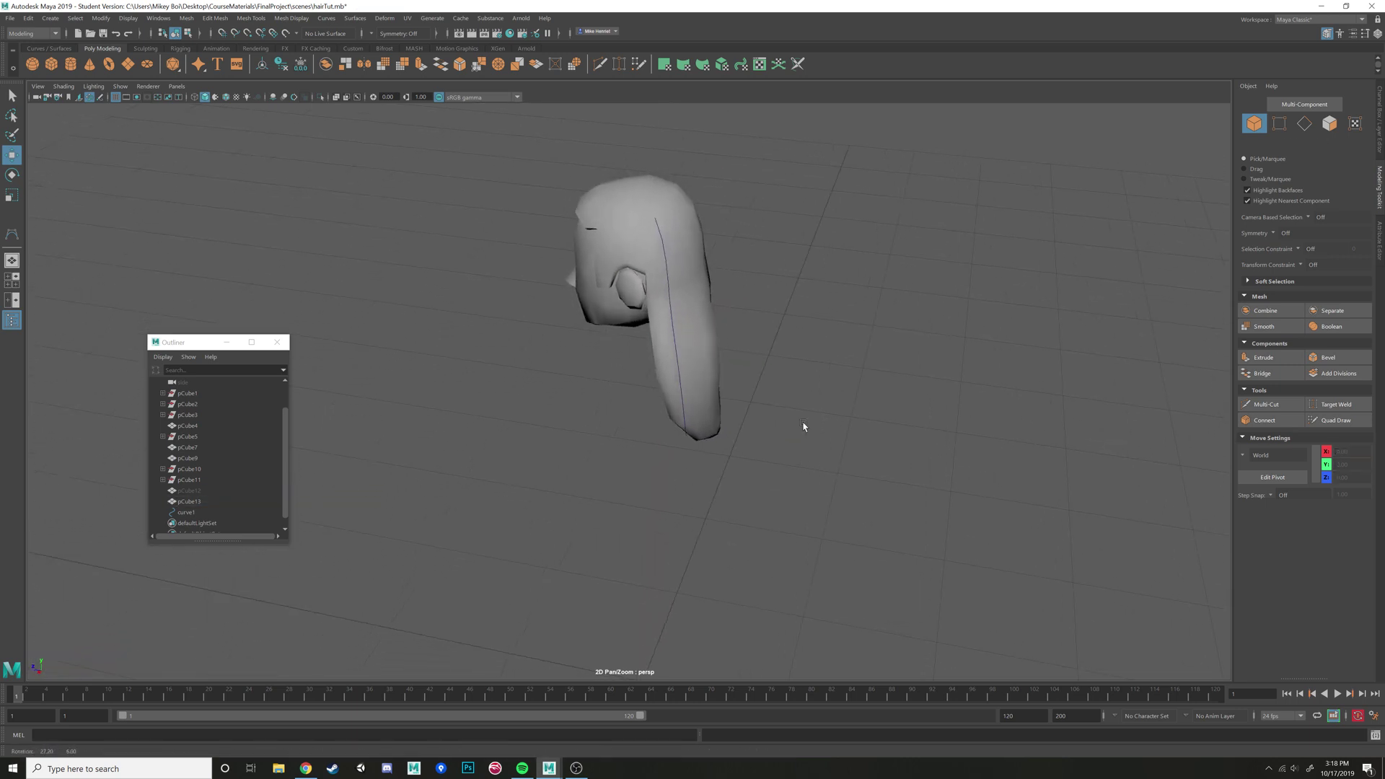
left_click_drag(625, 412, 604, 423, "alt")
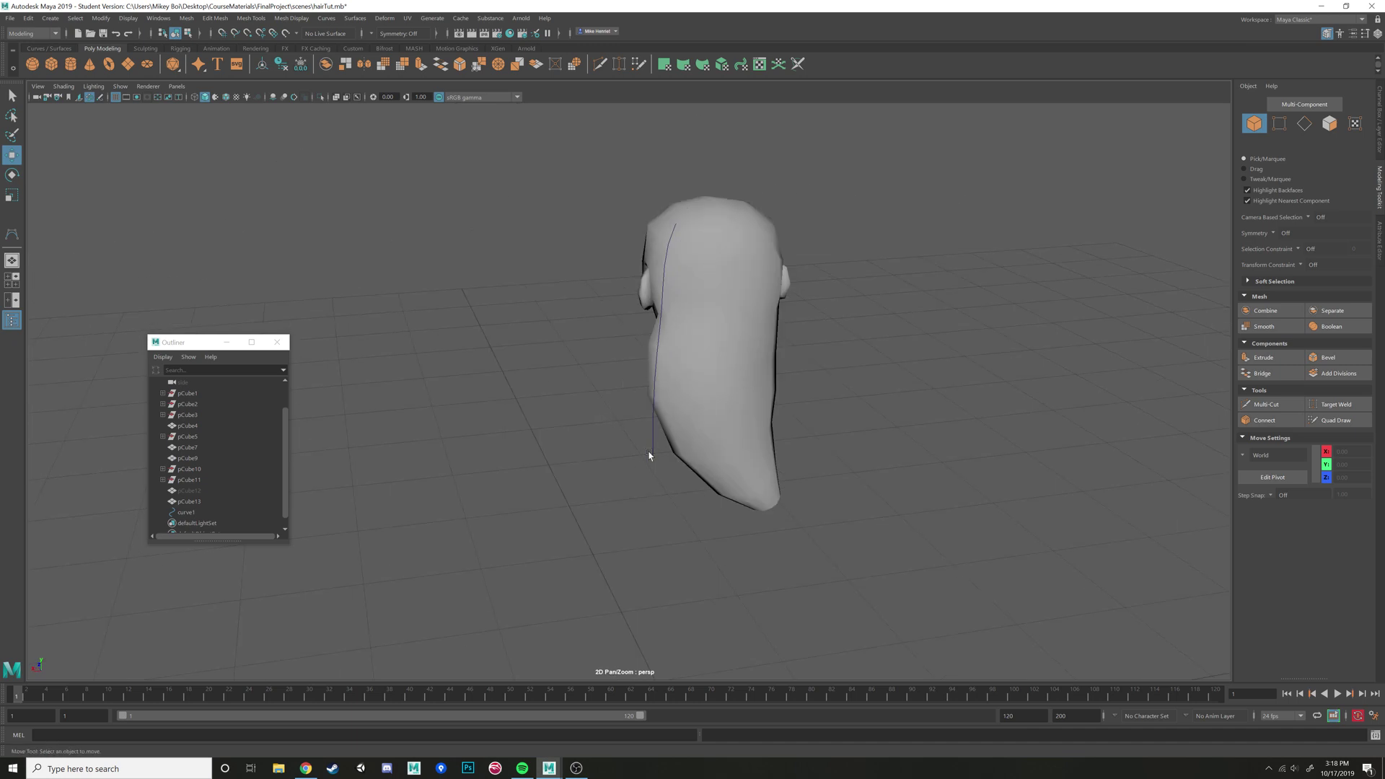
scroll(634, 404, "up", 4)
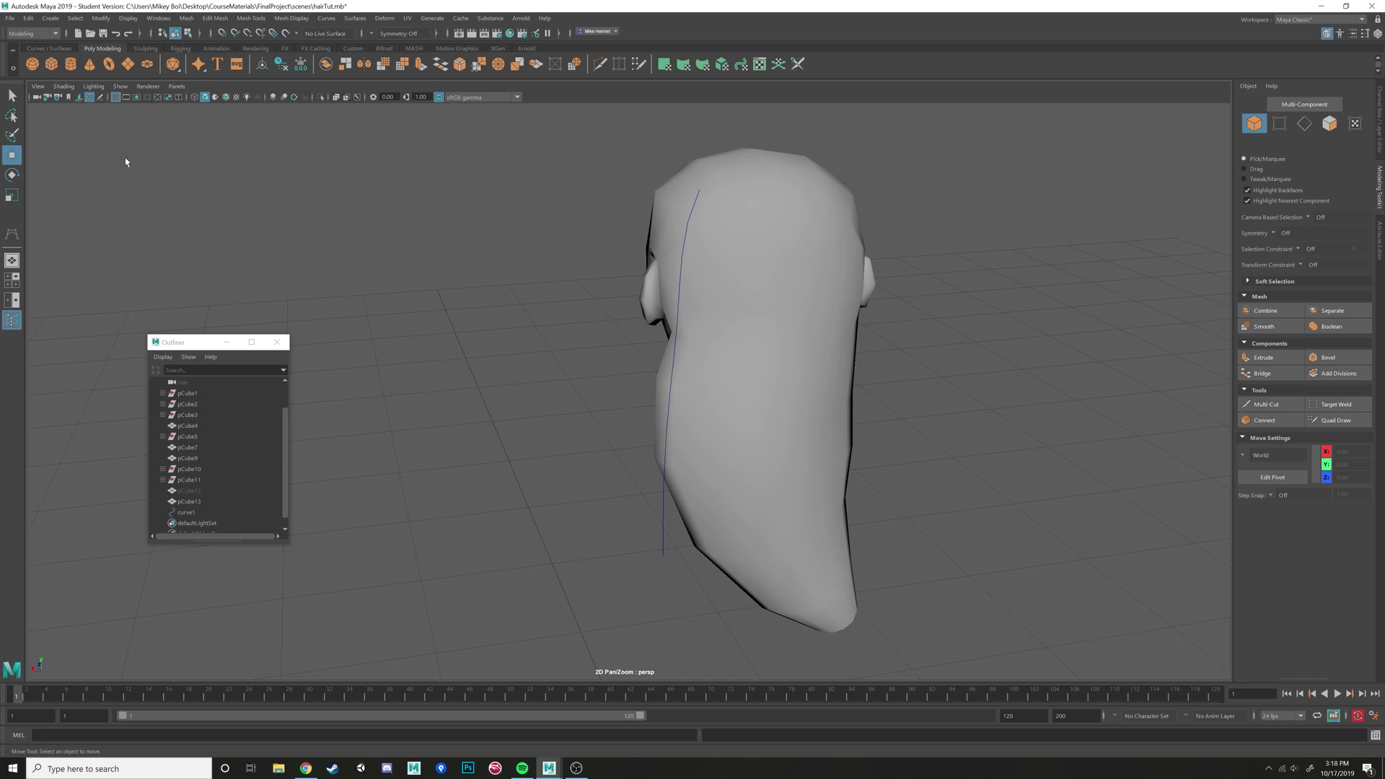
Create a polygon cylinder on the grid below the head
left_click_drag(125, 161, 247, 176, "alt")
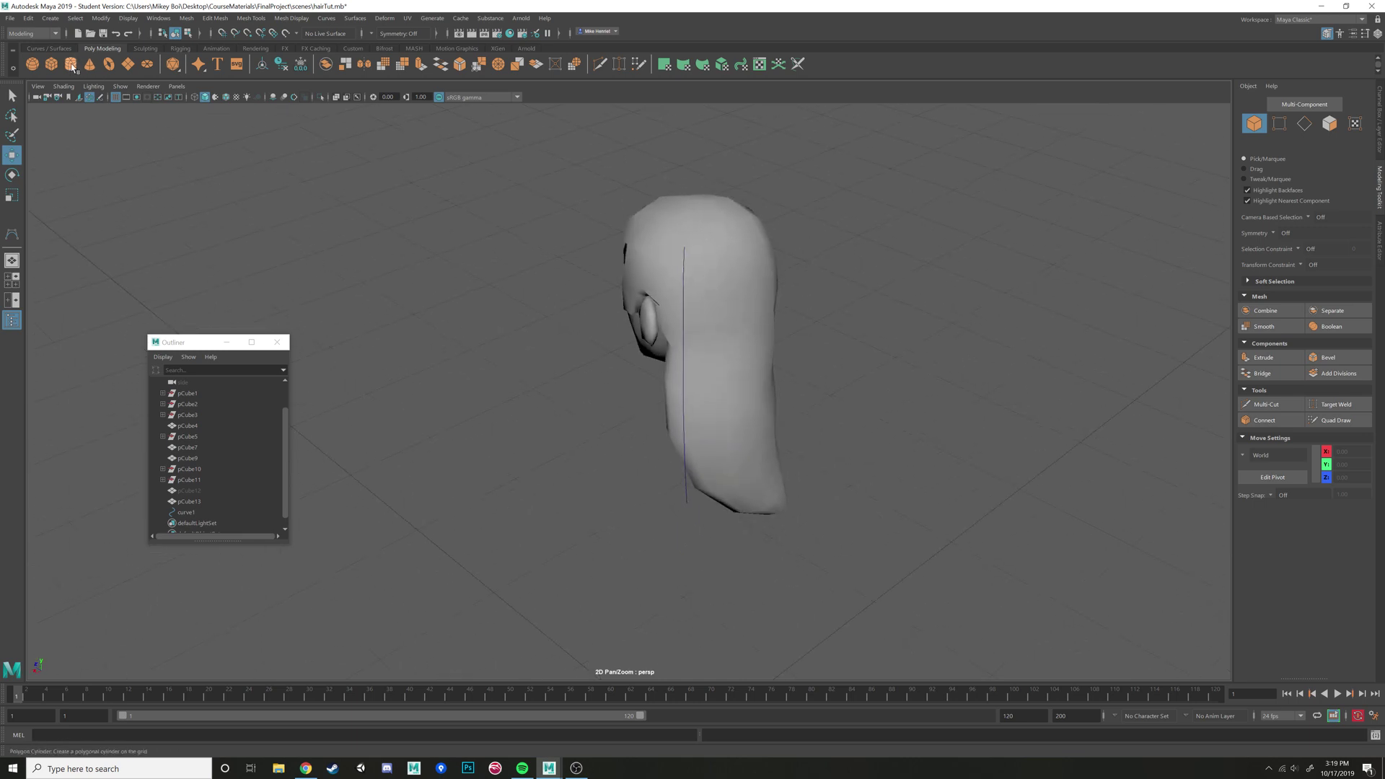
middle_click_drag(533, 440, 503, 163, "alt")
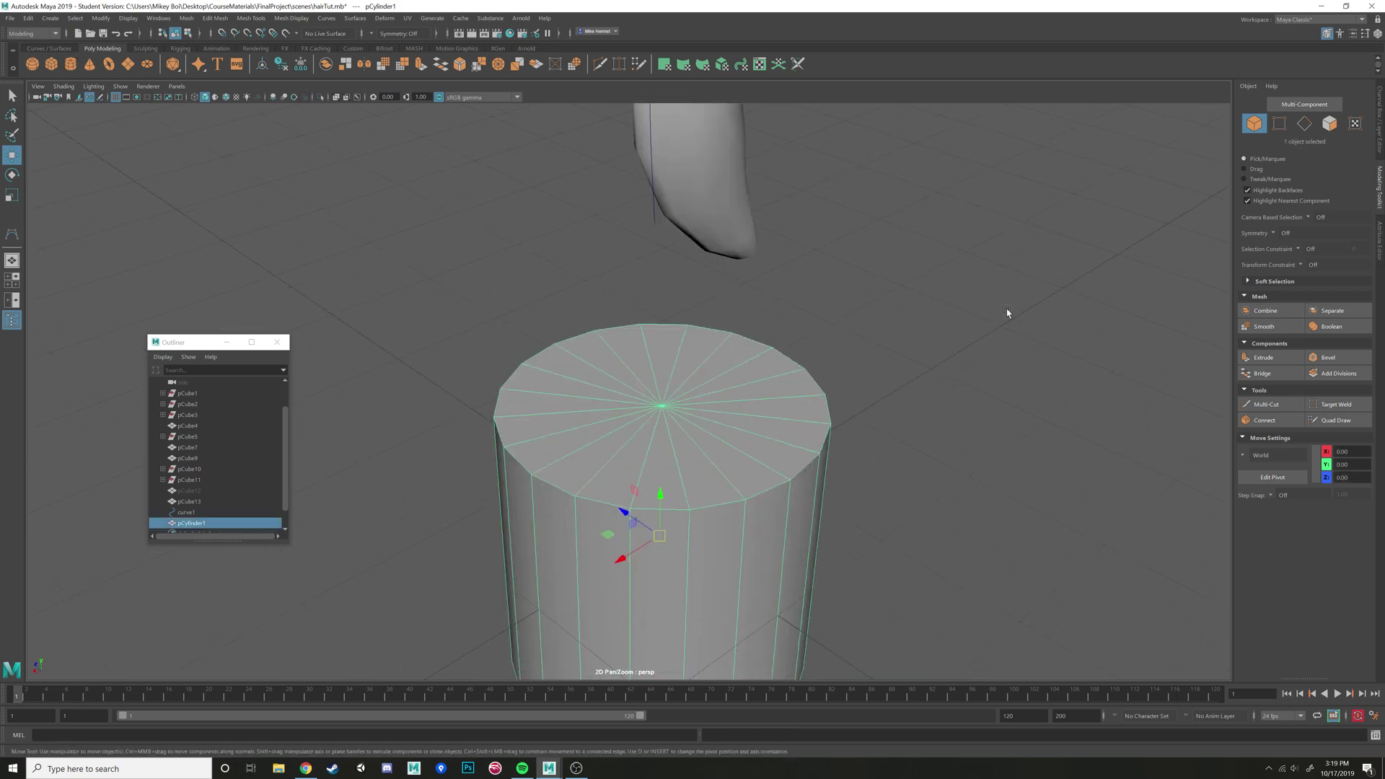
Set the new cylinder's axis subdivisions to 8
left_click(1378, 115)
left_click(1273, 231)
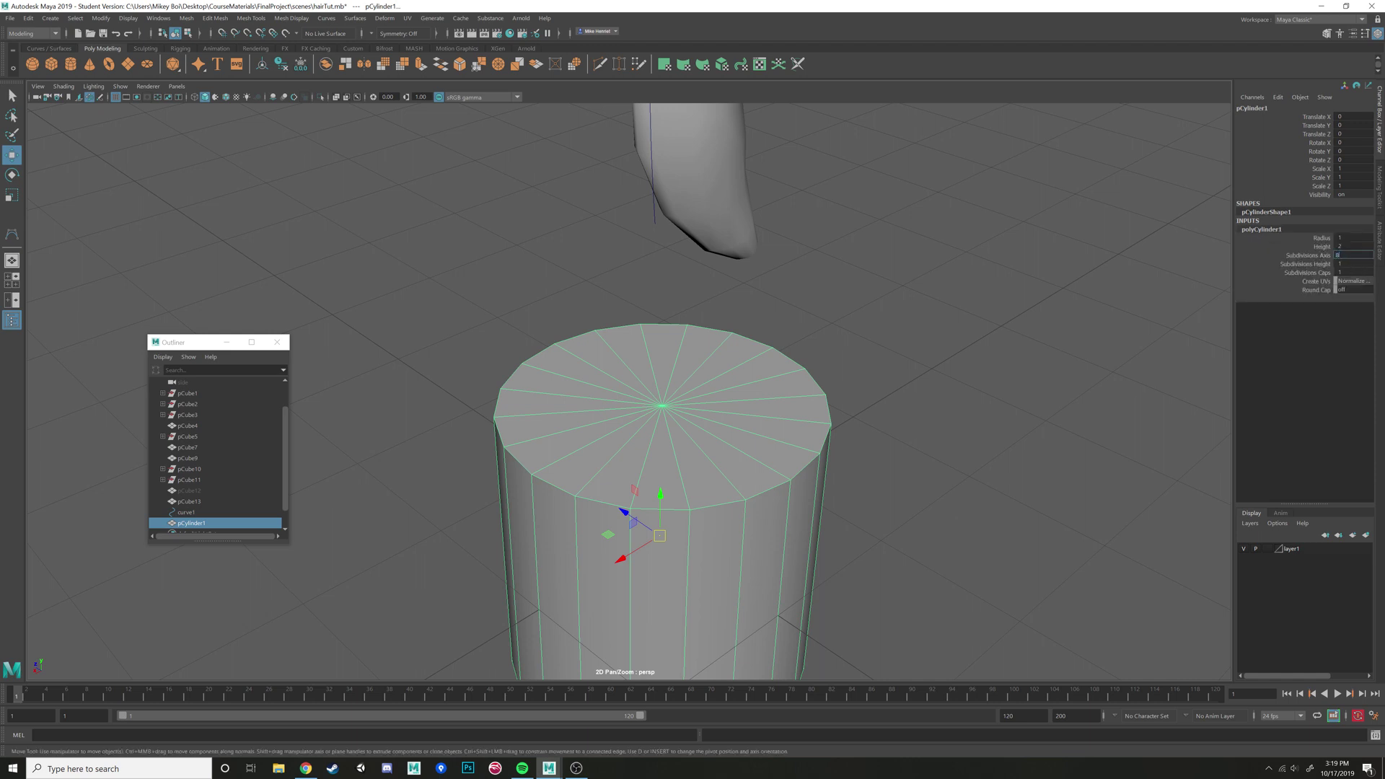
type("8")
key("Return")
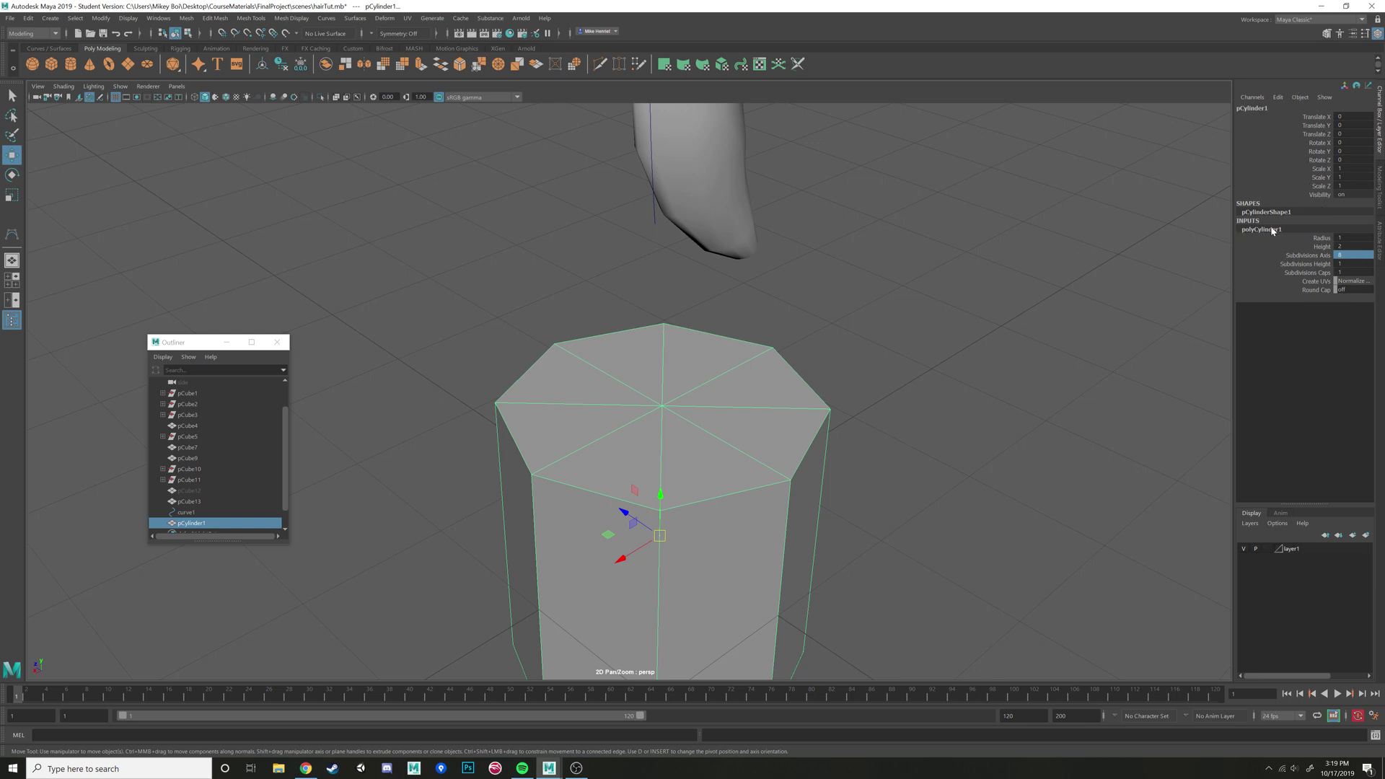
Scale the cylinder down uniformly to about 0.032
left_click_drag(690, 394, 691, 400, "alt")
key("e")
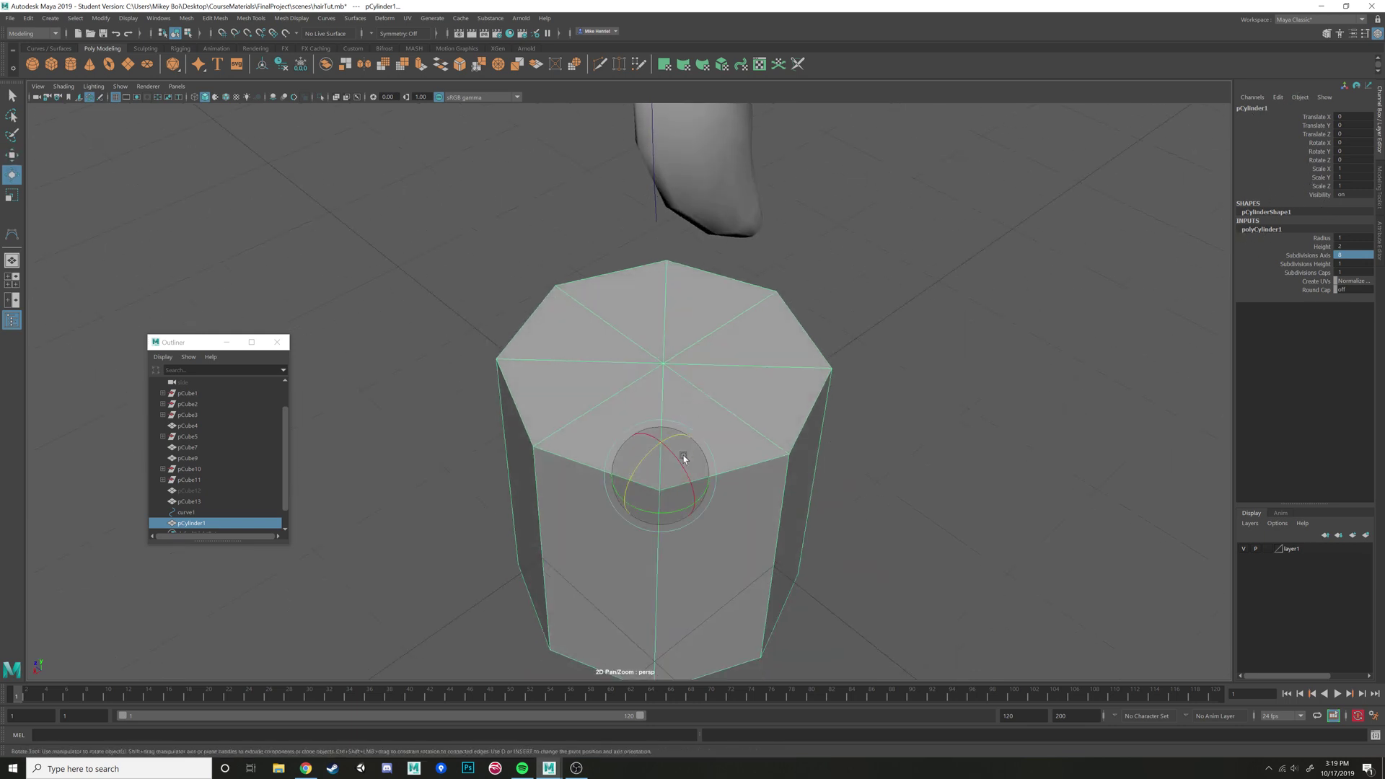
key("r")
left_click_drag(659, 473, 403, 477)
key("w")
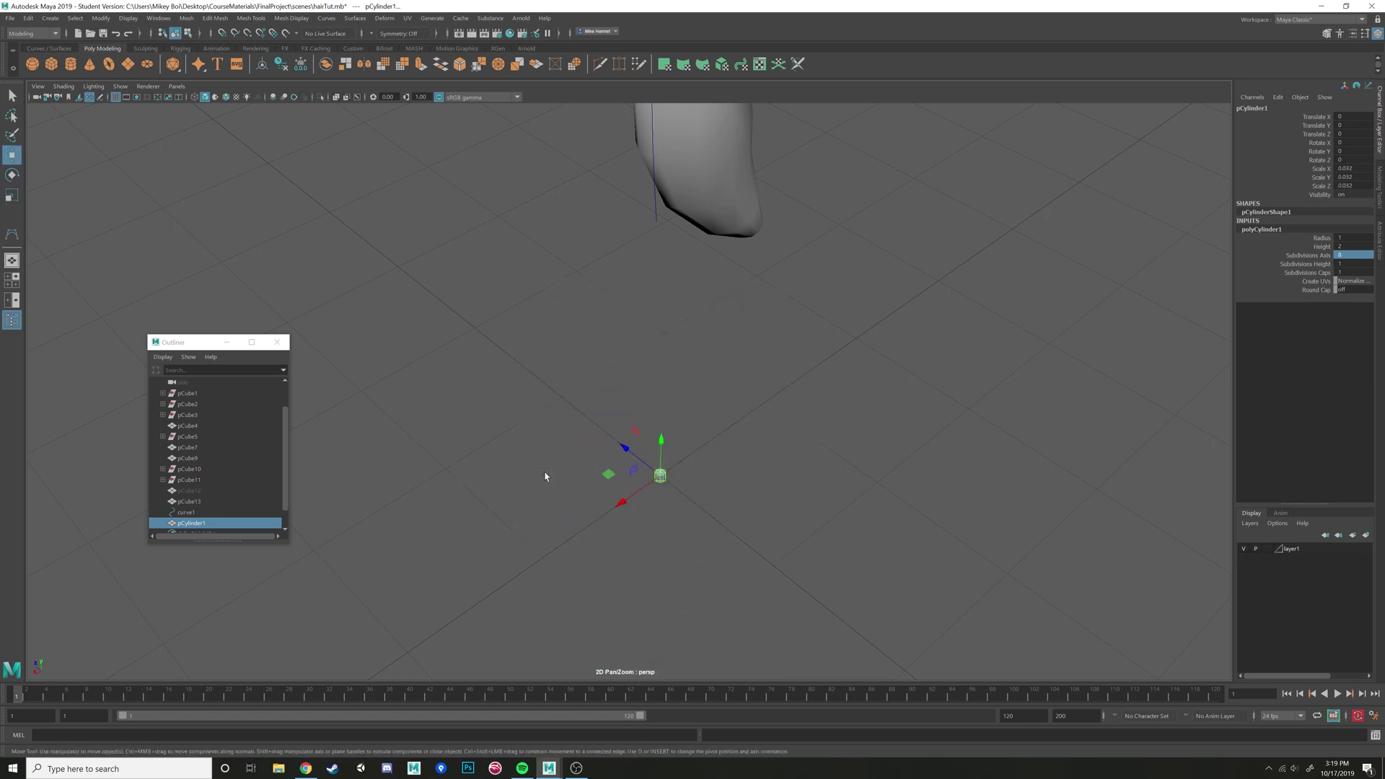
Move the small cylinder up beside the crown, near the upper end of the hair curve
left_click_drag(543, 476, 596, 450, "alt")
left_click_drag(578, 513, 605, 142)
middle_click_drag(671, 245, 662, 471, "alt")
left_click_drag(662, 472, 577, 422, "alt")
left_click_drag(657, 401, 585, 183)
middle_click_drag(586, 183, 569, 358, "alt")
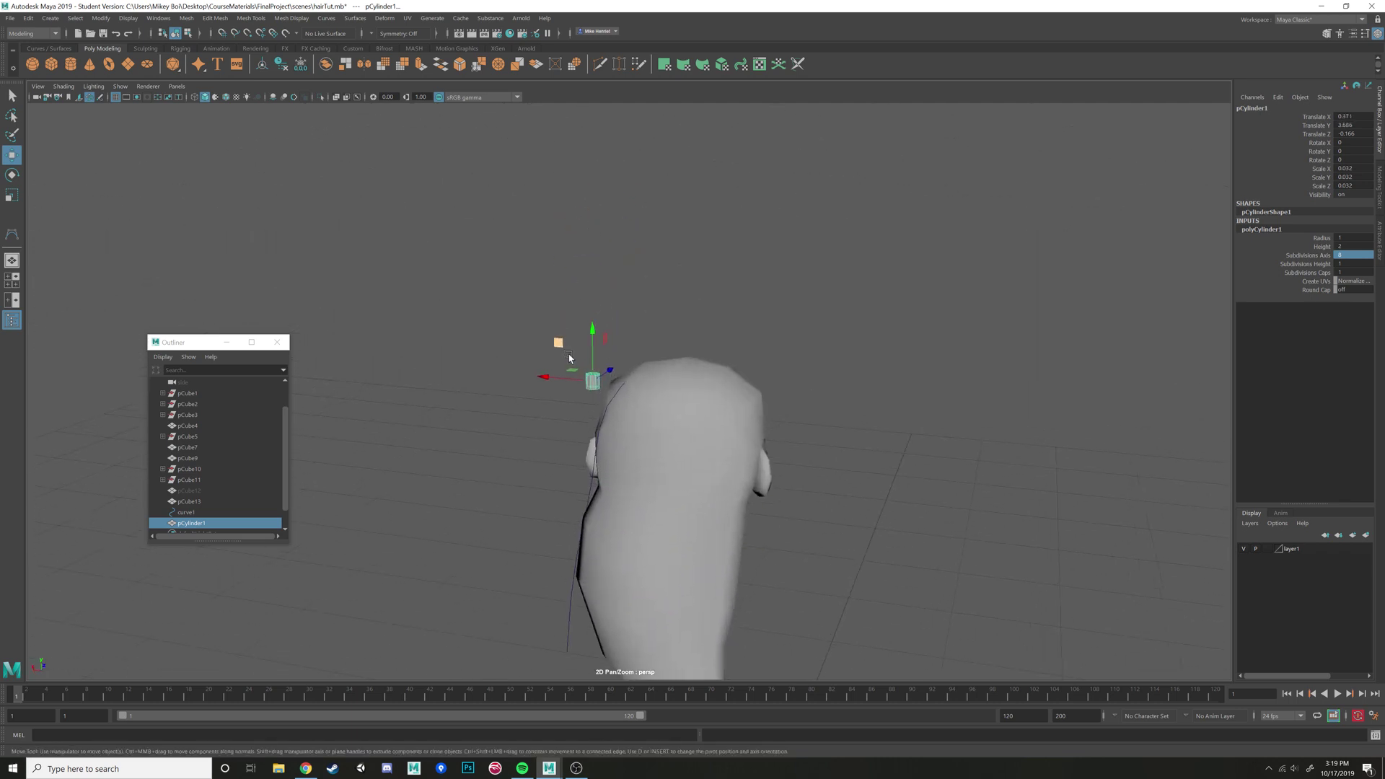
scroll(569, 358, "up", 5)
Rotate the cylinder so that its lower cap faces along the start of the curve
left_click_drag(581, 349, 628, 378, "alt")
key("e")
left_click_drag(610, 425, 618, 388)
key("w")
Try to extrude the cylinder's lower cap faces along the hair curve by selecting both together
right_click_drag(617, 378, 617, 410)
left_click_drag(642, 395, 561, 481, "alt")
left_click_drag(505, 298, 597, 466, "ctrl")
left_click_drag(597, 467, 564, 456, "alt")
key("4")
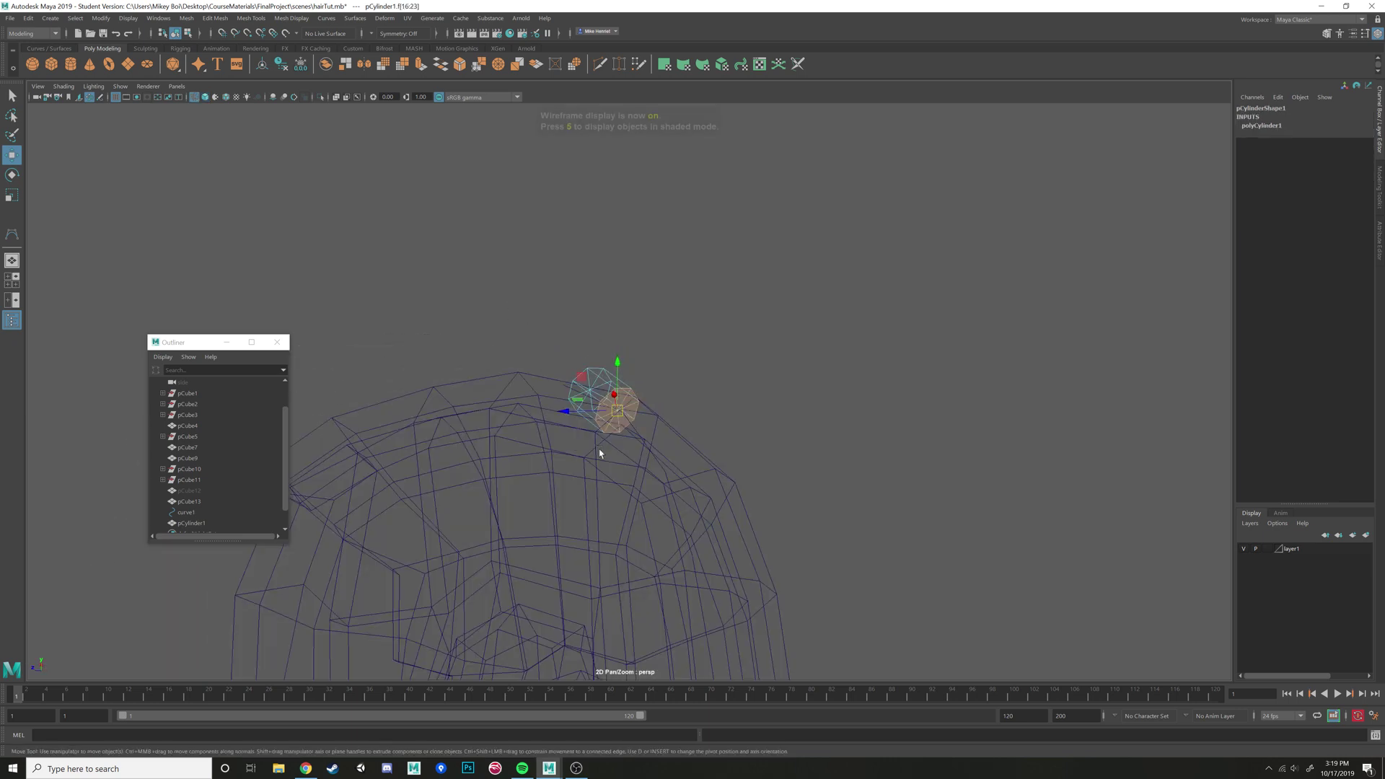
left_click_drag(610, 414, 640, 464, "alt")
left_click(645, 451)
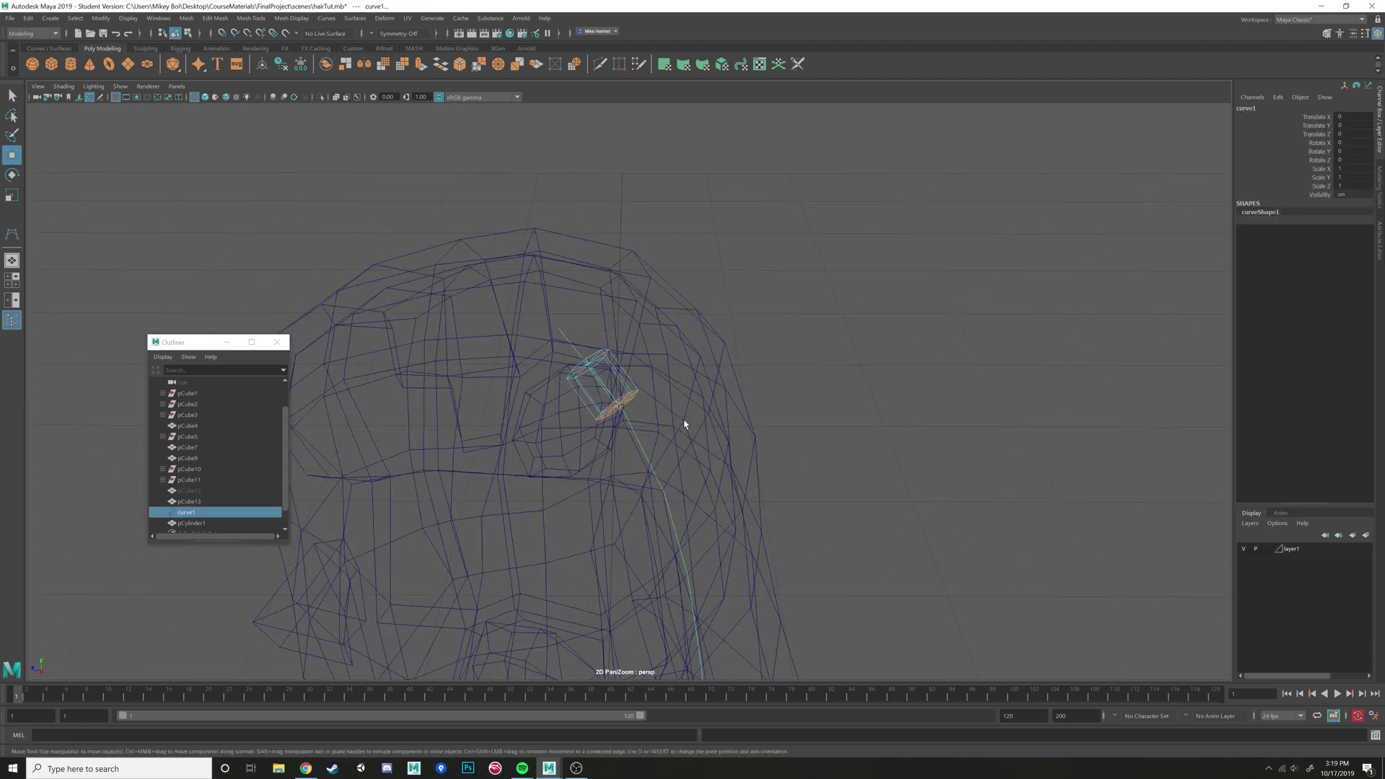
key("5")
key("ctrl+e")
Try 25 divisions on the extruded strand, check it against the hair, and undo the extrusion
mouse_move(683, 415)
left_mouse_down("alt")
mouse_move(736, 447)
mouse_move(793, 521)
mouse_move(751, 396)
mouse_move(747, 308)
mouse_move(684, 309)
mouse_move(607, 340)
mouse_move(664, 244)
left_mouse_up("alt")
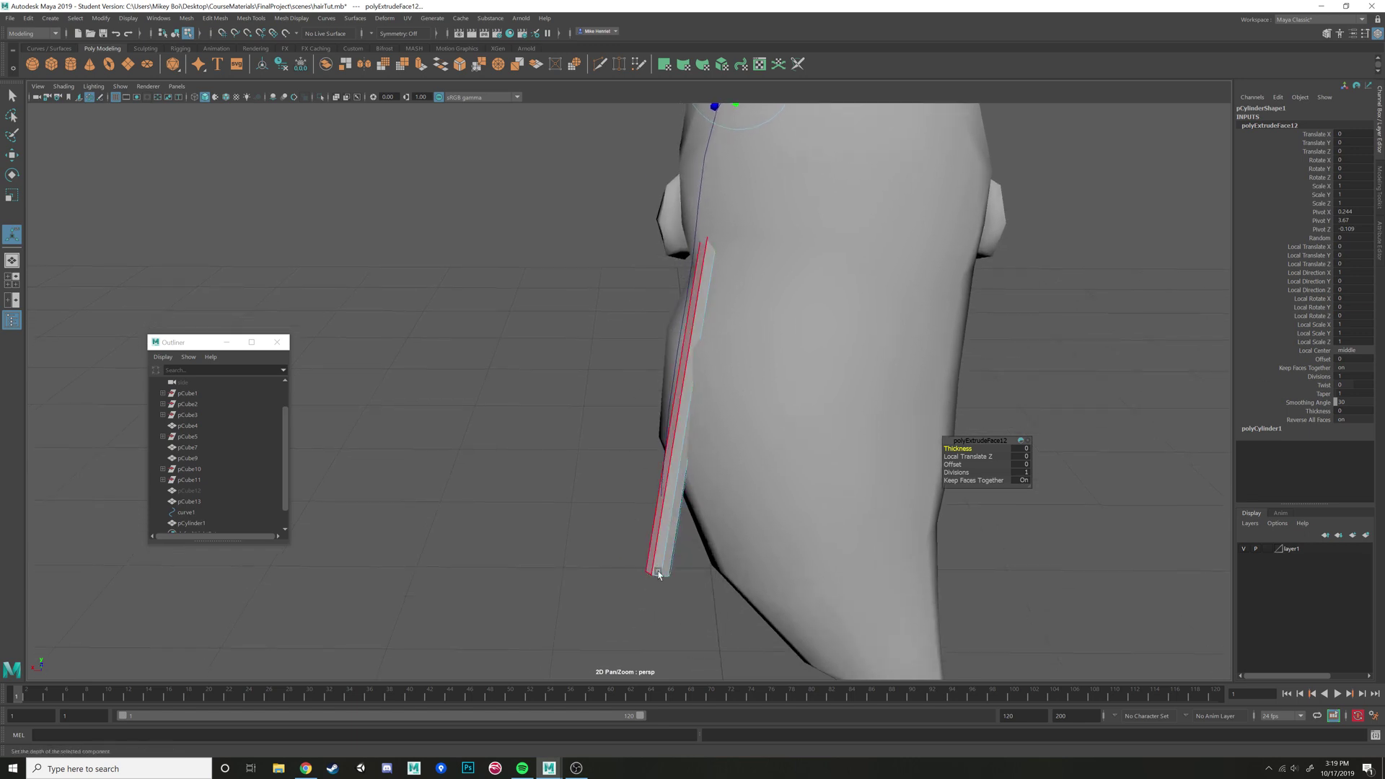
left_click_drag(663, 572, 690, 511, "alt")
middle_click_drag(691, 510, 681, 501, "alt")
scroll(681, 501, "up", 2)
scroll(716, 379, "down", 3)
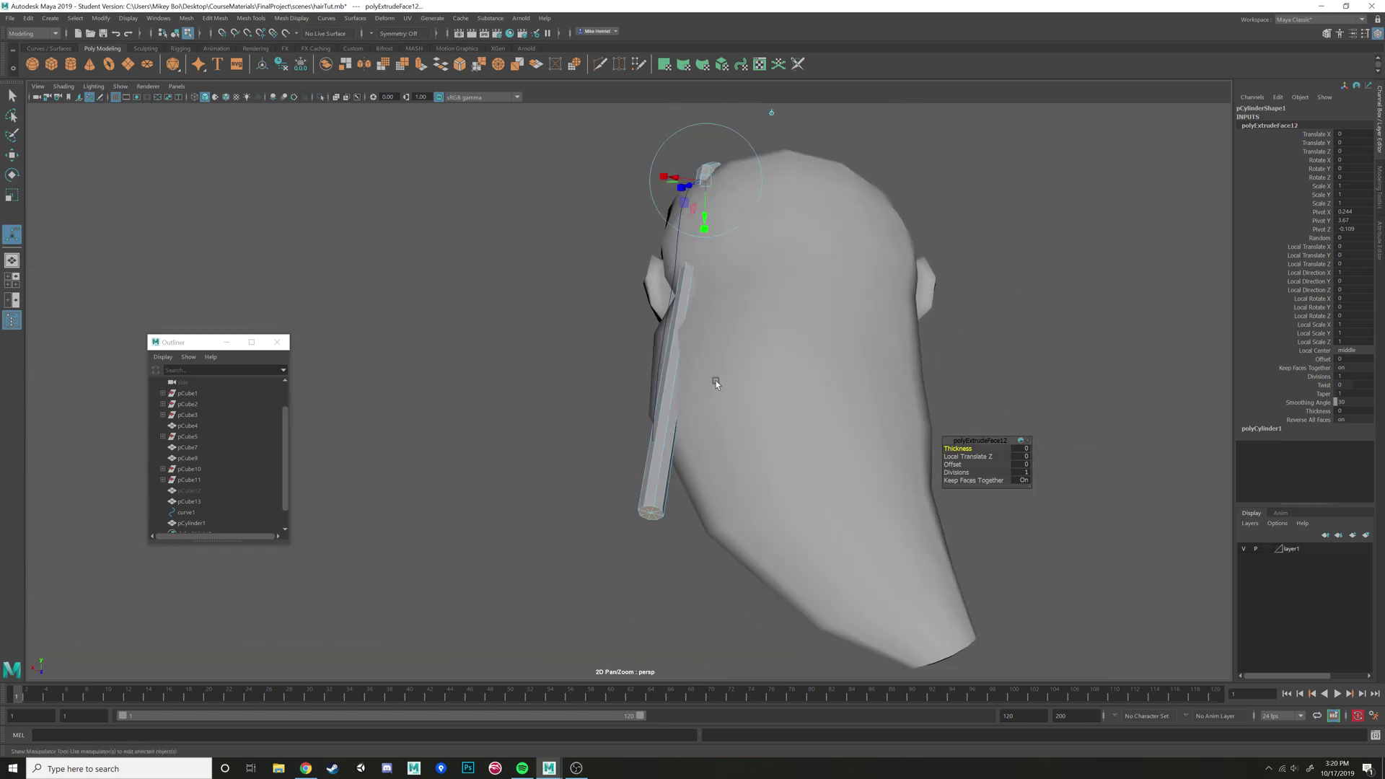
left_click_drag(716, 379, 705, 530, "alt")
scroll(713, 444, "up", 1)
left_click_drag(713, 444, 947, 465, "alt")
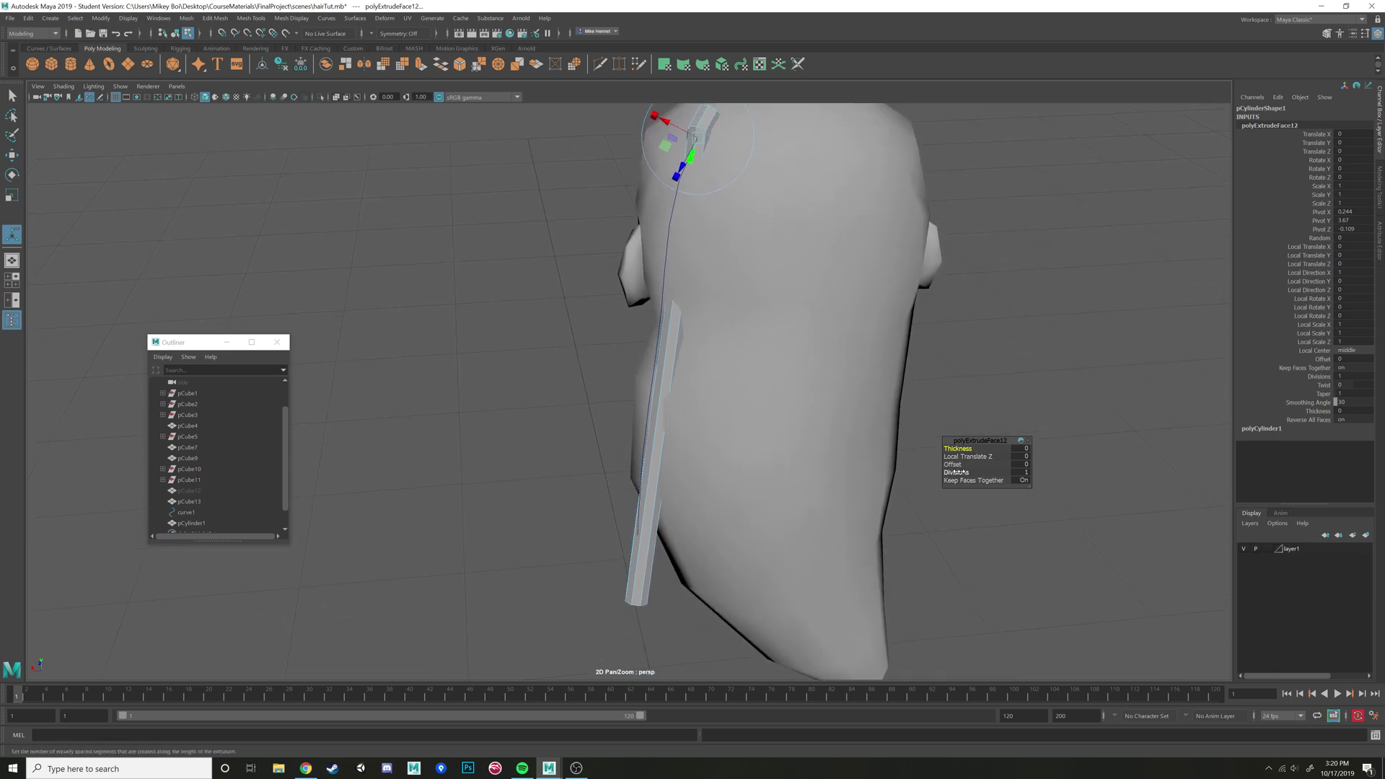
left_click(957, 472)
middle_click_drag(960, 473, 1045, 469)
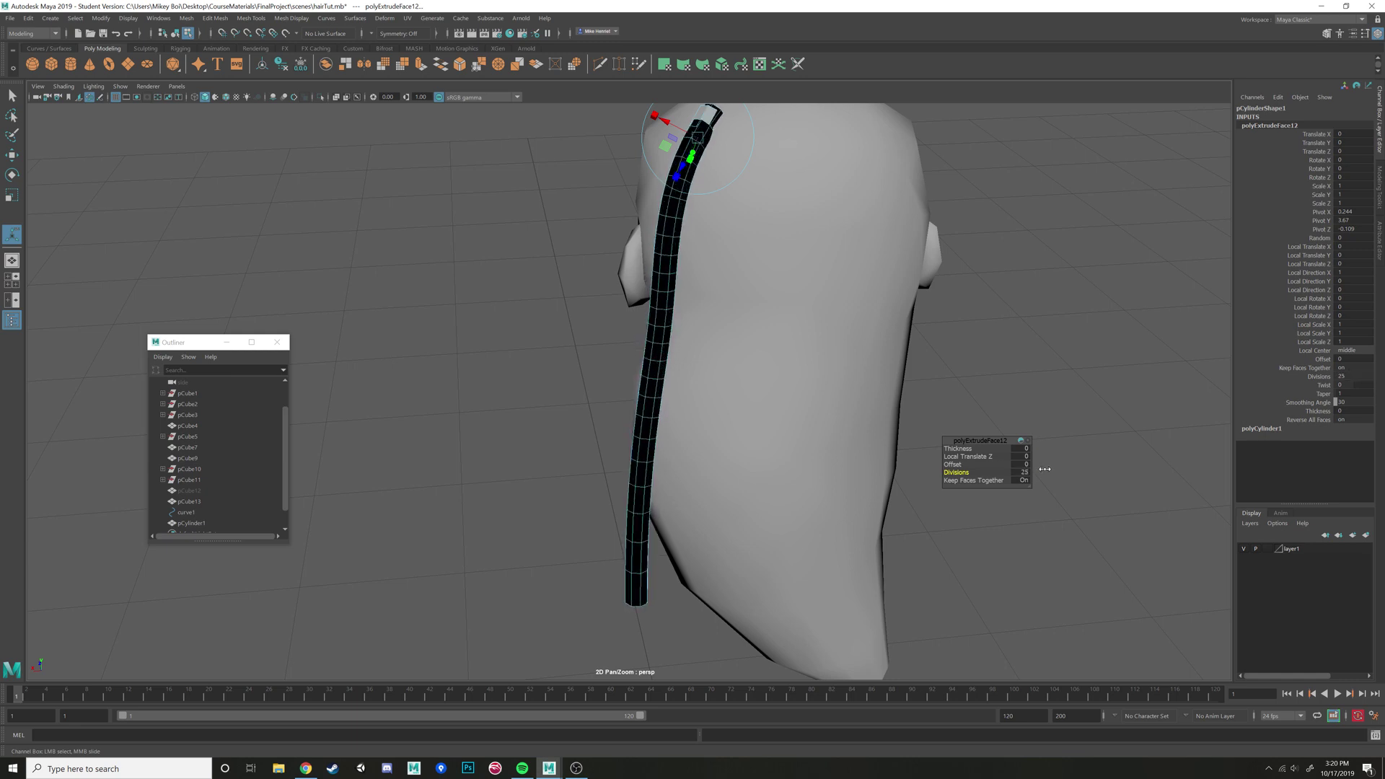
left_click_drag(924, 306, 762, 213, "alt")
key("ctrl+z")
key("ctrl+z")
Reselect the cylinder in object mode and reposition it higher on the crown, tilted toward the curve
key("w")
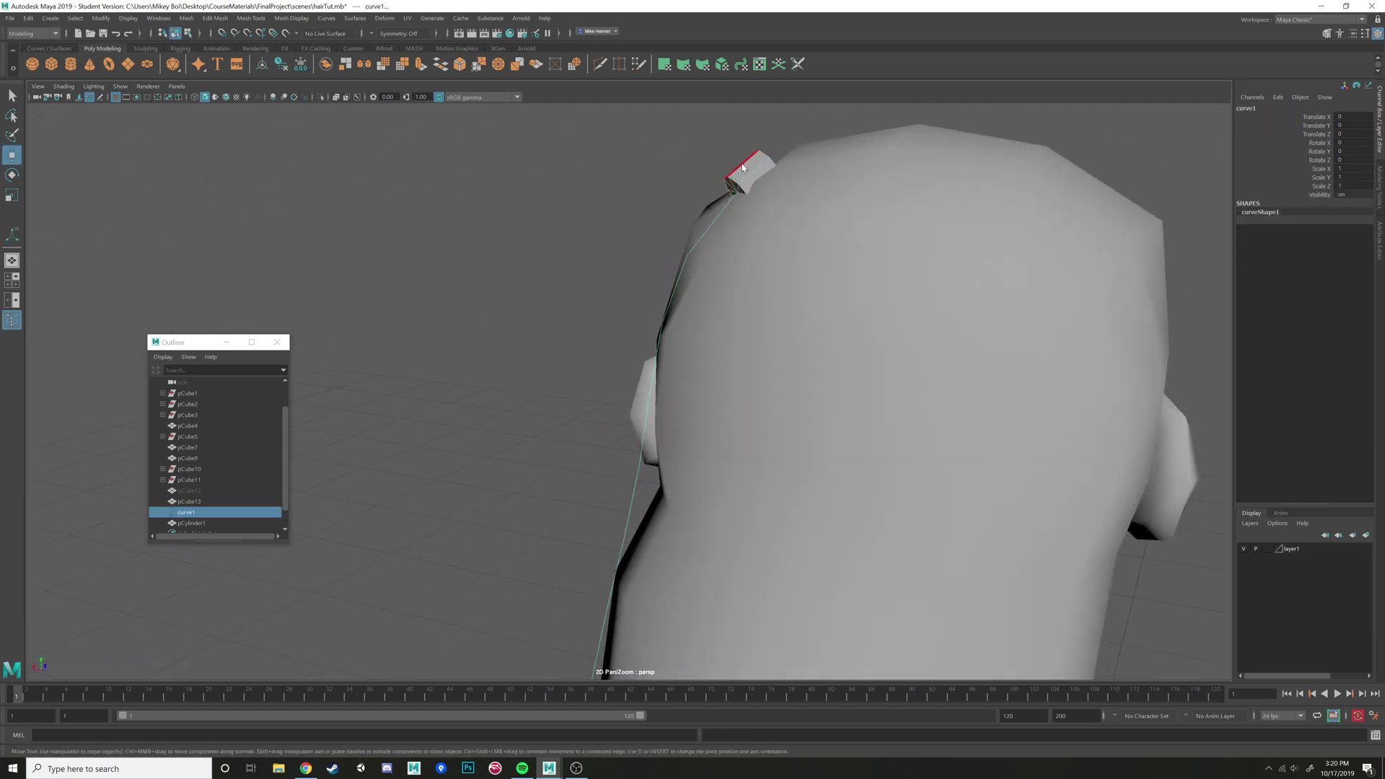
right_click_drag(739, 165, 784, 148)
middle_click_drag(765, 174, 731, 223, "alt")
left_click_drag(732, 223, 779, 176, "alt")
left_click(690, 240)
key("4")
left_click(761, 250, "shift")
left_click(766, 184)
key("e")
key("w")
Extrude the cylinder's curve-side cap faces along the hair curve with 25 divisions
right_click_drag(800, 195, 797, 222)
left_click_drag(788, 210, 699, 293, "alt")
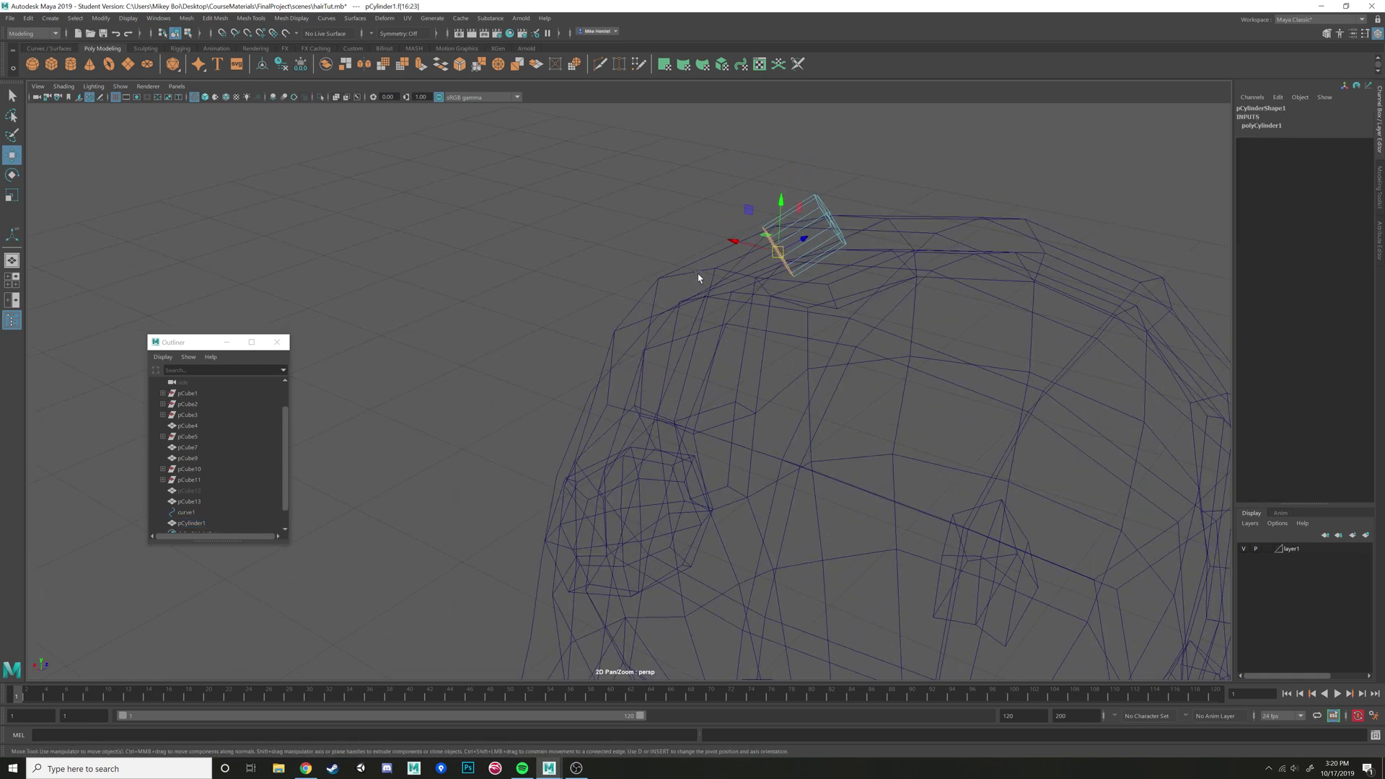
key("5")
left_click(589, 402)
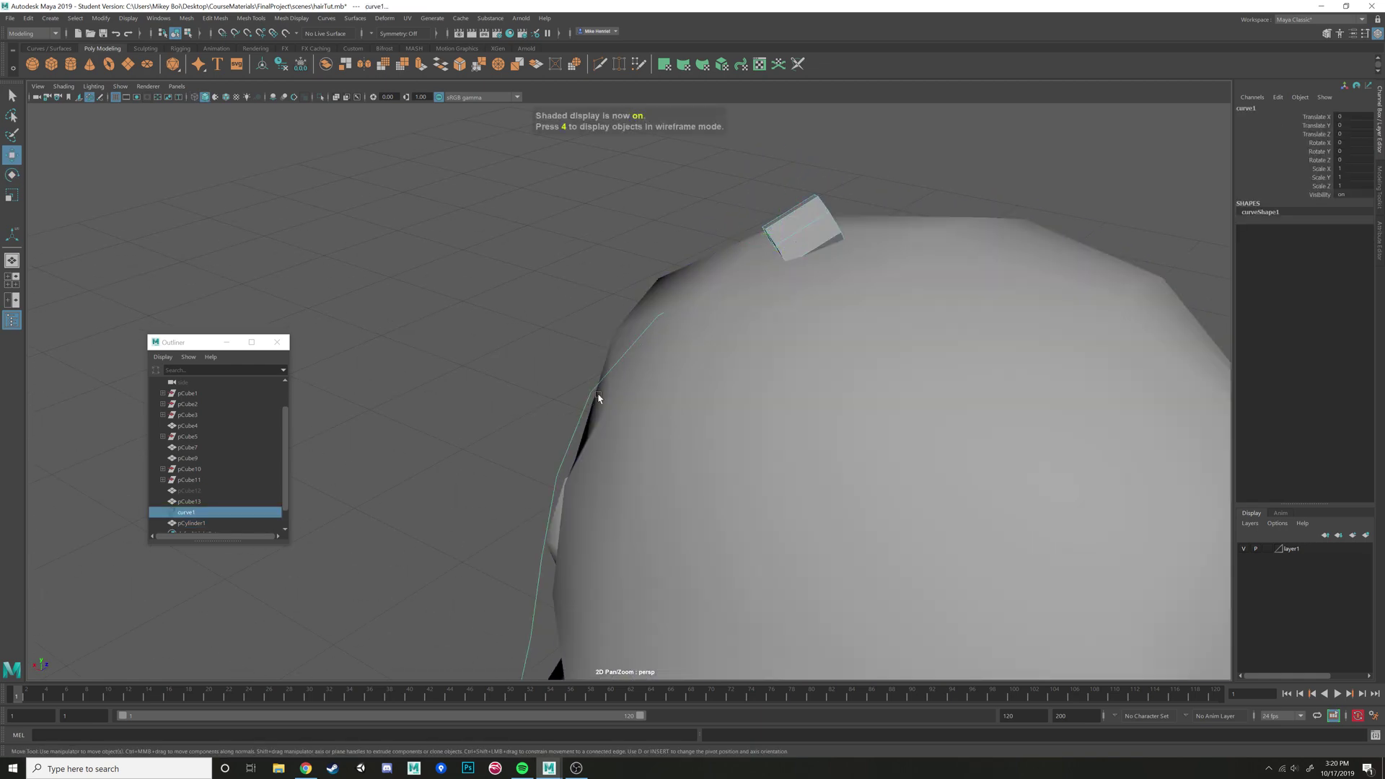
left_click_drag(596, 396, 776, 213, "alt")
key("ctrl+e")
scroll(816, 351, "down", 4)
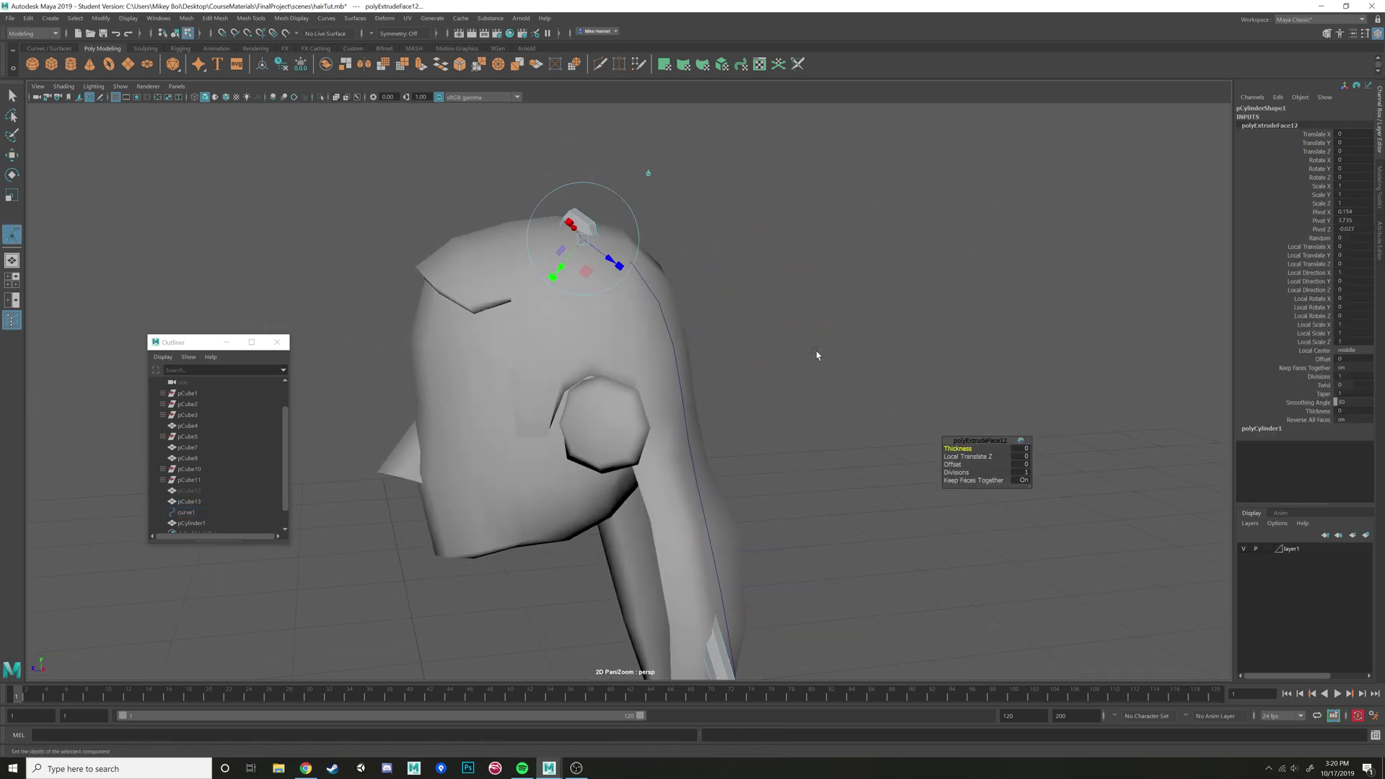
left_click_drag(956, 472, 979, 475)
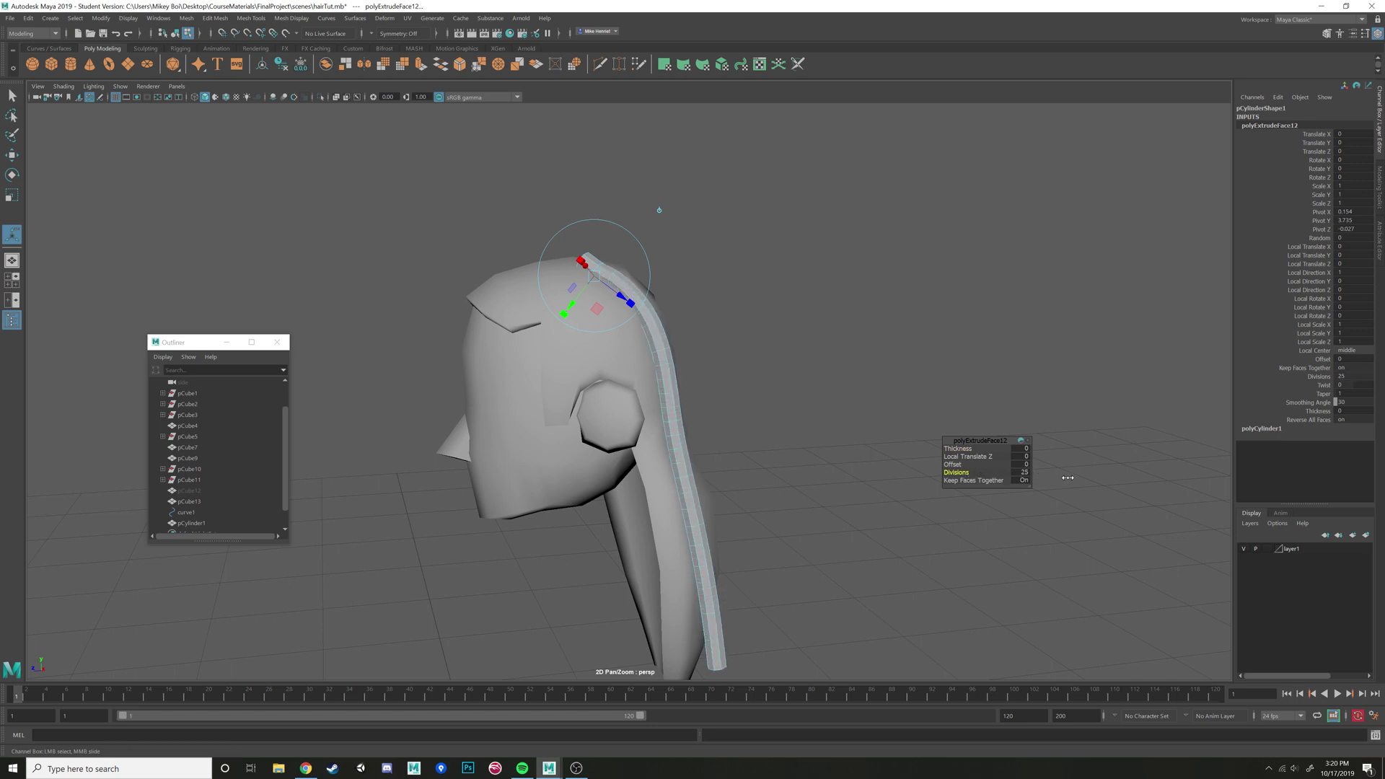
left_click_drag(906, 439, 698, 324, "alt")
middle_click_drag(644, 499, 698, 356, "alt")
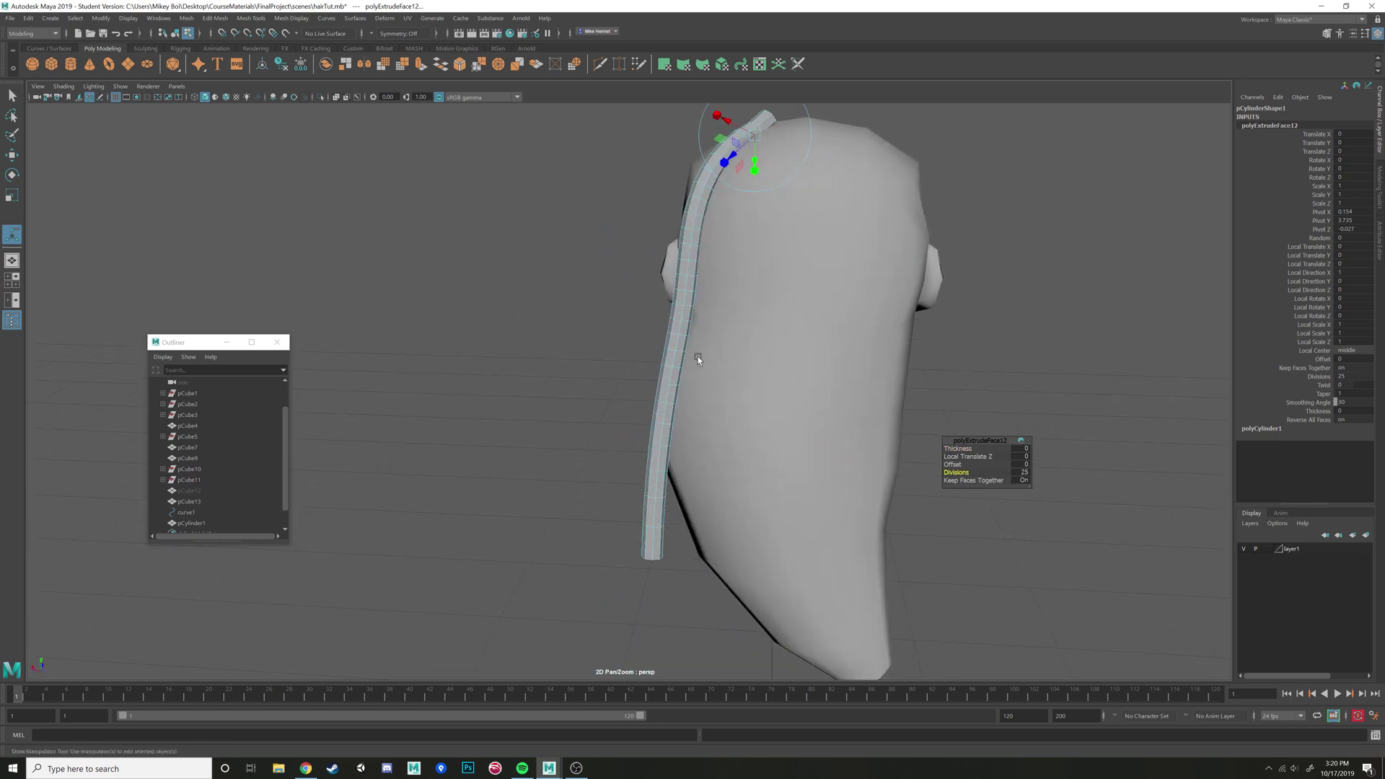
mouse_move(699, 356)
left_mouse_down("alt")
mouse_move(728, 357)
mouse_move(666, 355)
mouse_move(686, 357)
left_mouse_up("alt")
Set the strand extrusion's offset to 0.02
left_click_drag(962, 464, 960, 464)
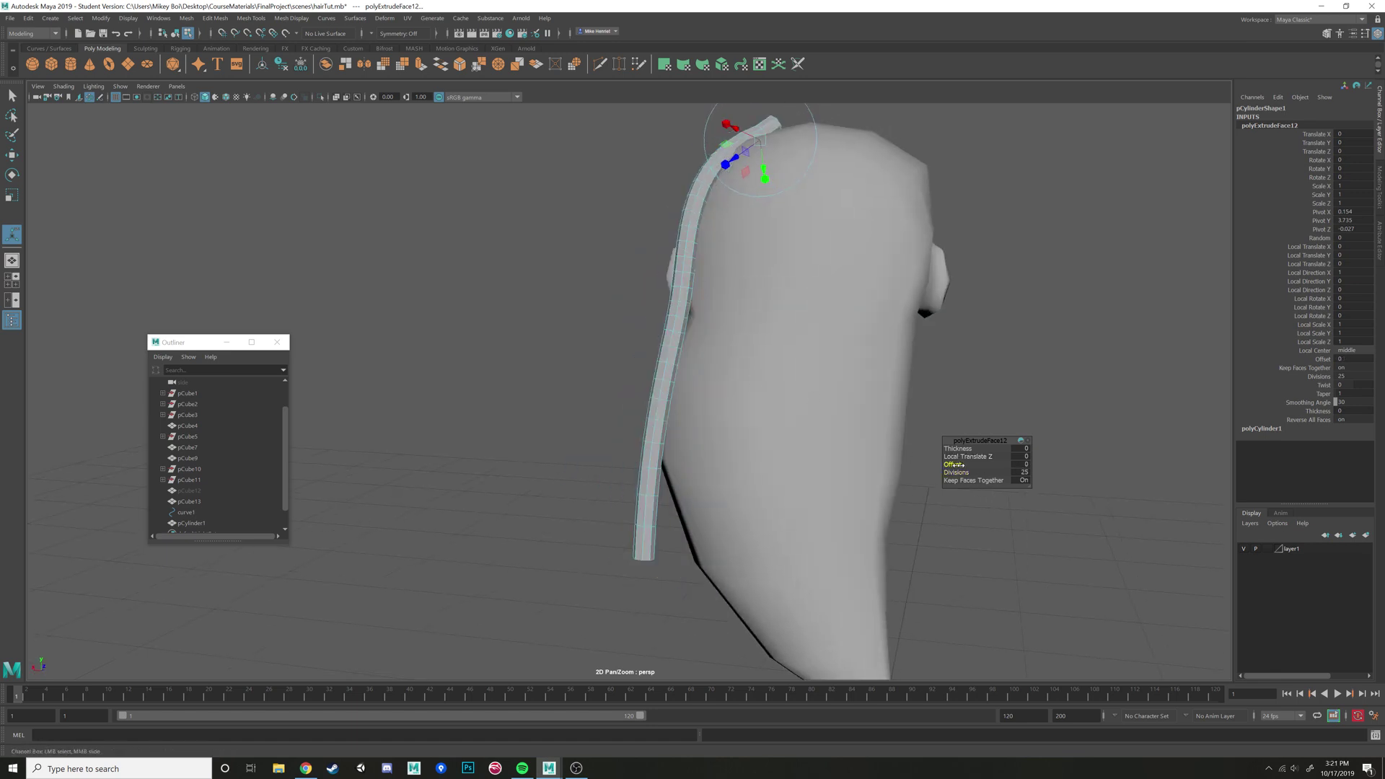
left_click(1019, 465)
type("02")
key("Return")
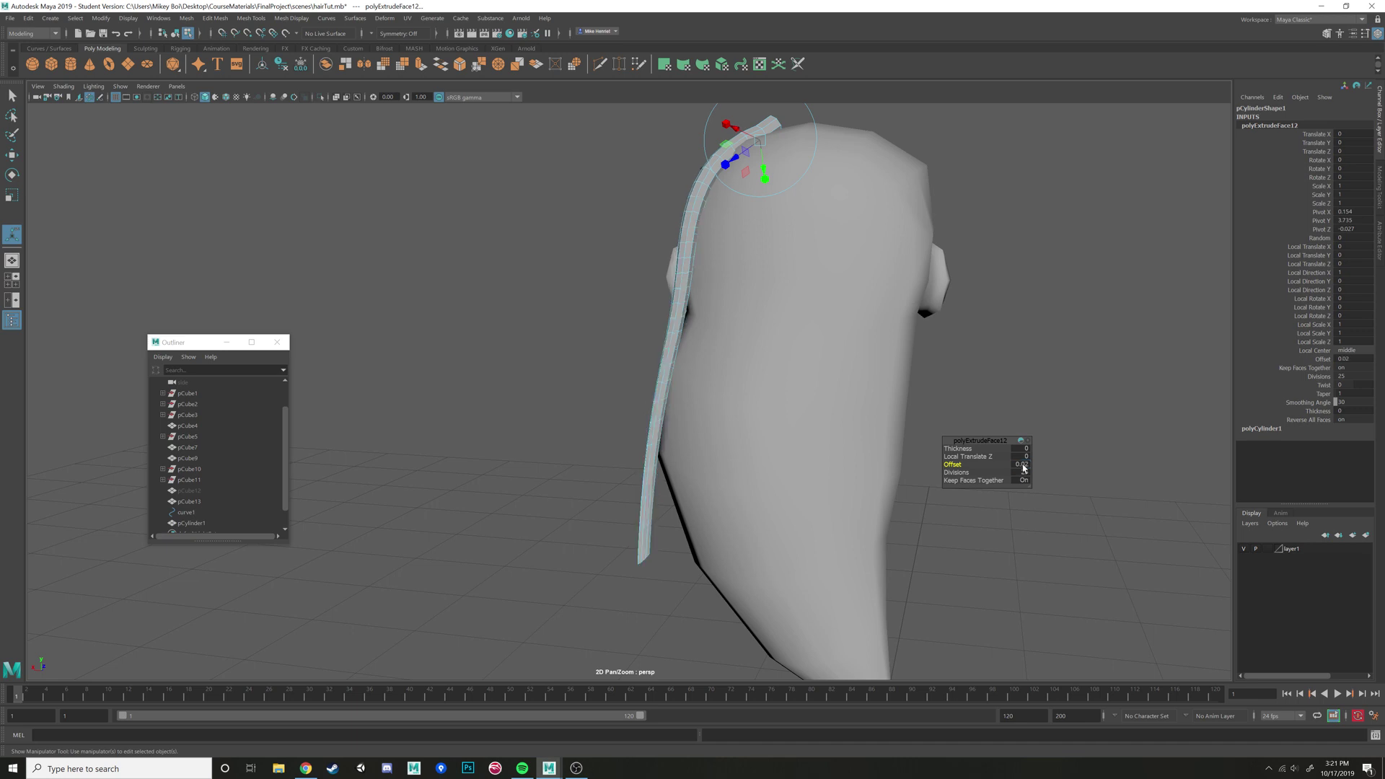
Return the strand to object mode and open its face-extrude attributes for editing
left_click_drag(685, 440, 742, 403, "alt")
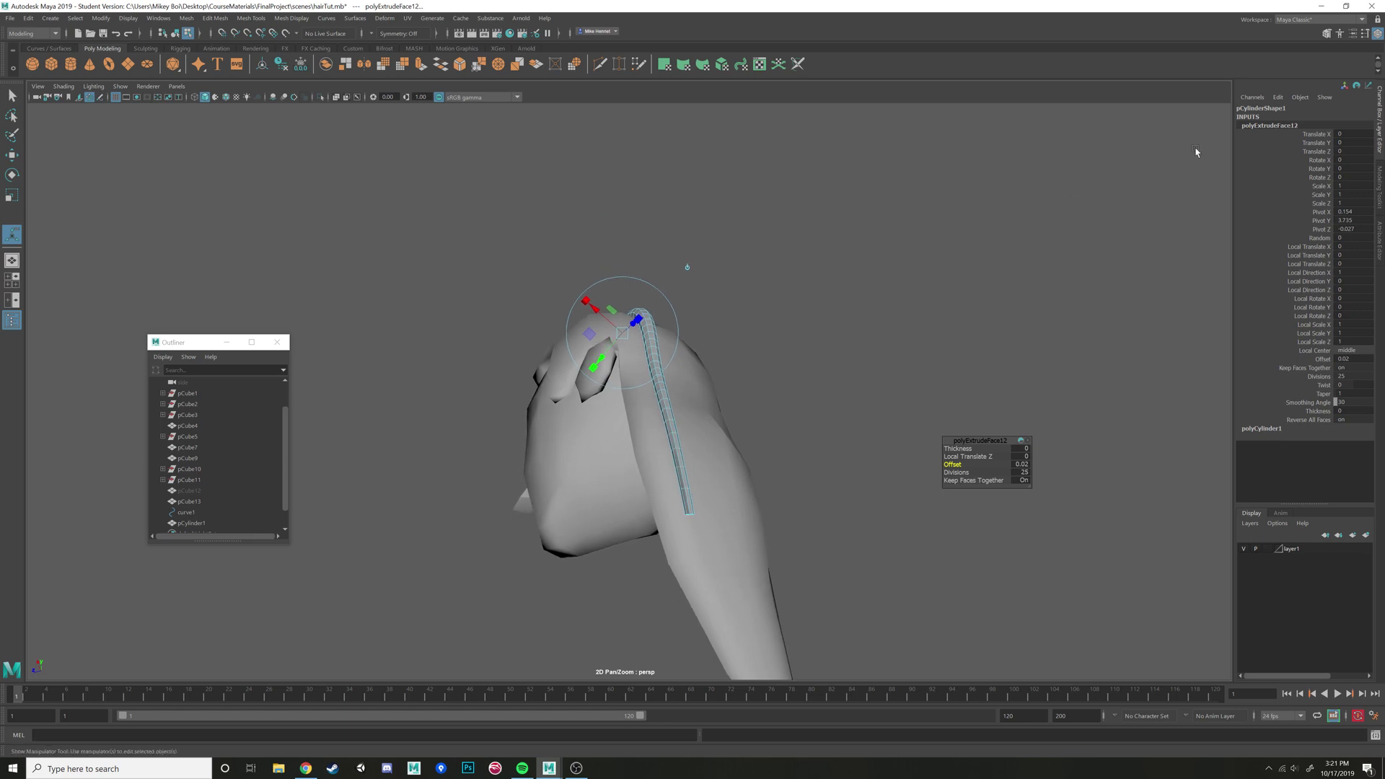
left_click(1378, 238)
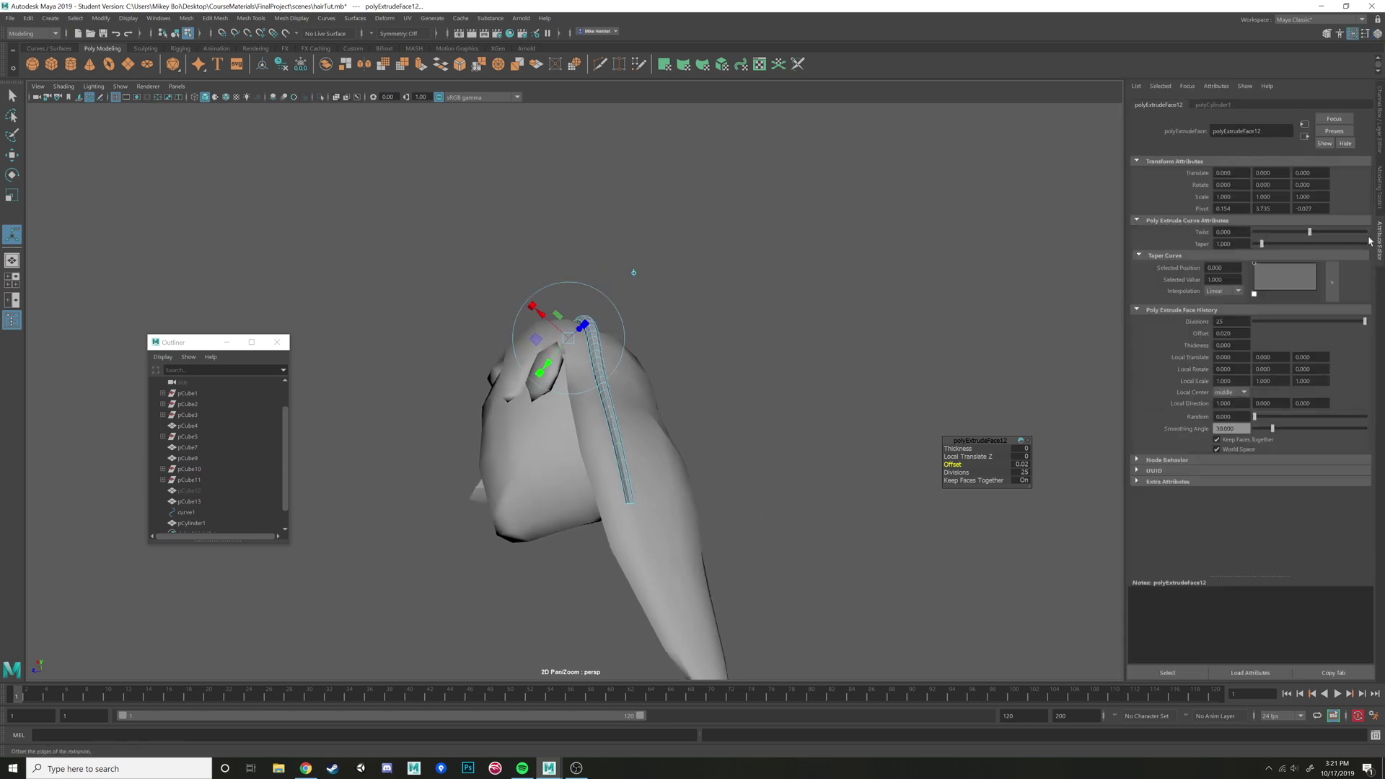
key("w")
right_click_drag(585, 319, 603, 314)
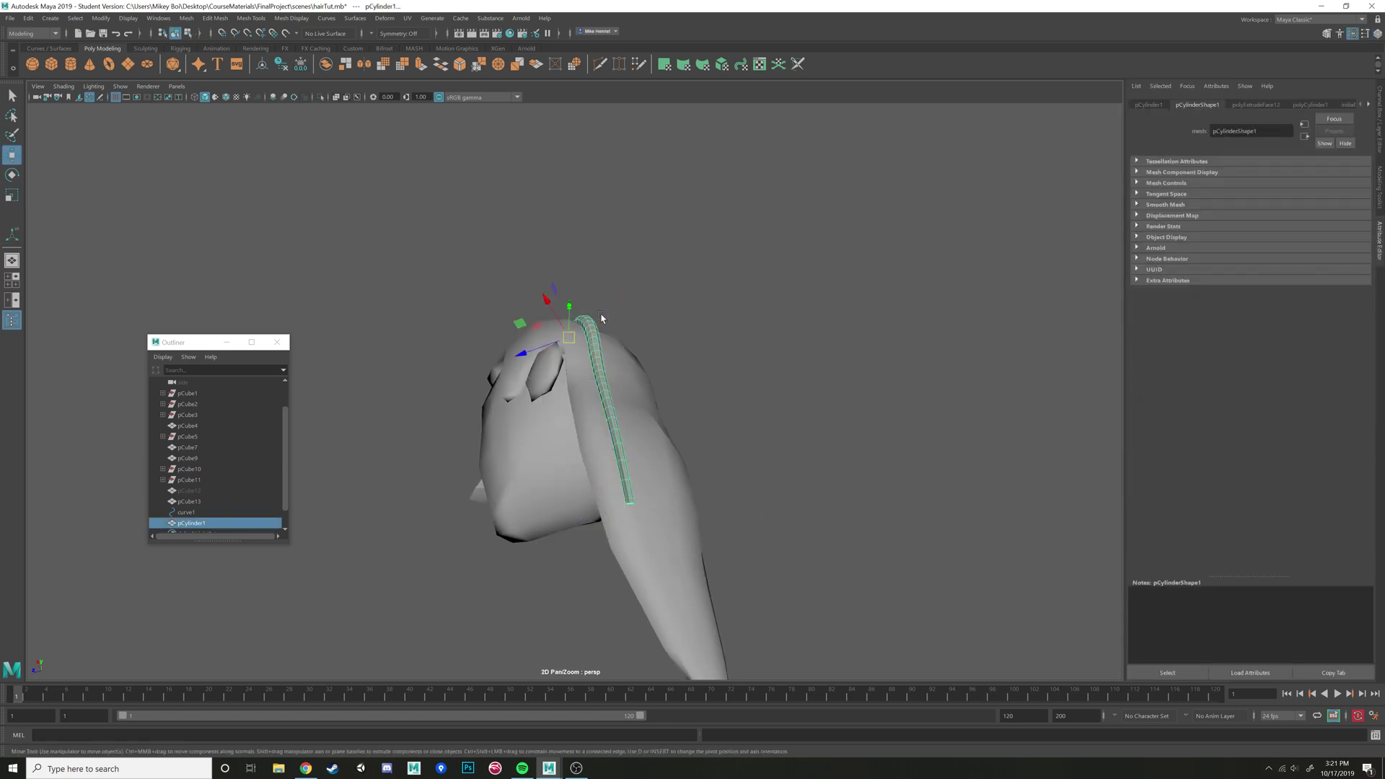
left_click(1265, 107)
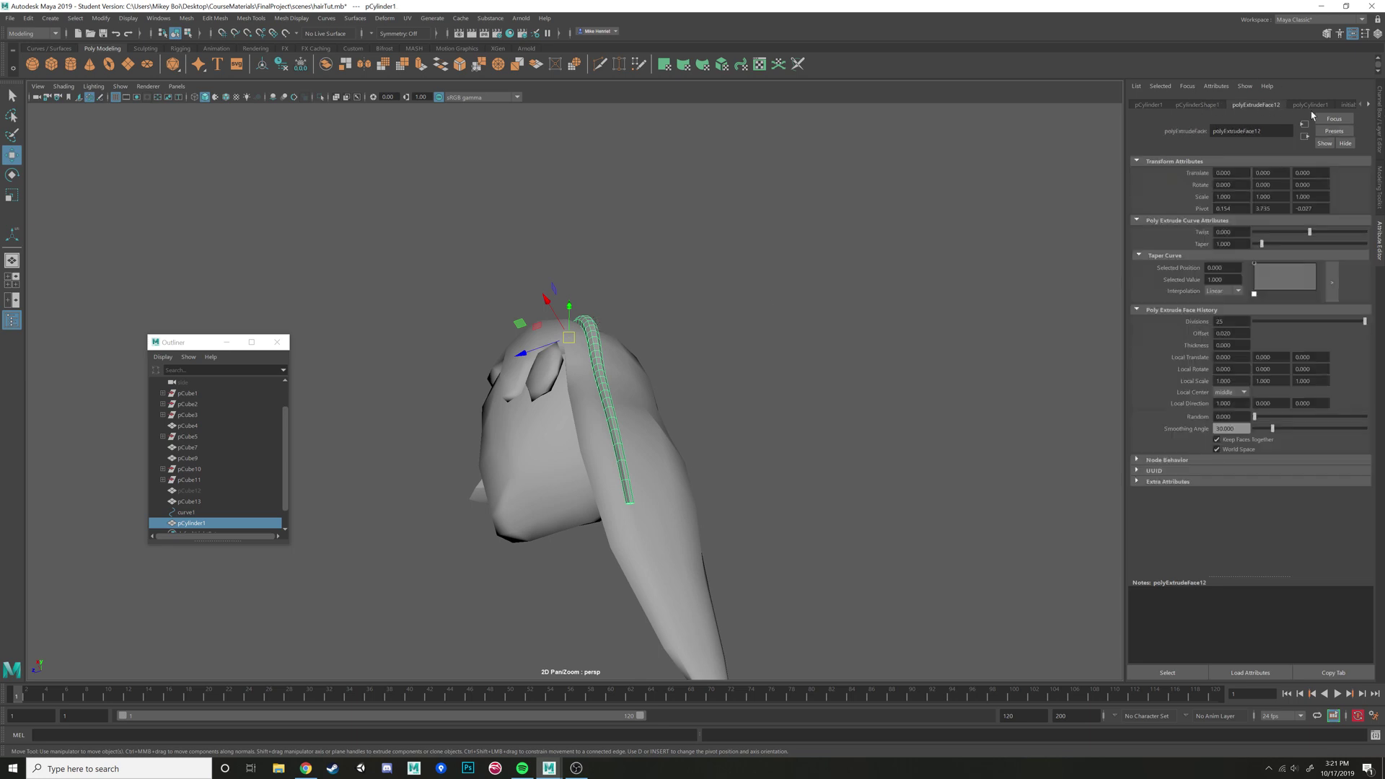
left_click(1314, 105)
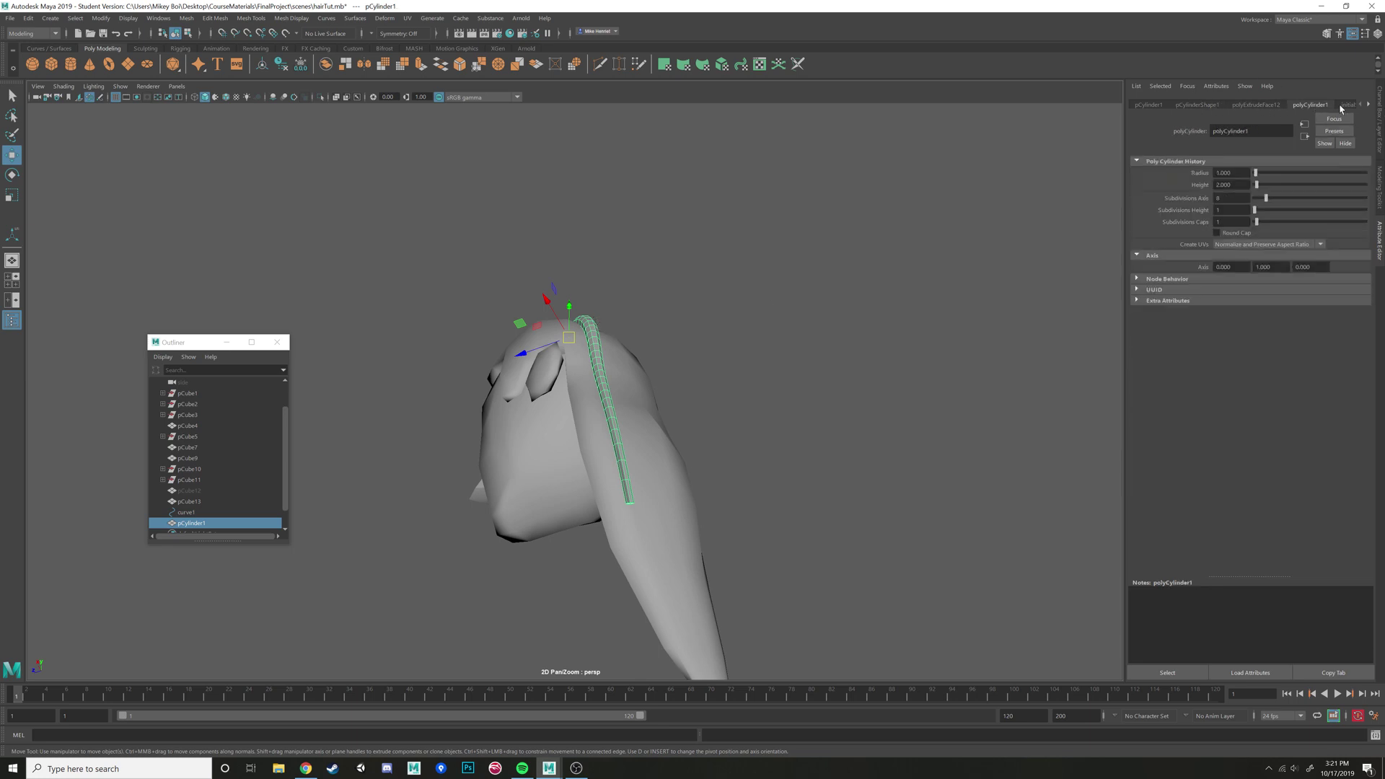
left_click(1261, 106)
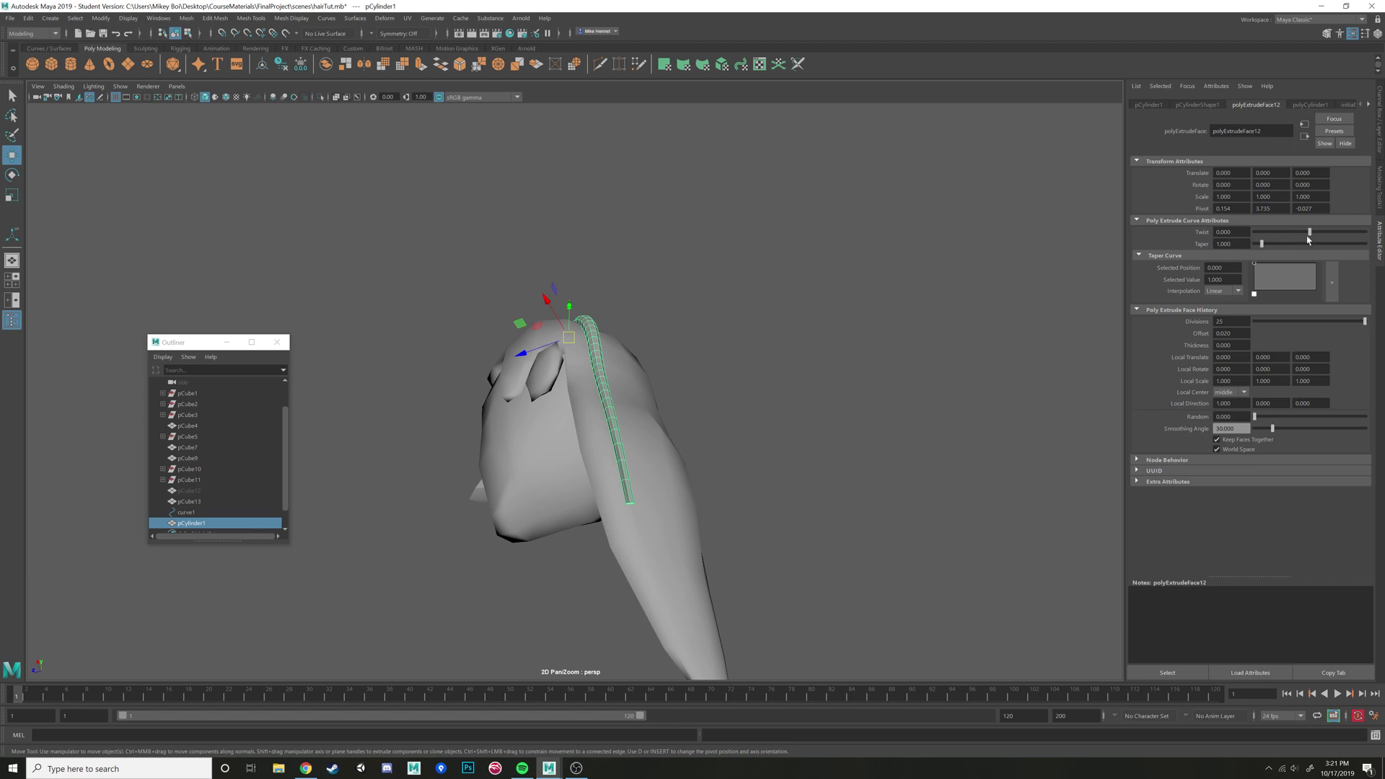
Try a strong twist on the extruded strand and undo it
left_click_drag(1307, 236, 1360, 241)
key("ctrl+z")
key("ctrl+z")
key("ctrl+z")
key("ctrl+z")
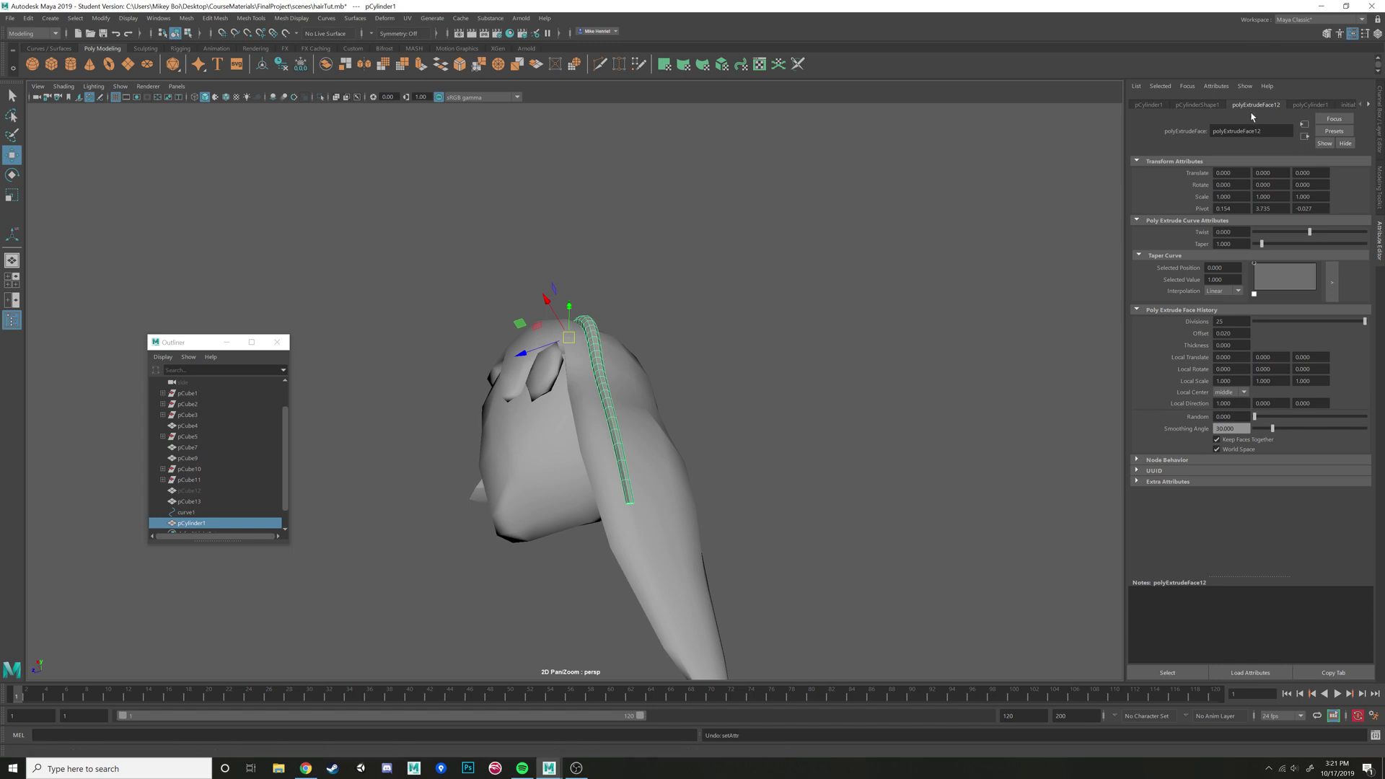
Set the extruded strand's twist to 61.176 and its taper to about 0.98
left_click_drag(931, 173, 942, 229, "alt")
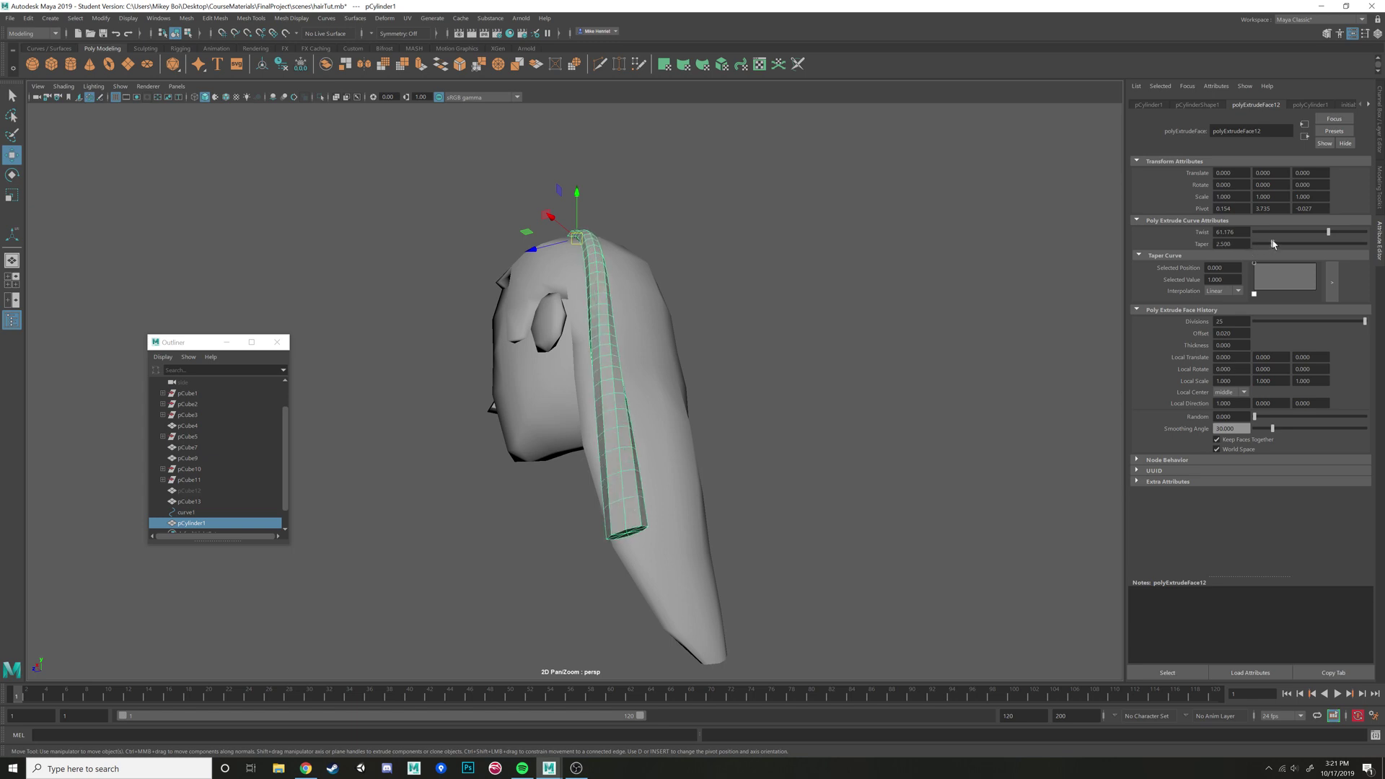
mouse_move(1273, 244)
left_mouse_down()
mouse_move(1287, 244)
mouse_move(1261, 244)
left_mouse_up()
mouse_move(1027, 234)
left_mouse_down("alt")
mouse_move(967, 232)
mouse_move(946, 330)
mouse_move(1029, 256)
left_mouse_up("alt")
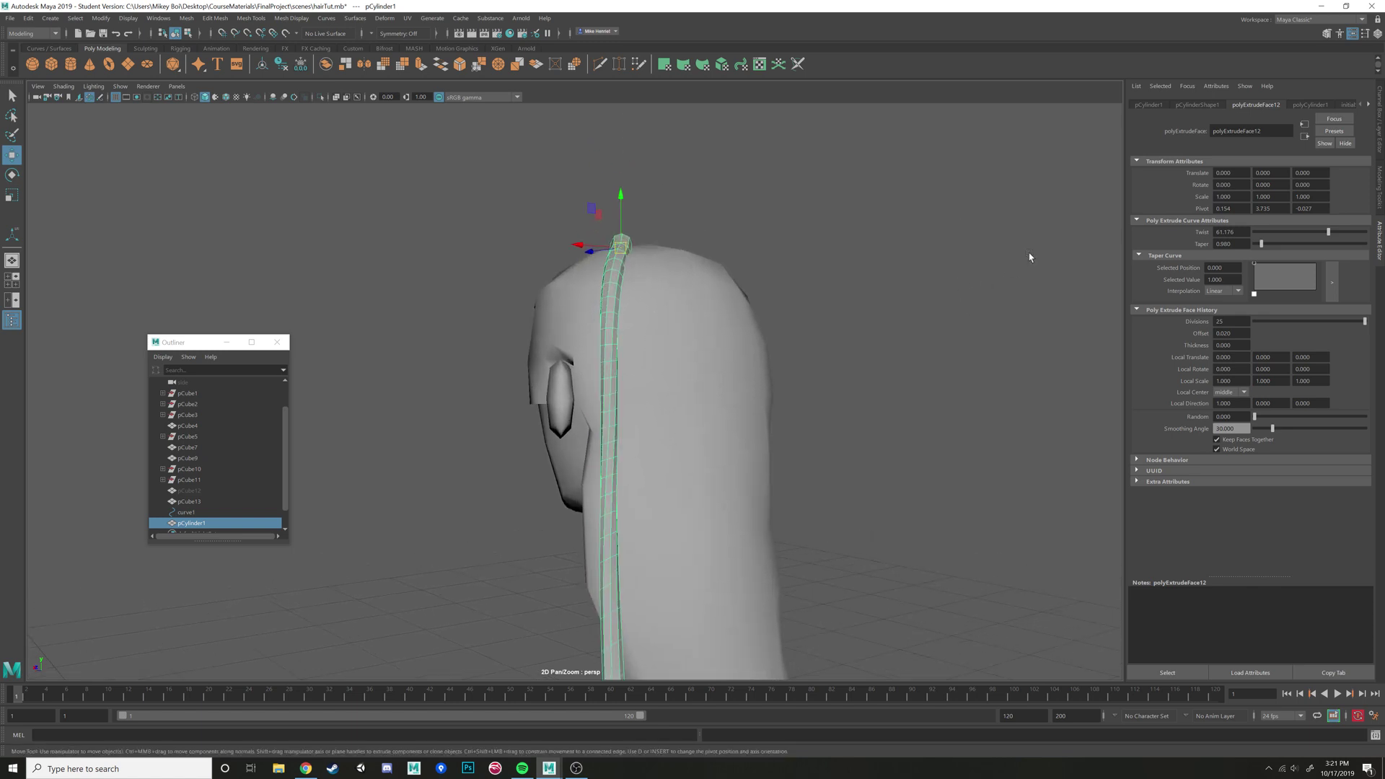
Review the strand's shape, cylinder, shading group and extrude attributes, and check its fit around the hair
left_click(1196, 106)
left_click(1302, 107)
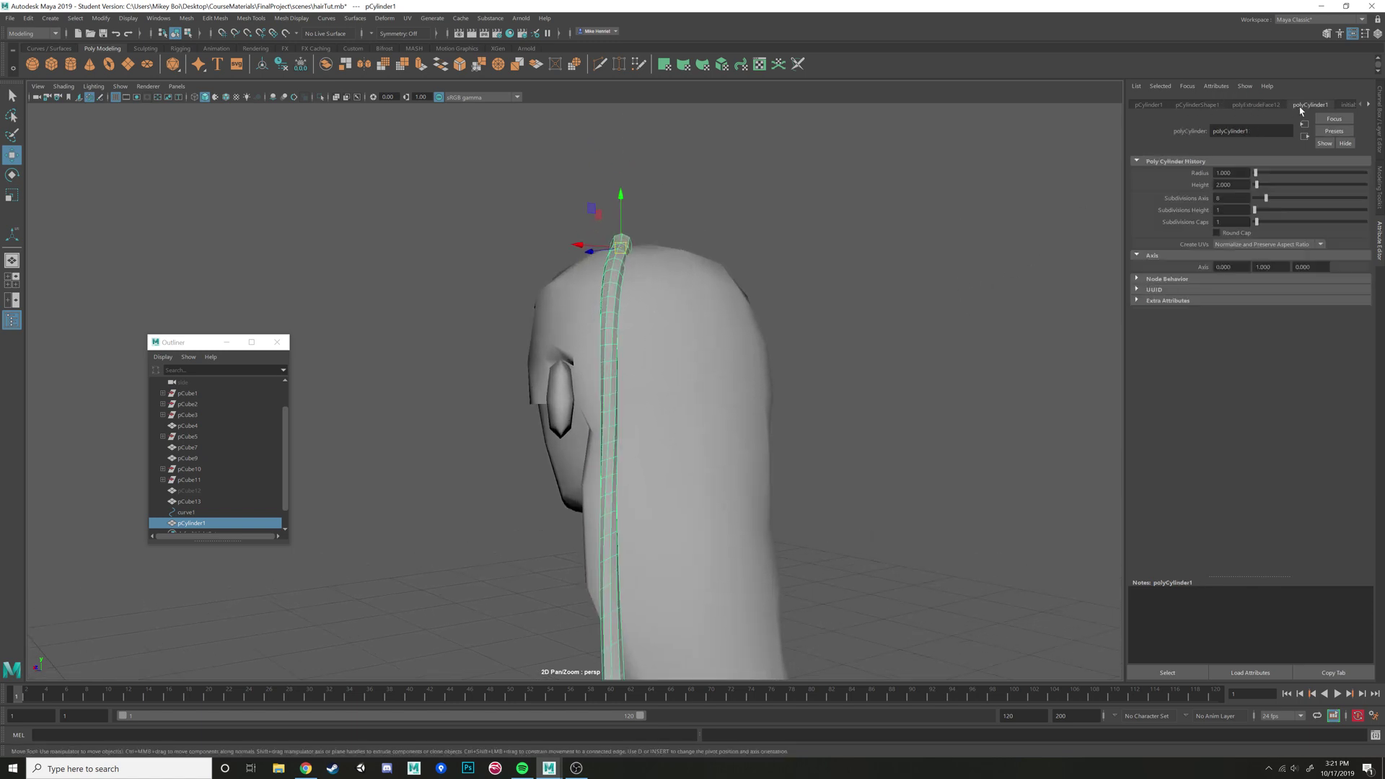
left_click(1348, 105)
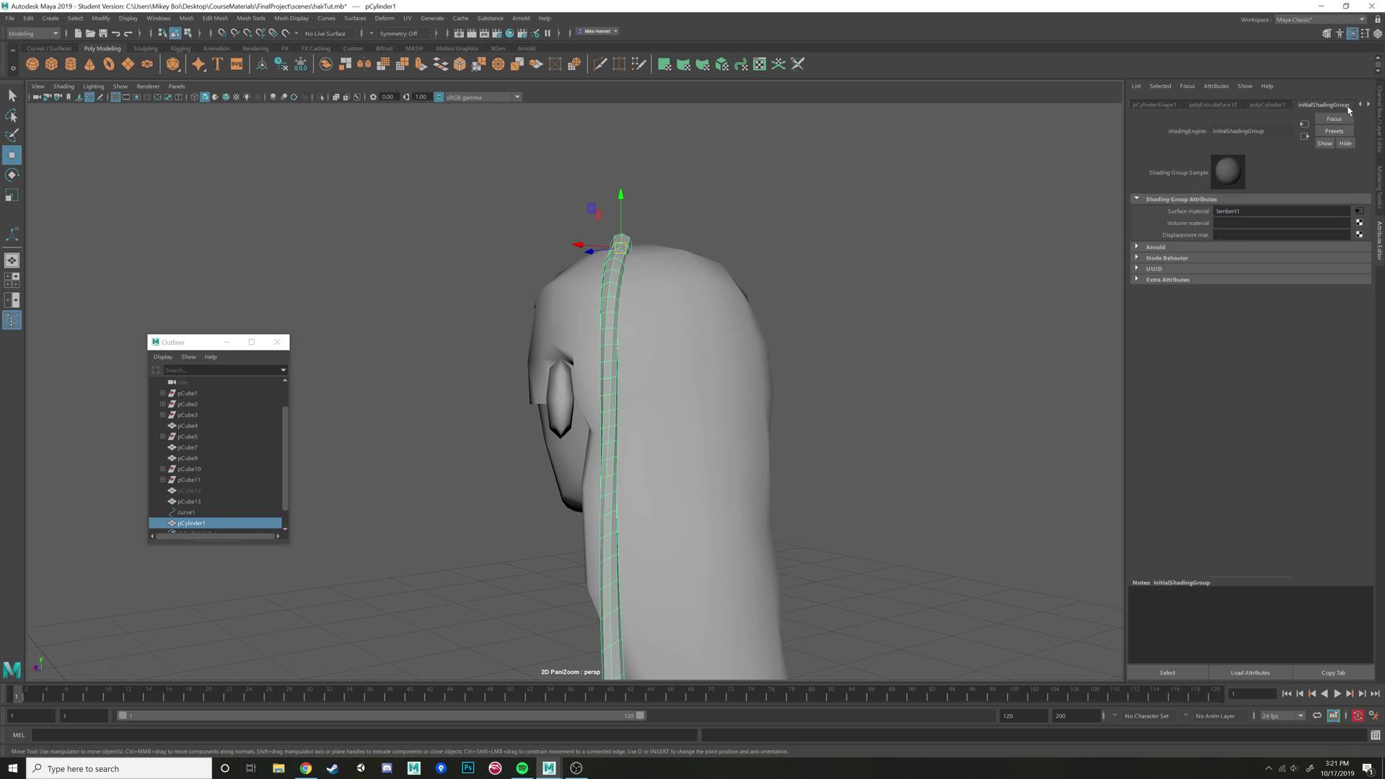
left_click(1212, 104)
left_click_drag(711, 285, 511, 274, "alt")
left_click(683, 306)
left_click(521, 229)
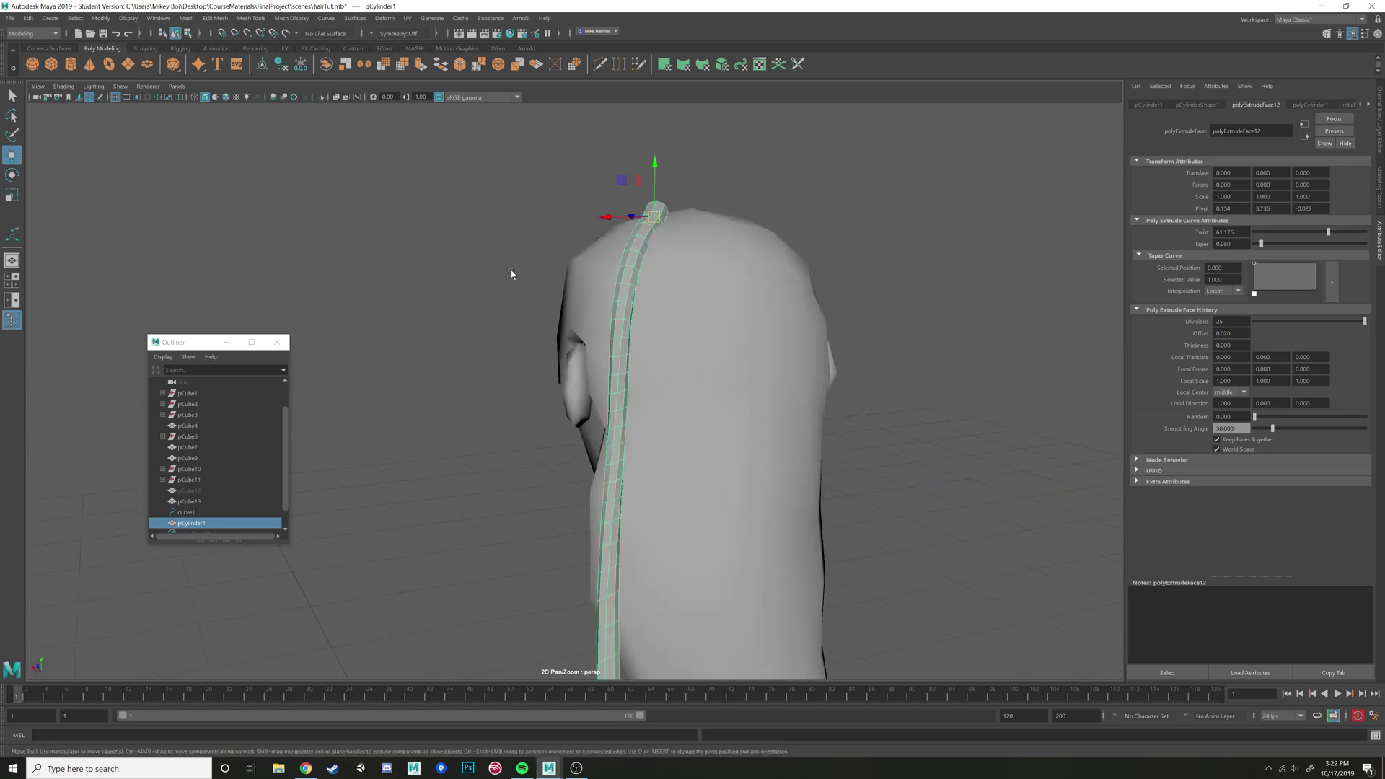
Make the long hair mesh the live surface
left_click(51, 18)
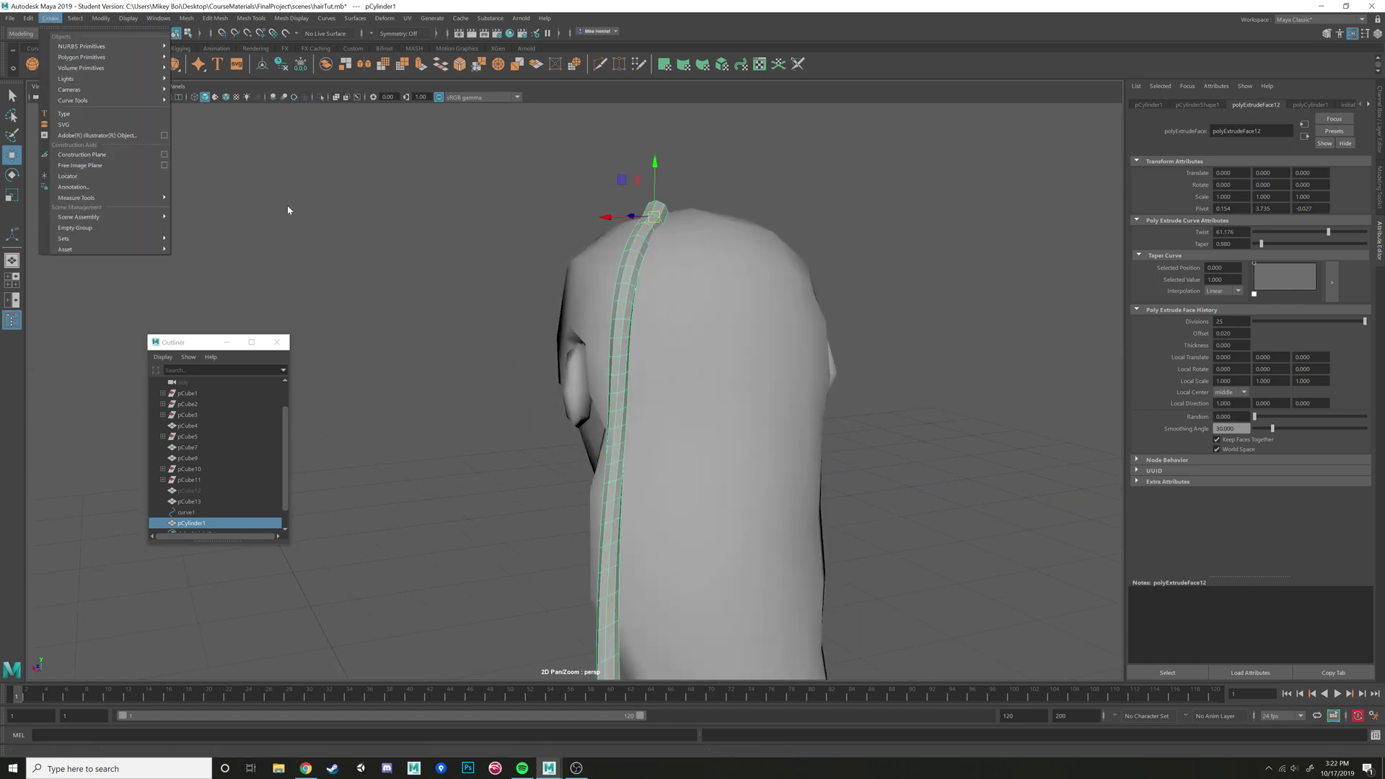
left_click(736, 243)
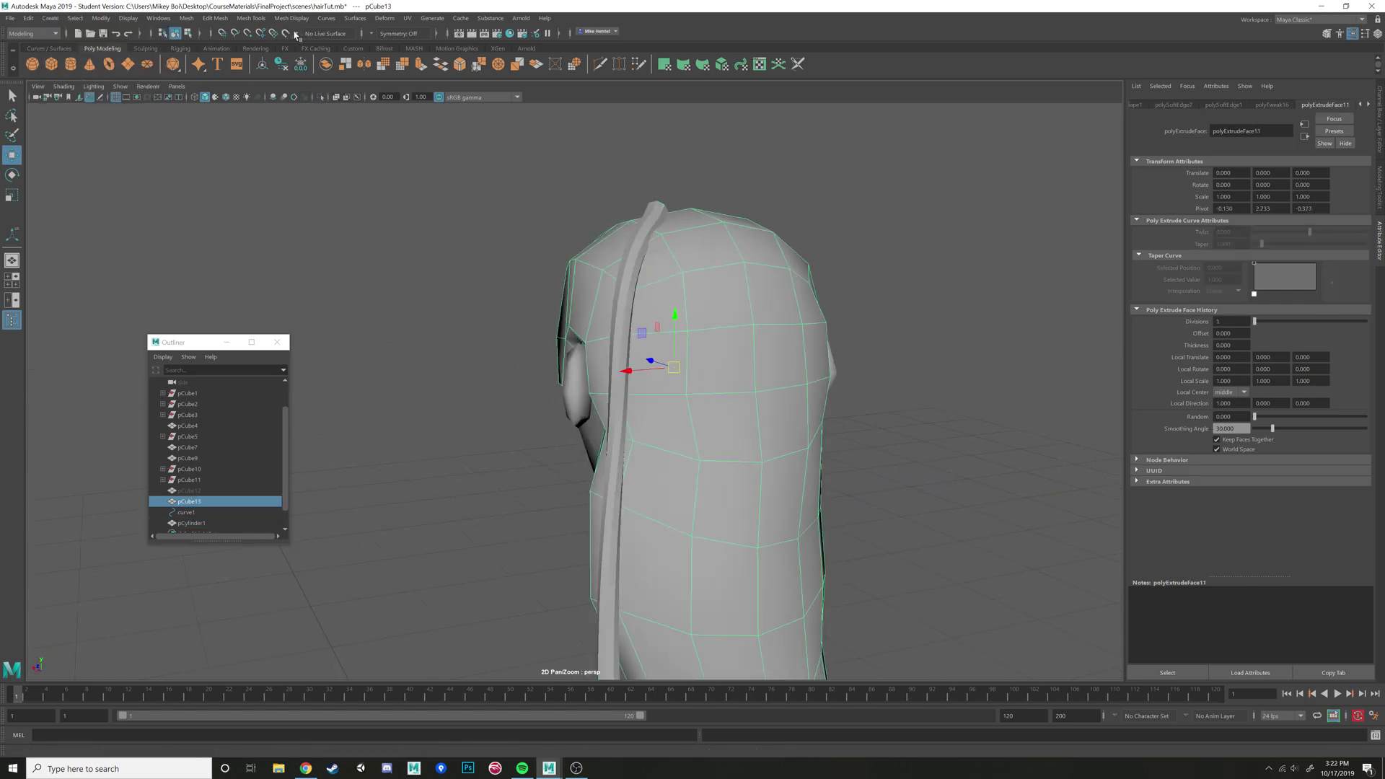
left_click(286, 33)
Draw a CV curve on the live hair surface, winding from the back of the crown down to the lower edge of the hair
left_click(51, 18)
mouse_move(108, 100)
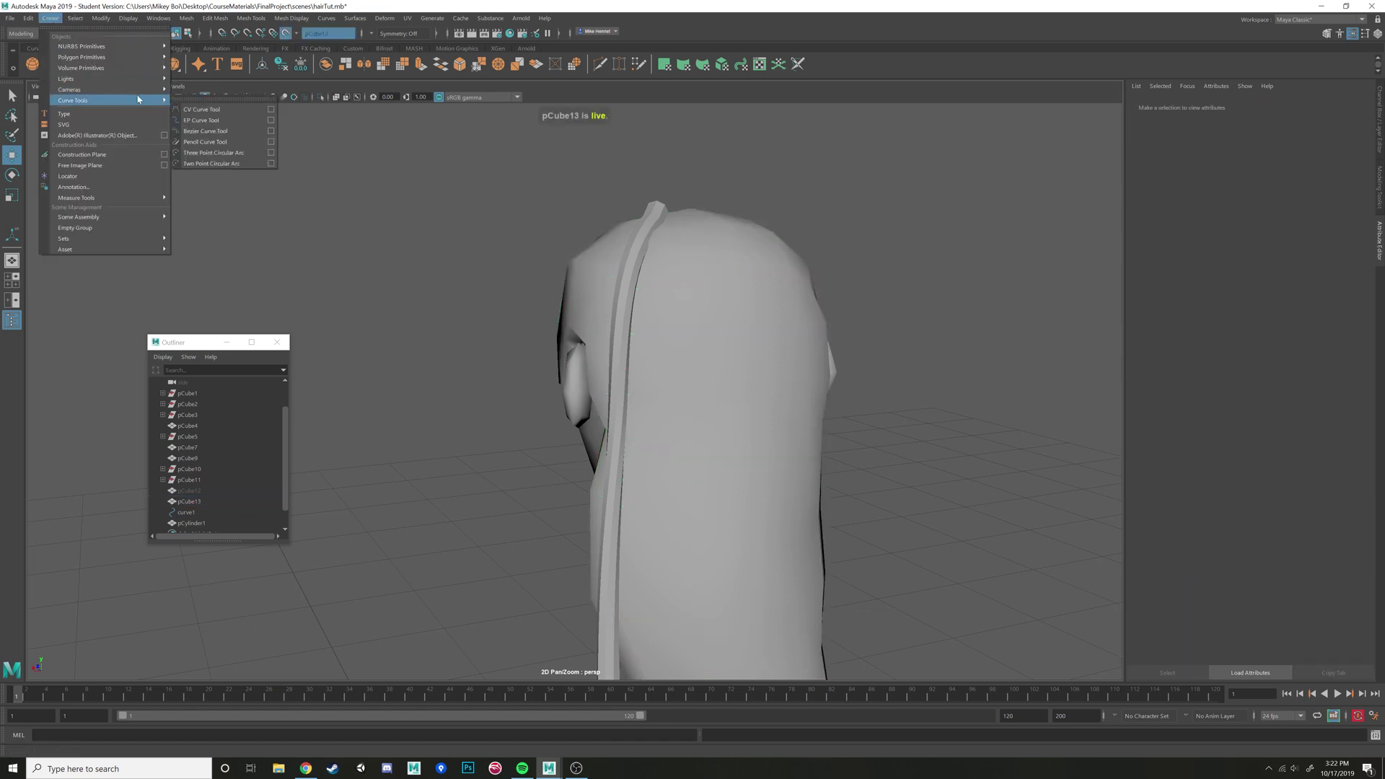
left_click(203, 110)
left_click(736, 241)
left_click_drag(736, 240, 748, 230, "alt")
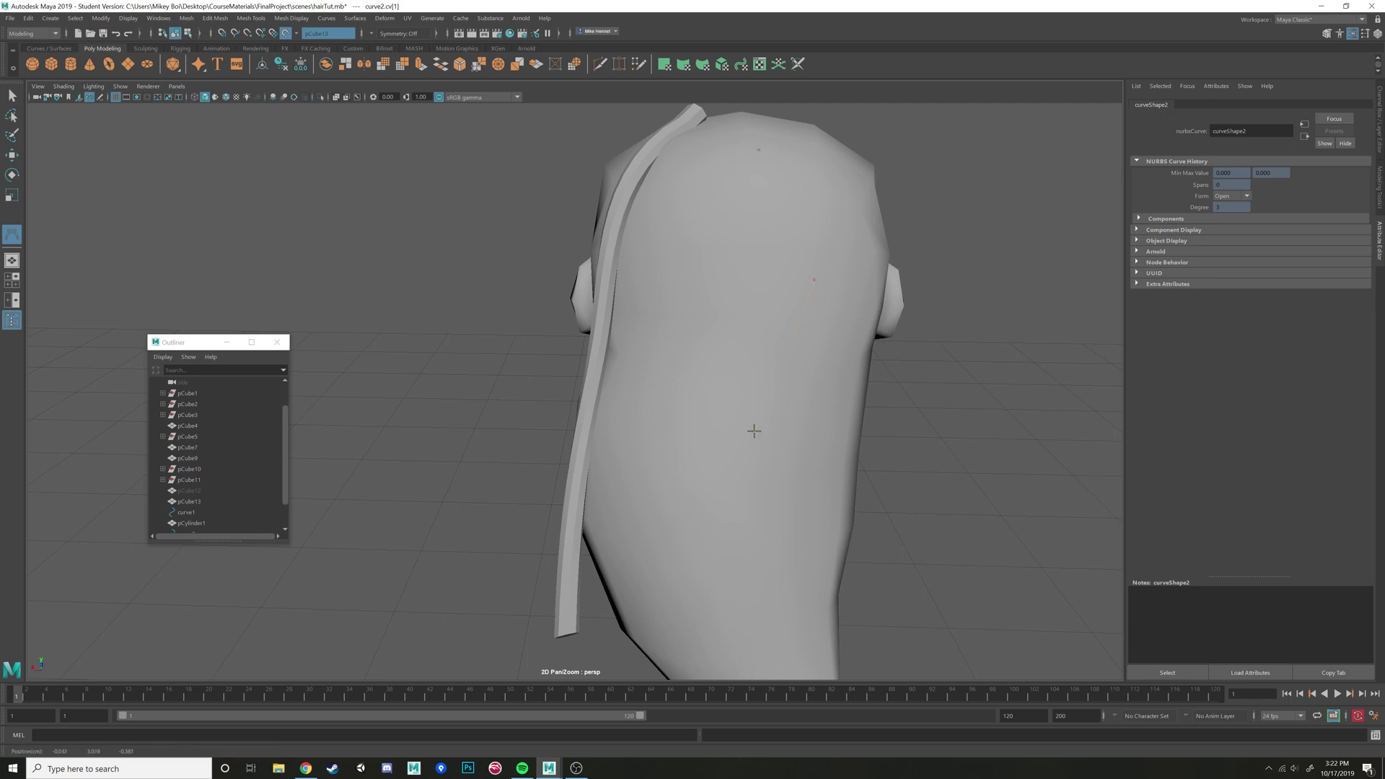
left_click(744, 402)
middle_click_drag(793, 462, 778, 336, "alt")
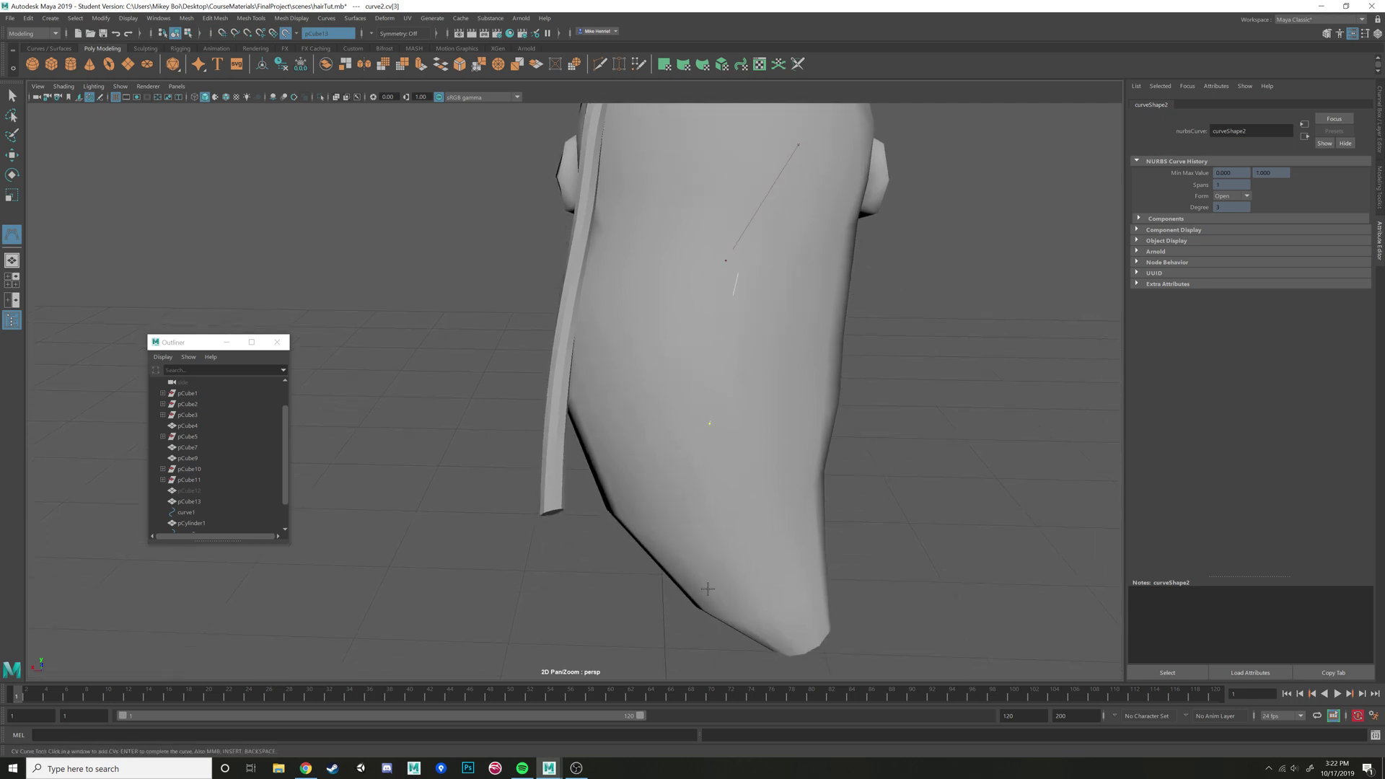
key("BackSpace")
left_click_drag(758, 266, 751, 334, "alt")
left_click(642, 420)
left_click_drag(665, 504, 671, 457, "alt")
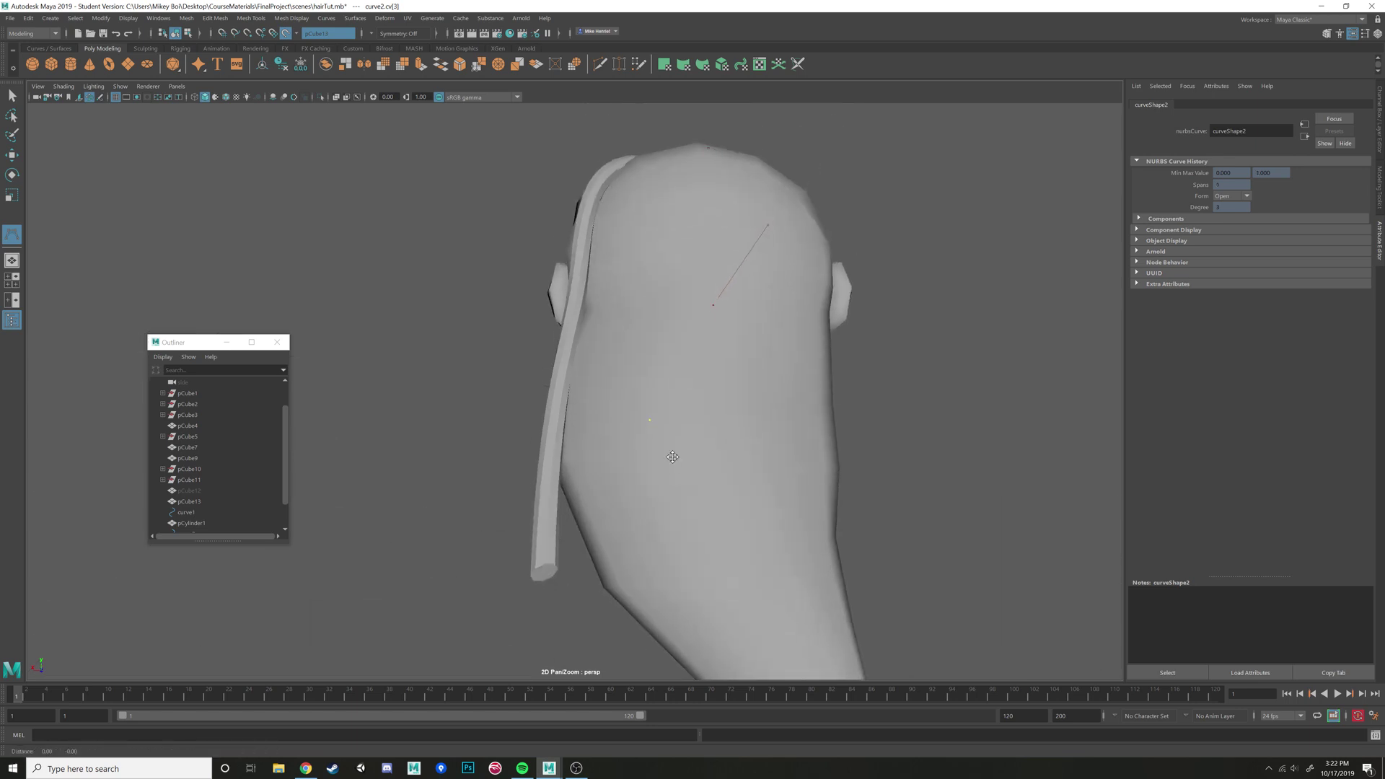
middle_click_drag(671, 457, 691, 366, "alt")
left_click(661, 504)
left_click_drag(726, 541, 727, 484, "alt")
key("Return")
left_click_drag(649, 329, 651, 371, "alt")
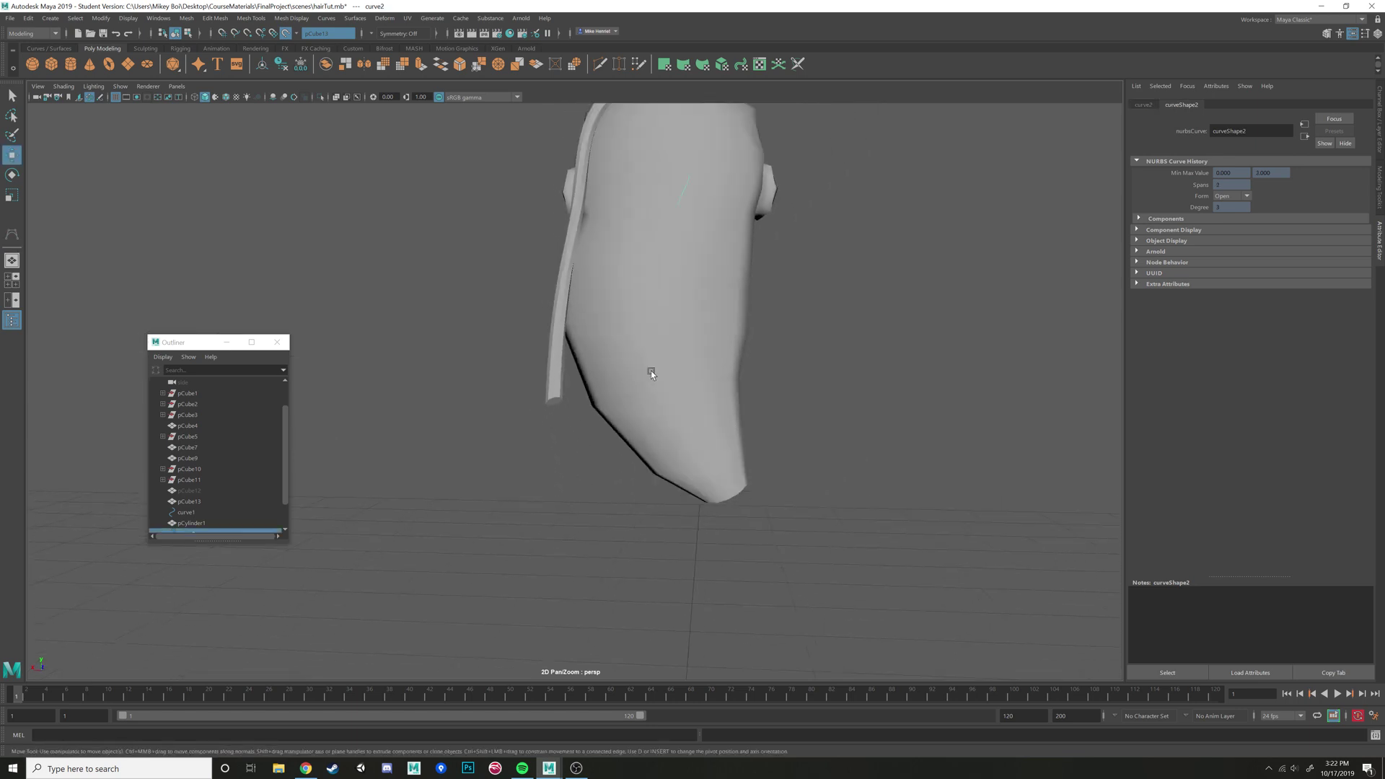
Turn off the live surface and move the new curve's lowest control vertex down and outward past the hair's edge
key("w")
key("4")
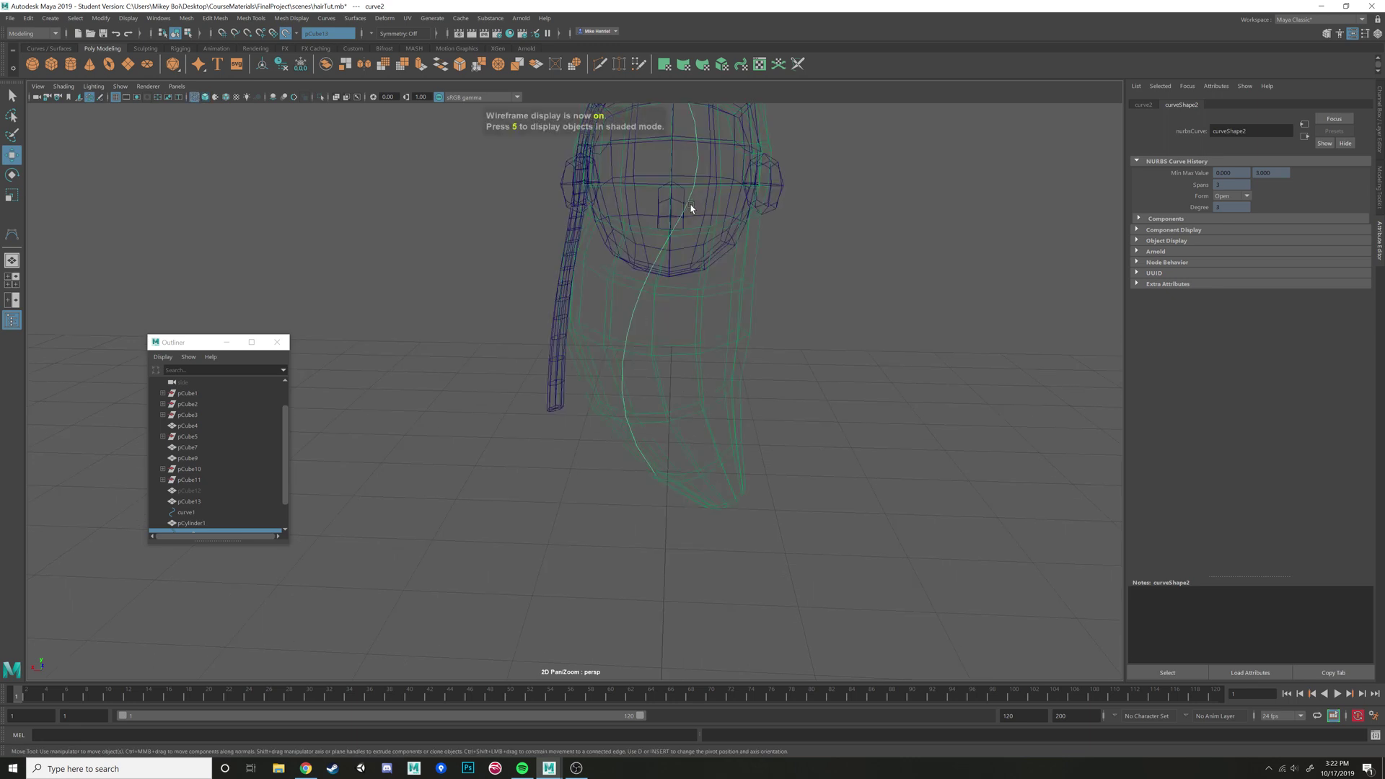
right_click_drag(693, 192, 653, 193)
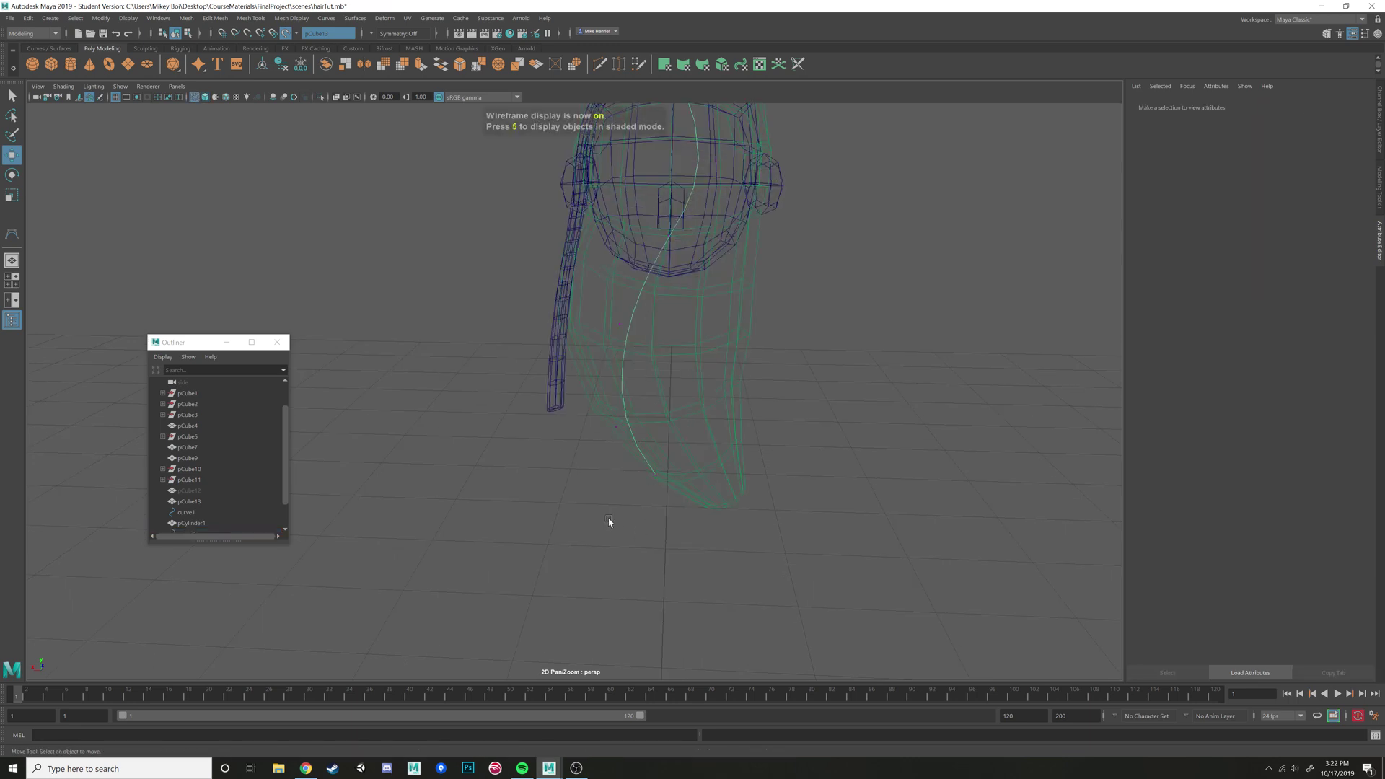
left_click_drag(608, 518, 729, 472)
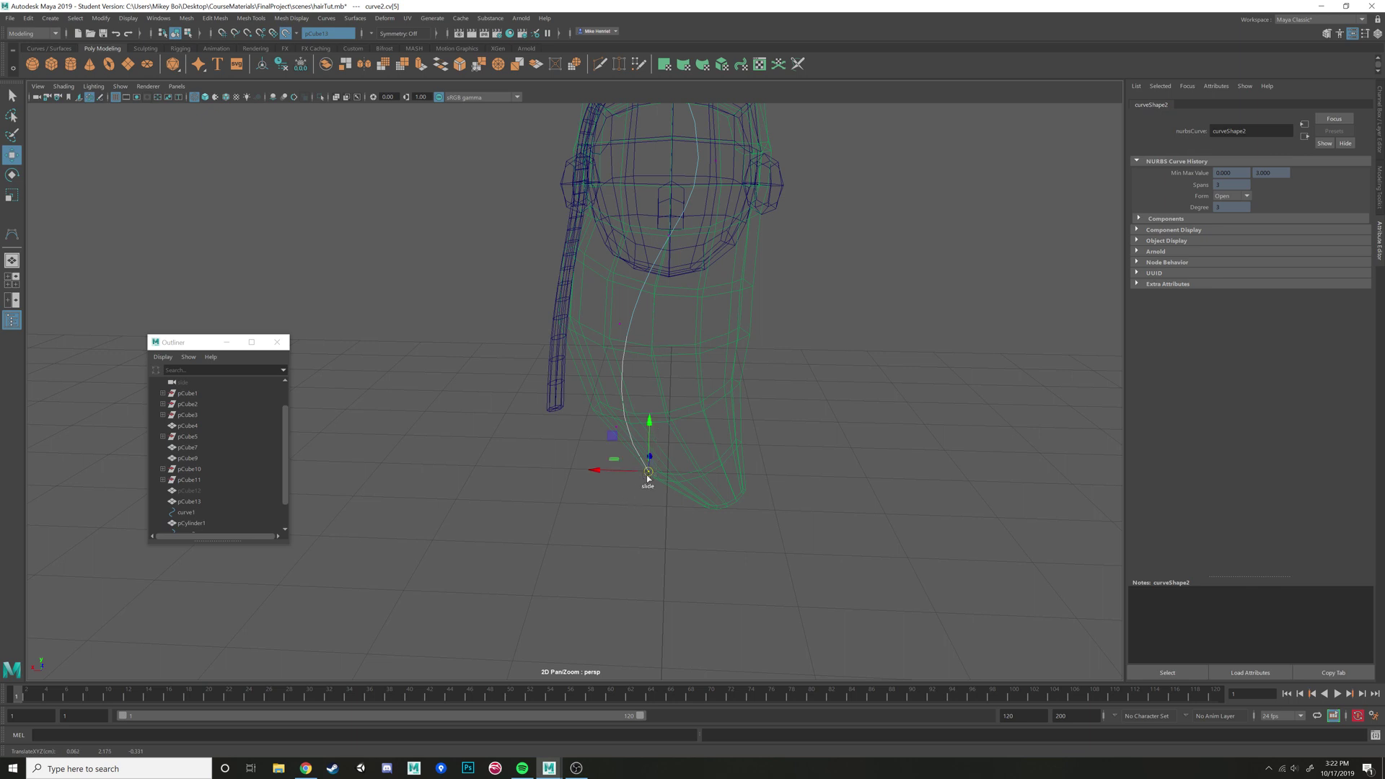
left_click(285, 34)
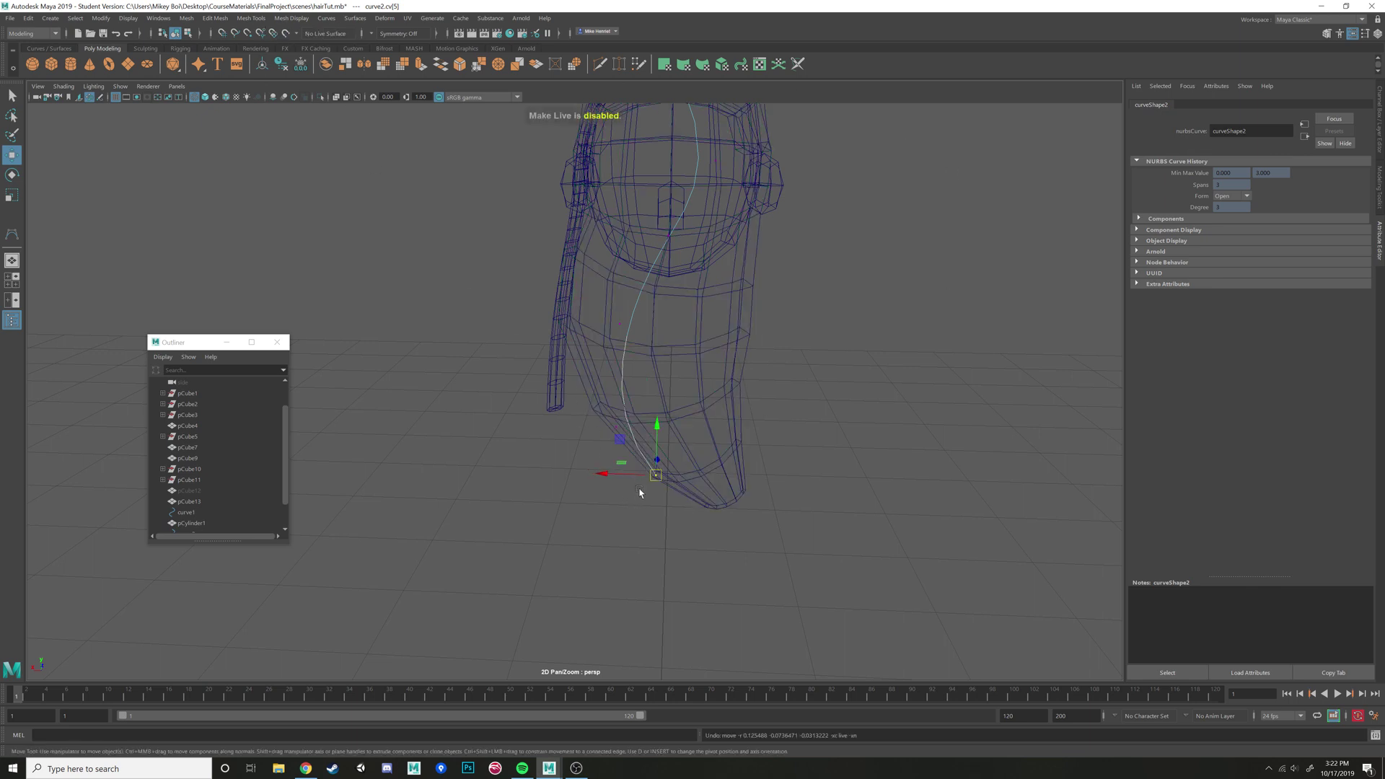
left_click_drag(649, 472, 601, 498)
Try to move the lower end control vertex of the first strand's guide curve and undo the move
left_click(553, 396)
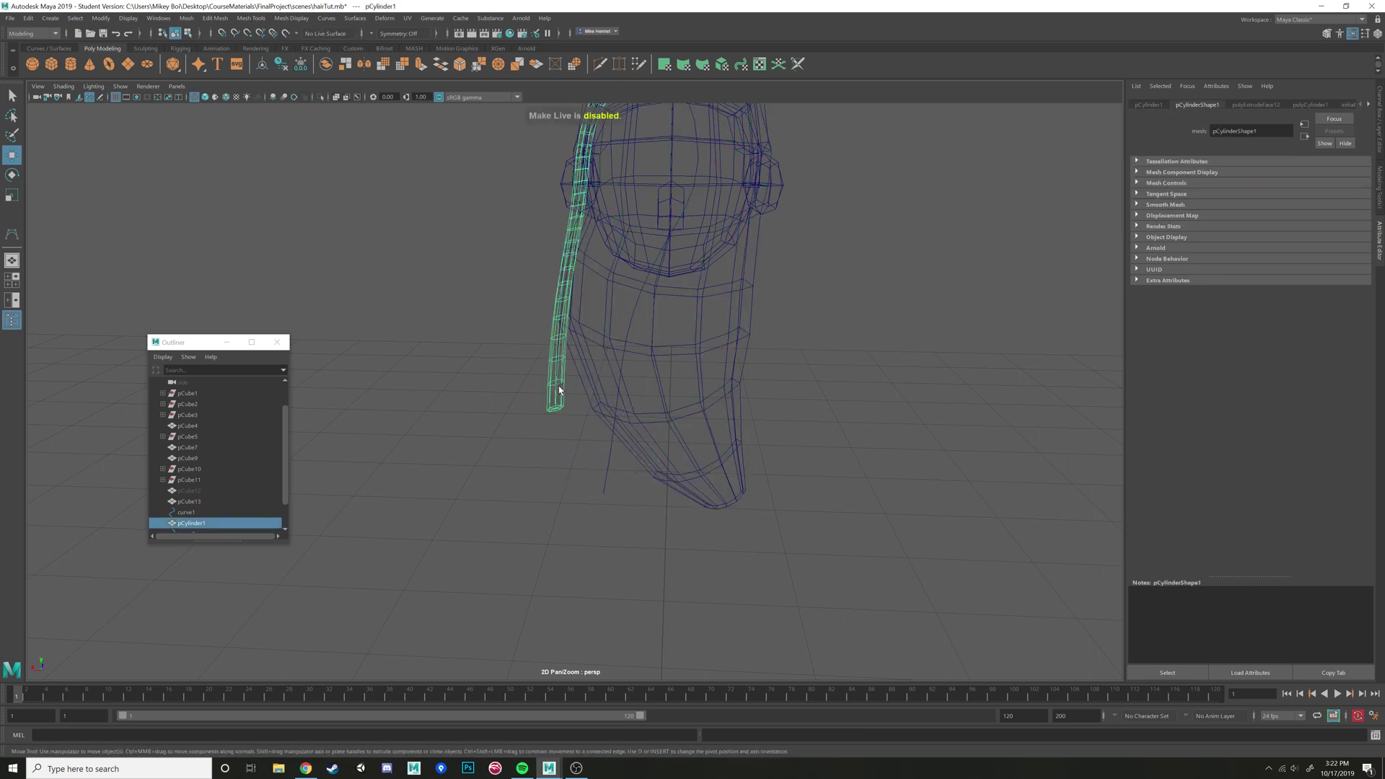
left_click(558, 390)
left_click(556, 392)
left_click_drag(556, 392, 637, 386, "alt")
middle_click_drag(636, 385, 674, 439, "alt")
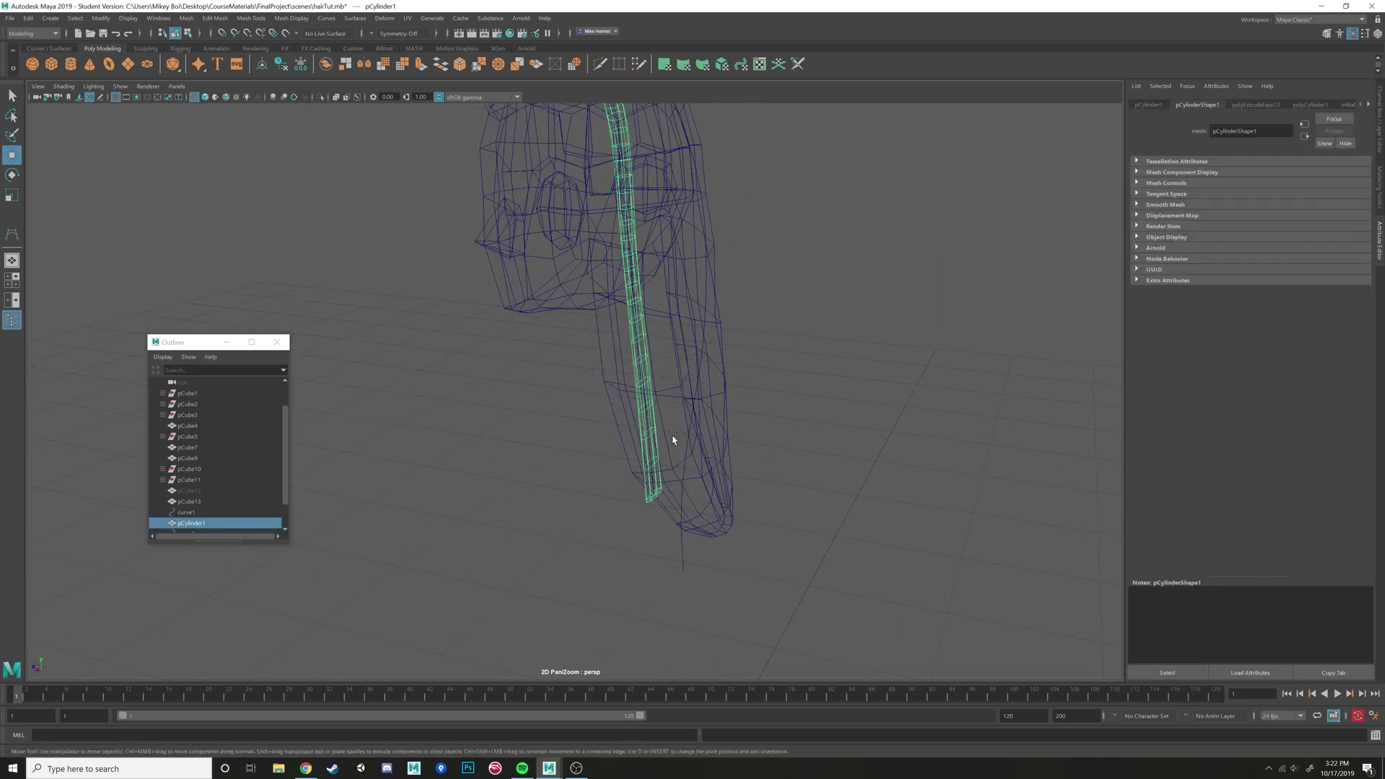
right_click_drag(674, 439, 671, 393, "alt")
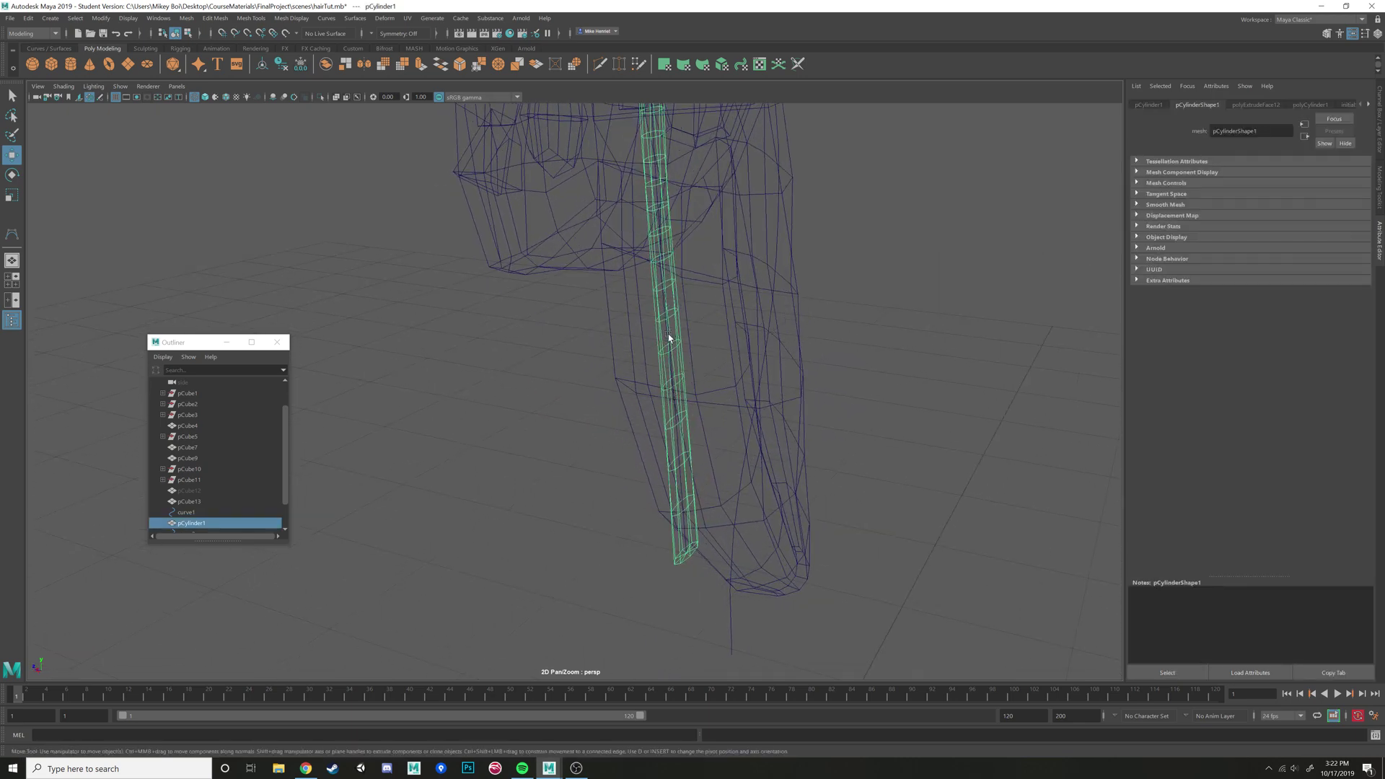
left_click(210, 511)
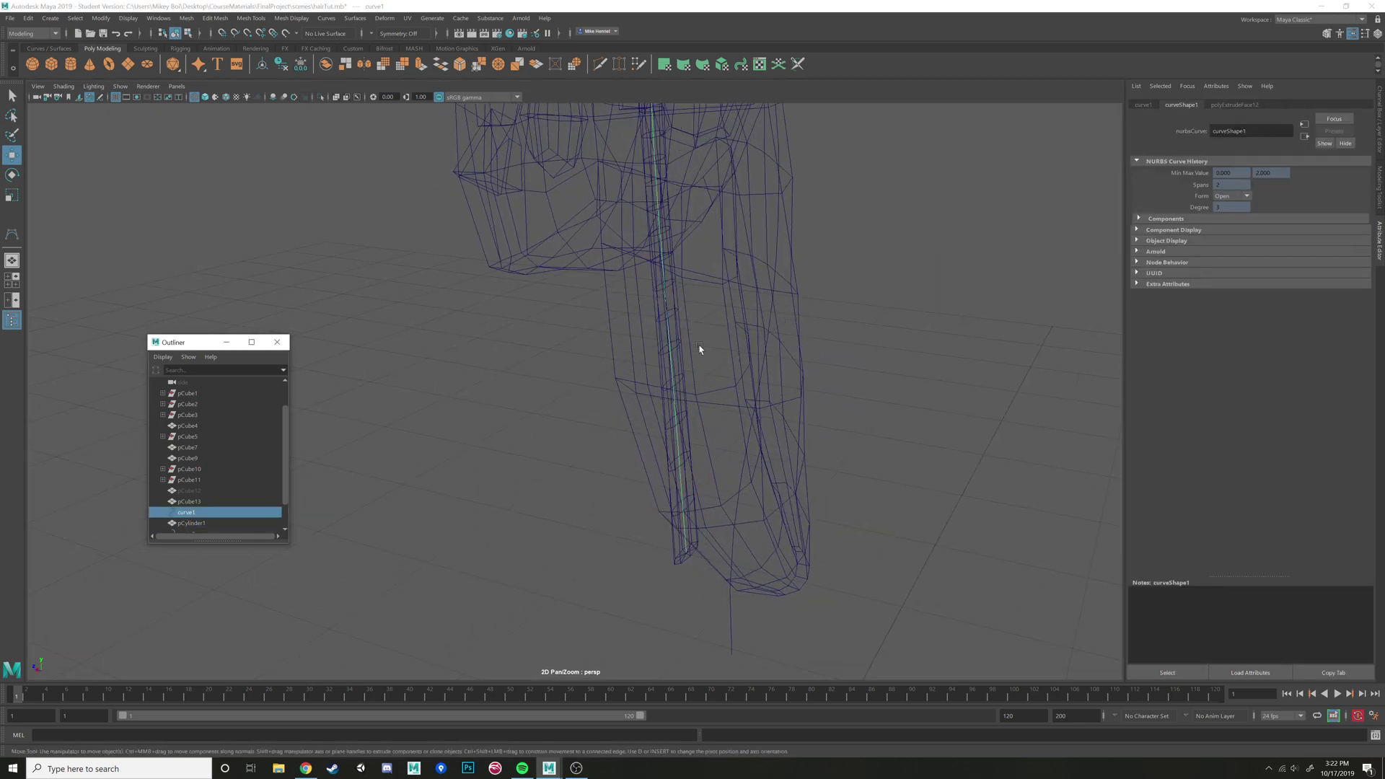
right_click_drag(699, 345, 628, 347)
left_click_drag(639, 580, 510, 479)
key("ctrl+z")
scroll(662, 291, "down", 5)
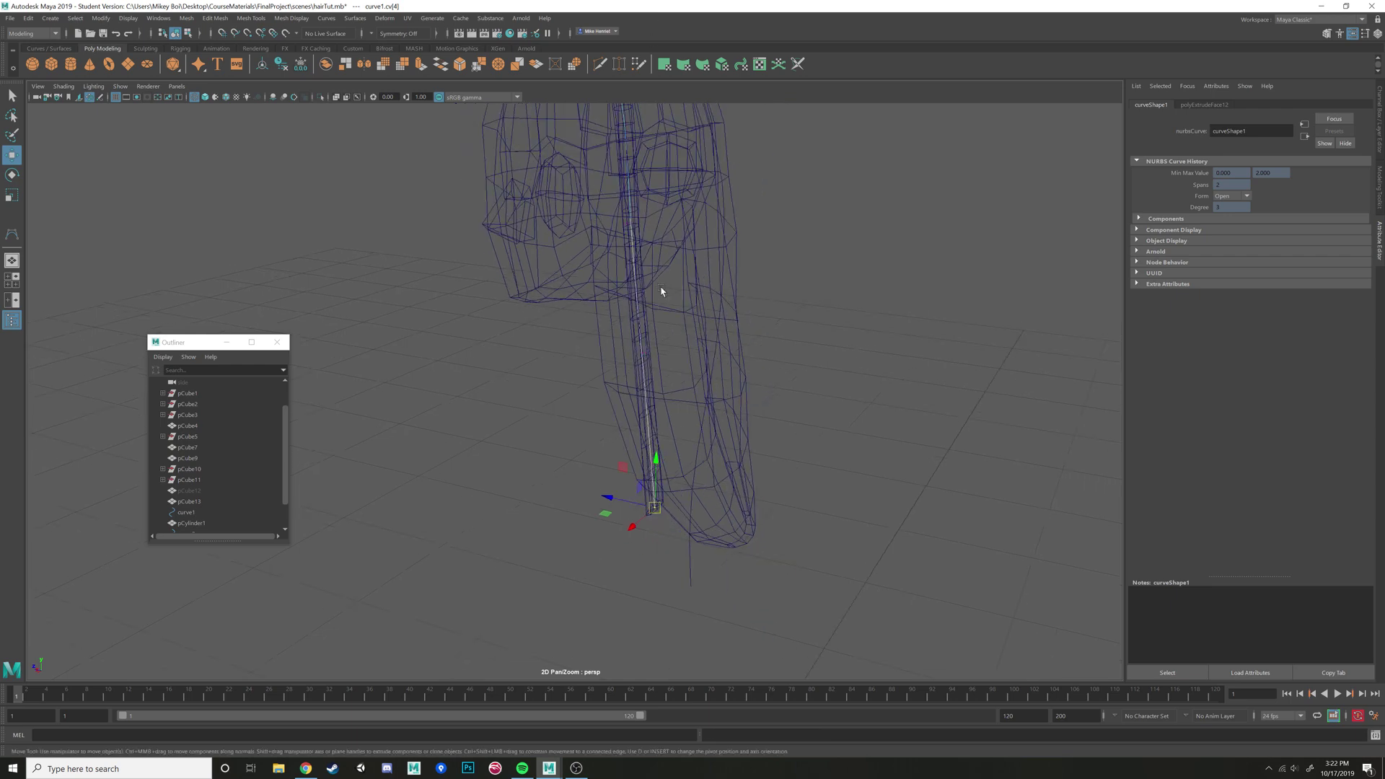
Try deleting curve1 while the cylinder strand still has its history, and undo the deletion
left_click_drag(461, 401, 259, 470, "alt")
scroll(238, 477, "down", 1)
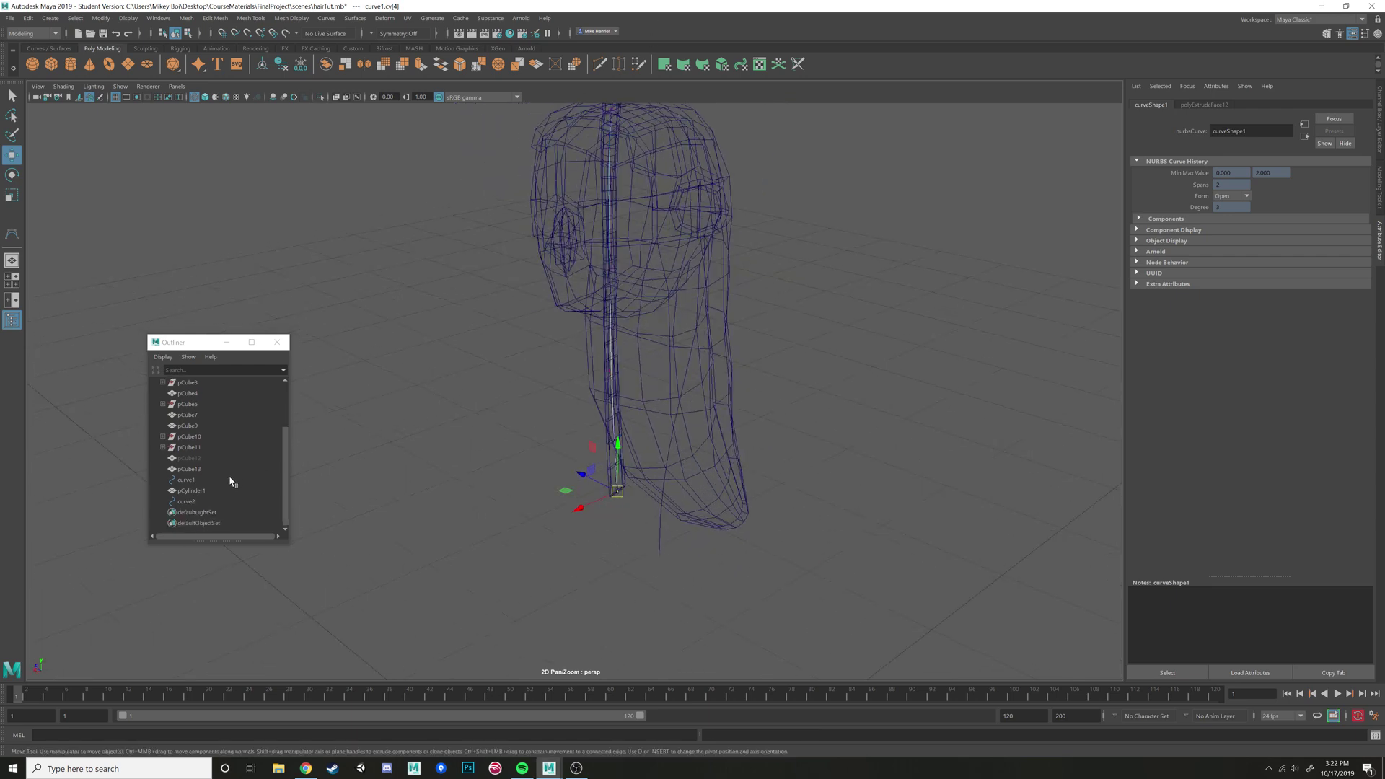
left_click(186, 481)
key("Delete")
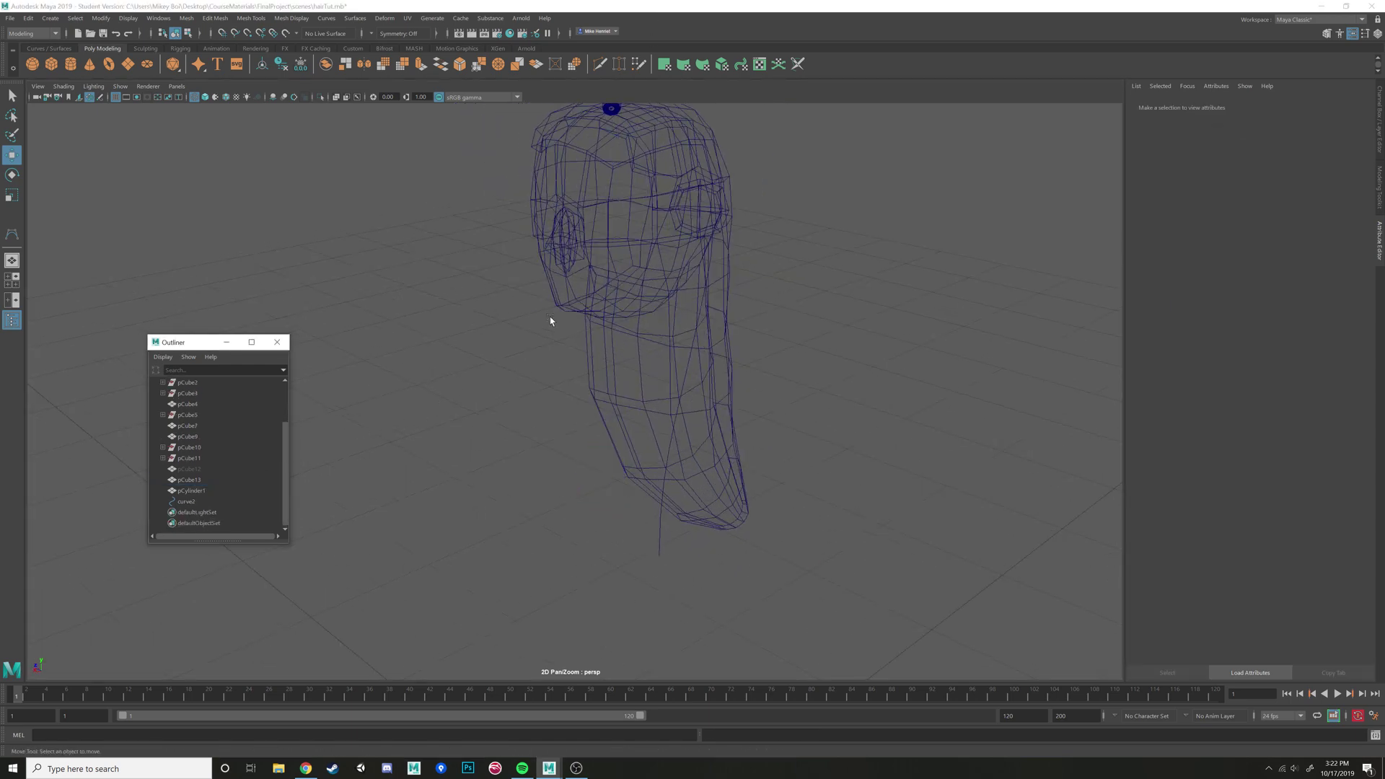
middle_click_drag(641, 266, 645, 505, "alt")
scroll(675, 361, "up", 5)
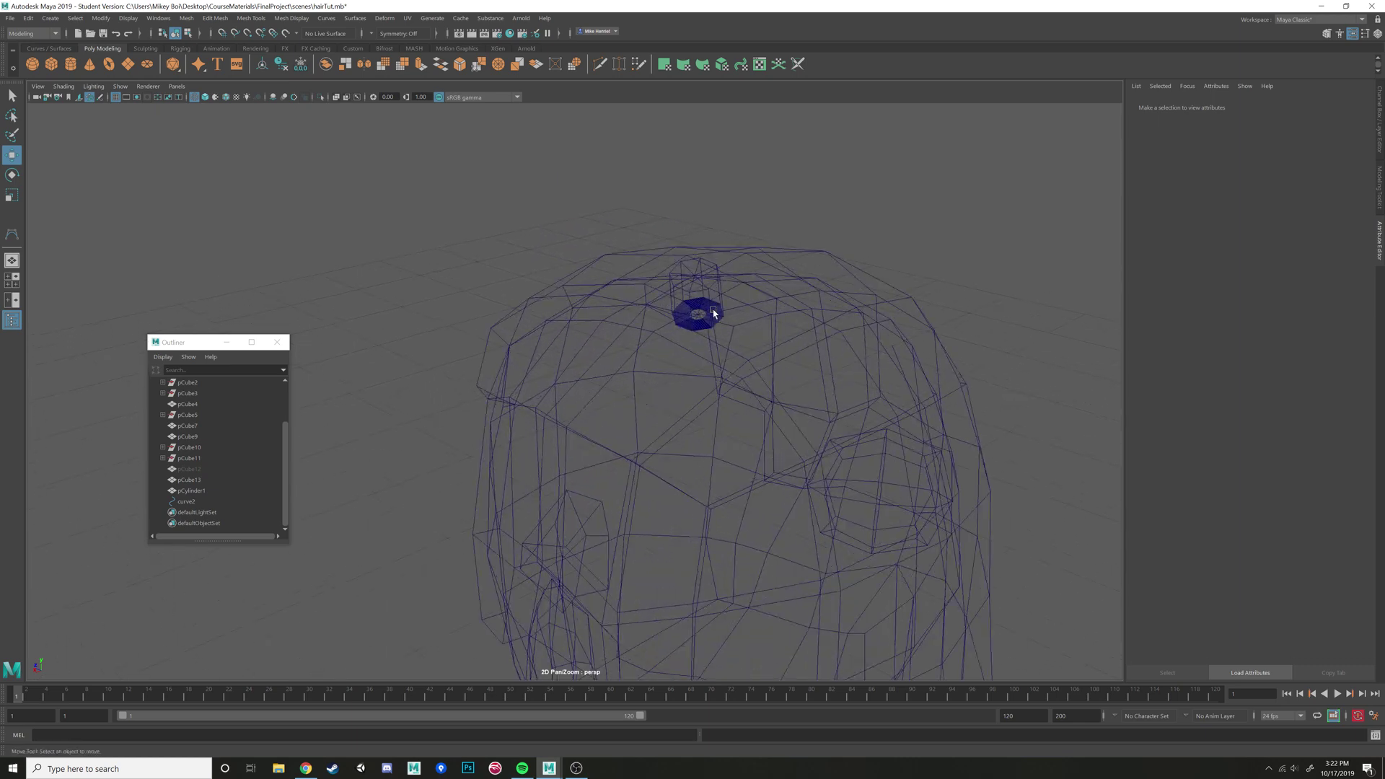
key("ctrl+z")
Delete the construction history of the extruded cylinder strand and return the view to shaded display
scroll(691, 323, "down", 5)
middle_click_drag(773, 449, 769, 271, "alt")
left_click(659, 156)
key("5")
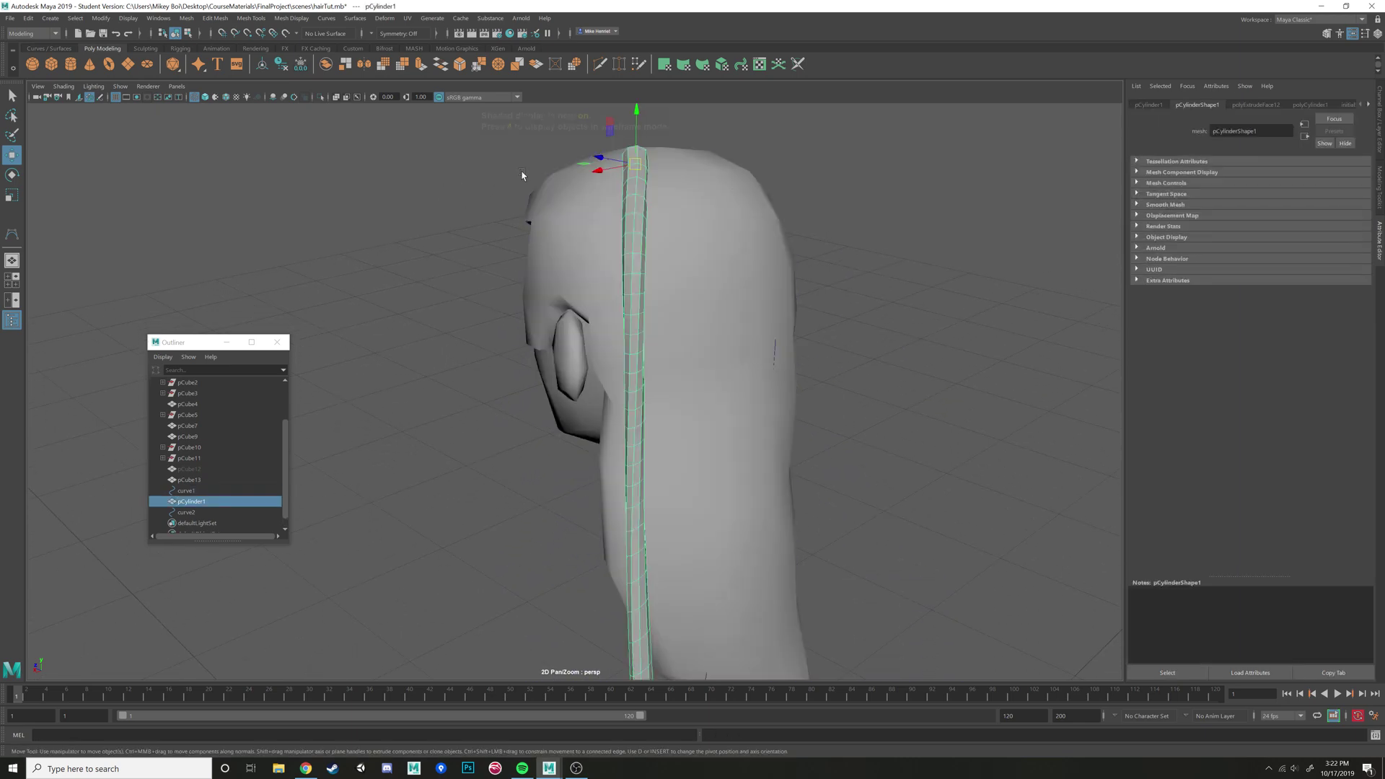
left_click(29, 18)
mouse_move(146, 152)
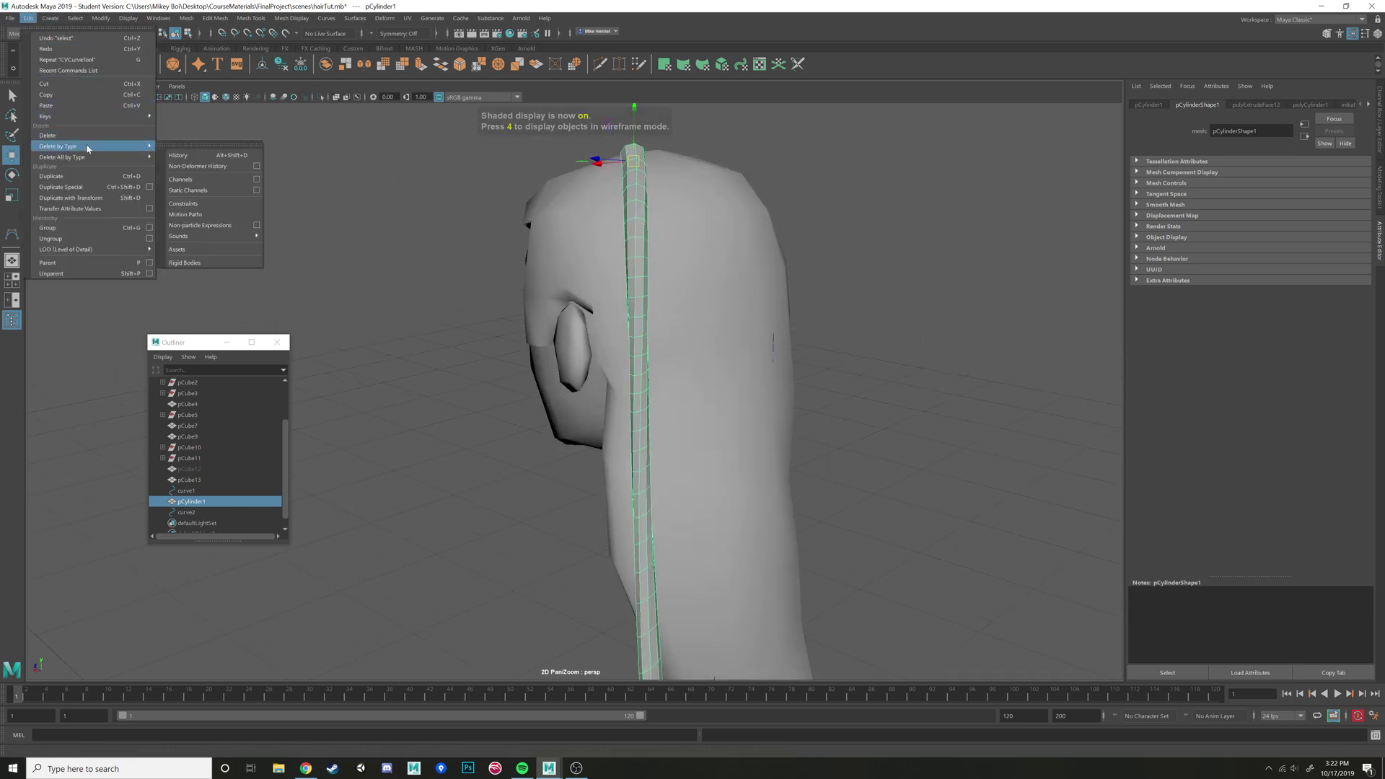
left_click(177, 156)
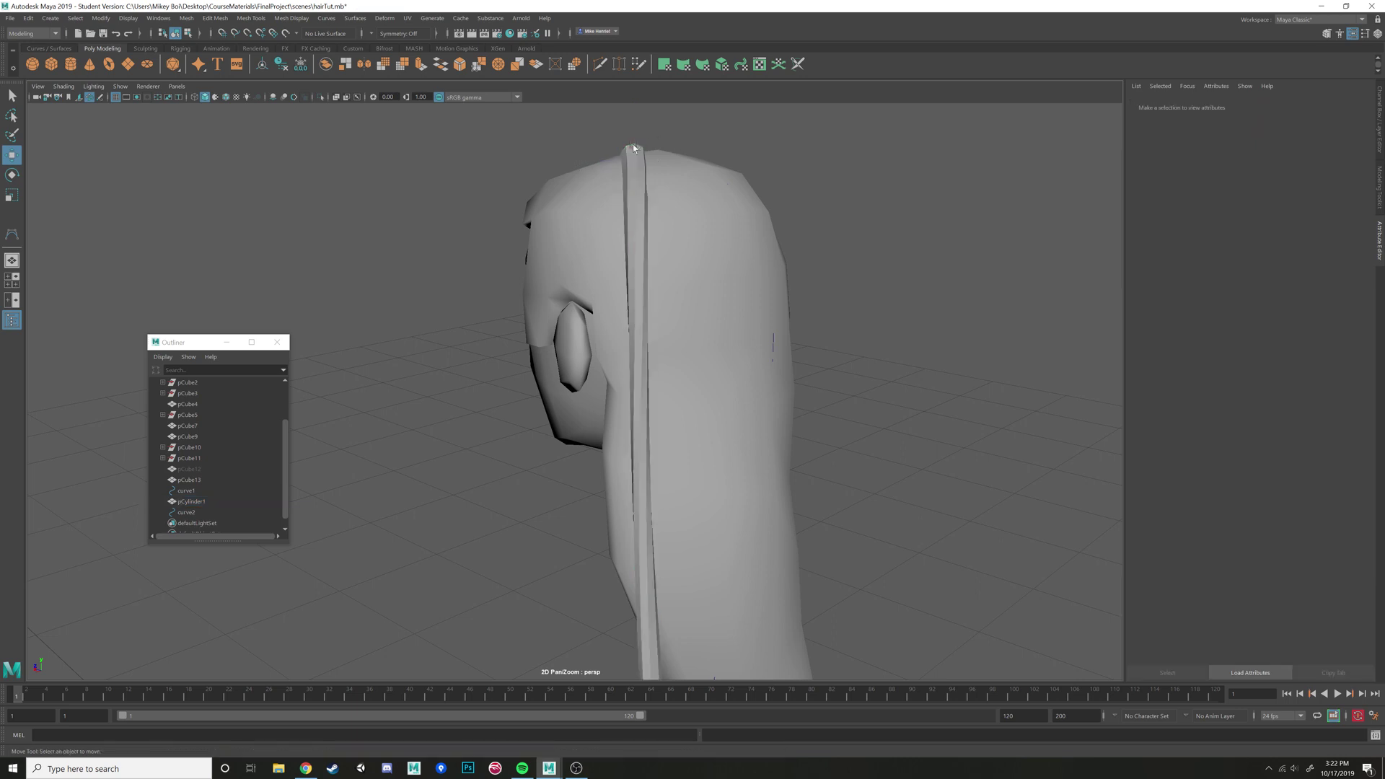
Delete the first strand's guide curve, curve1
left_click_drag(577, 278, 502, 281, "alt")
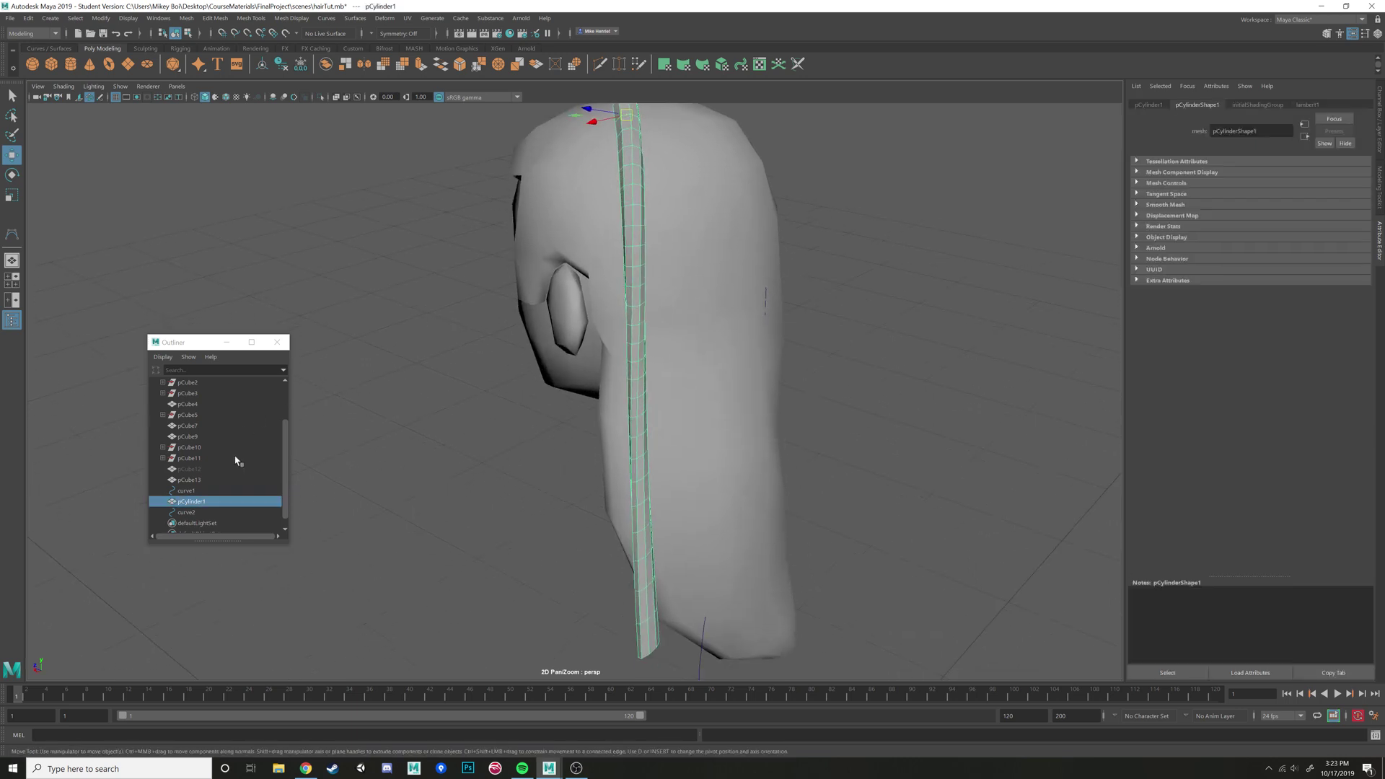
left_click(189, 491)
key("Delete")
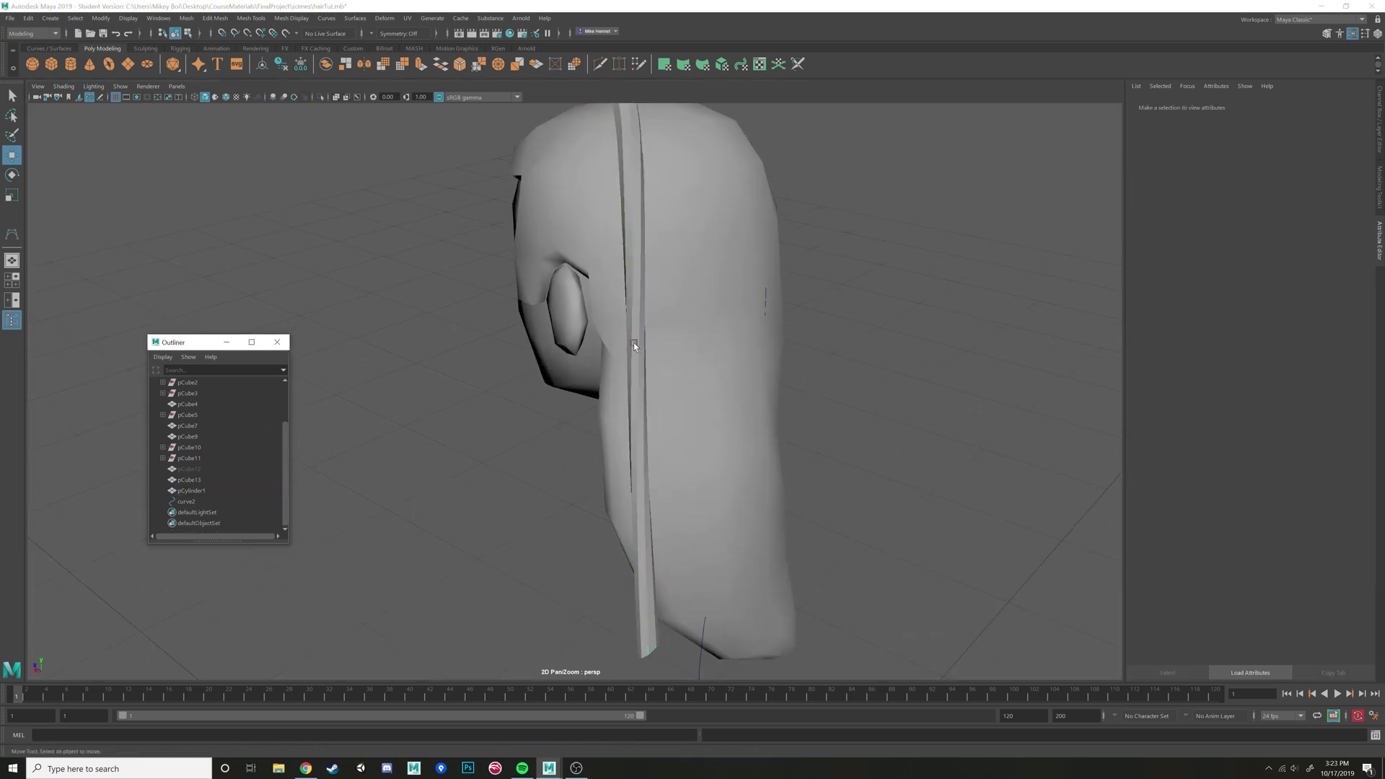
Move the middle and lower control vertices (2 to 4) of curve2 backward, out toward the hair's rear surface
left_click(640, 400)
left_click_drag(704, 354, 658, 343, "alt")
middle_click_drag(658, 343, 698, 173, "alt")
middle_click_drag(581, 535, 603, 538, "alt")
left_click(604, 539)
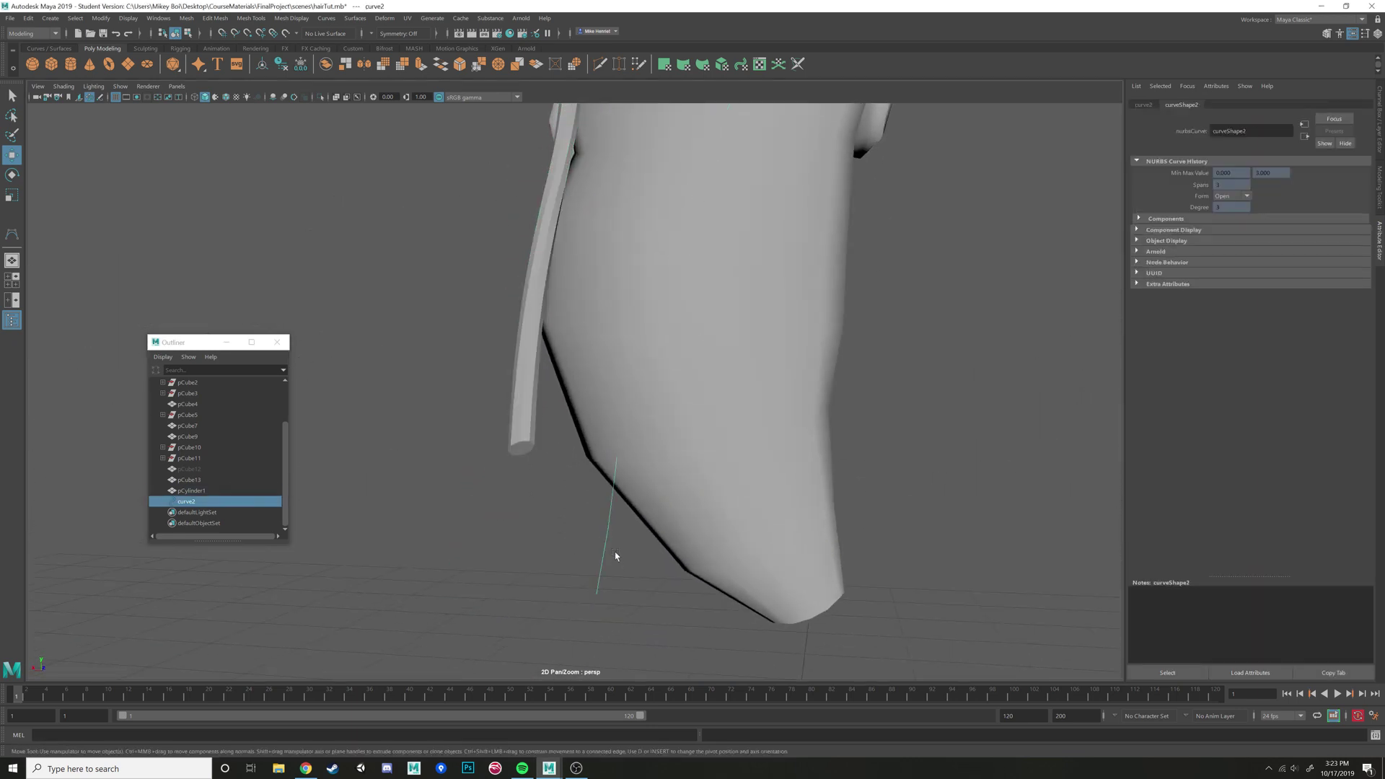
scroll(810, 197, "up", 1)
scroll(807, 173, "down", 6)
middle_click_drag(722, 292, 725, 307, "alt")
left_click_drag(725, 311, 550, 363, "alt")
key("4")
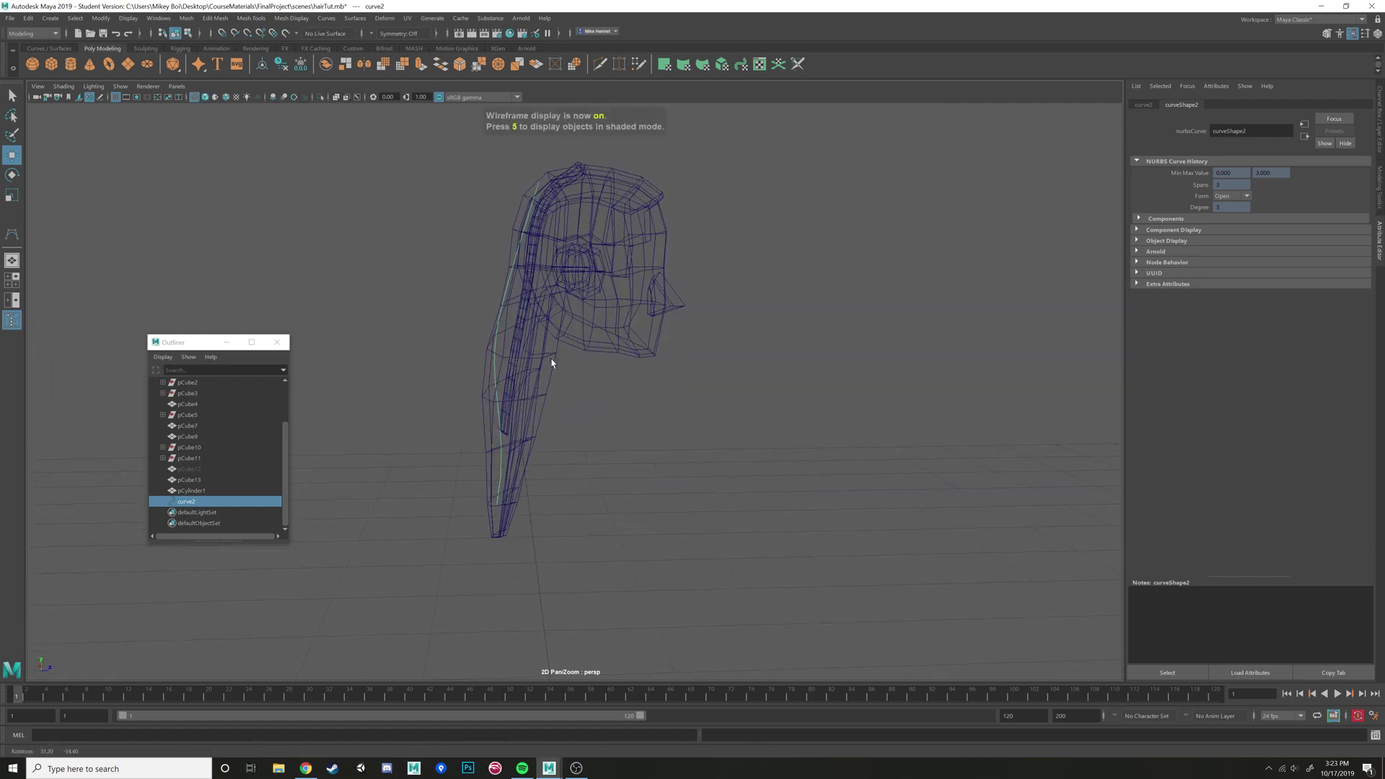
right_click_drag(478, 311, 421, 310)
left_click_drag(417, 296, 549, 445)
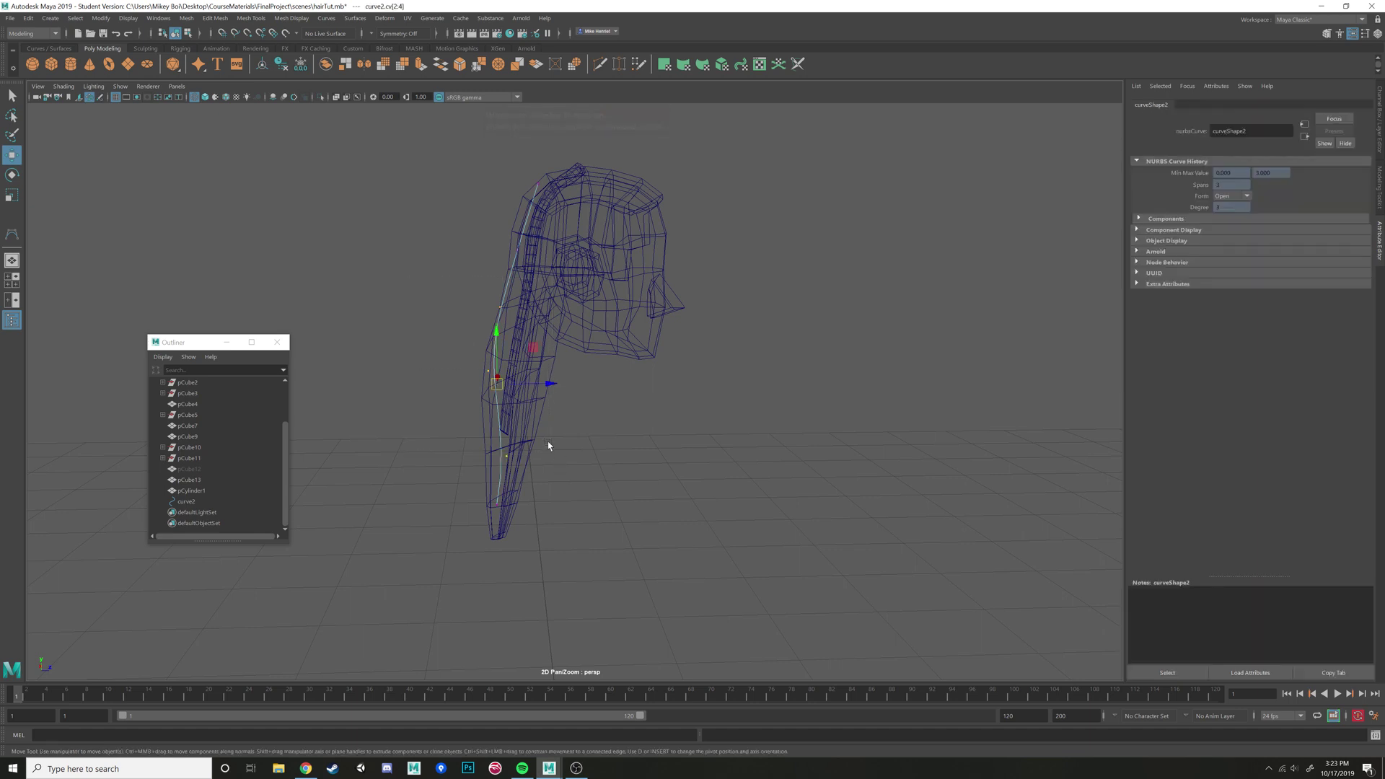
left_click_drag(549, 392, 537, 387)
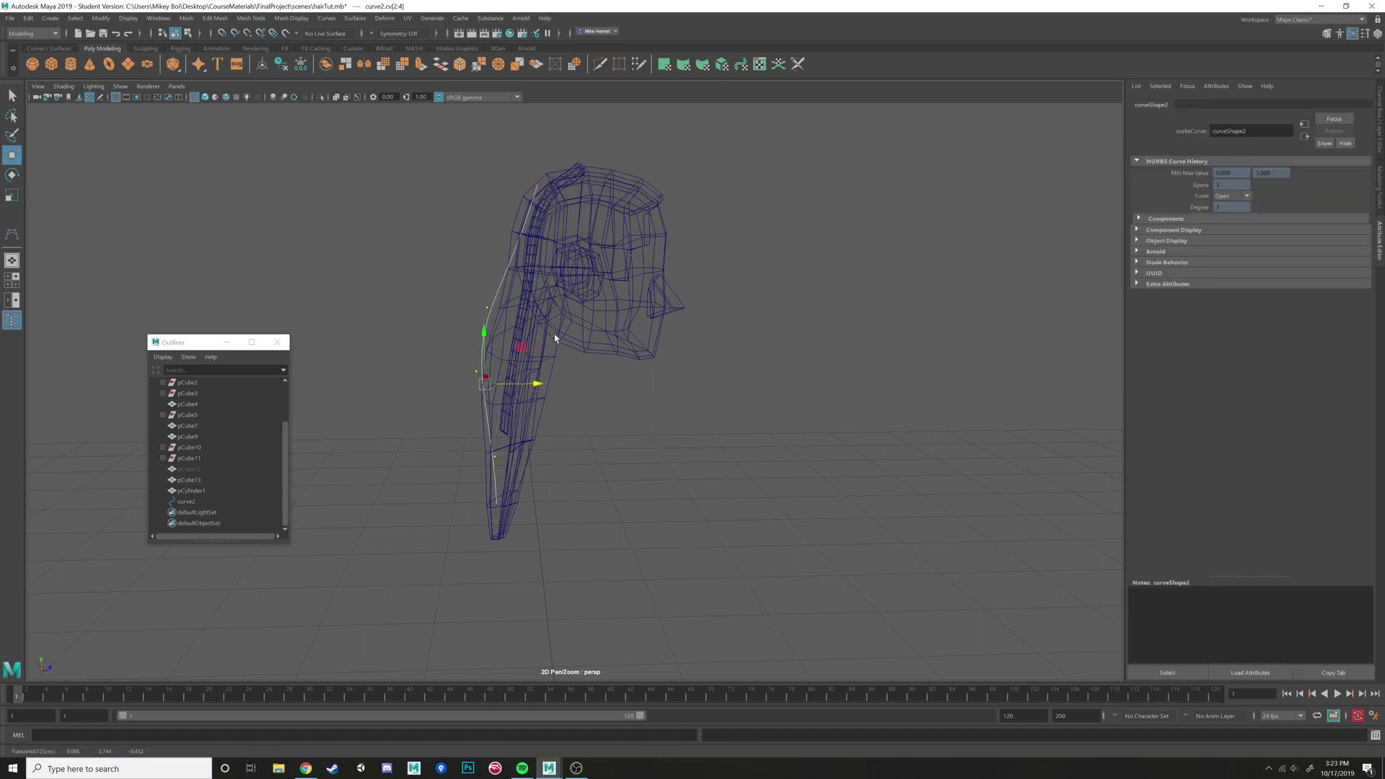
Pull curve2's upper control vertex near the crown backward off the hair, and leave component editing in shaded display
left_click_drag(555, 337, 560, 346, "alt")
left_click_drag(489, 241, 577, 304)
mouse_move(576, 305)
left_mouse_down("alt")
mouse_move(496, 248)
mouse_move(510, 209)
mouse_move(646, 287)
mouse_move(670, 278)
mouse_move(654, 236)
mouse_move(691, 232)
left_mouse_up("alt")
key("5")
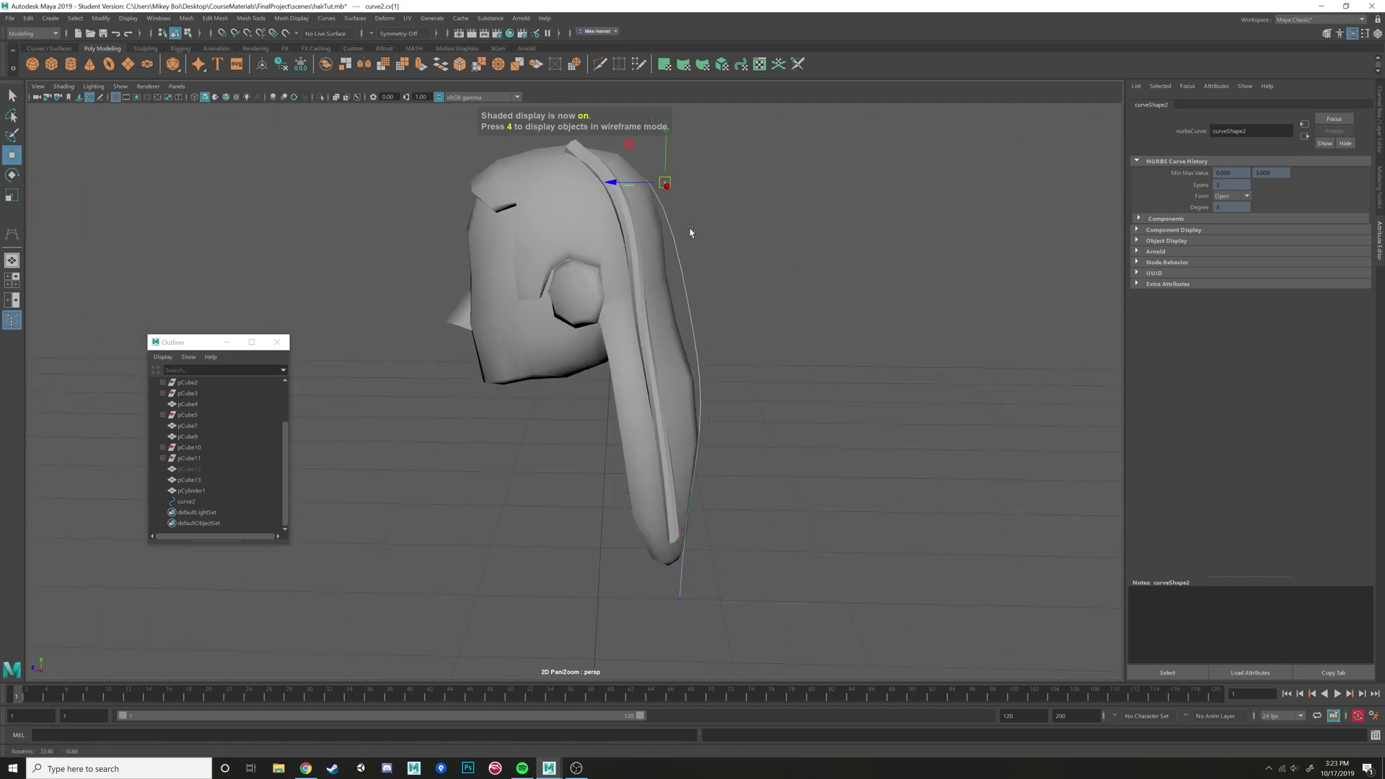
left_click(791, 383)
left_click(691, 305)
left_click(714, 298)
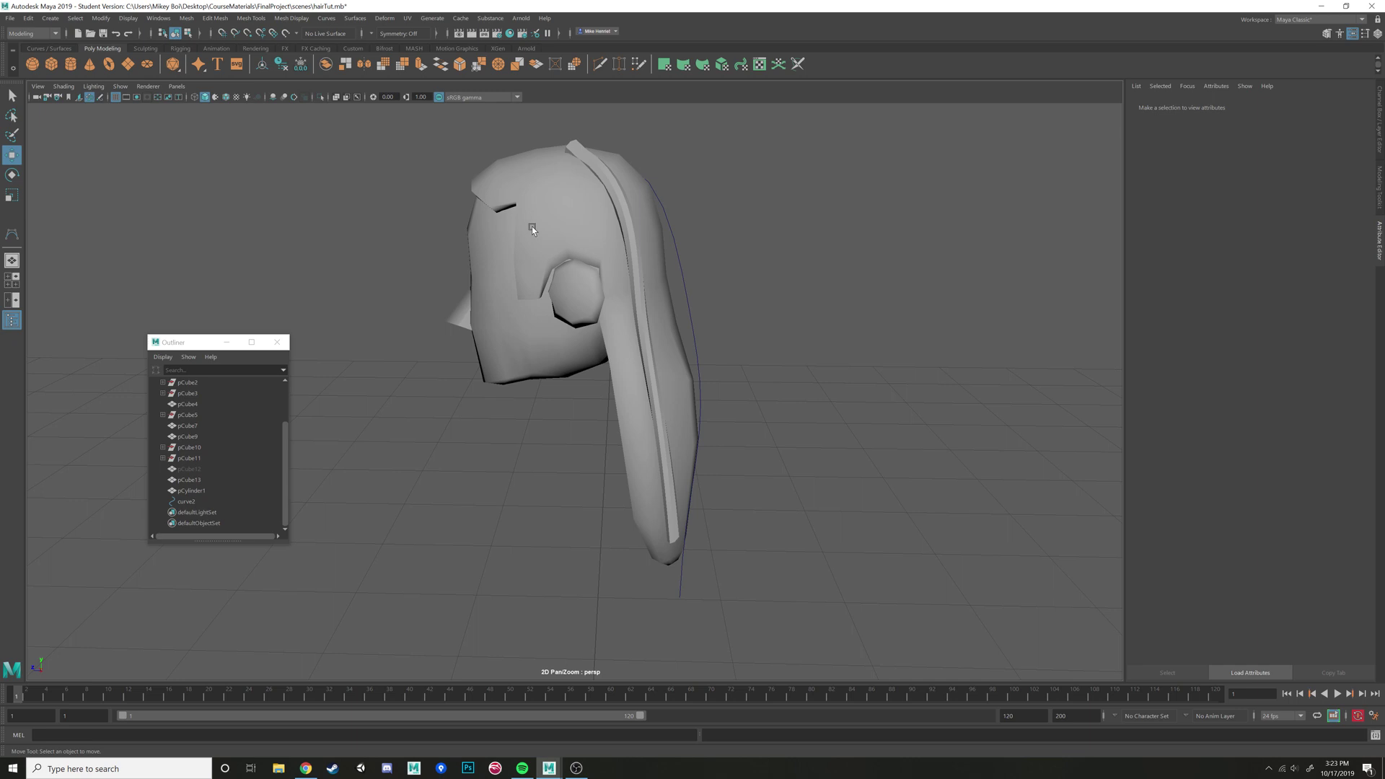
Create a polygon plane and set its subdivisions width and height to 1
left_click(128, 63)
scroll(495, 476, "down", 5)
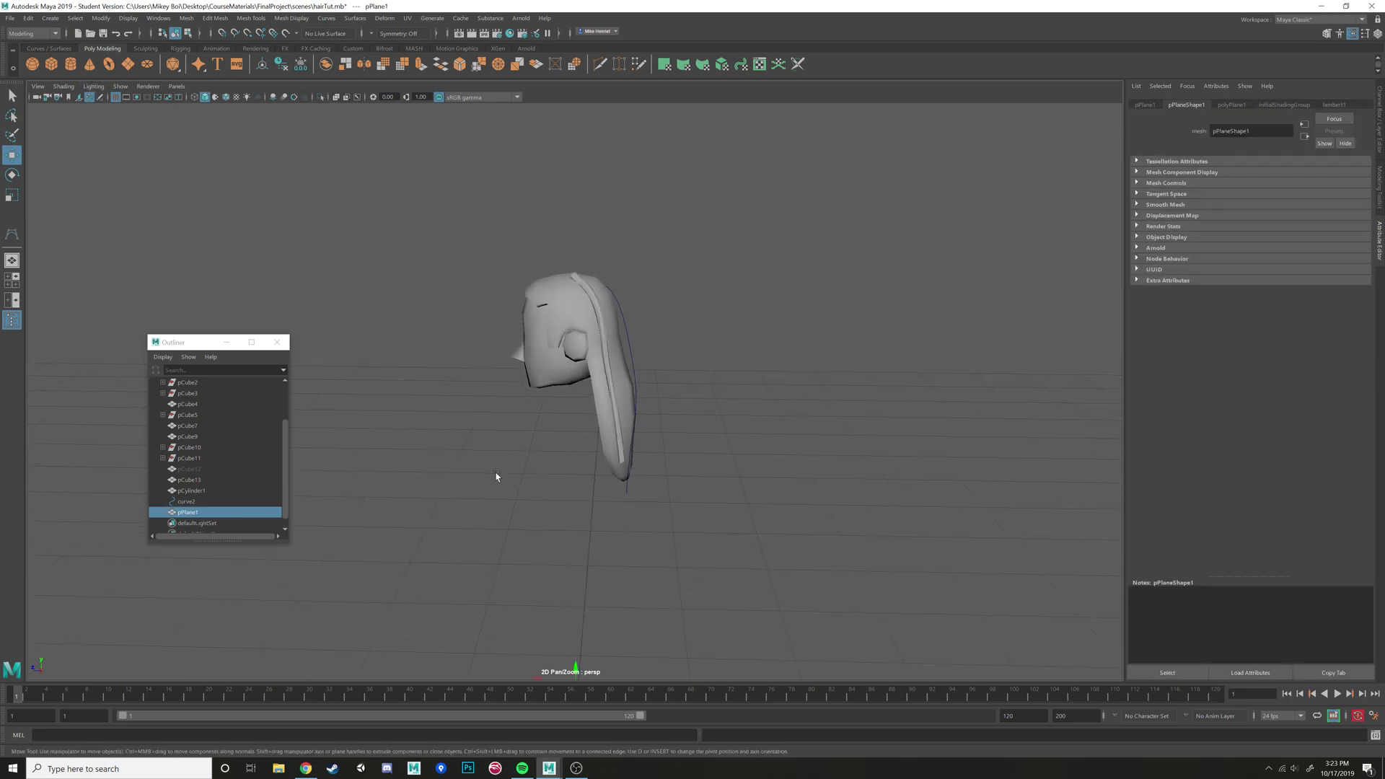
scroll(659, 375, "up", 3)
left_click(1380, 136)
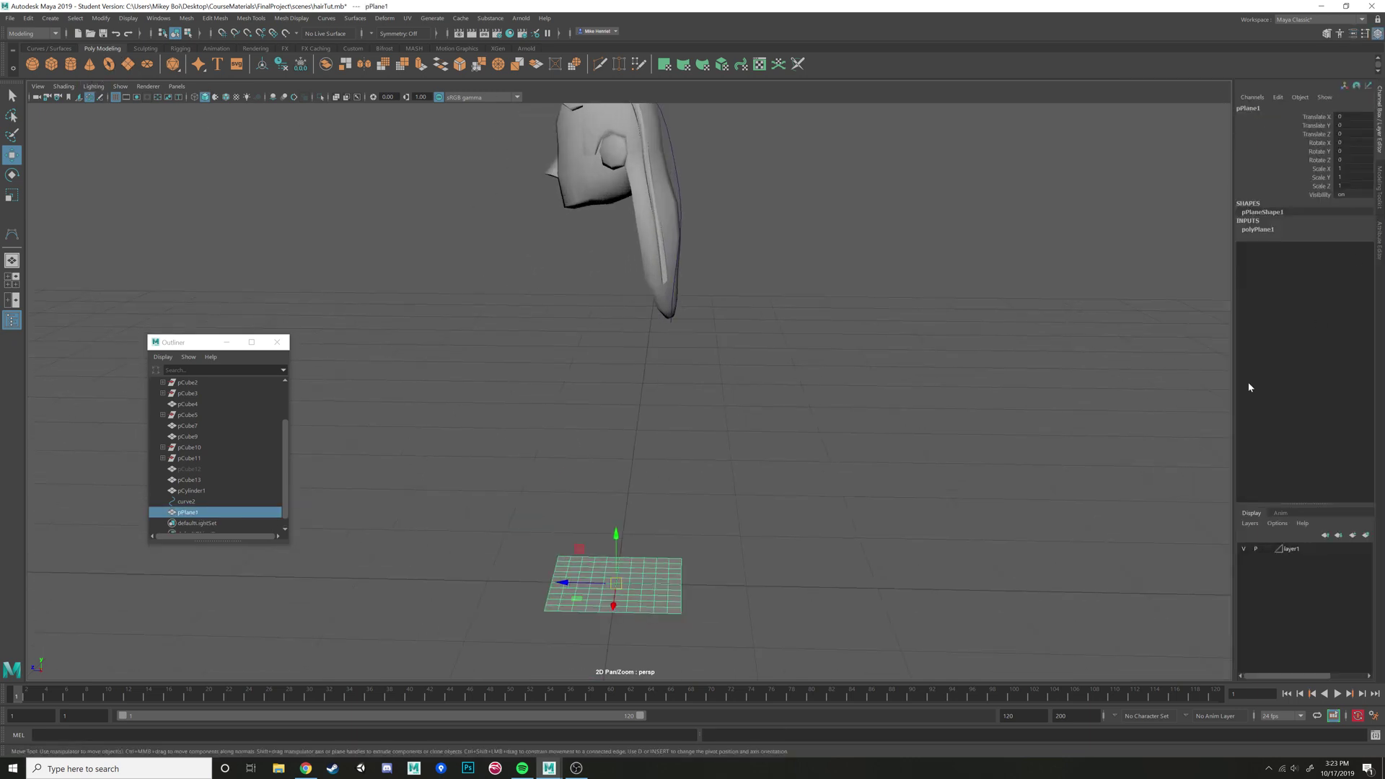
left_click(1263, 230)
left_click_drag(1346, 254, 1339, 264)
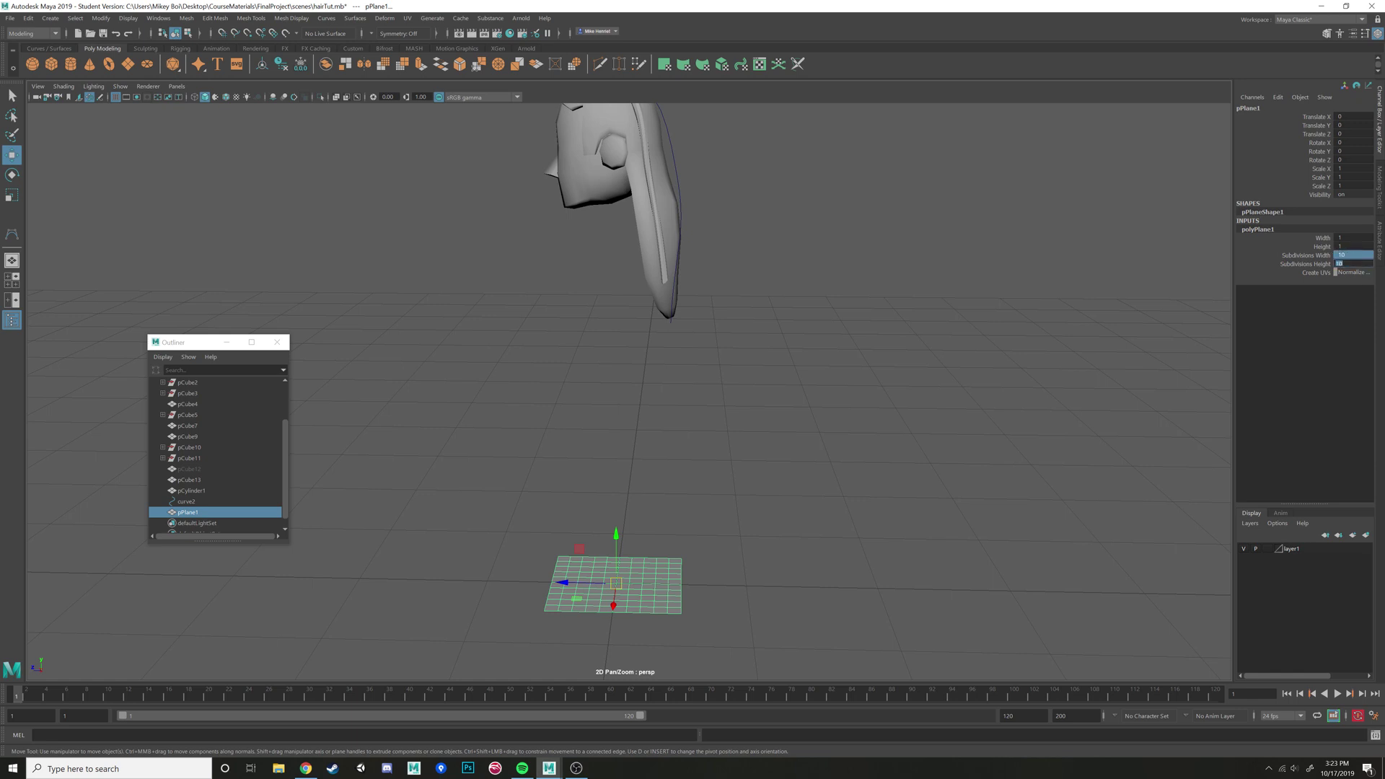
left_click_drag(970, 349, 970, 238, "alt")
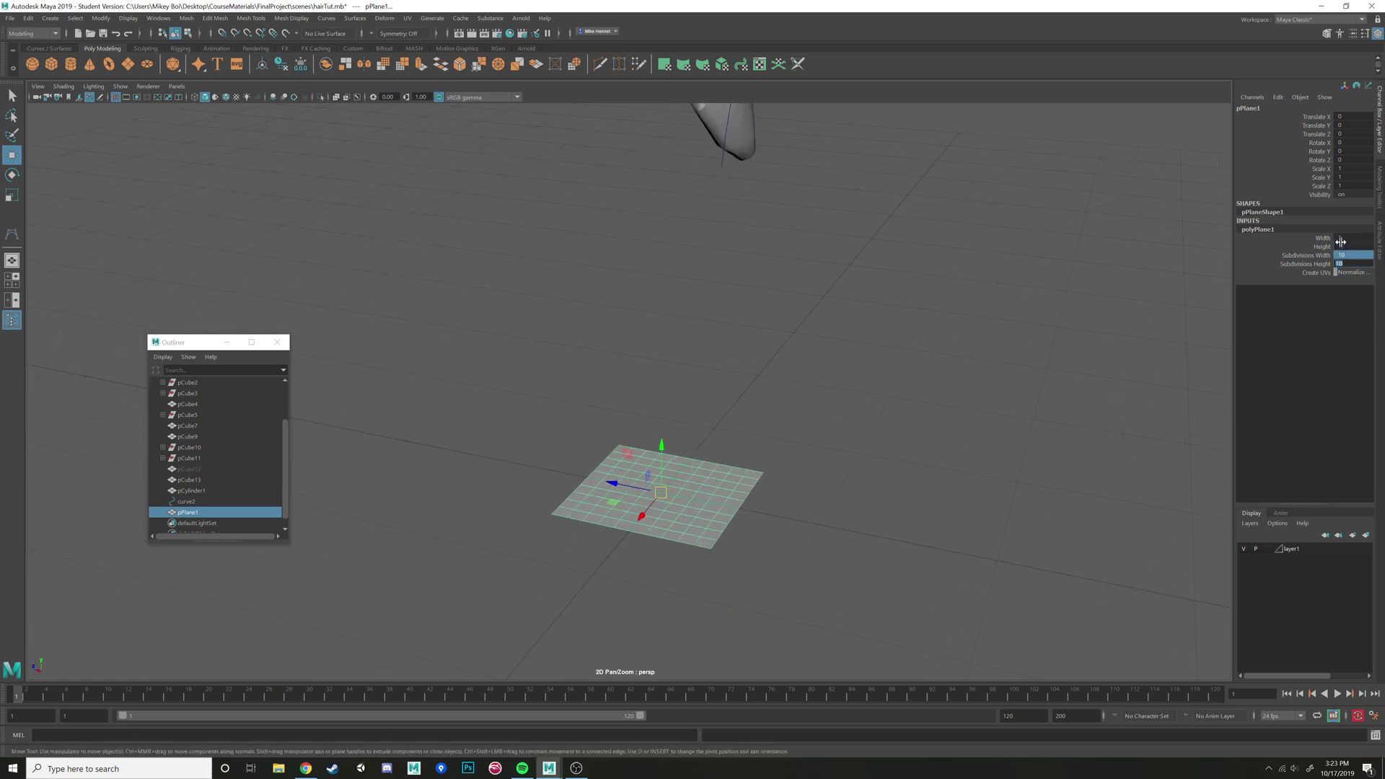
type("1")
key("Return")
left_click_drag(789, 476, 775, 451, "alt")
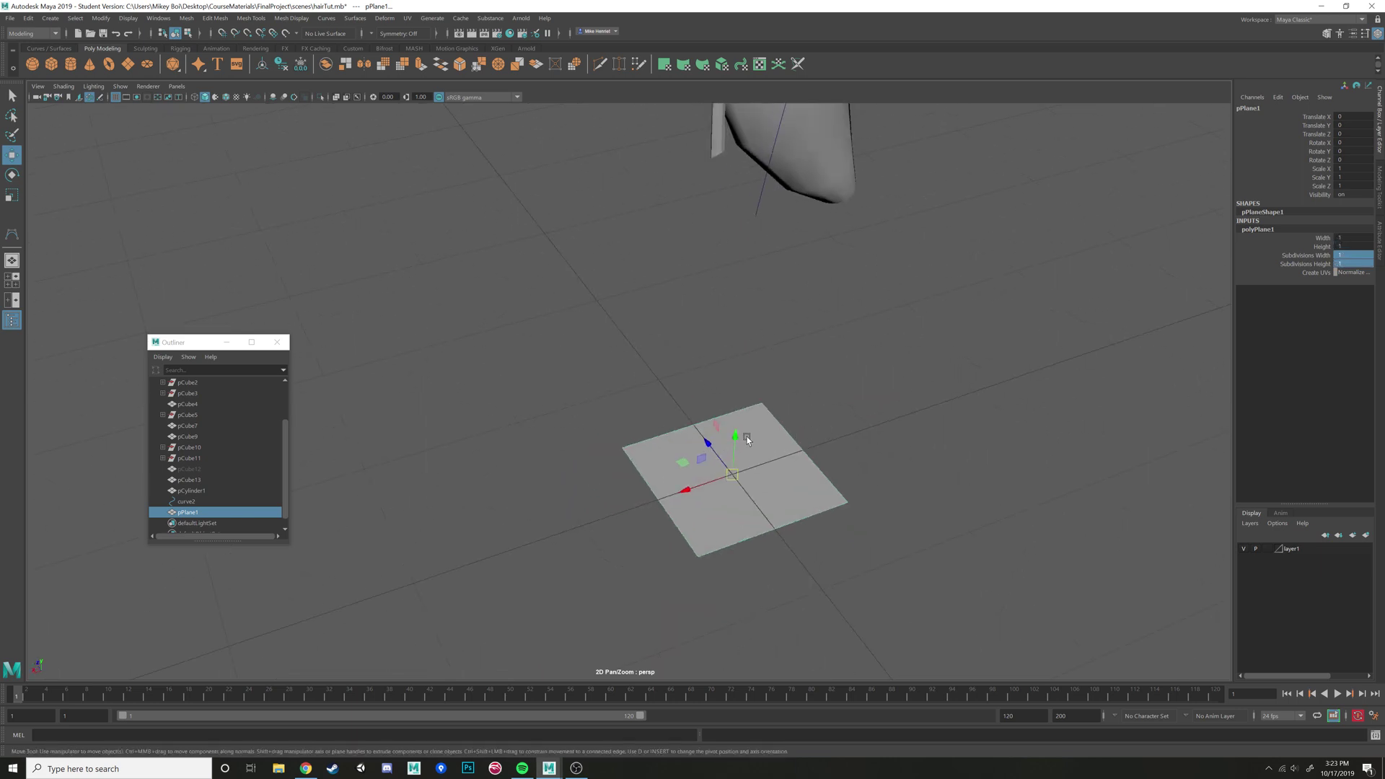
Snap the polygon plane onto the crown near curve2's upper end, at about X 0, Y 3.704, Z -0.134
right_click_drag(796, 426, 673, 397, "alt")
left_click_drag(673, 398, 655, 251, "alt")
key("v")
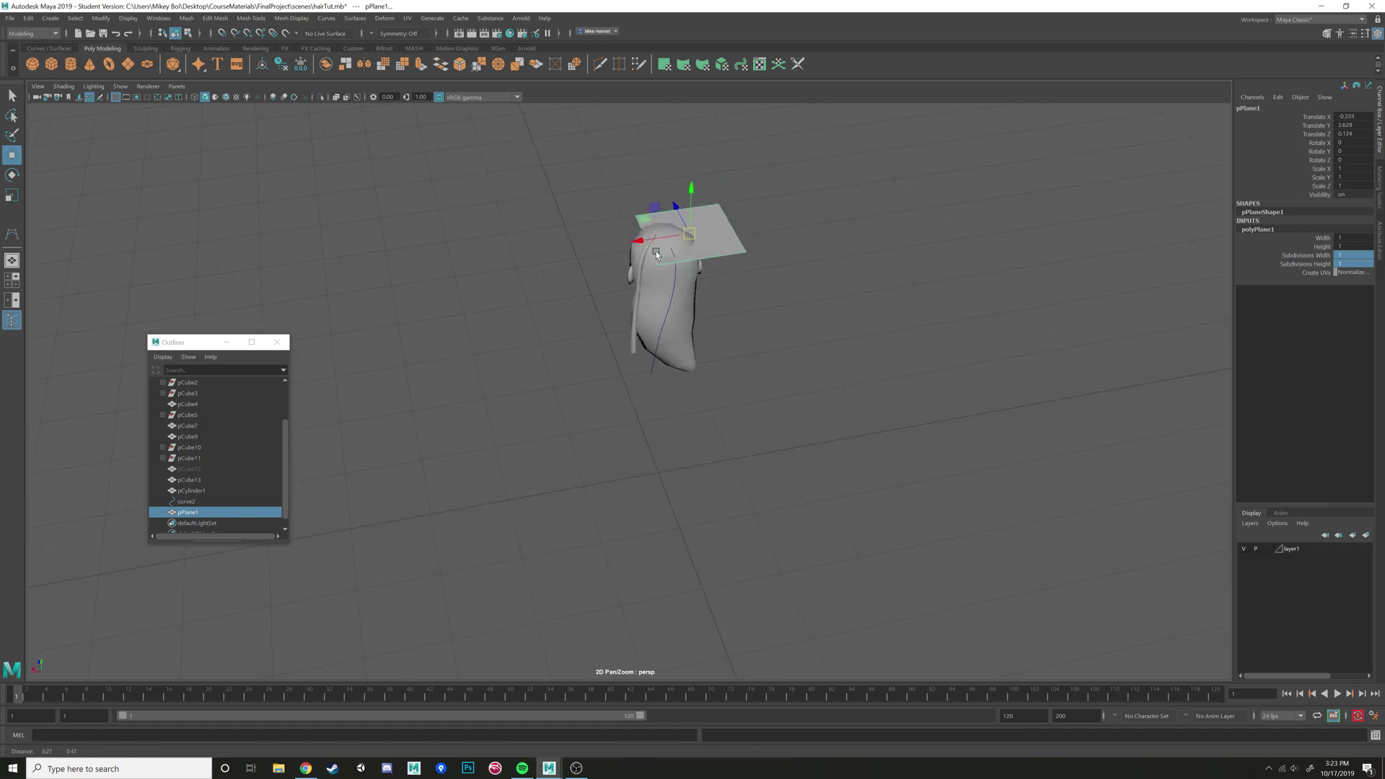
middle_click_drag(655, 251, 563, 324, "alt")
right_click_drag(563, 325, 592, 318, "alt")
left_click_drag(592, 317, 534, 303, "alt")
middle_click_drag(534, 303, 733, 409, "alt")
right_click_drag(667, 364, 779, 379, "alt")
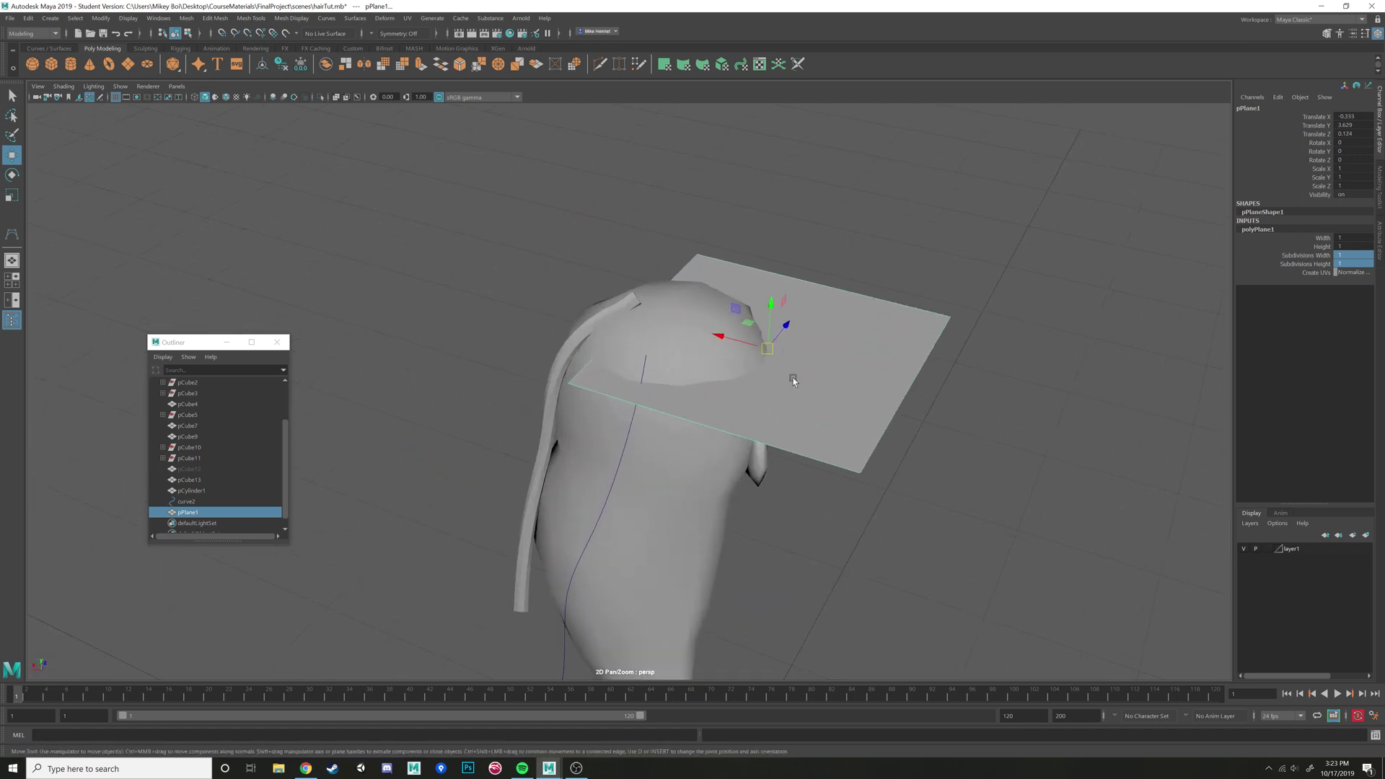
left_click_drag(767, 349, 647, 345)
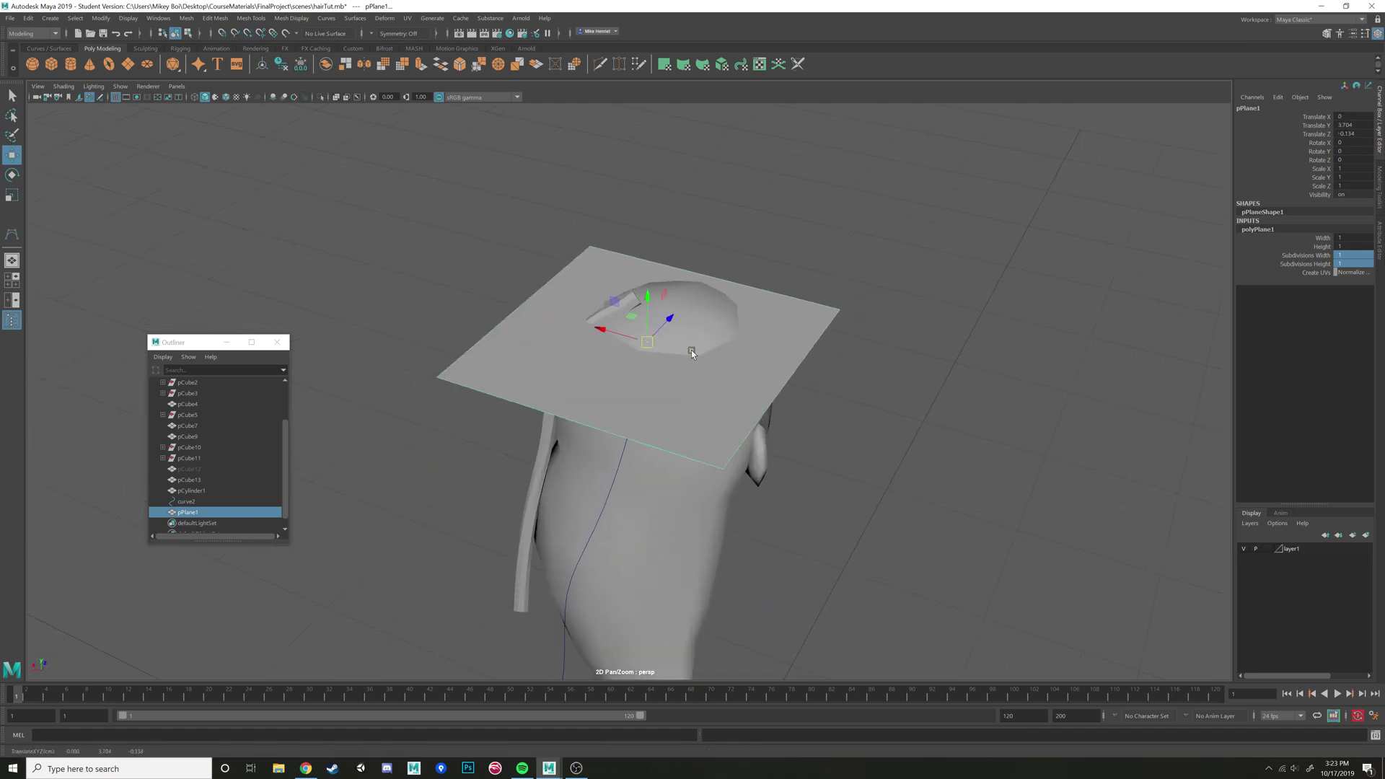
In wireframe display, tilt the plane to follow the back of the head and scale it uniformly to about 0.105
key("4")
scroll(692, 346, "up", 5)
key("e")
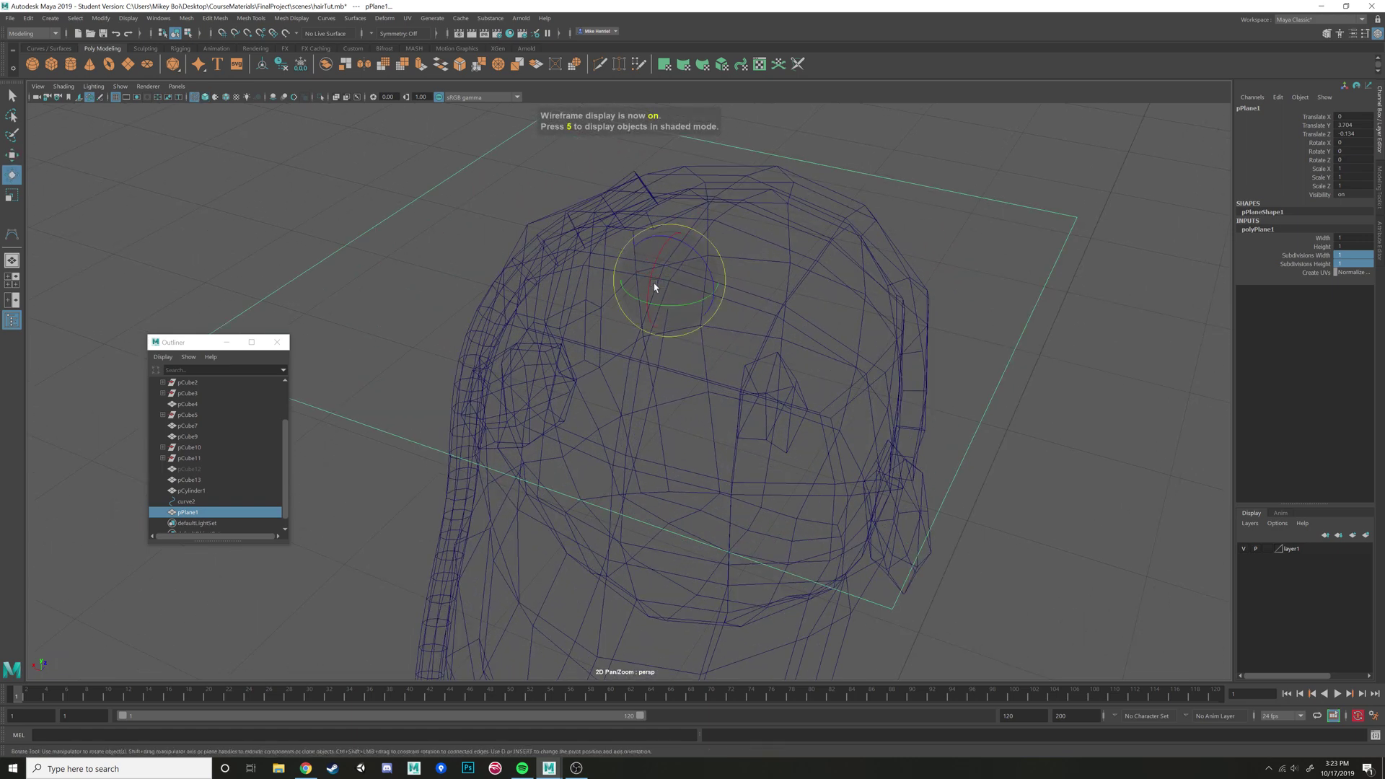
left_click_drag(653, 282, 180, 235)
key("r")
key("w")
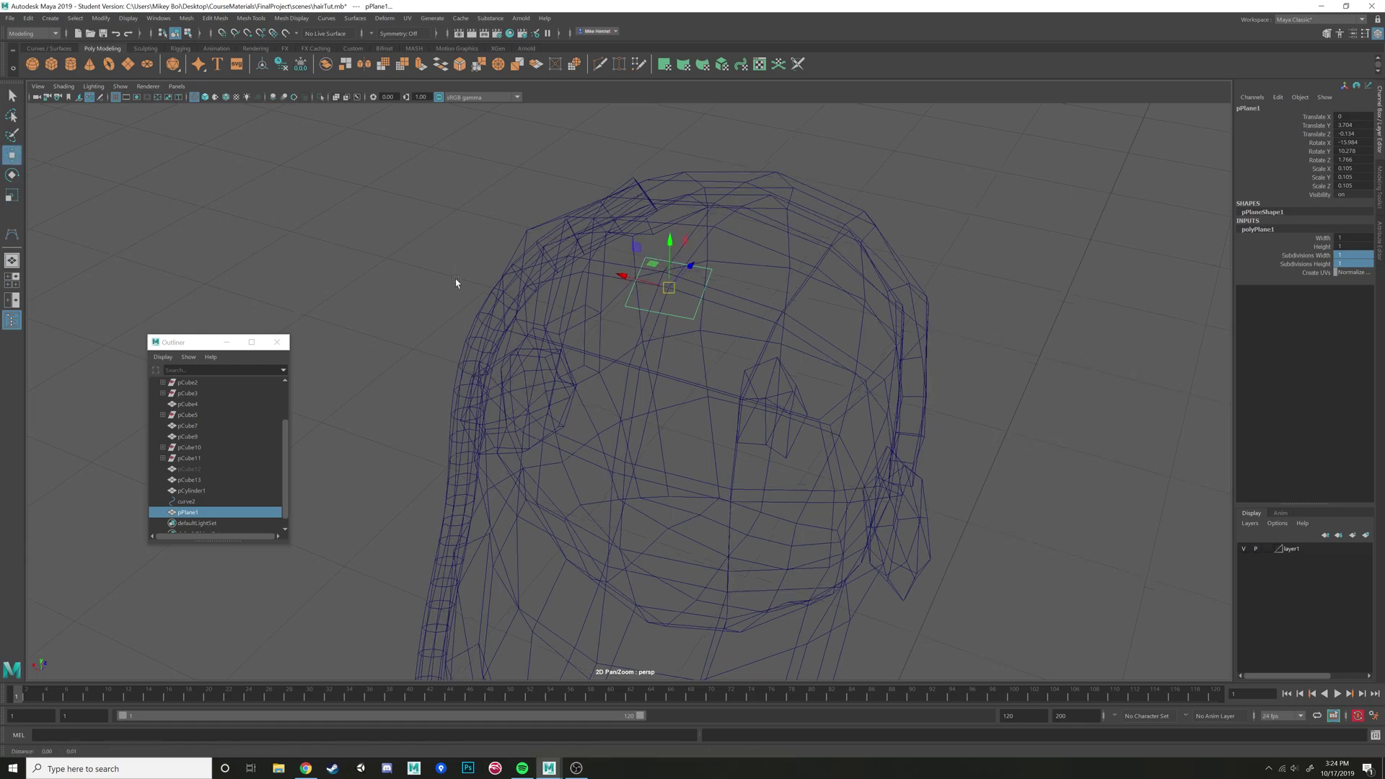
Nudge the small plane to about X -0.017, Y 3.712, Z -0.146 and rotate it further to match the crown's slope
scroll(469, 292, "up", 10)
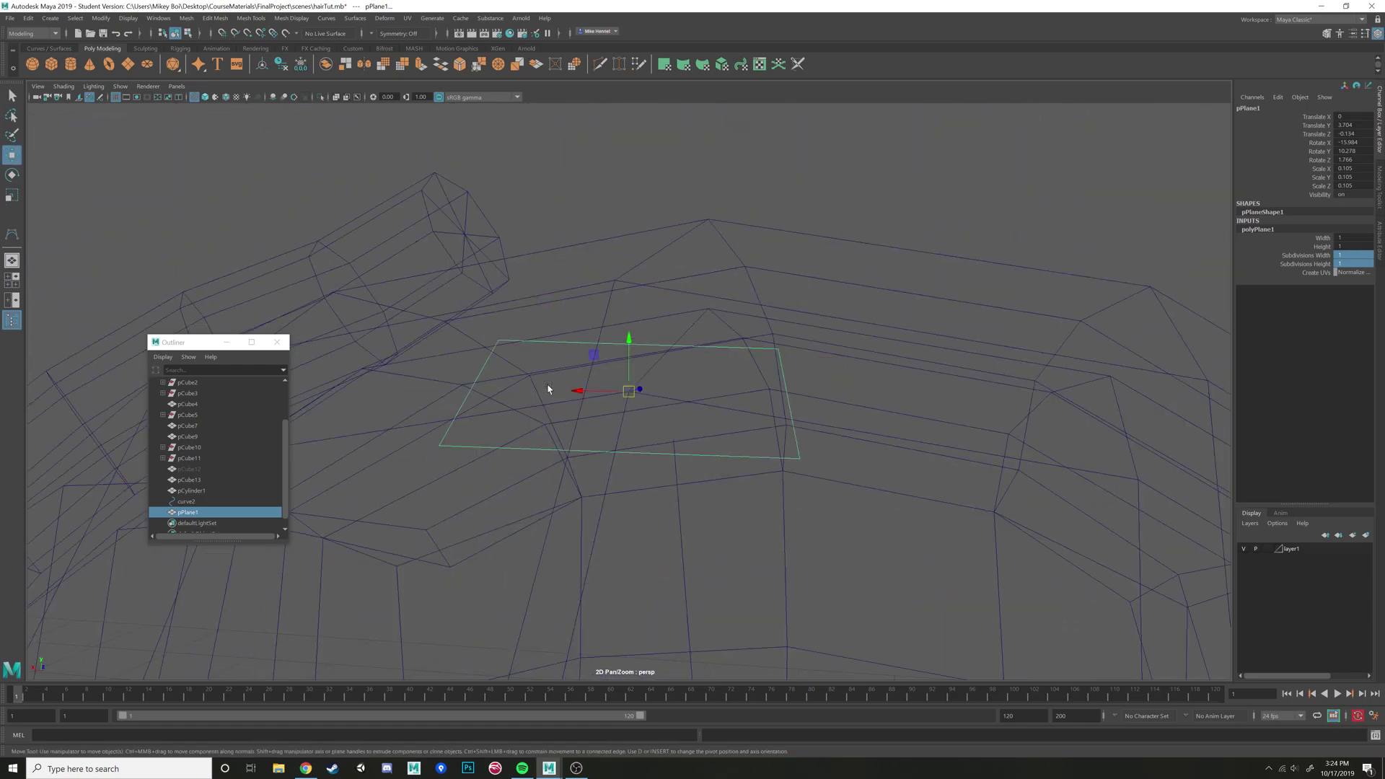
left_click_drag(547, 389, 618, 369, "alt")
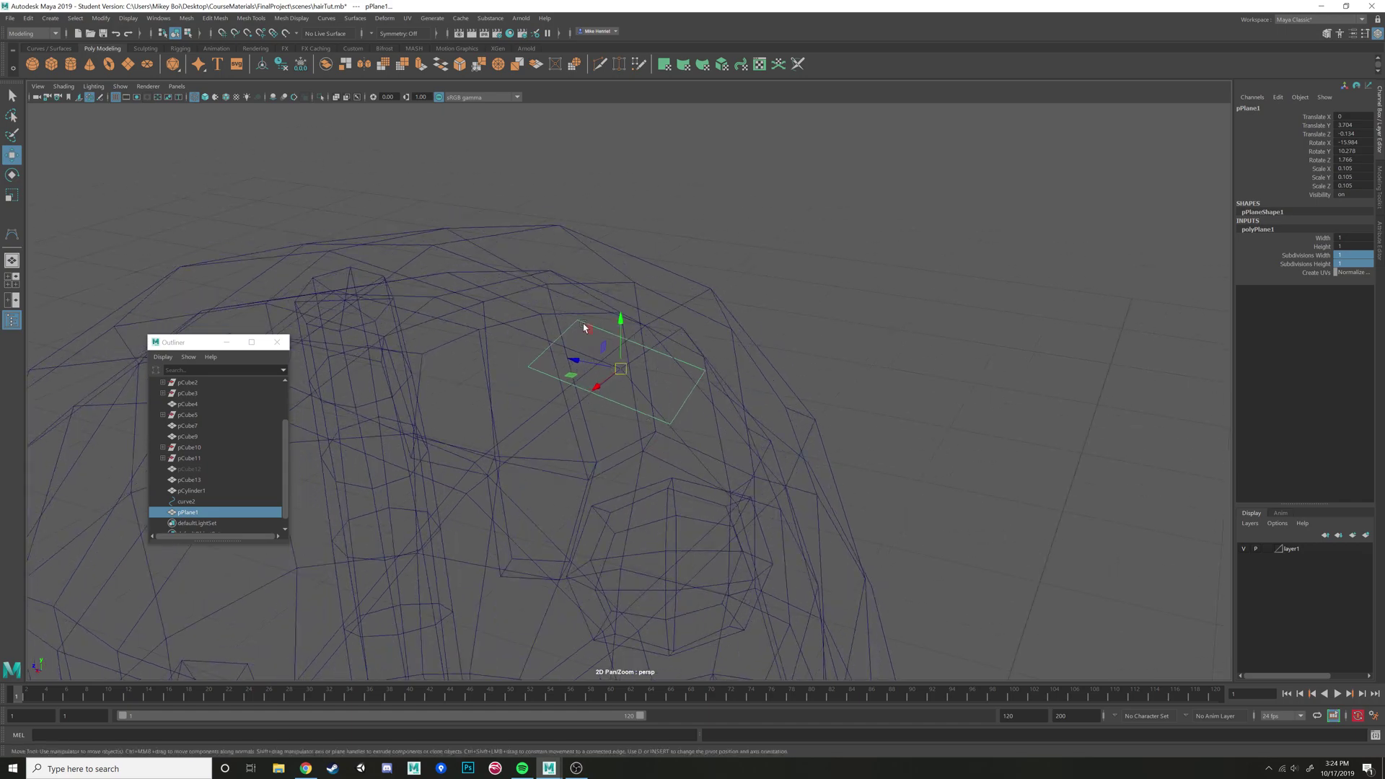
left_click_drag(583, 323, 606, 311)
left_click_drag(603, 310, 651, 377, "alt")
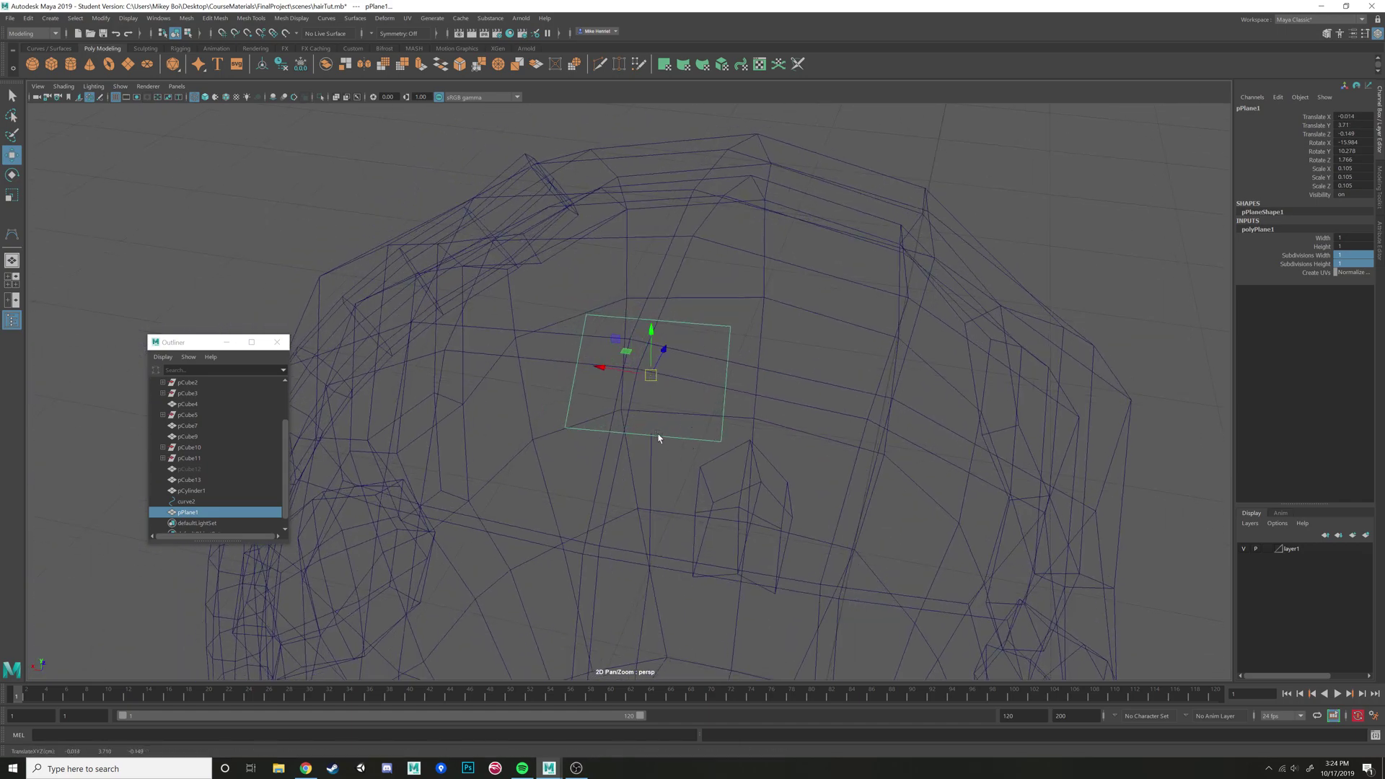
middle_click_drag(653, 387, 655, 377)
key("e")
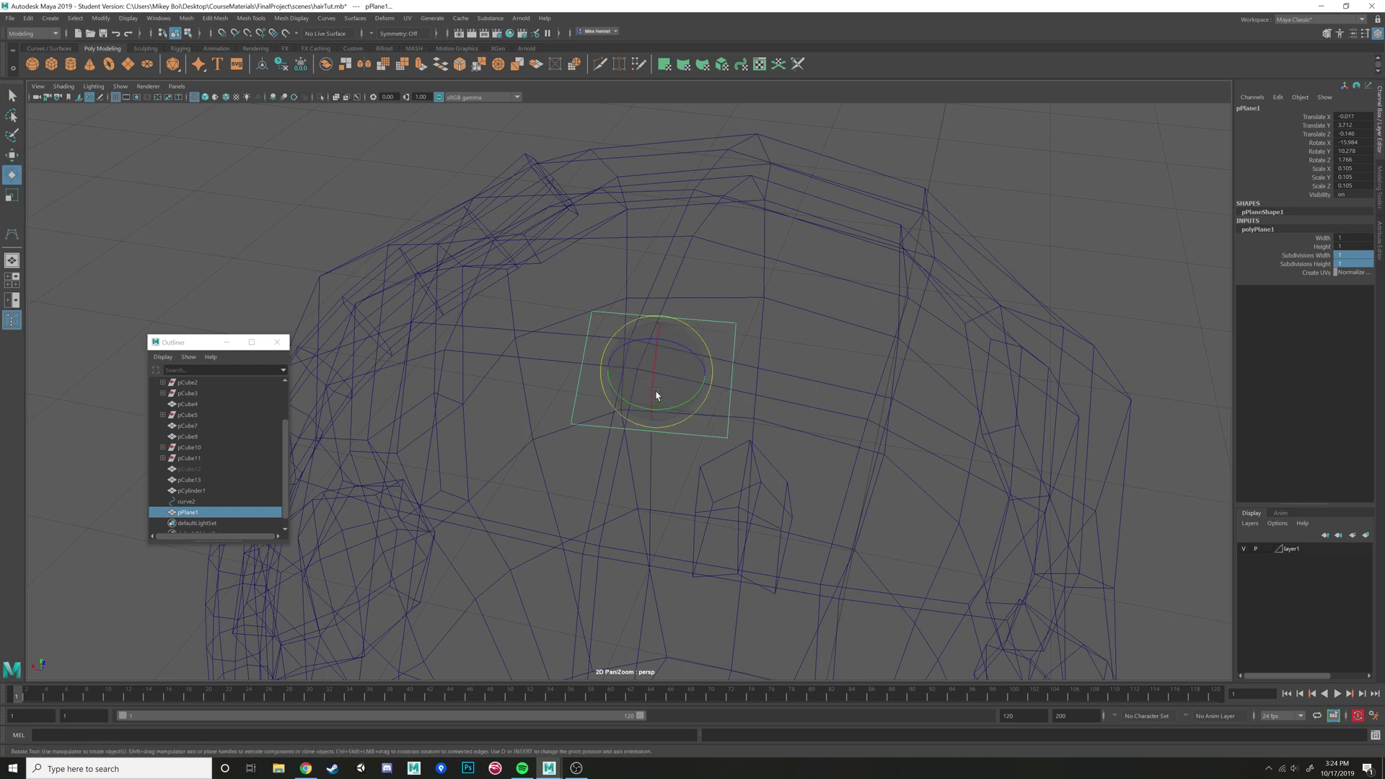
left_click_drag(639, 399, 963, 236)
key("w")
left_click(662, 360)
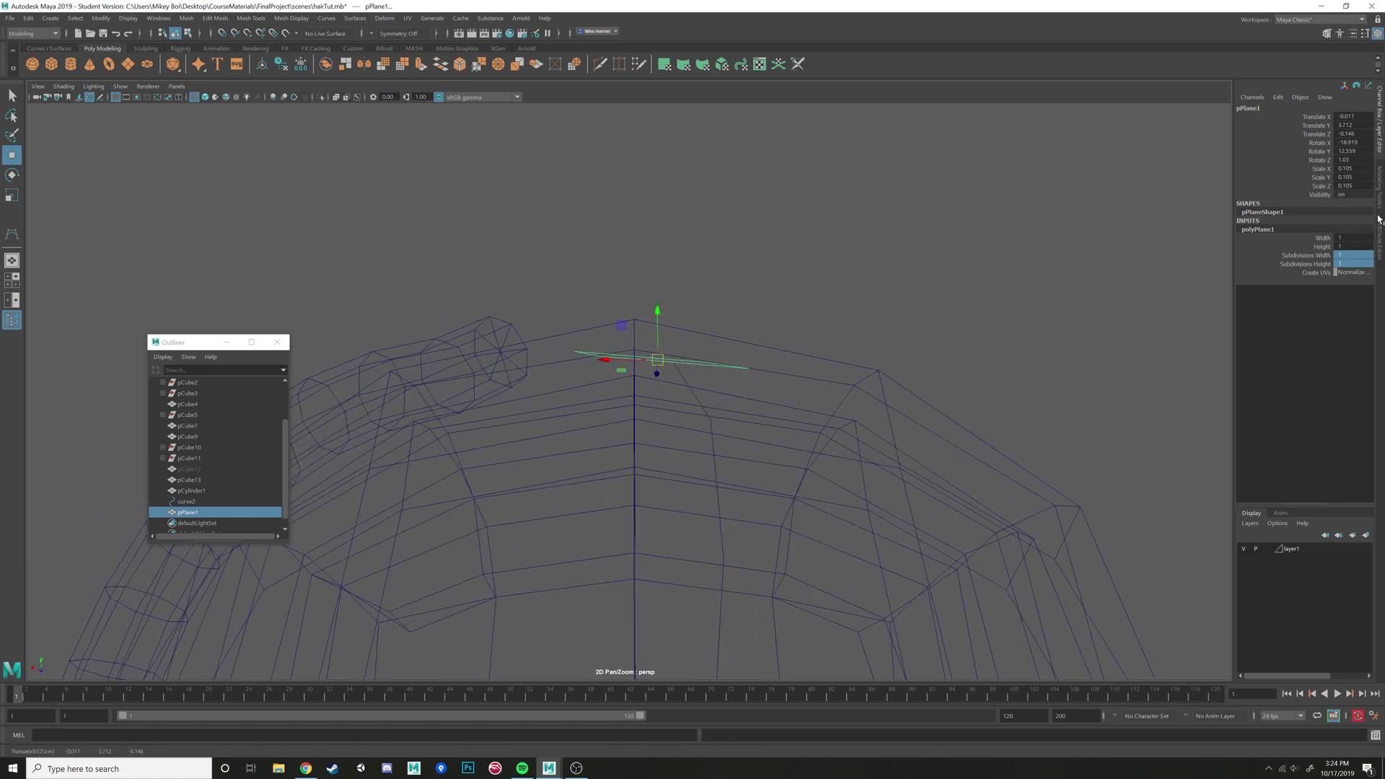
Cut an edge loop through the middle of the small plane with Multi-Cut
left_click(1380, 191)
left_click(1266, 405)
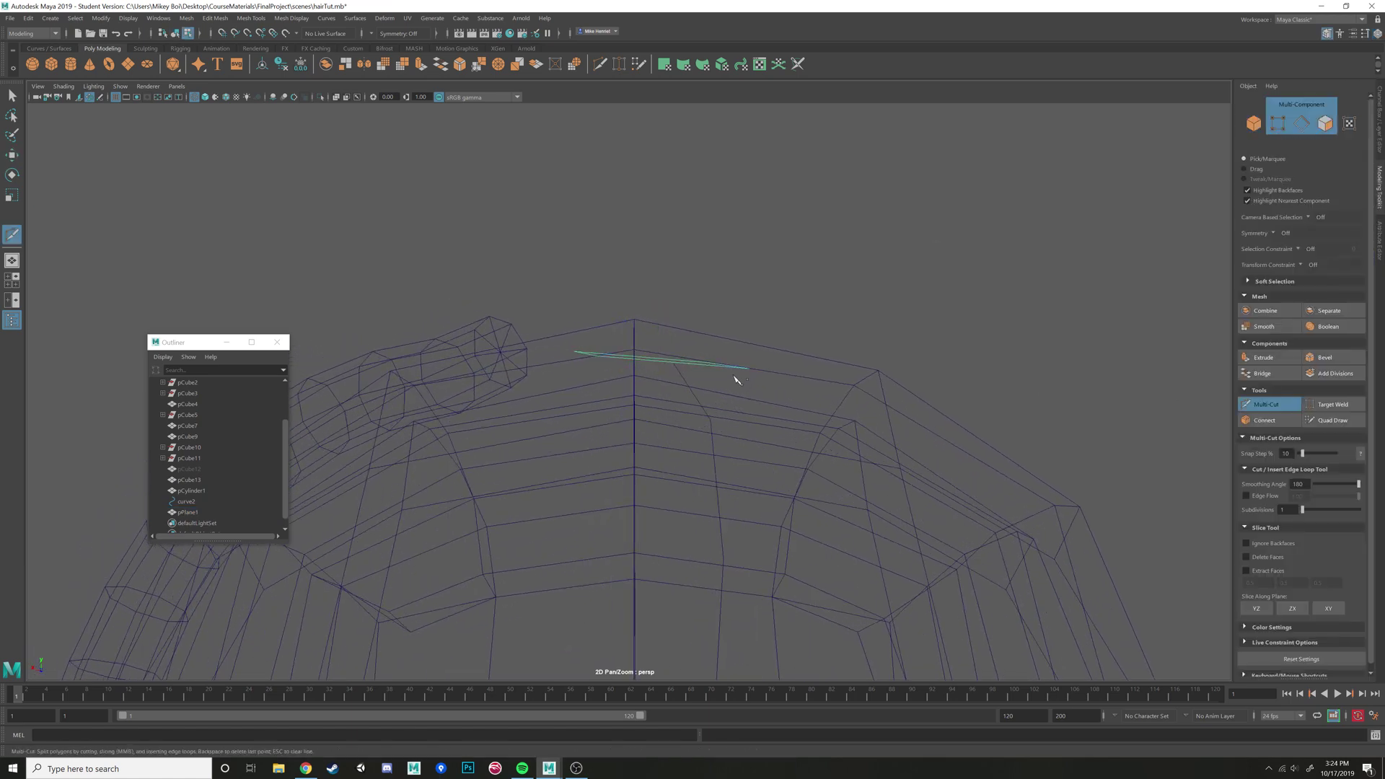
left_click_drag(736, 377, 682, 409, "alt")
middle_click(650, 410, "ctrl")
key("w")
left_click(649, 377)
Extrude the two edges at the plane's end nearest the guide curve along curve2
left_click_drag(672, 348, 734, 364, "alt")
left_click(706, 377)
left_click(734, 379, "shift")
key("ctrl+z")
left_click(724, 379, "shift")
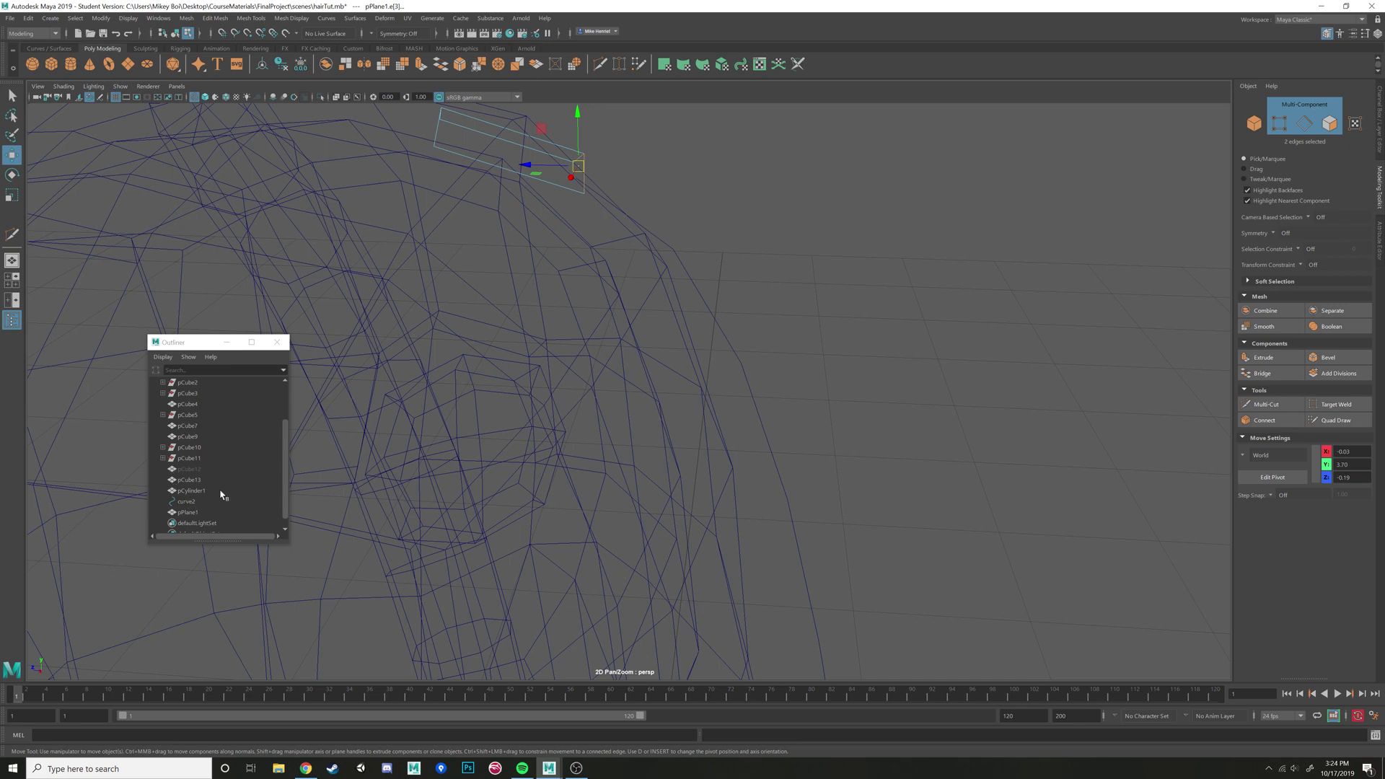
scroll(239, 470, "down", 1)
left_click_drag(709, 425, 758, 418, "alt")
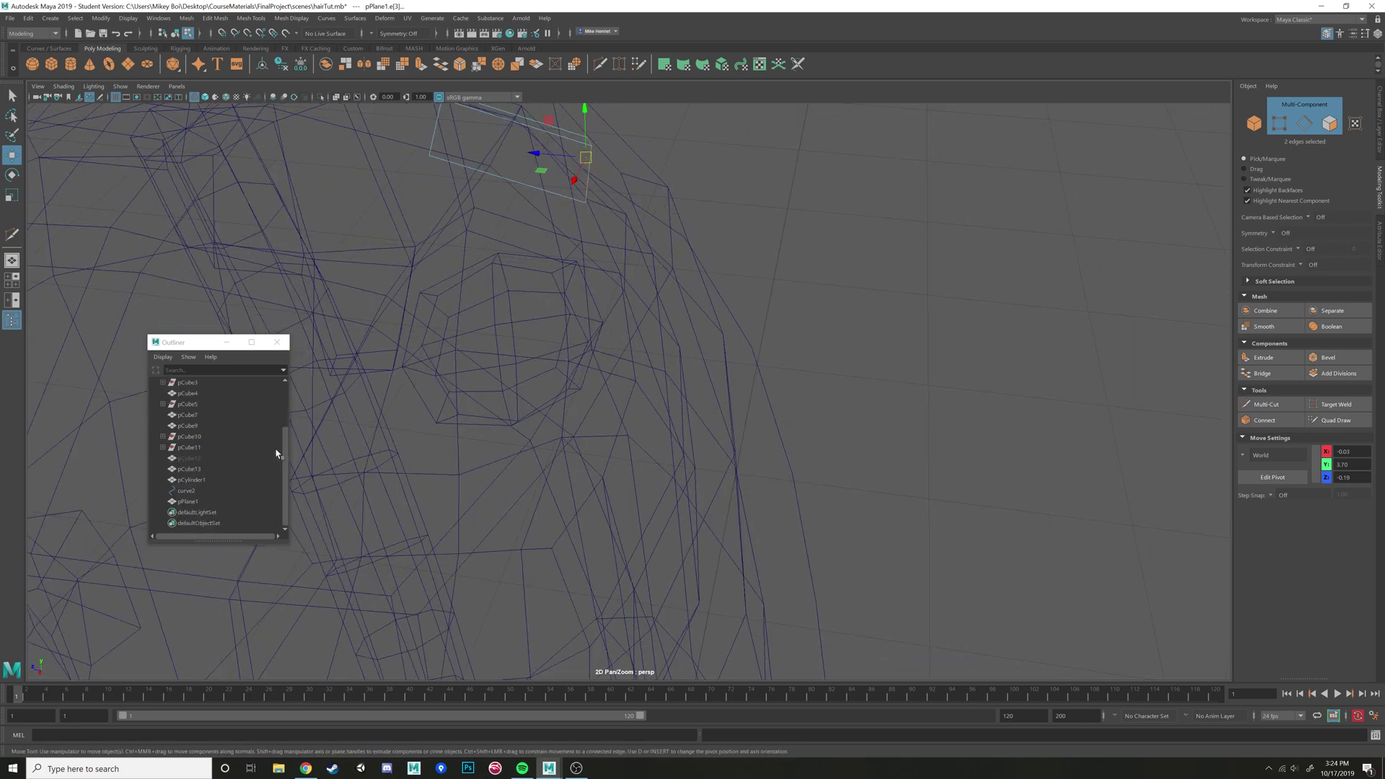
left_click(185, 491)
scroll(661, 427, "down", 6)
left_click_drag(670, 425, 662, 532, "alt")
scroll(677, 426, "down", 5)
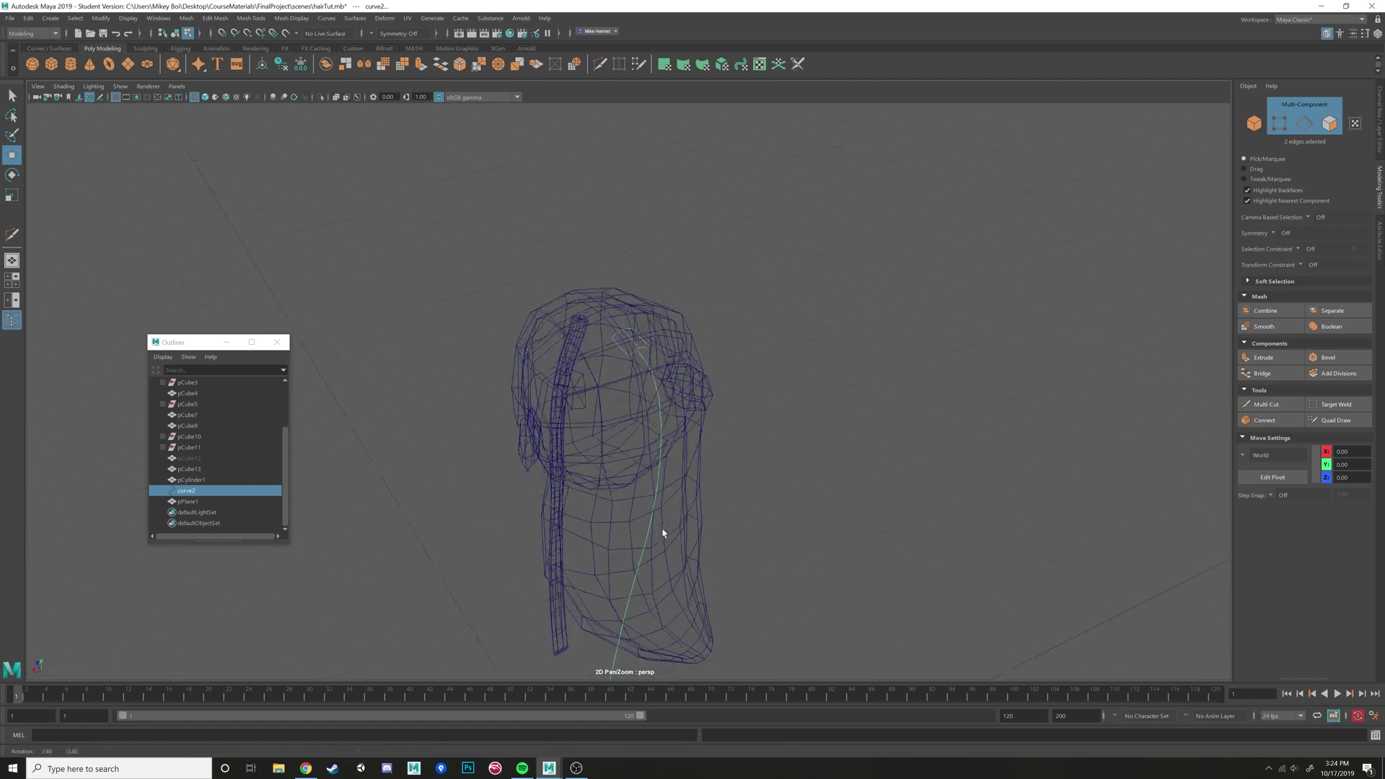
middle_click_drag(661, 531, 601, 369, "alt")
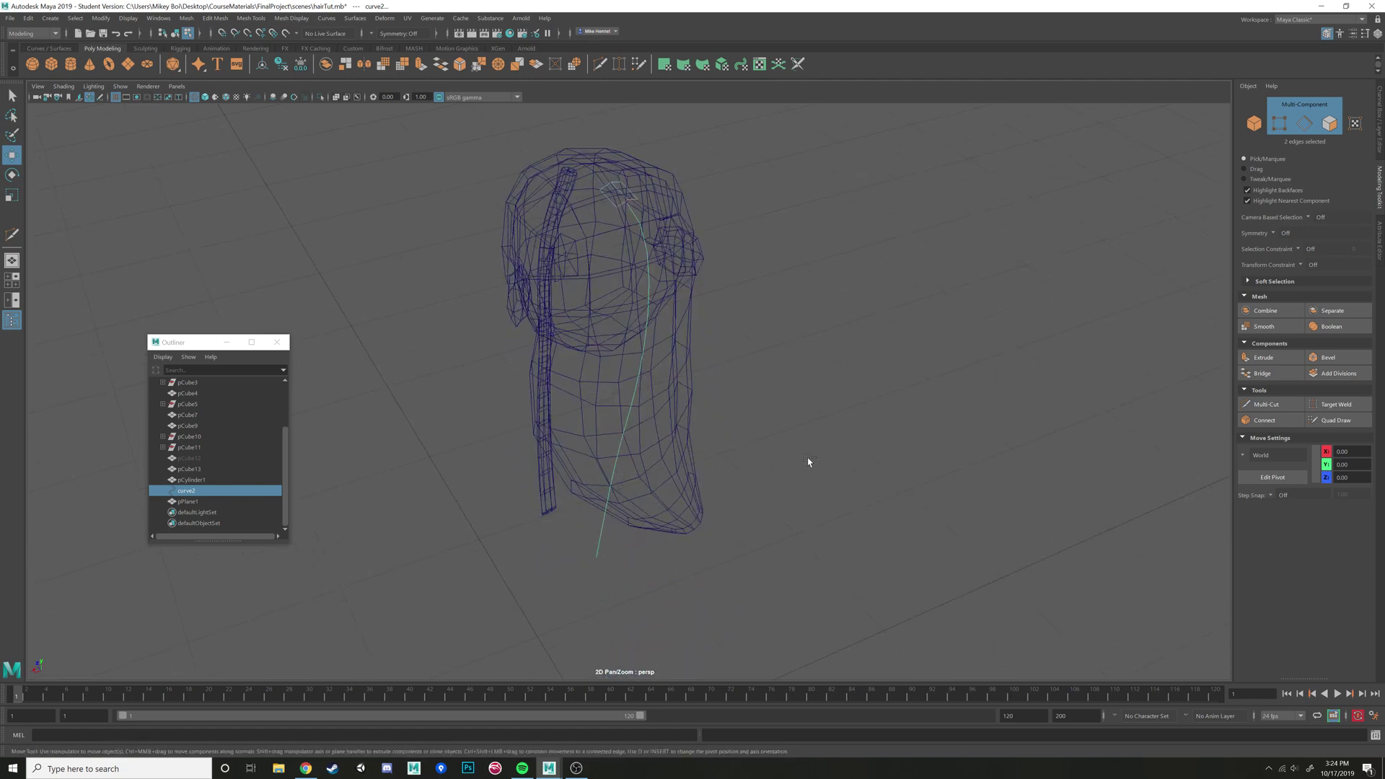
key("ctrl+e")
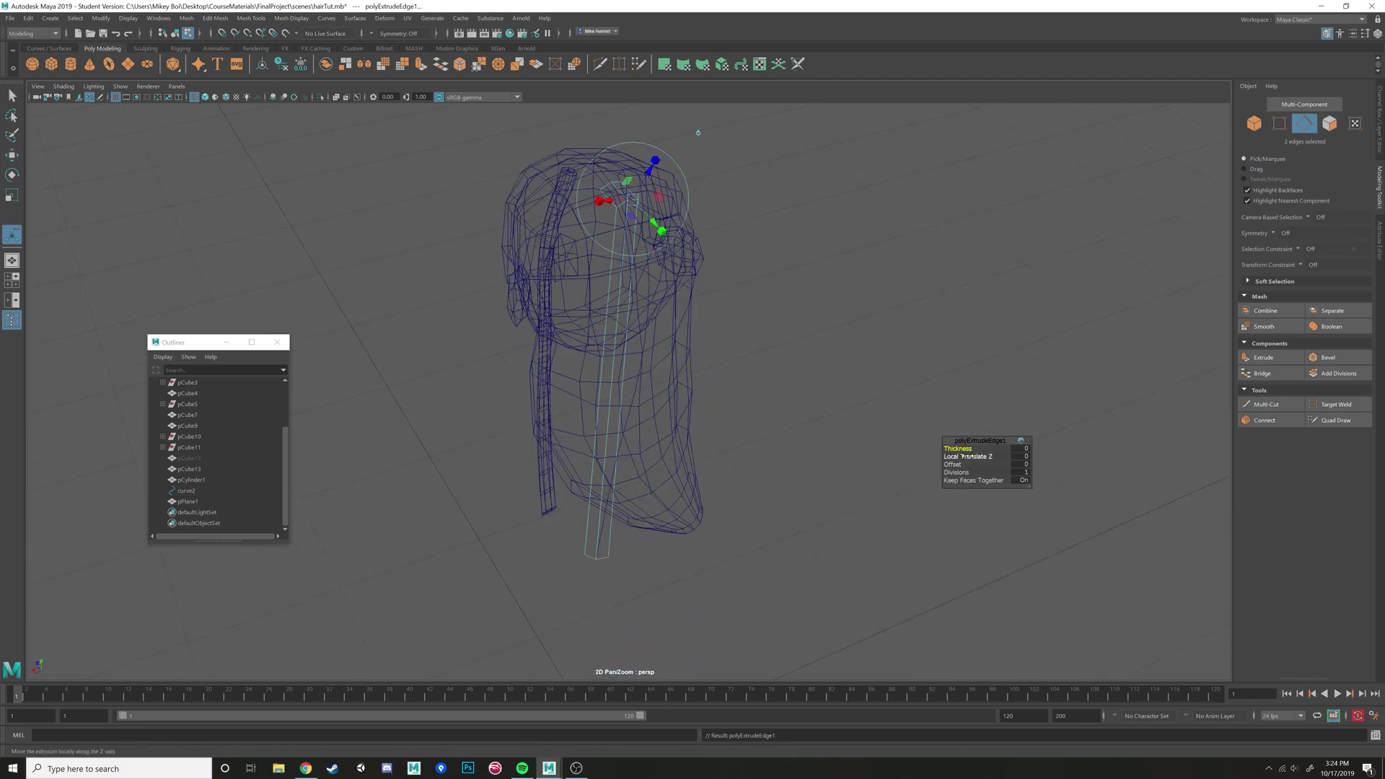
Set the extruded strand to 24 divisions and return to object selection in shaded display
left_click_drag(956, 472, 1036, 463)
key("5")
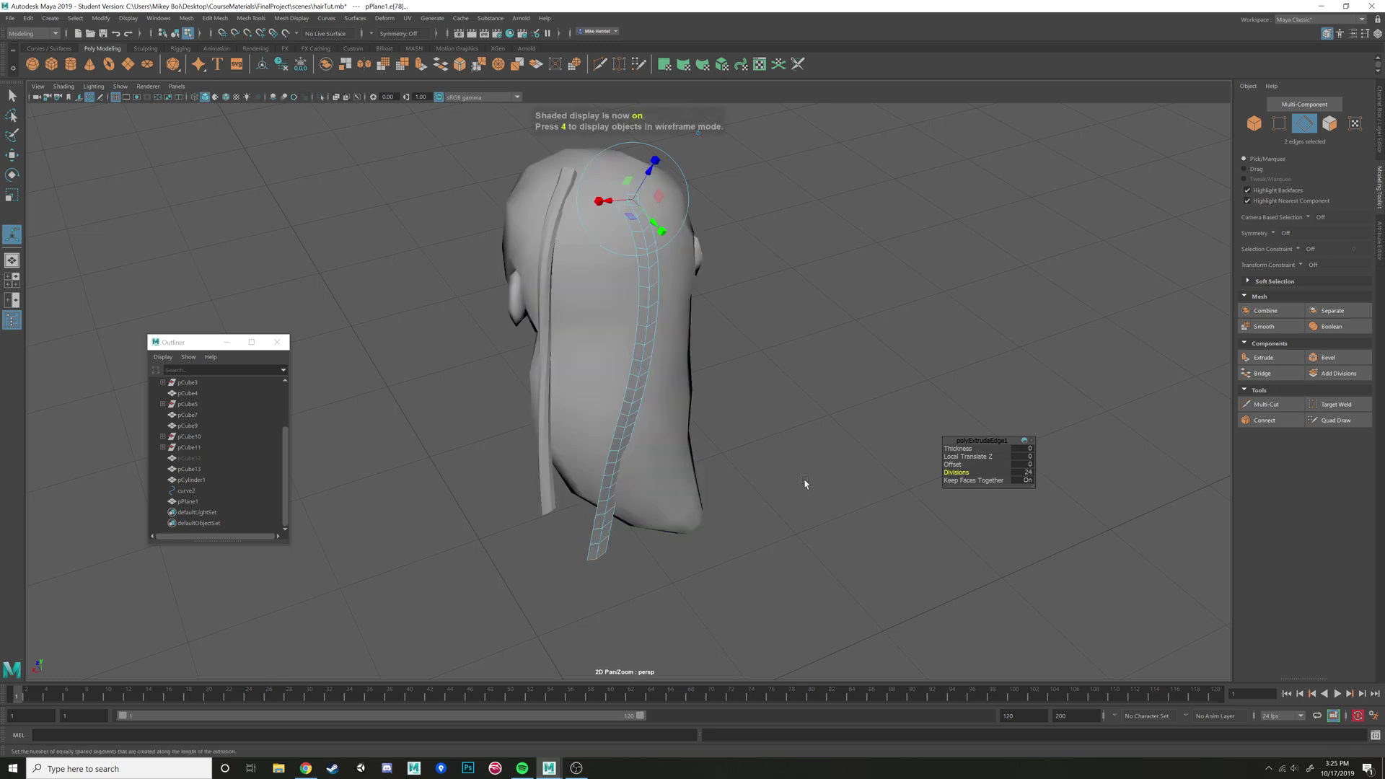
mouse_move(804, 479)
left_mouse_down("alt")
mouse_move(721, 455)
mouse_move(666, 459)
mouse_move(675, 406)
left_mouse_up("alt")
right_click_drag(676, 404, 718, 383)
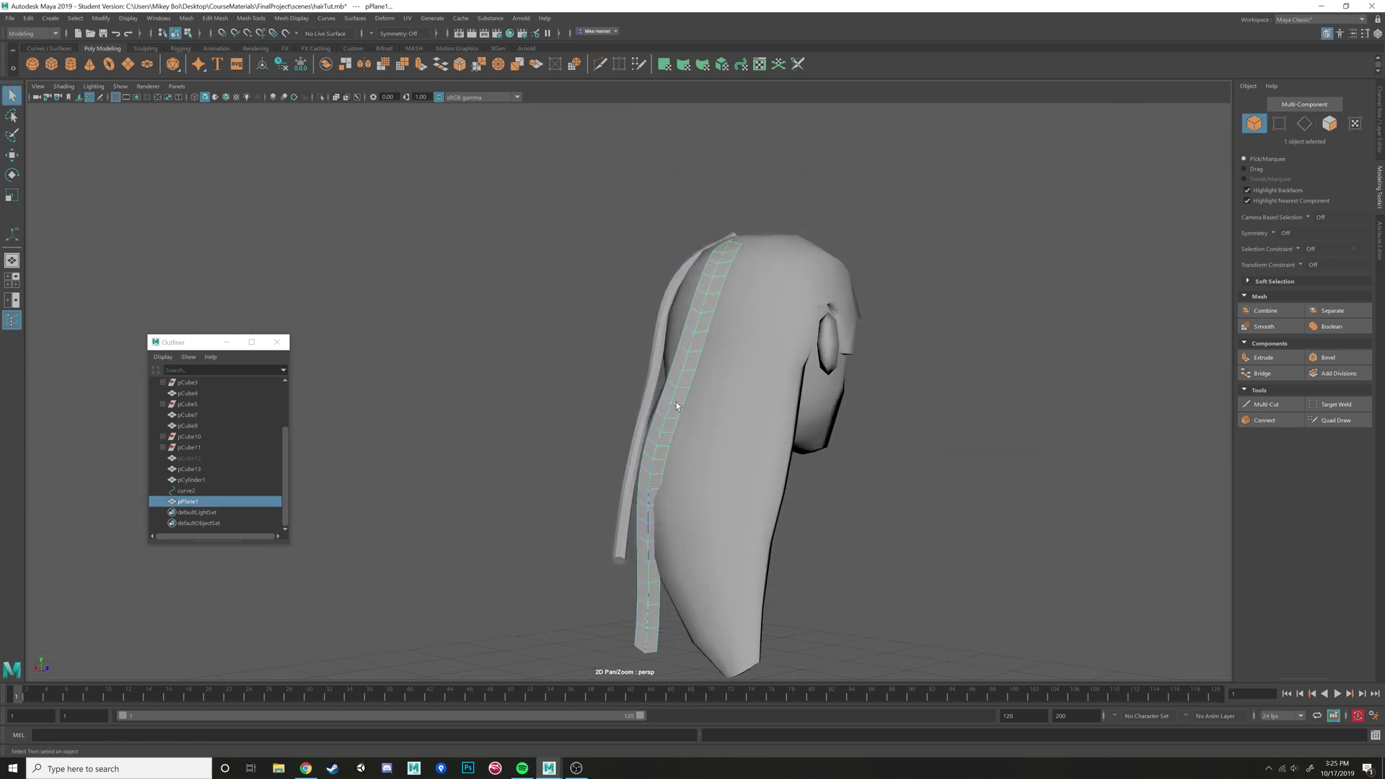
Set the strand extrusion's twist to about 28.235 in the polyExtrudeEdge1 attributes
left_click(1378, 244)
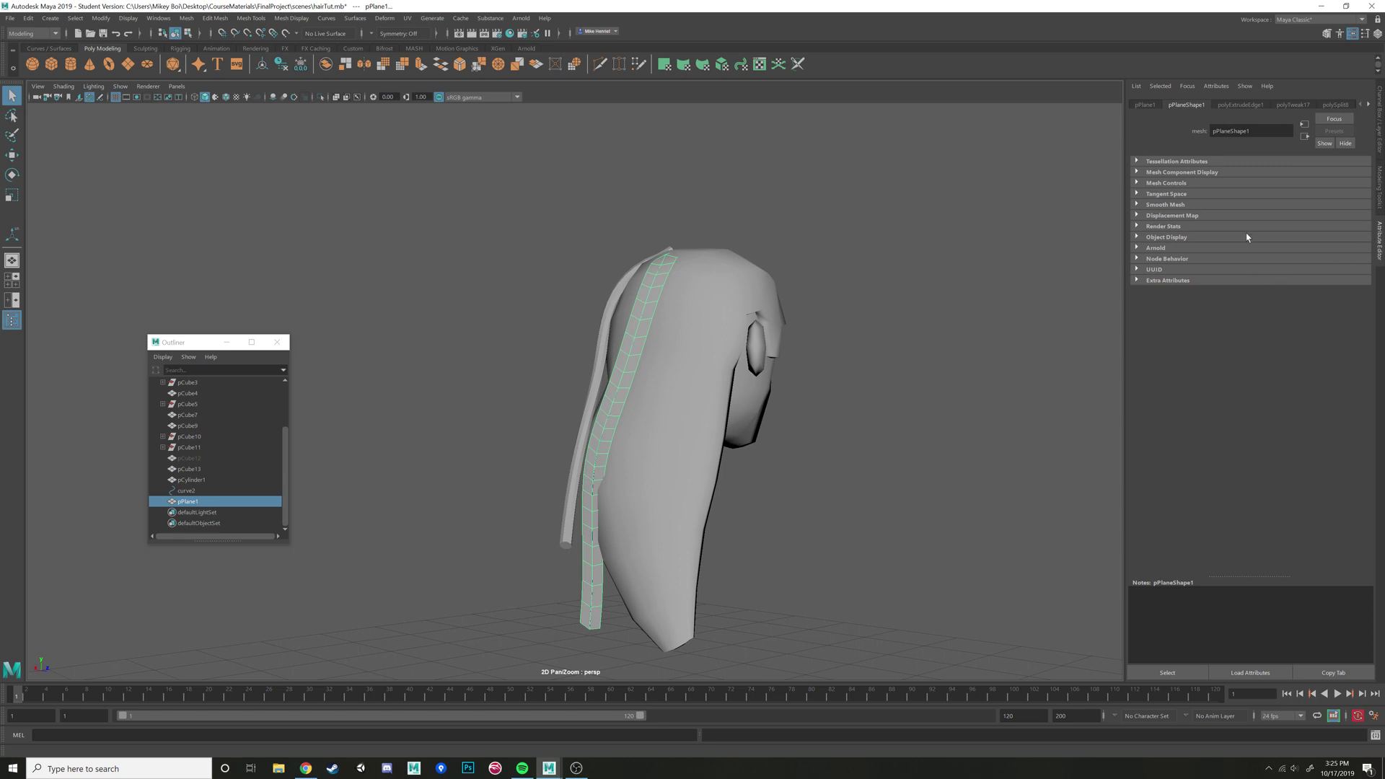
left_click(1238, 105)
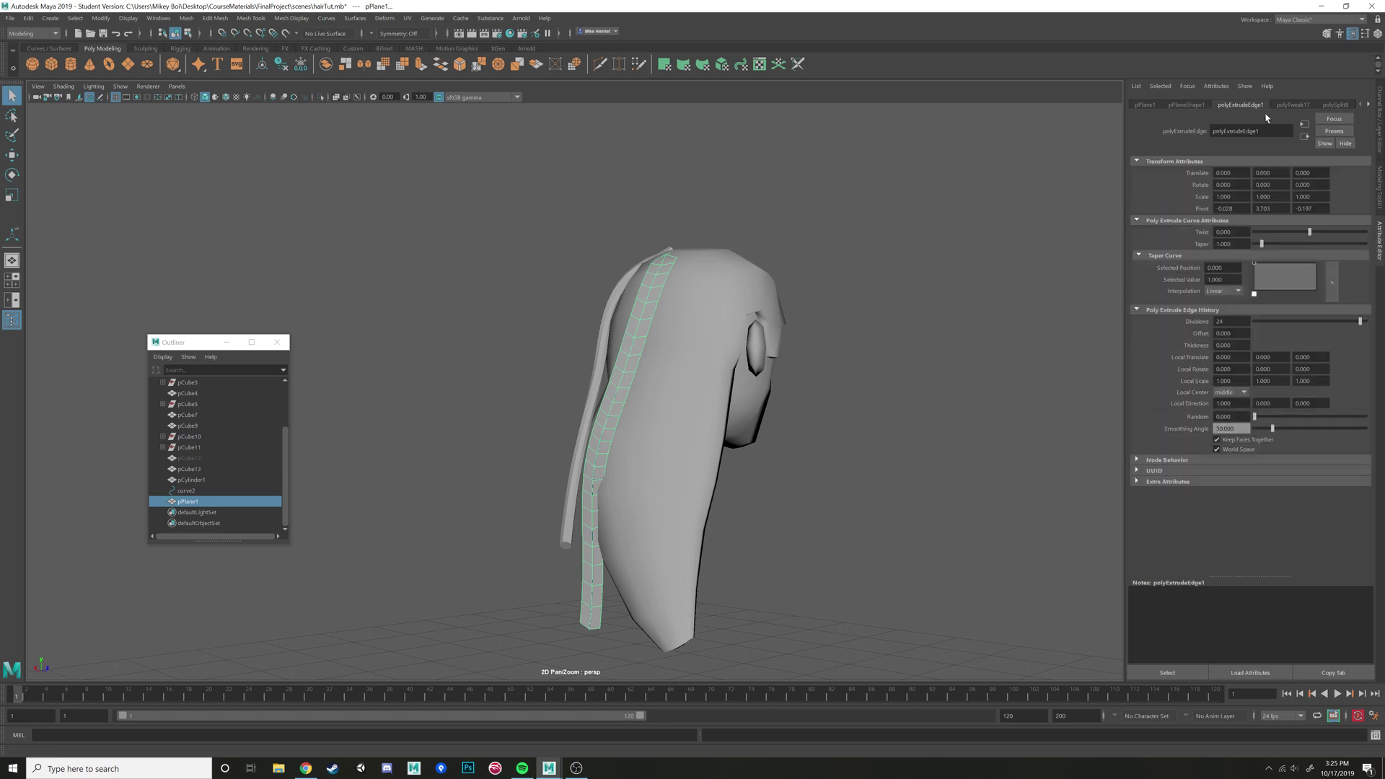
mouse_move(1308, 233)
left_mouse_down()
mouse_move(1358, 233)
mouse_move(1318, 232)
left_mouse_up()
left_click_drag(859, 349, 672, 354, "alt")
middle_click_drag(672, 358, 727, 242, "alt")
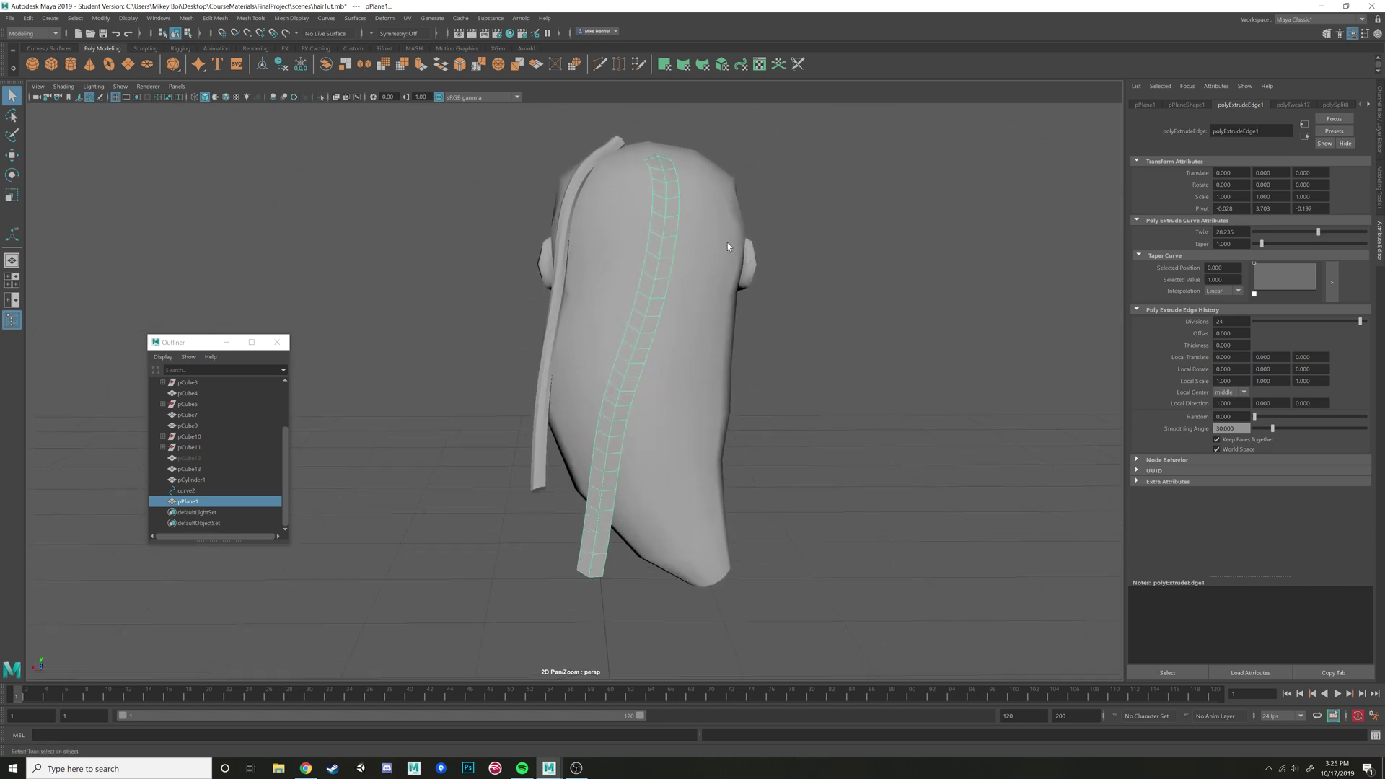
Examine the twisted strand from its root to its tip and how it lies over the hair
scroll(727, 242, "up", 3)
left_click_drag(520, 389, 690, 394, "alt")
middle_click_drag(607, 431, 688, 355, "alt")
left_click_drag(688, 355, 607, 524, "alt")
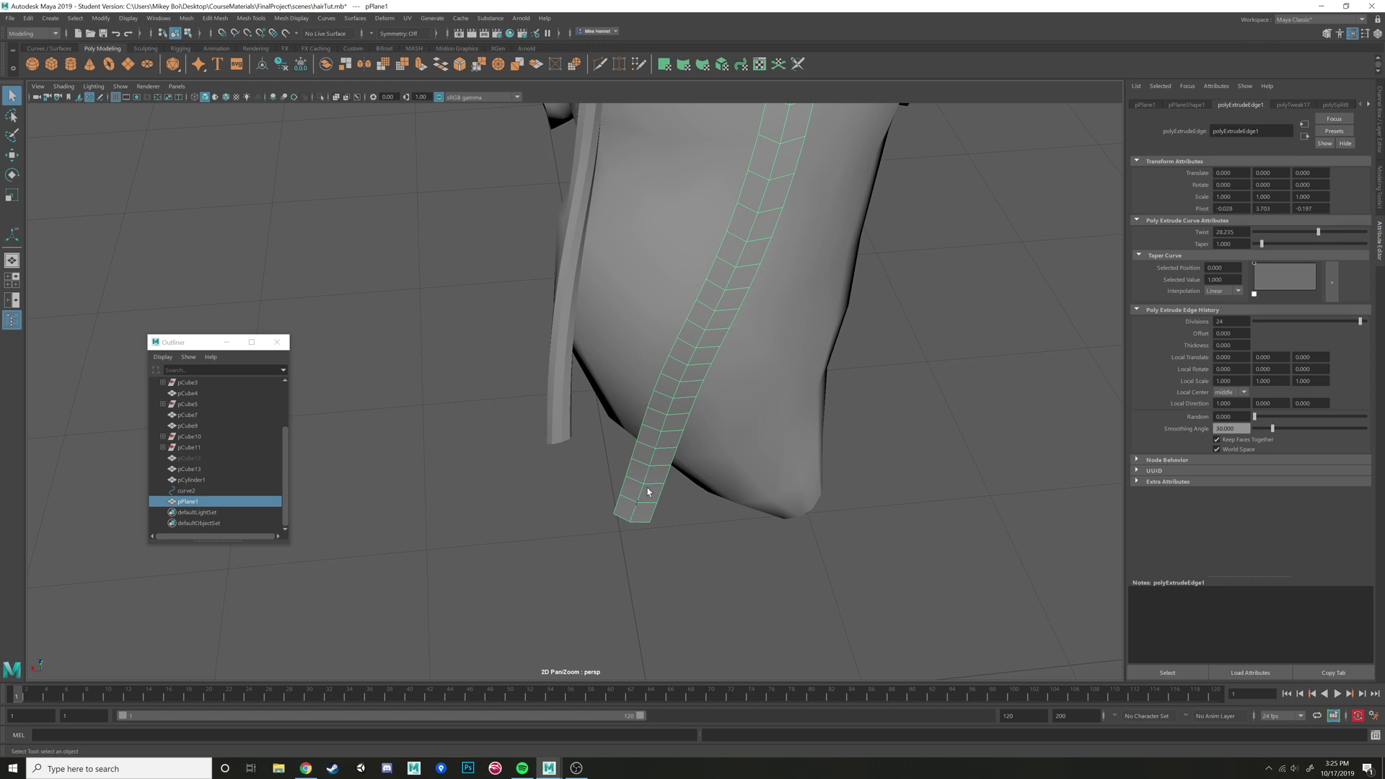
left_click_drag(749, 382, 768, 208, "alt")
scroll(687, 404, "down", 3)
left_click_drag(733, 370, 704, 377, "alt")
mouse_move(657, 467)
left_mouse_down("alt")
mouse_move(717, 479)
mouse_move(682, 472)
left_mouse_up("alt")
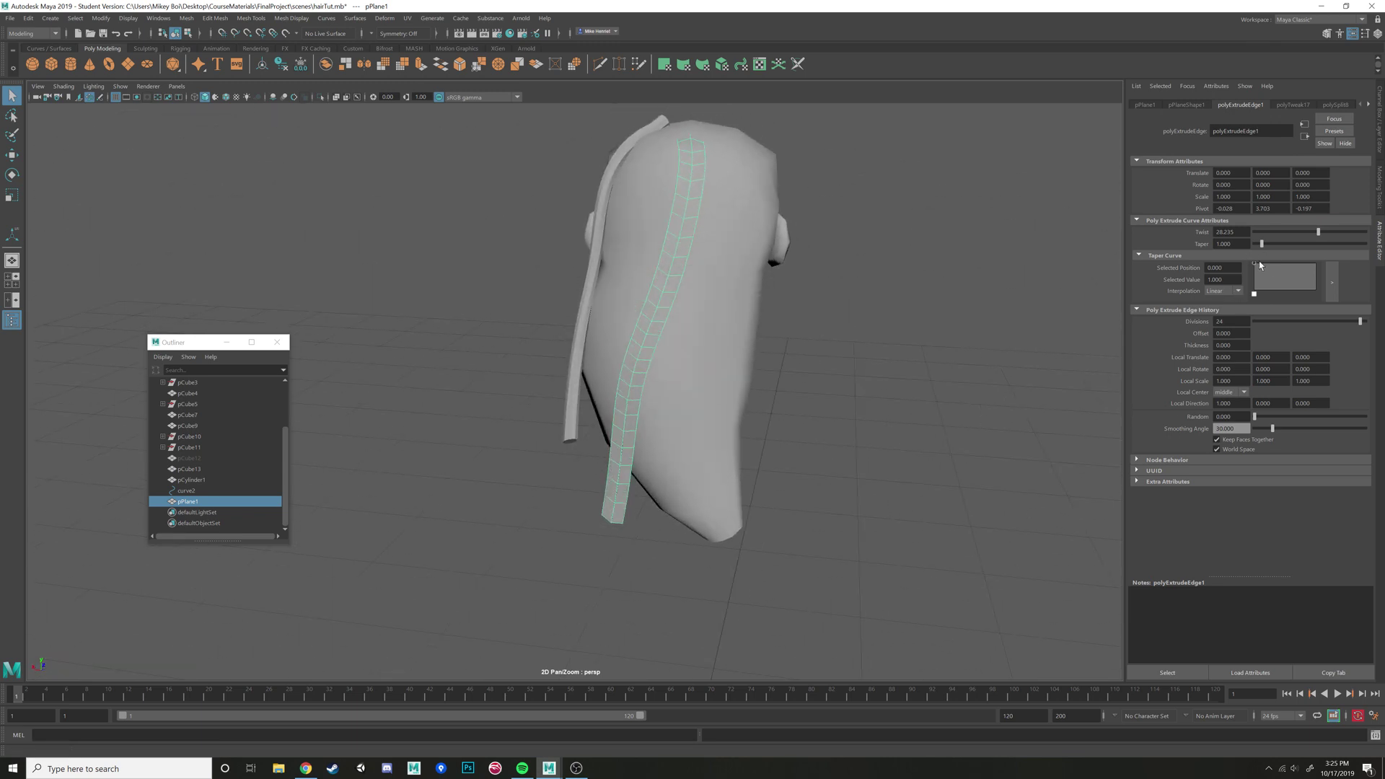
Set the strand extrusion's taper to about 0.098 so it narrows toward the tip, and deselect the strand
left_click_drag(1262, 248, 1255, 245)
left_click_drag(786, 328, 615, 223, "alt")
middle_click_drag(615, 223, 613, 282, "alt")
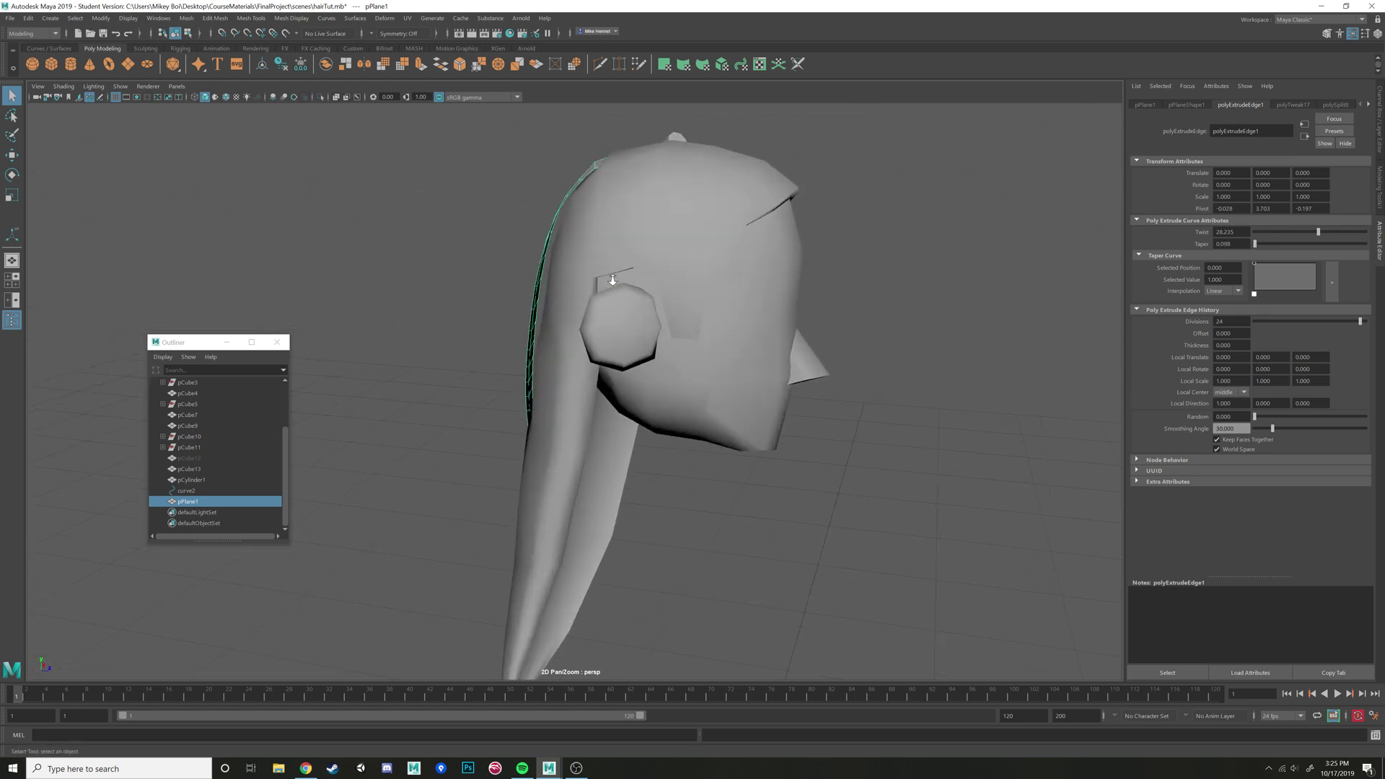
right_click_drag(612, 281, 649, 281, "alt")
middle_click_drag(591, 245, 615, 285, "alt")
right_click_drag(616, 284, 628, 297, "alt")
right_click(669, 256)
right_click_drag(681, 248, 723, 238)
left_click(612, 188)
key("bracketleft")
key("bracketleft")
key("bracketleft")
key("bracketleft")
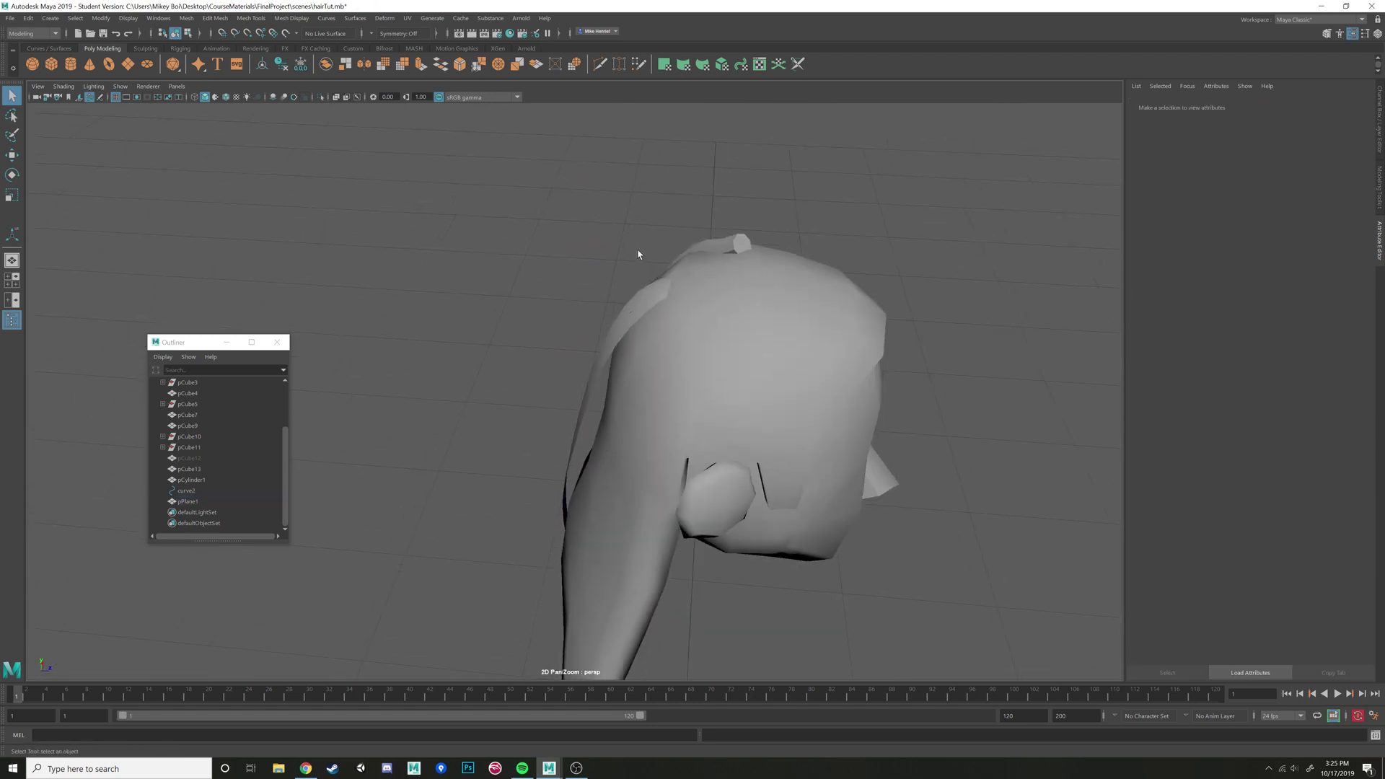
left_click_drag(629, 268, 874, 217, "alt")
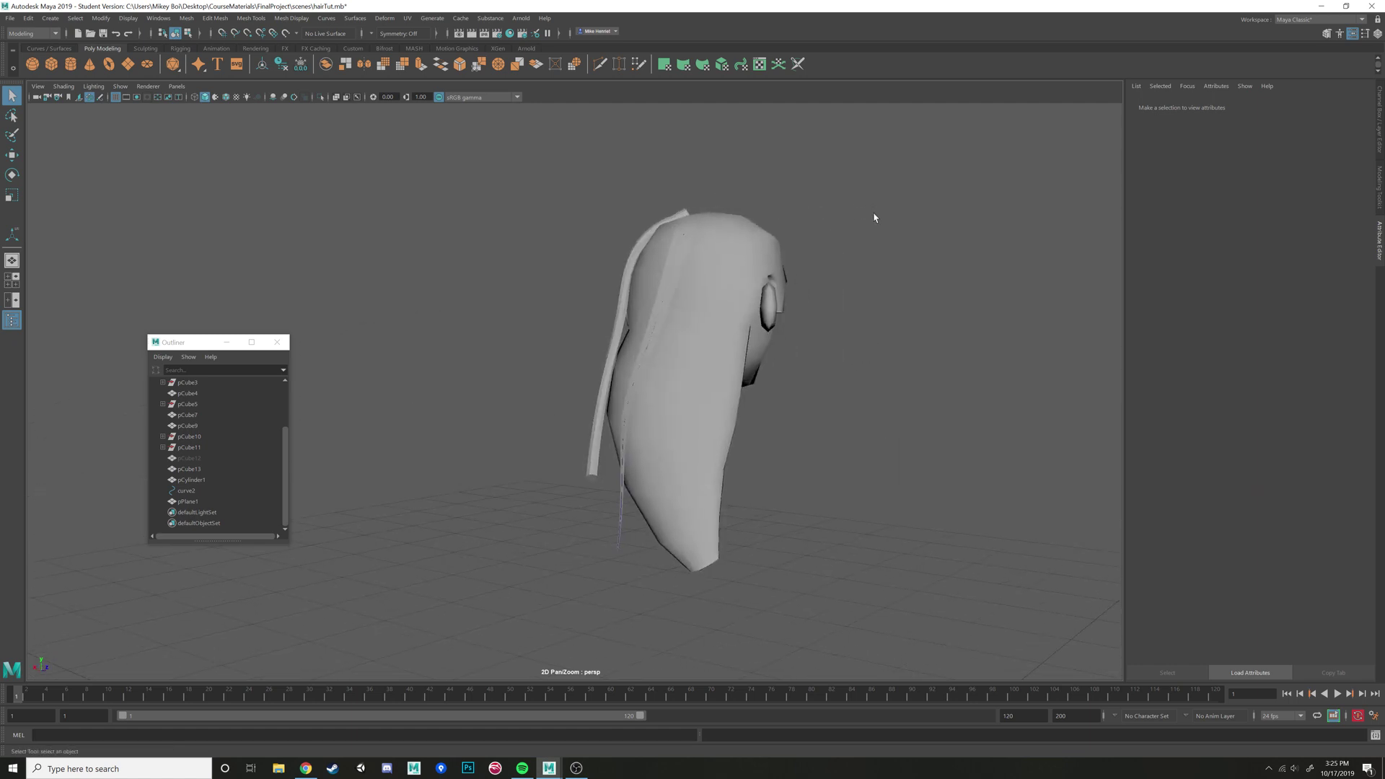
left_click(386, 18)
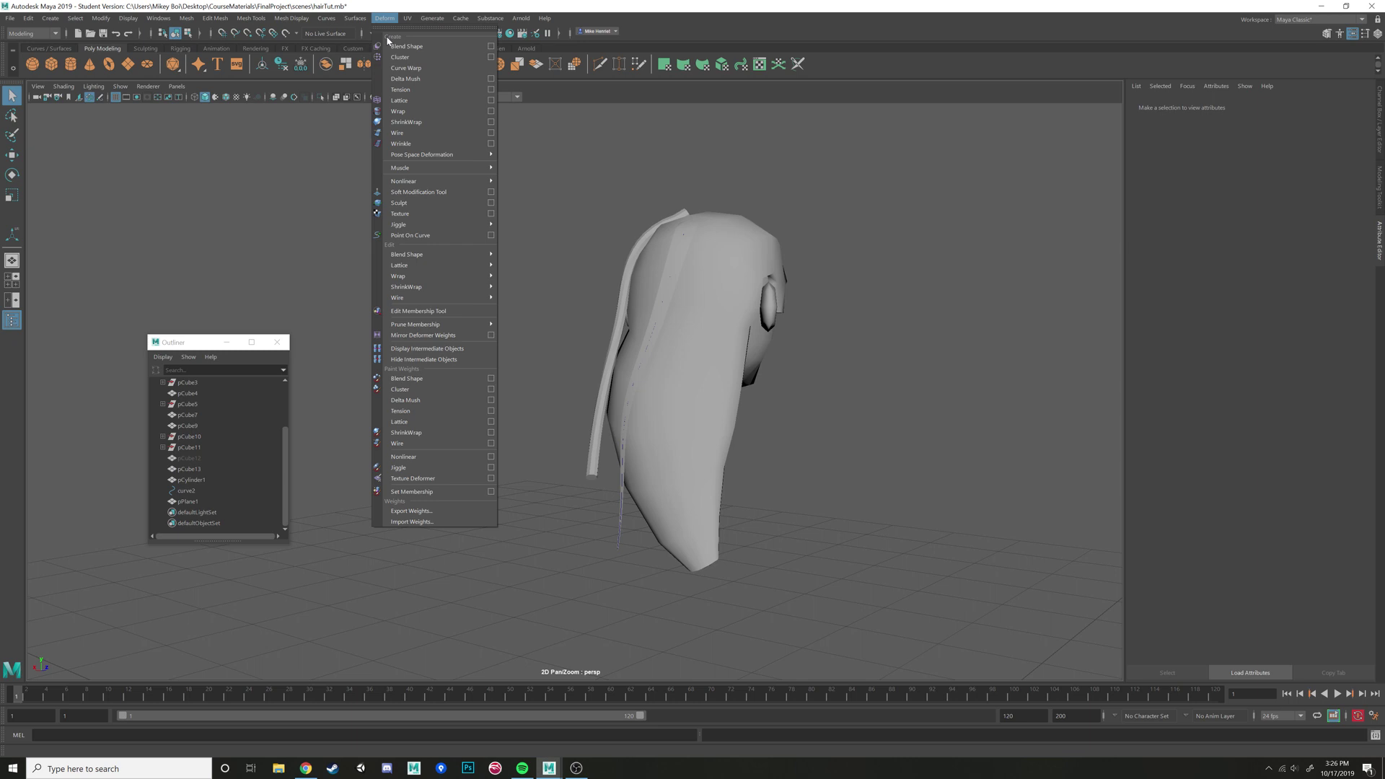
left_click_drag(852, 361, 779, 272, "alt")
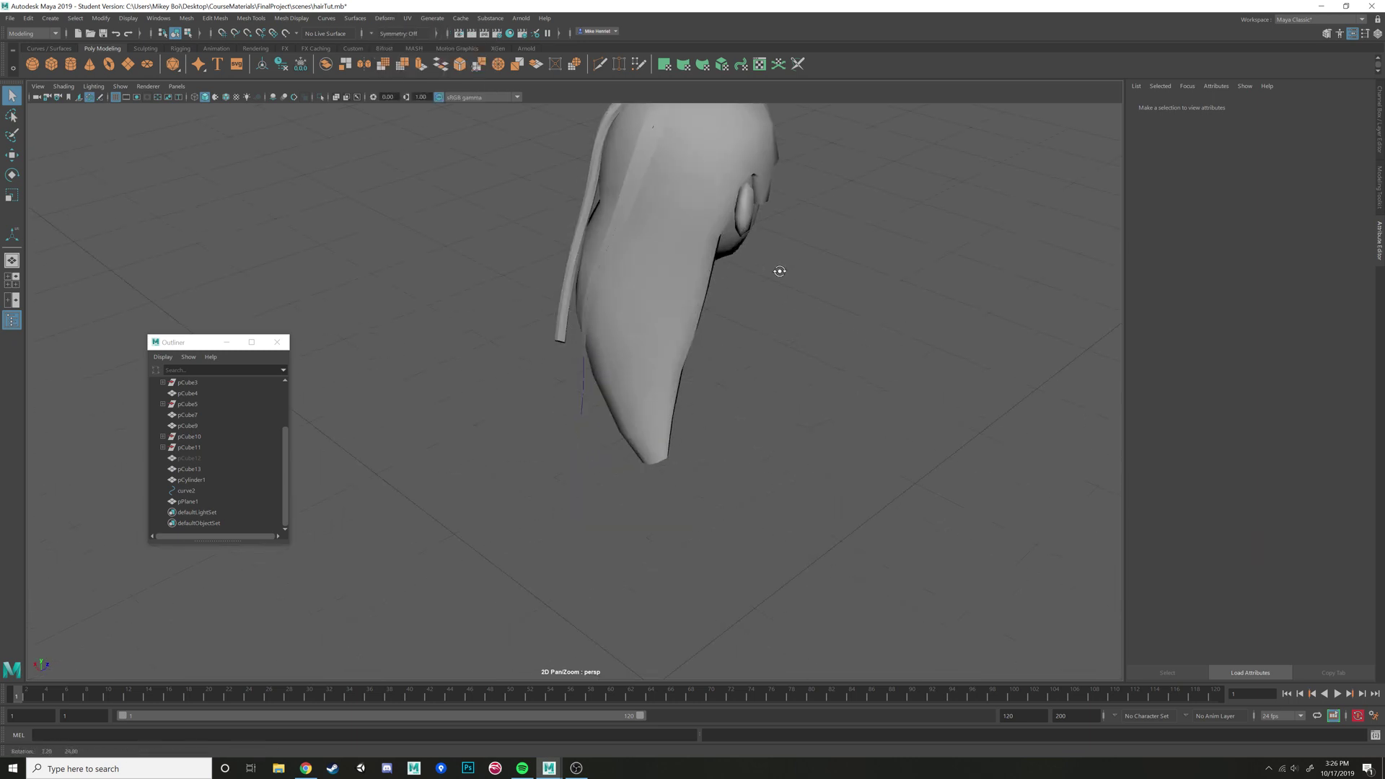
middle_click_drag(779, 272, 738, 386, "alt")
left_click_drag(738, 389, 714, 404, "alt")
left_click_drag(788, 179, 429, 178, "alt")
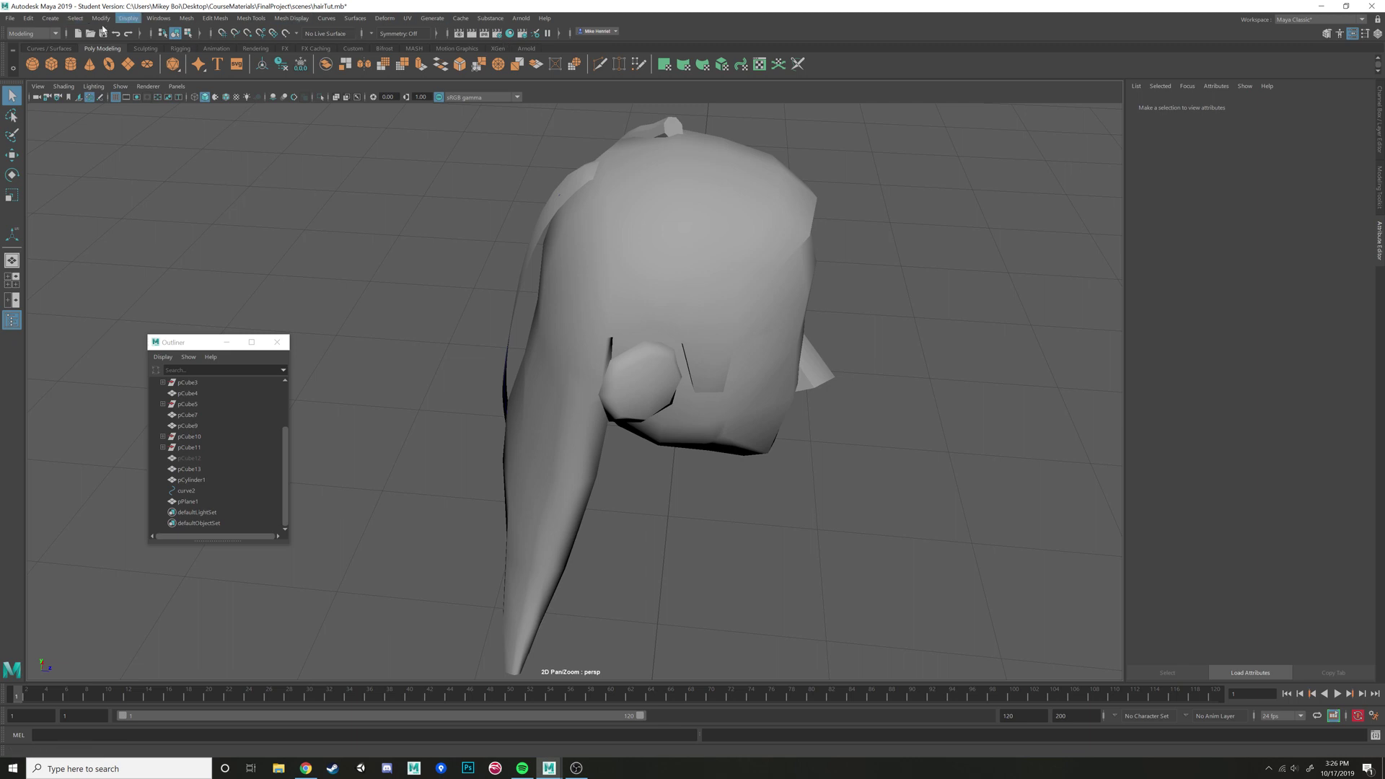
Make the long hair mesh pCube13 the live surface and activate the CV Curve Tool
left_click(635, 141)
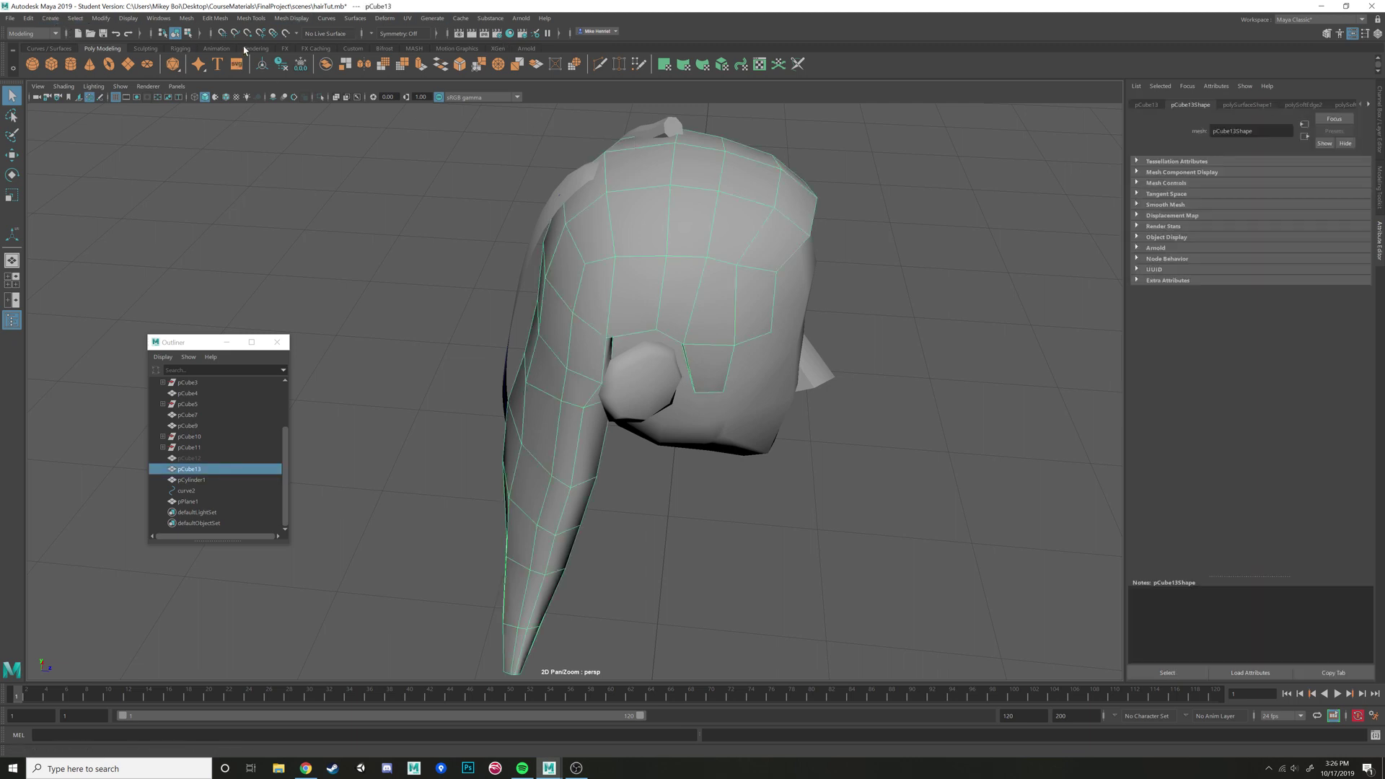
left_click(286, 34)
left_click(50, 18)
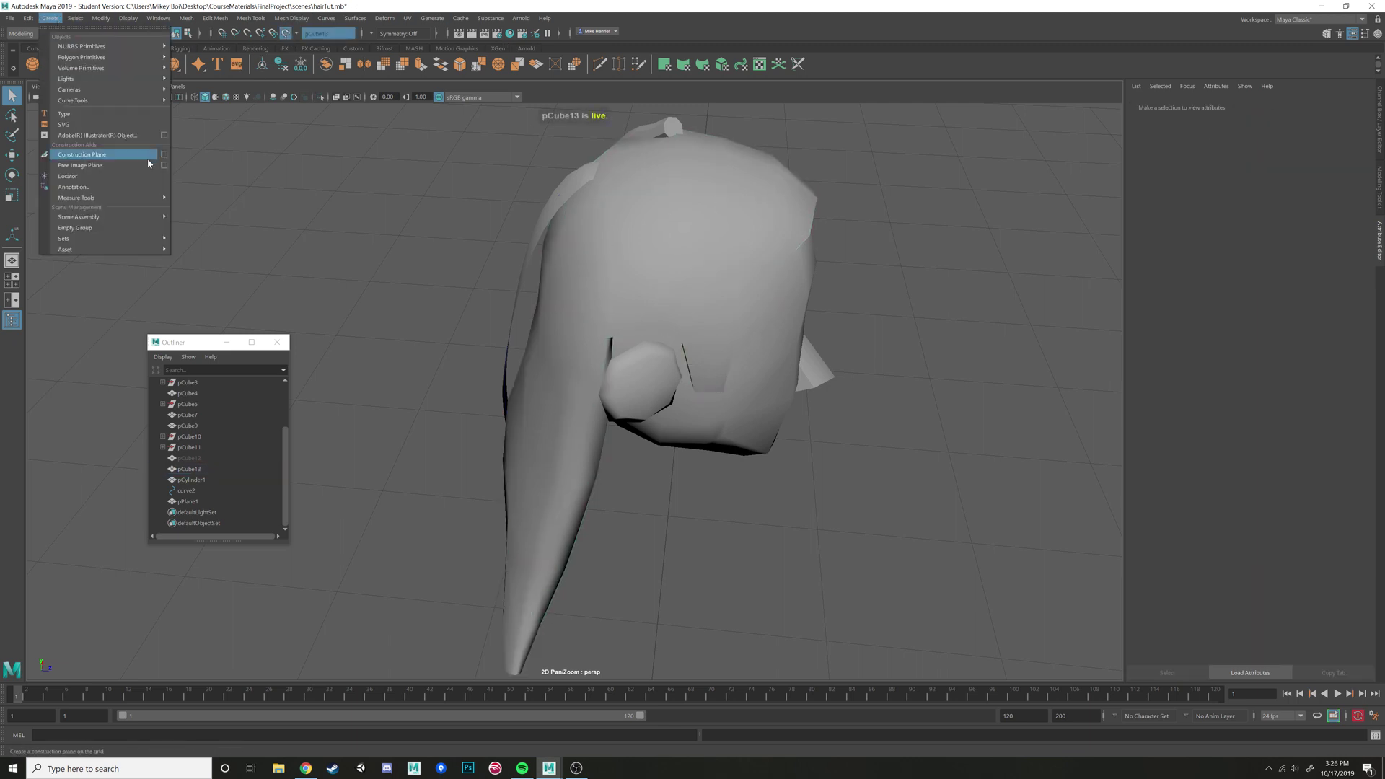
mouse_move(137, 105)
left_click(202, 109)
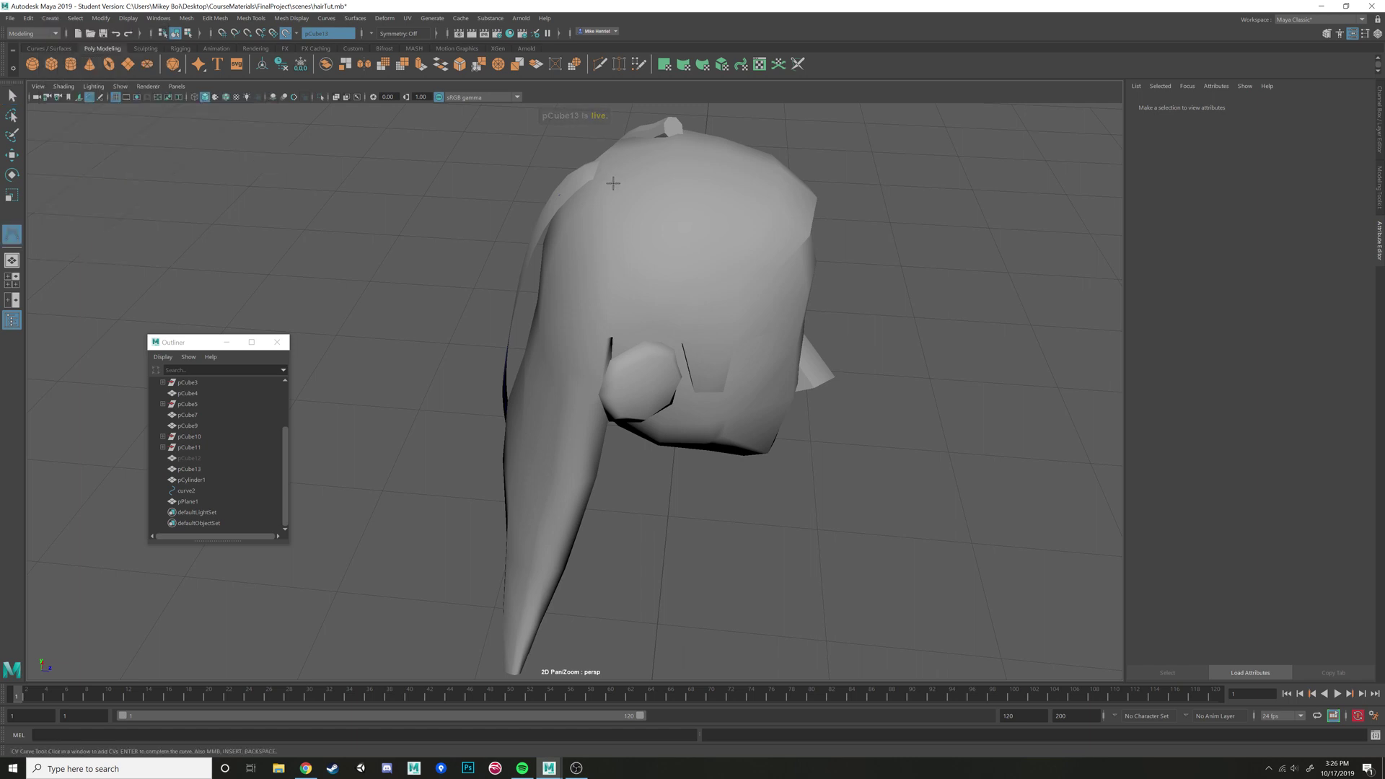
left_click(384, 18)
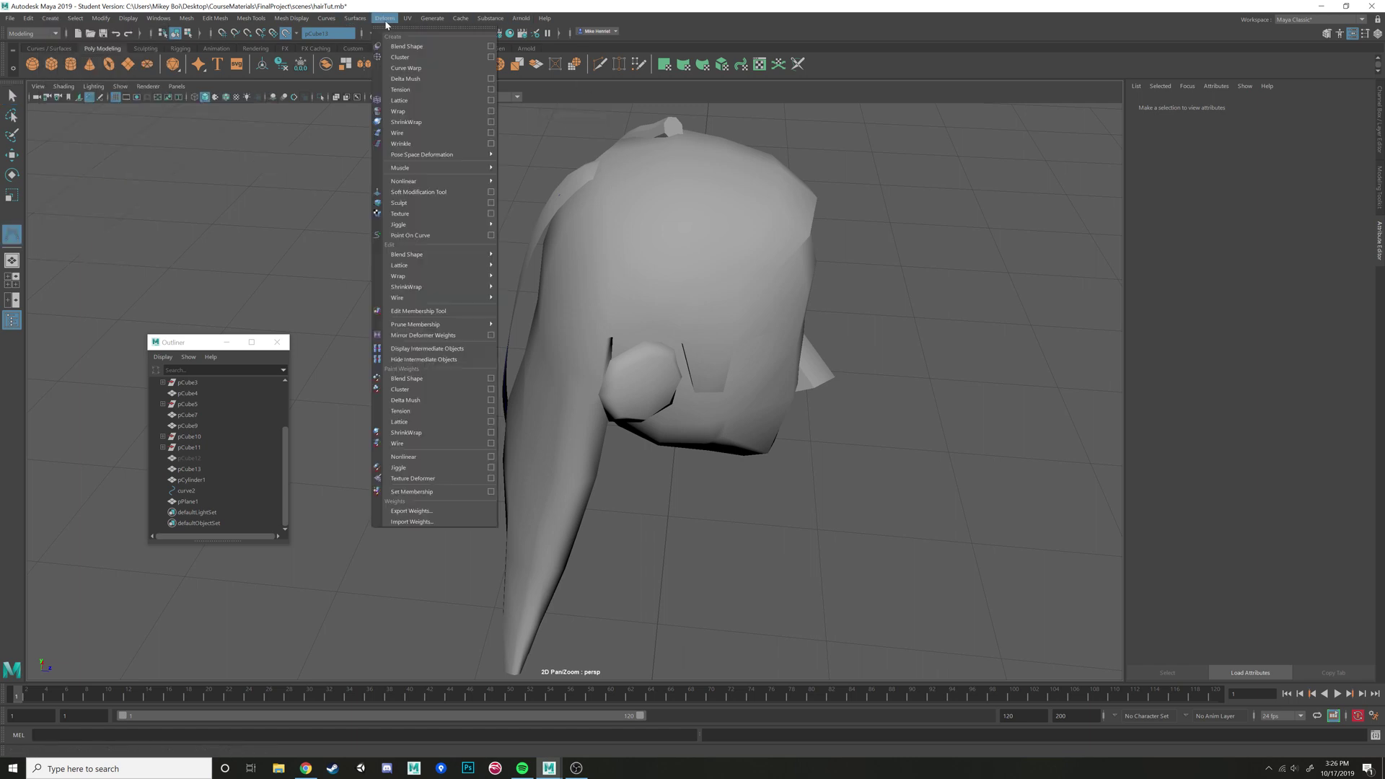
left_click(499, 4)
Draw a CV curve on the live hair surface from behind the ear down the side to the hair's lower tip
left_click_drag(374, 150, 390, 143, "alt")
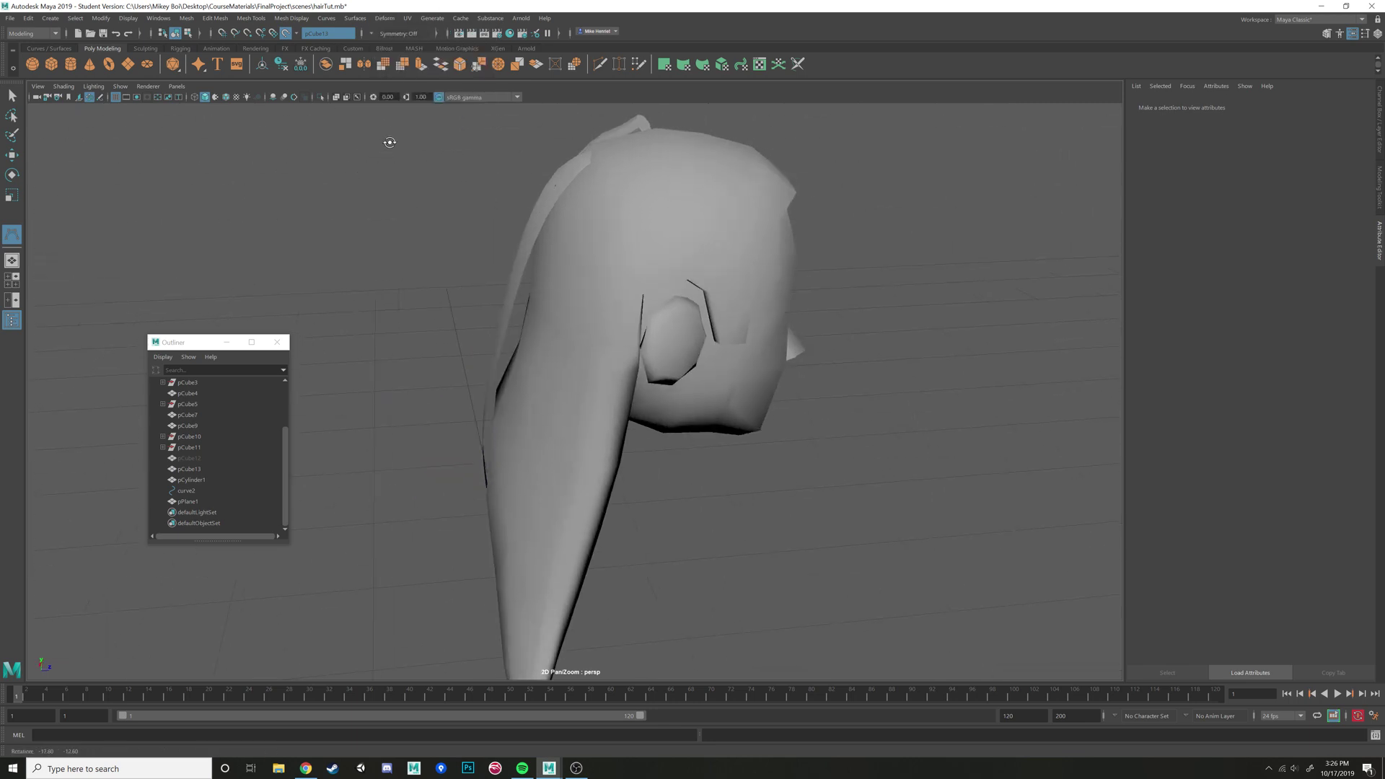
left_click(654, 200)
left_click_drag(592, 234, 593, 232, "alt")
left_click(614, 300)
left_click(571, 494)
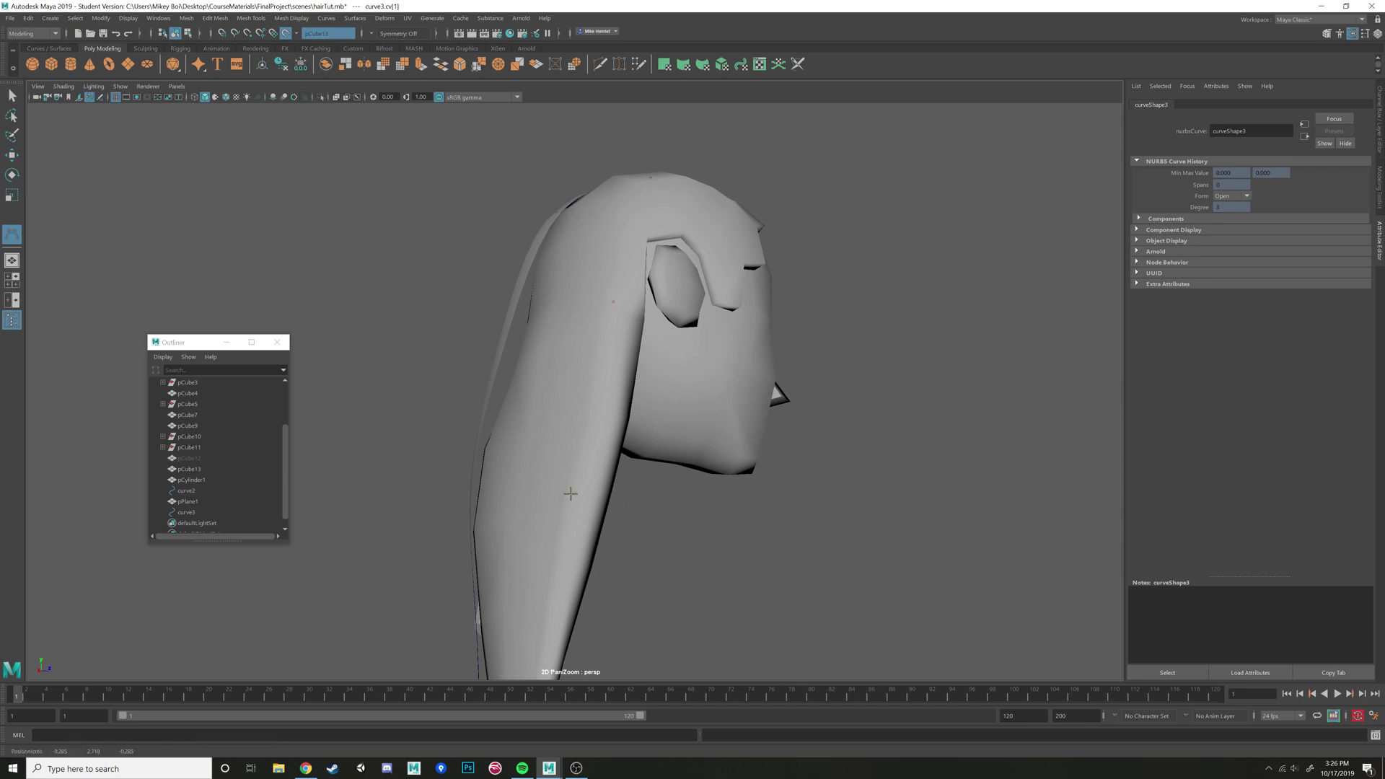
left_click_drag(575, 564, 592, 494, "alt")
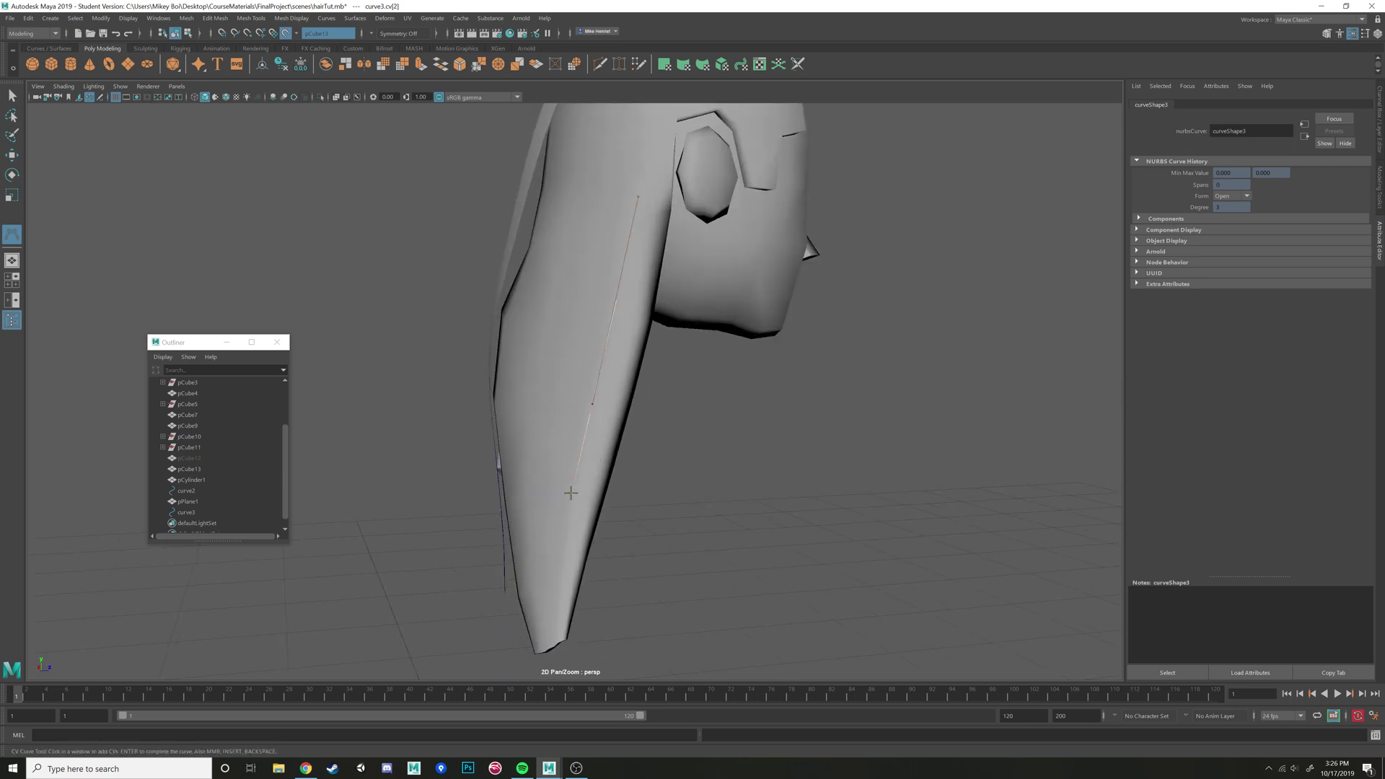
left_click(560, 600)
left_click(561, 592)
left_click_drag(551, 641, 646, 597, "alt")
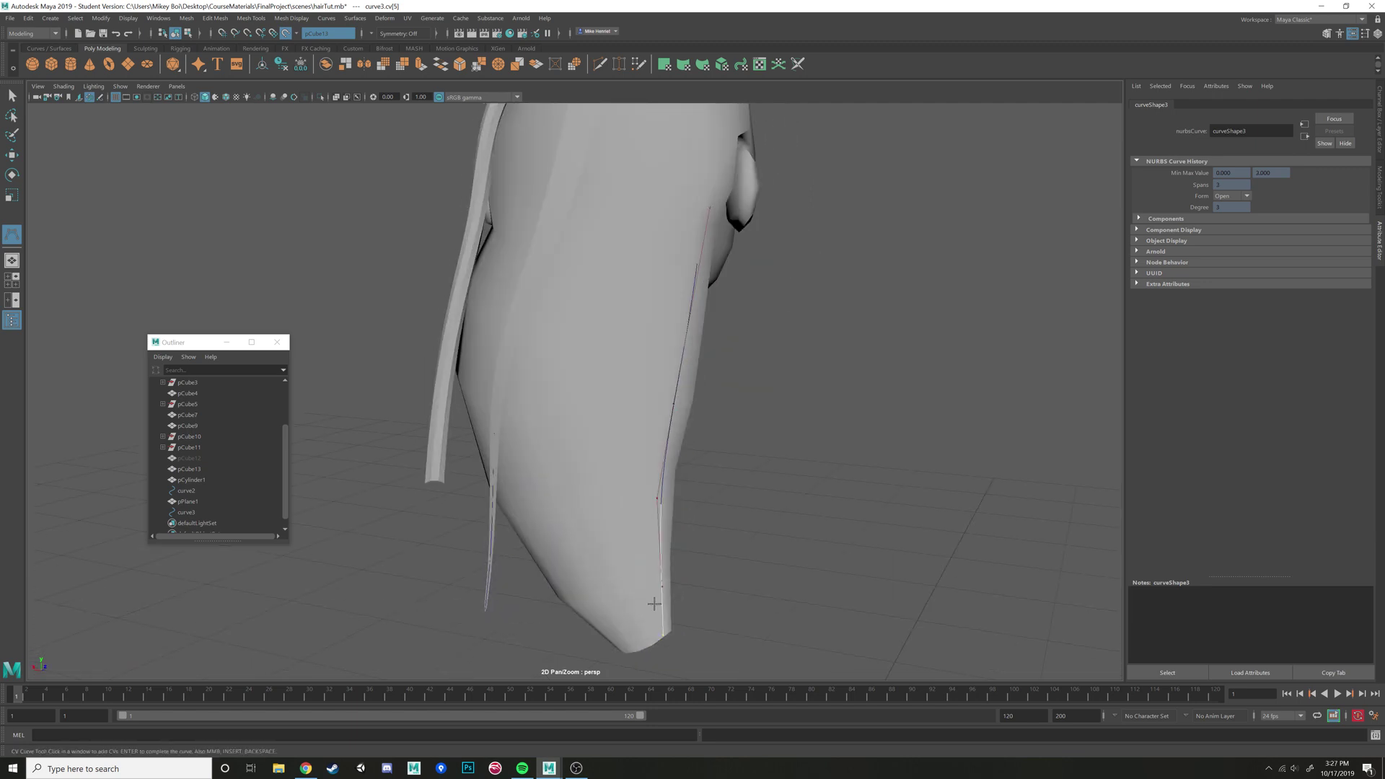
key("q")
Show the new curve's control vertices in wireframe display and select those along its lower half
mouse_move(739, 294)
left_mouse_down("alt")
mouse_move(711, 328)
mouse_move(720, 300)
left_mouse_up("alt")
key("w")
right_click_drag(720, 299, 694, 297)
left_click_drag(765, 340, 715, 325, "alt")
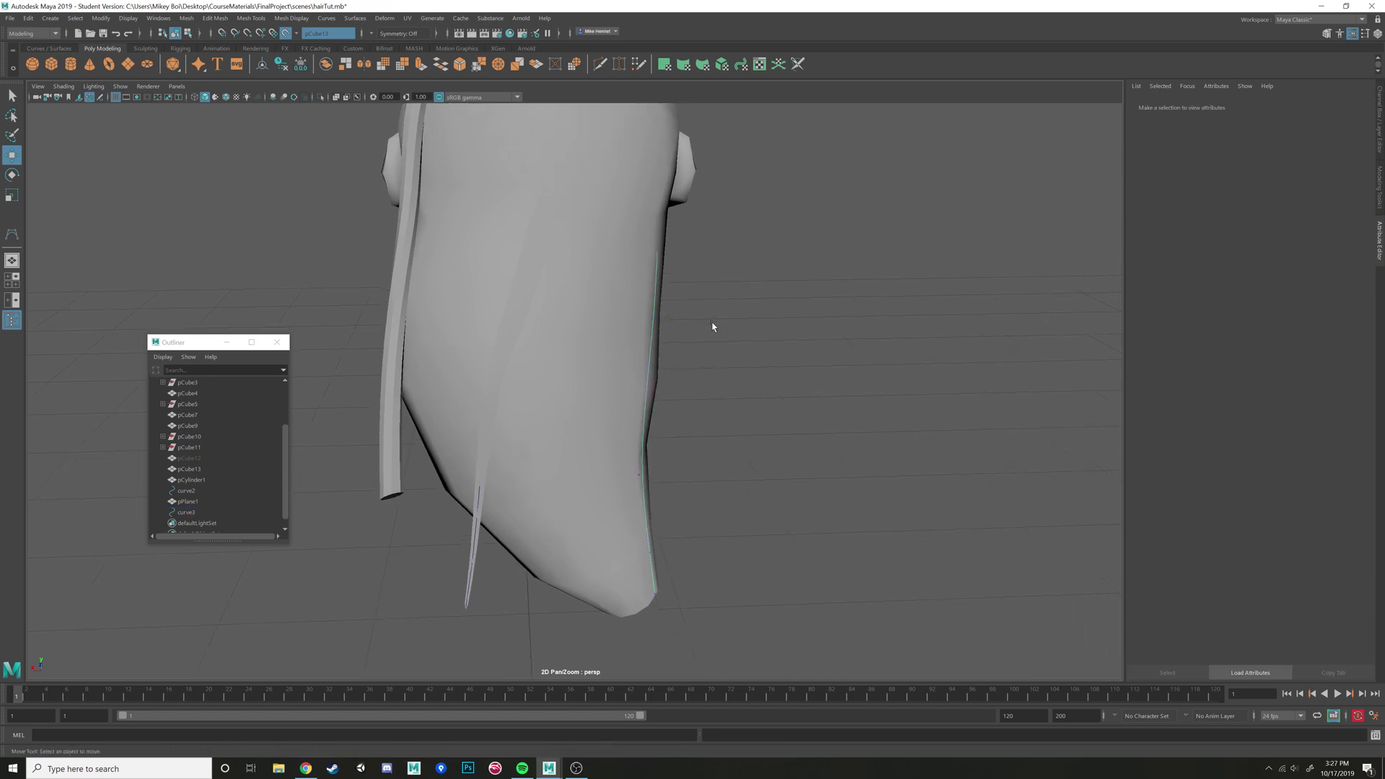
key("4")
left_click_drag(721, 461, 689, 426, "alt")
left_click_drag(577, 364, 750, 581)
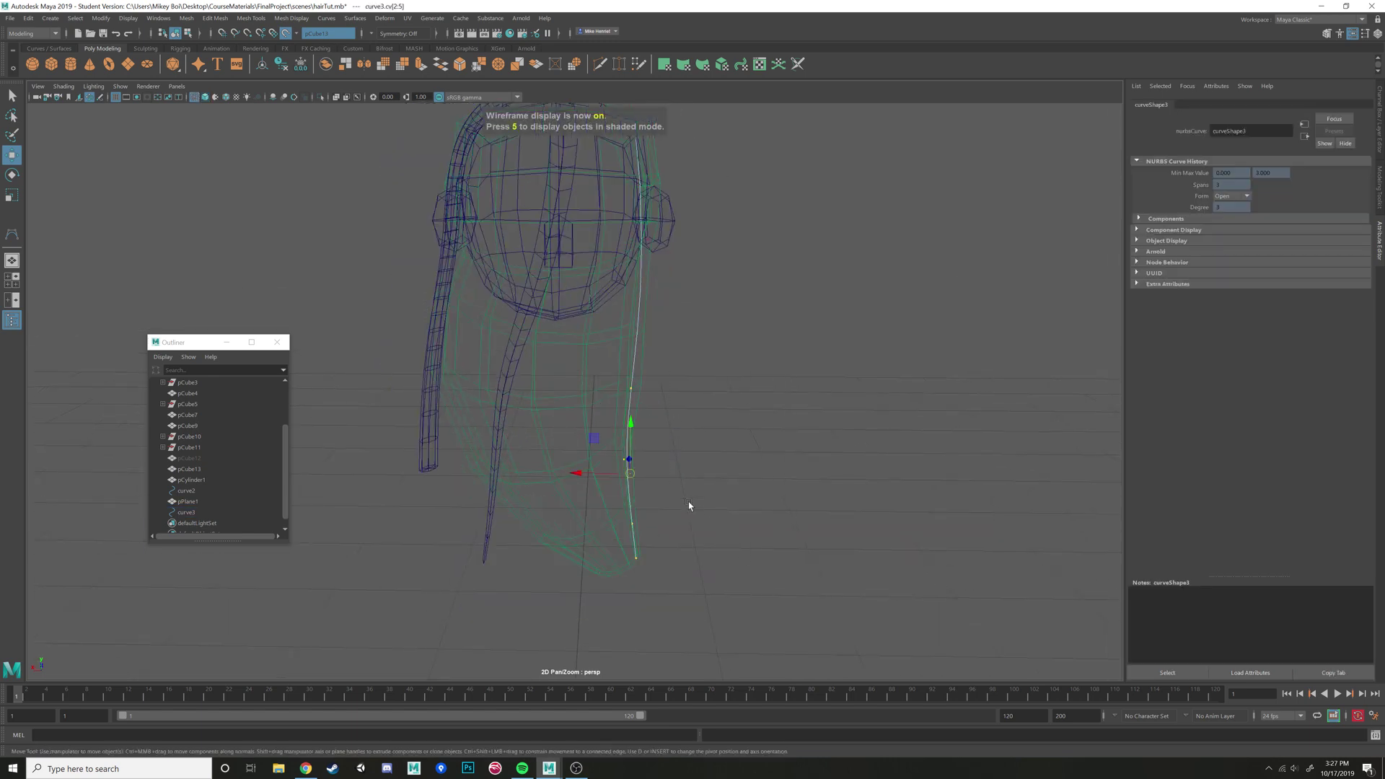
Turn off the live surface and pull the curve's lower control vertices outward so its tip flares away from the hair
left_click_drag(586, 474, 597, 473)
key("ctrl+z")
left_click(281, 33)
left_click_drag(714, 512, 626, 541)
left_click_drag(752, 546, 646, 495)
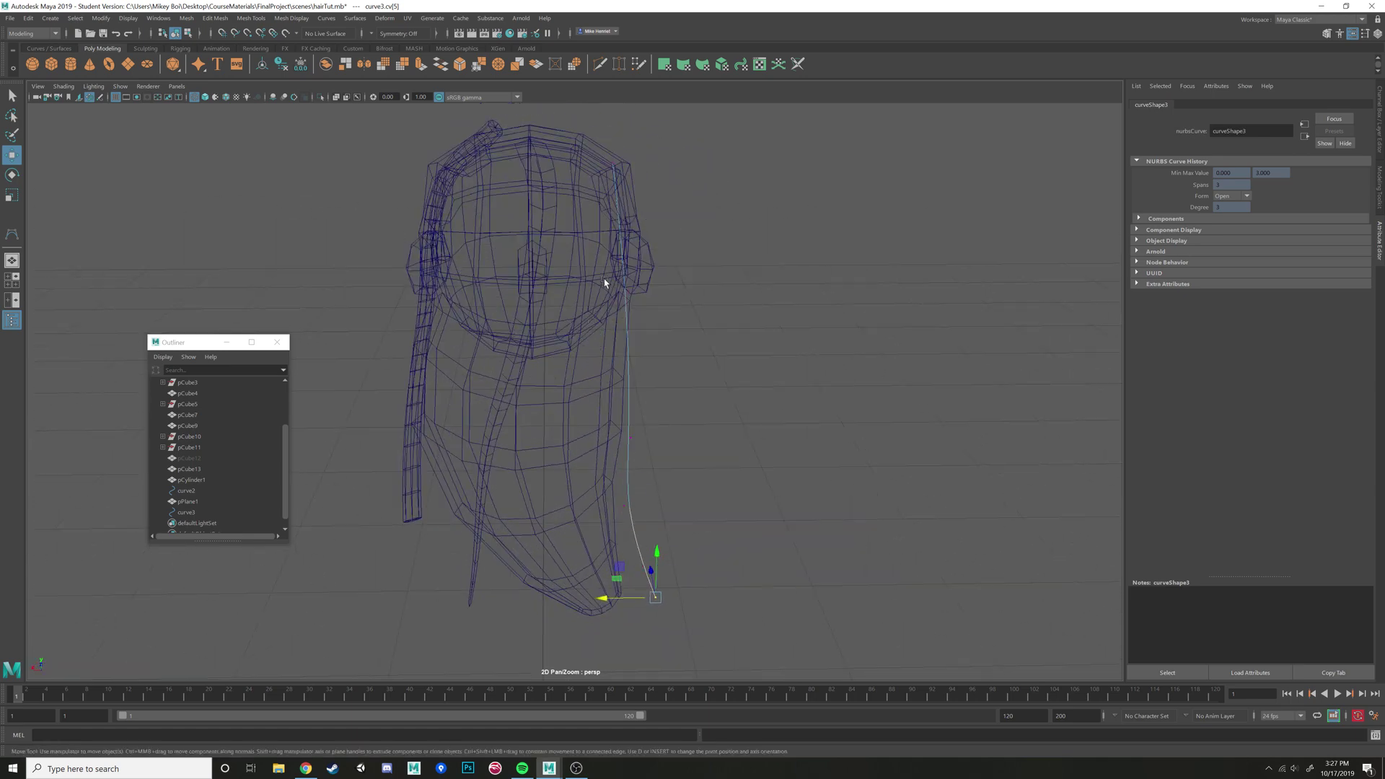
mouse_move(604, 281)
left_mouse_down()
mouse_move(669, 323)
mouse_move(606, 292)
mouse_move(638, 357)
left_mouse_up()
Return to shaded display and object selection, and deselect the curve
key("5")
right_click_drag(638, 358, 728, 414)
left_click(727, 412)
Create a polygon cube at the origin and frame it in the viewport
left_click_drag(728, 412, 521, 285, "alt")
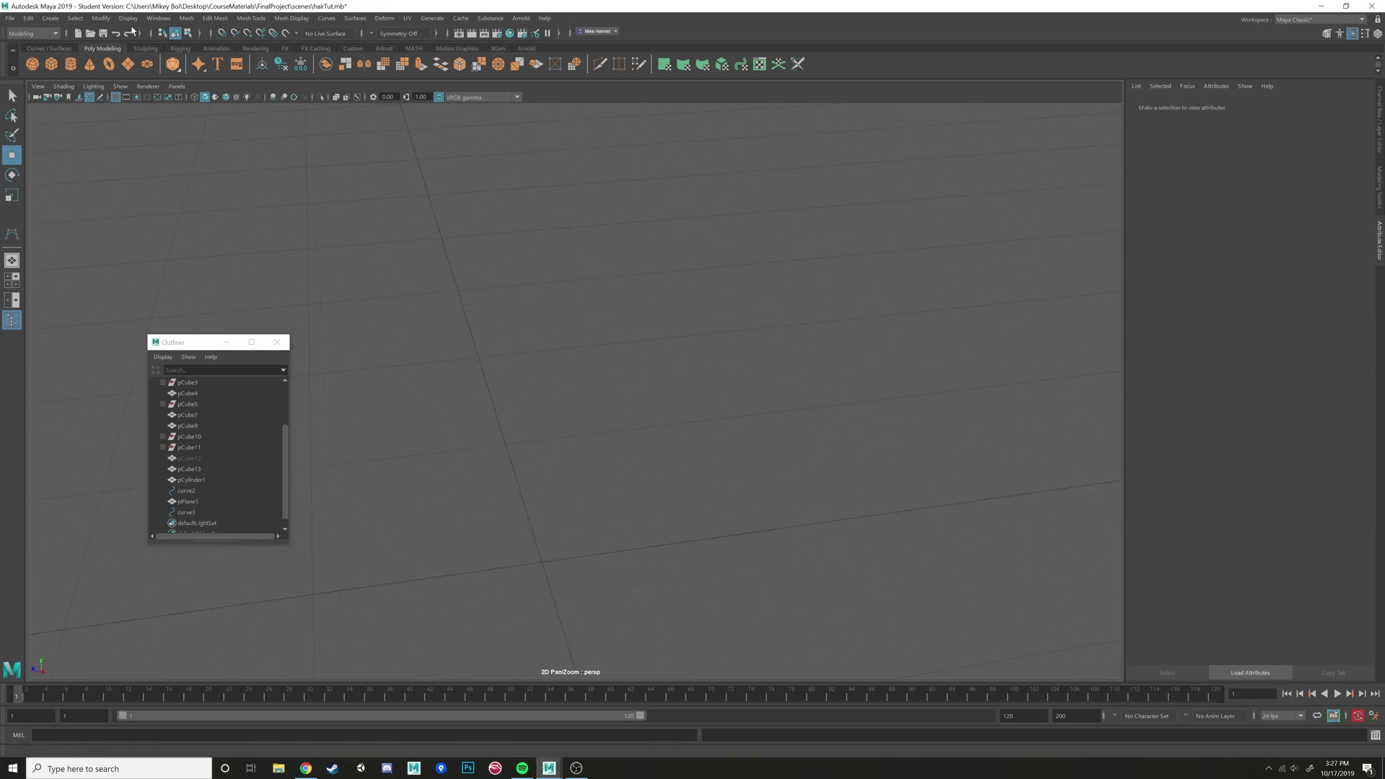
left_click(53, 70)
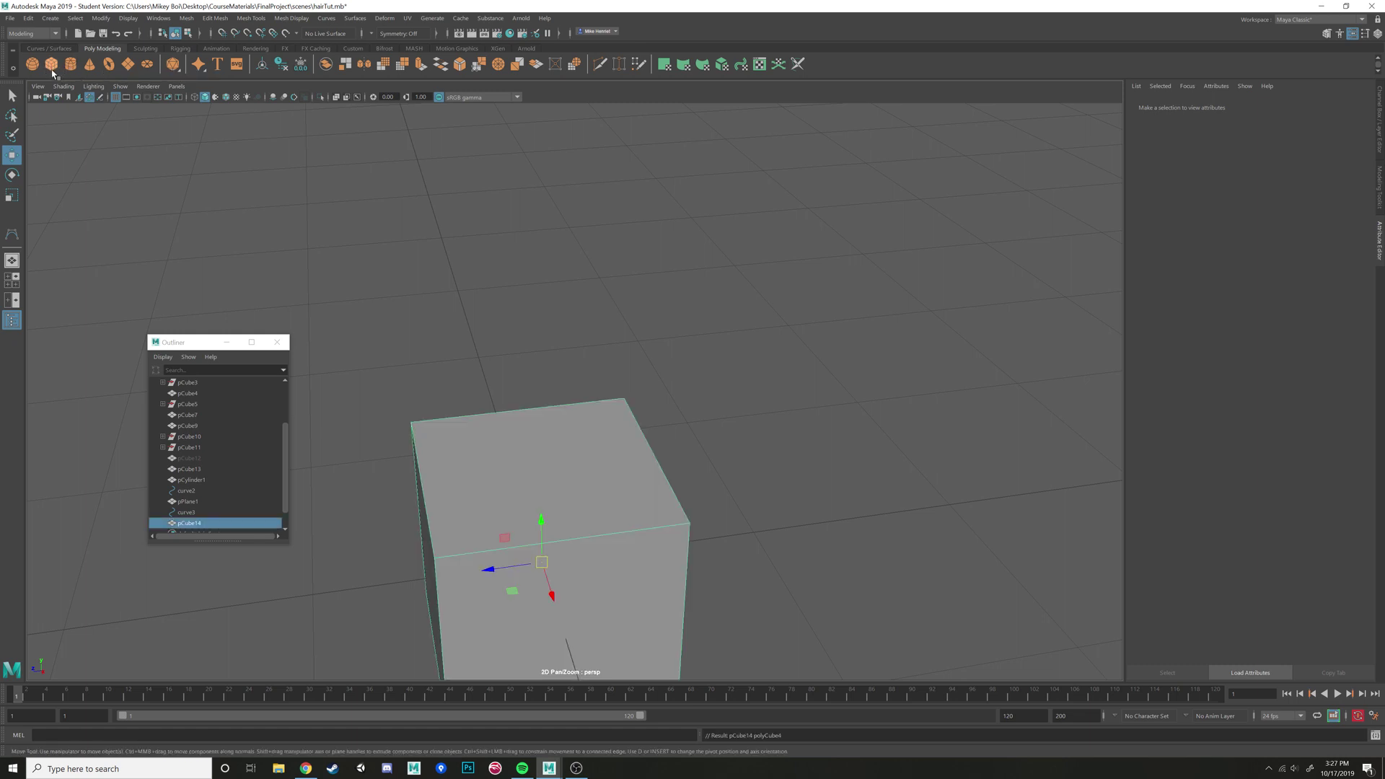
key("f")
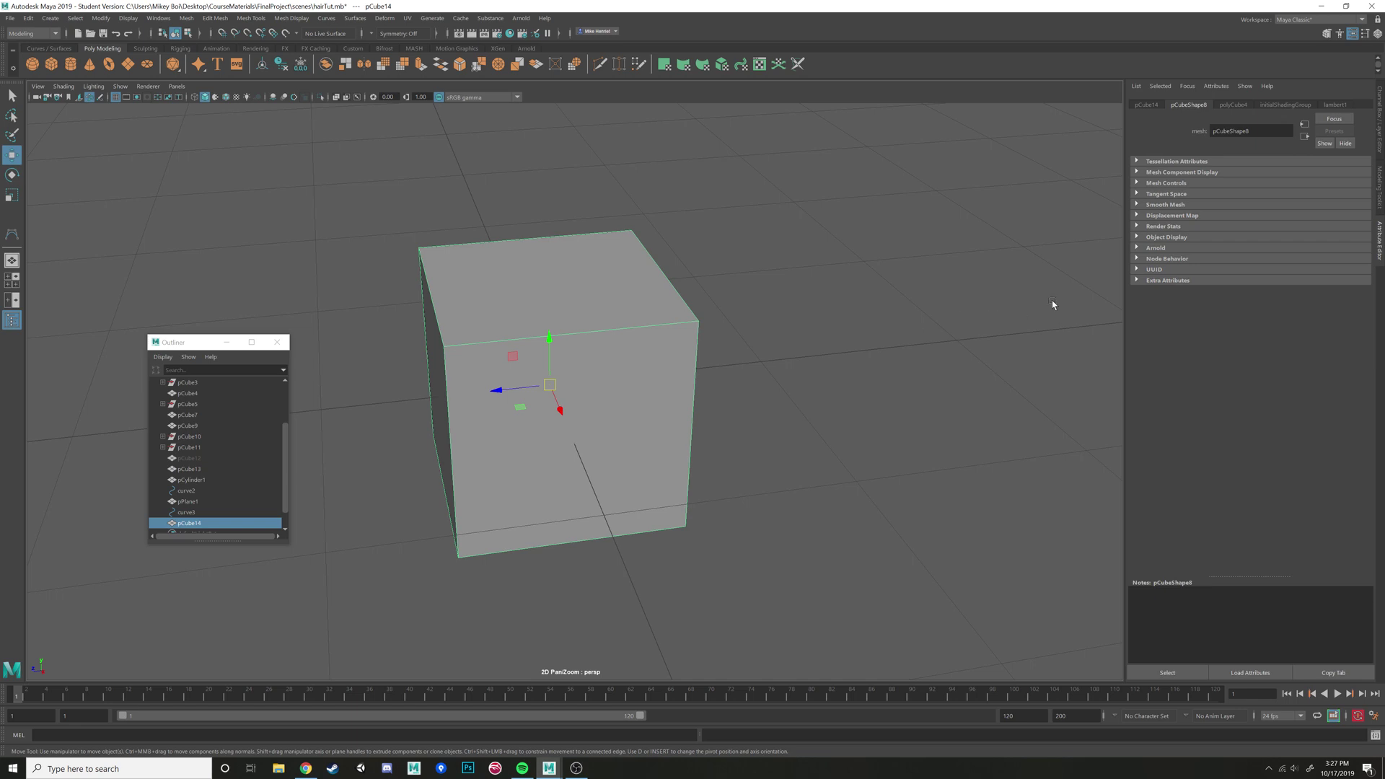
Use Multi-Cut to insert two crossing edge loops through the middle of the cube, dividing its end faces into quarters
left_click(1326, 33)
left_click(1278, 403)
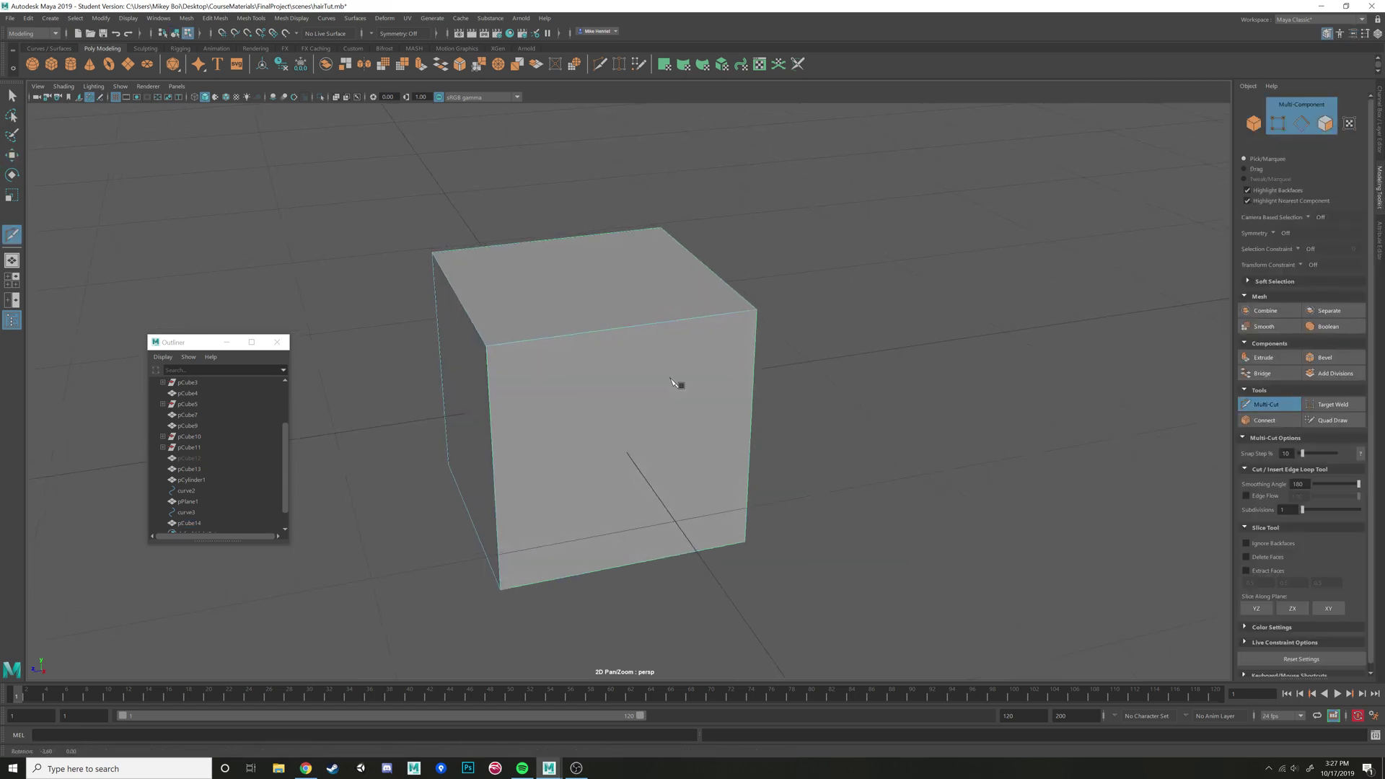
left_click_drag(670, 379, 599, 411, "alt")
middle_click_drag(695, 375, 813, 317, "alt")
left_click(568, 355, "ctrl")
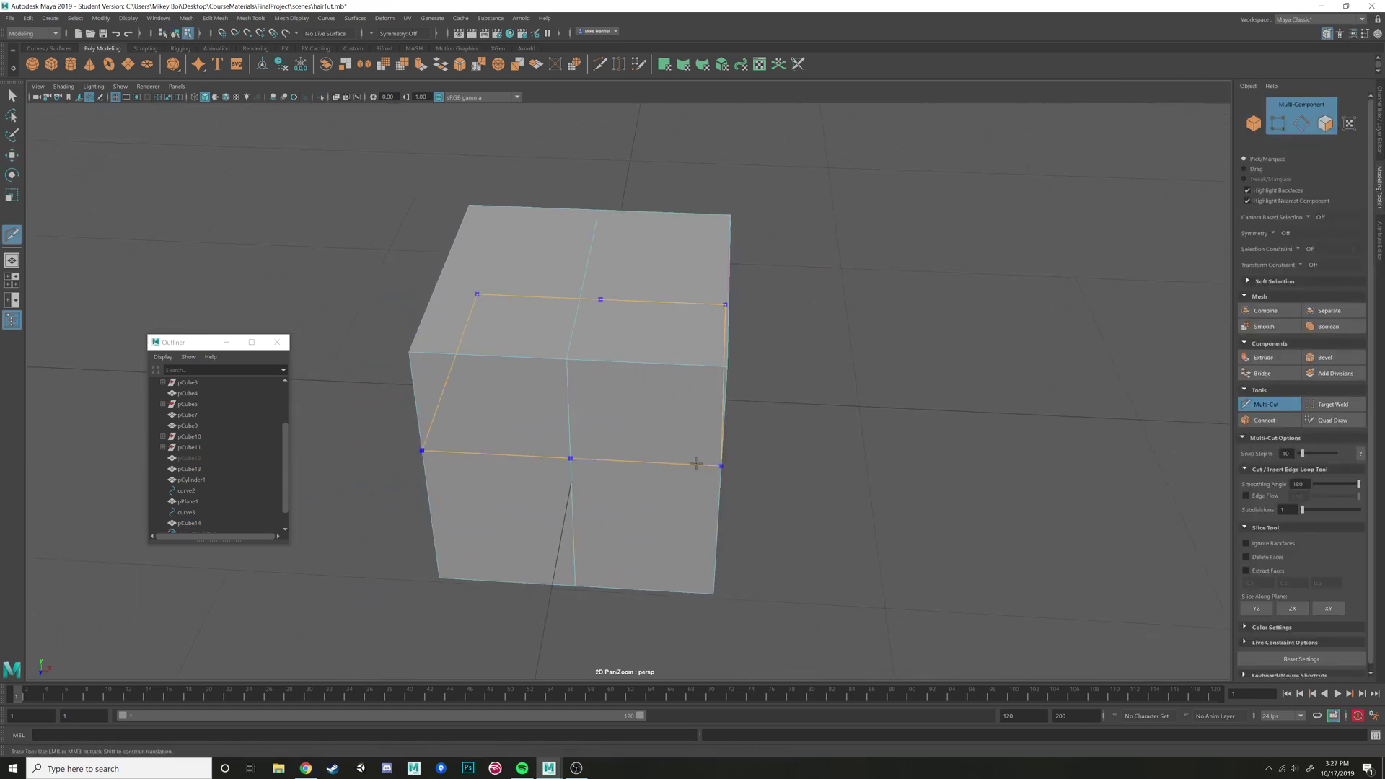
left_click(721, 489, "ctrl")
left_click_drag(794, 479, 762, 477, "alt")
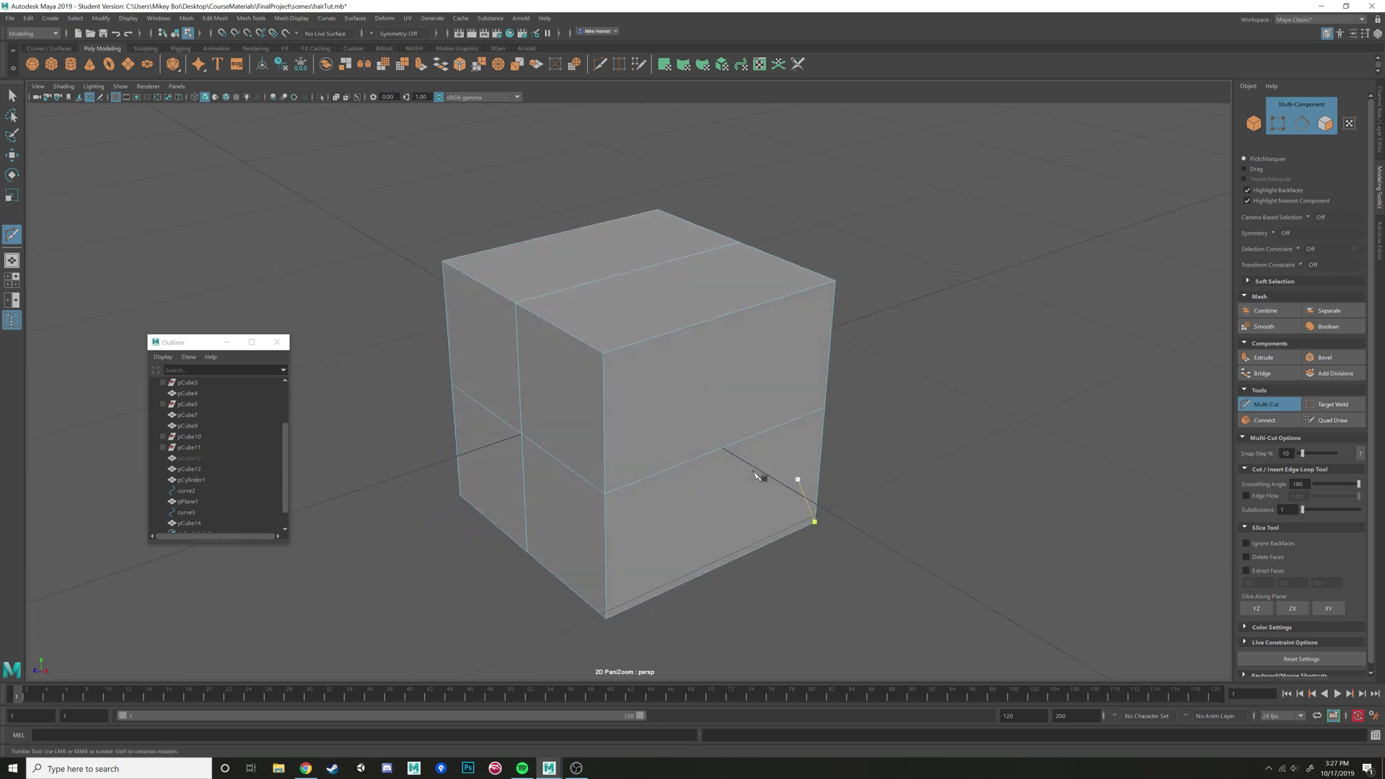
Select the cube's four long corner edges and scale them inward on two axes to about 0.76, forming an octagonal prism
key("w")
right_click_drag(670, 336, 670, 303)
left_click(675, 330)
left_click_drag(619, 318, 652, 335, "alt")
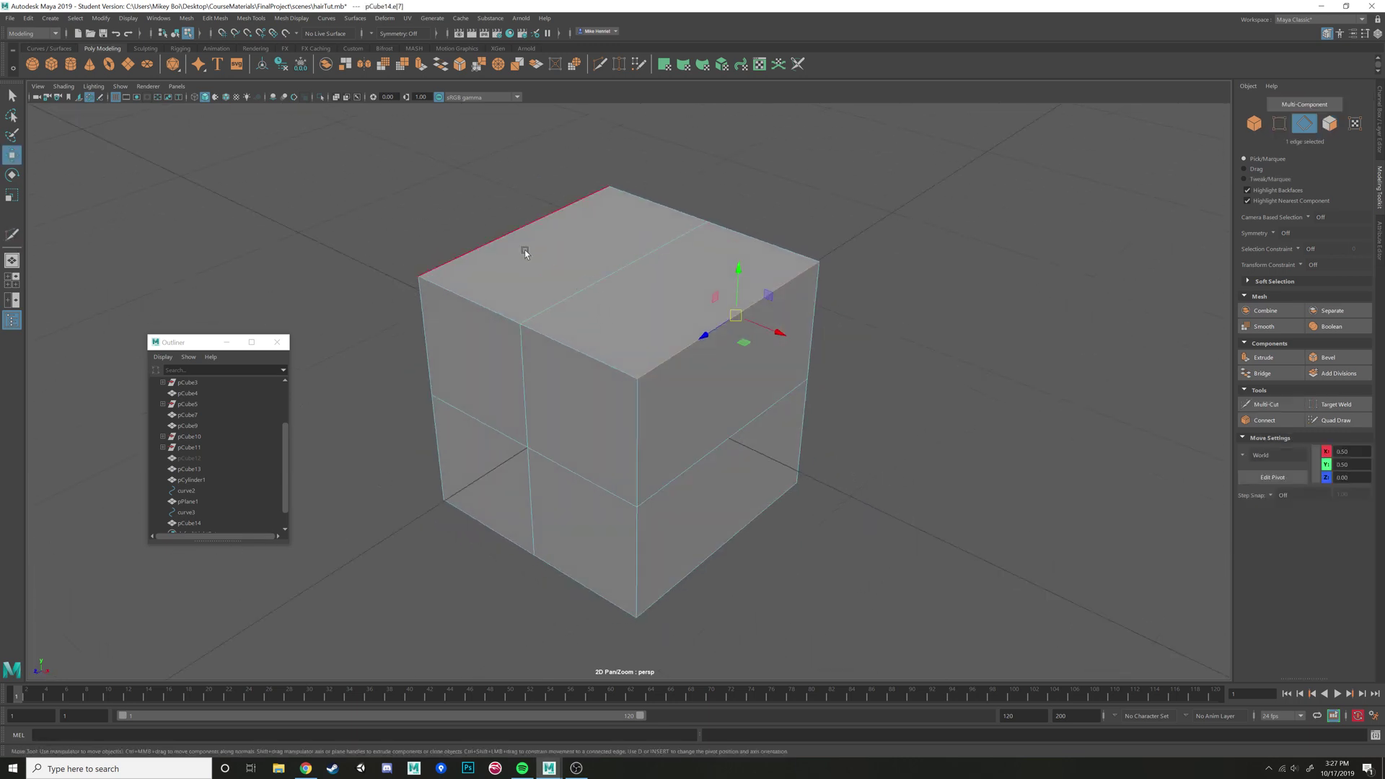
left_click(514, 226, "shift")
left_click(720, 542, "shift")
left_click_drag(516, 482, 590, 555, "alt")
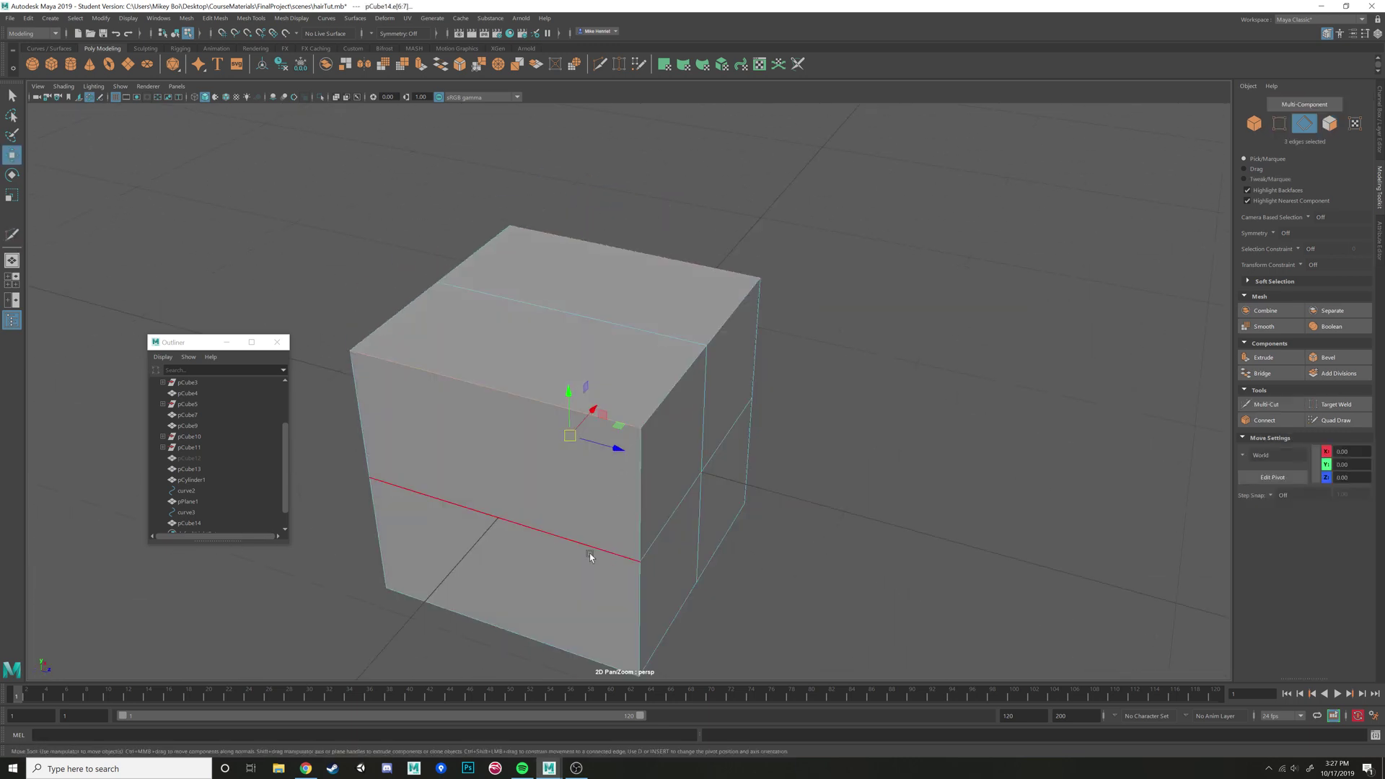
left_click(544, 639, "shift")
left_click_drag(670, 627, 604, 613, "alt")
key("r")
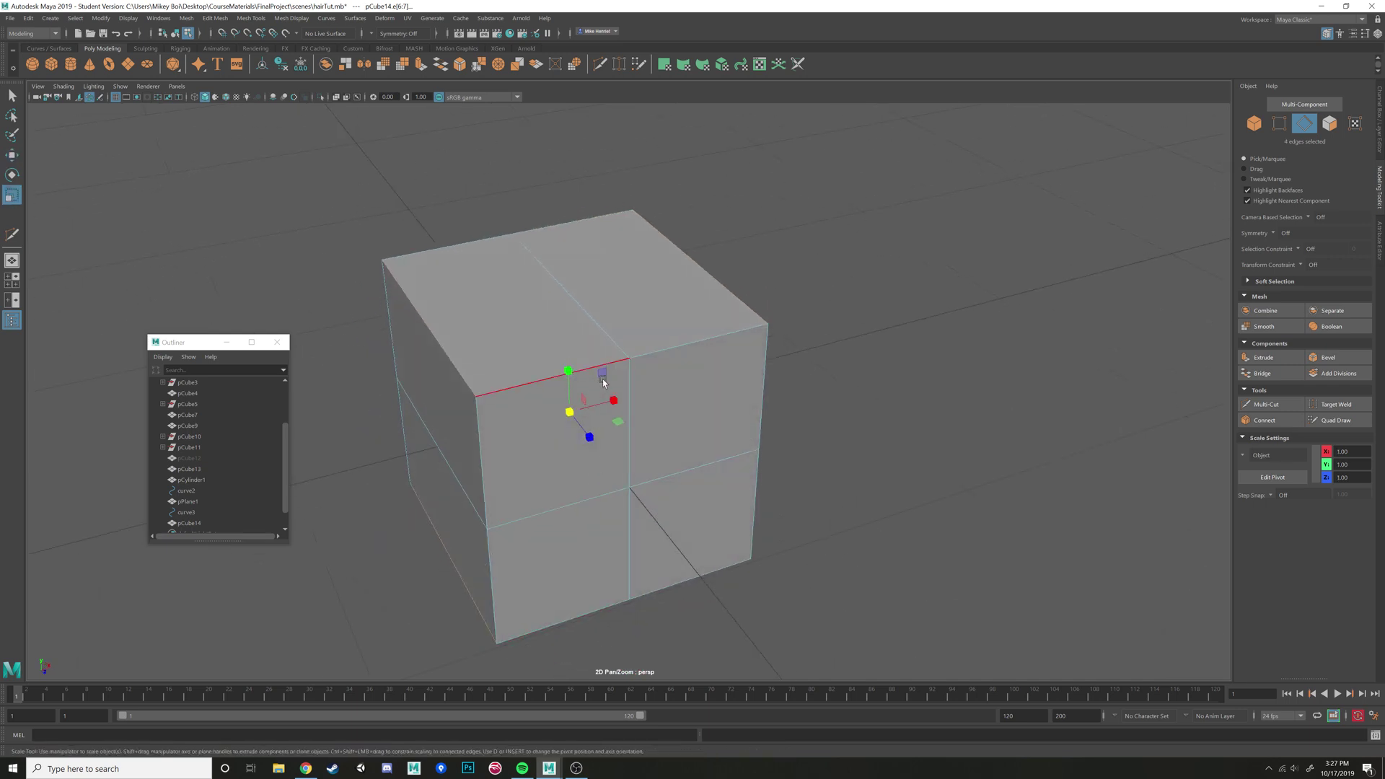
left_click_drag(602, 372, 598, 378)
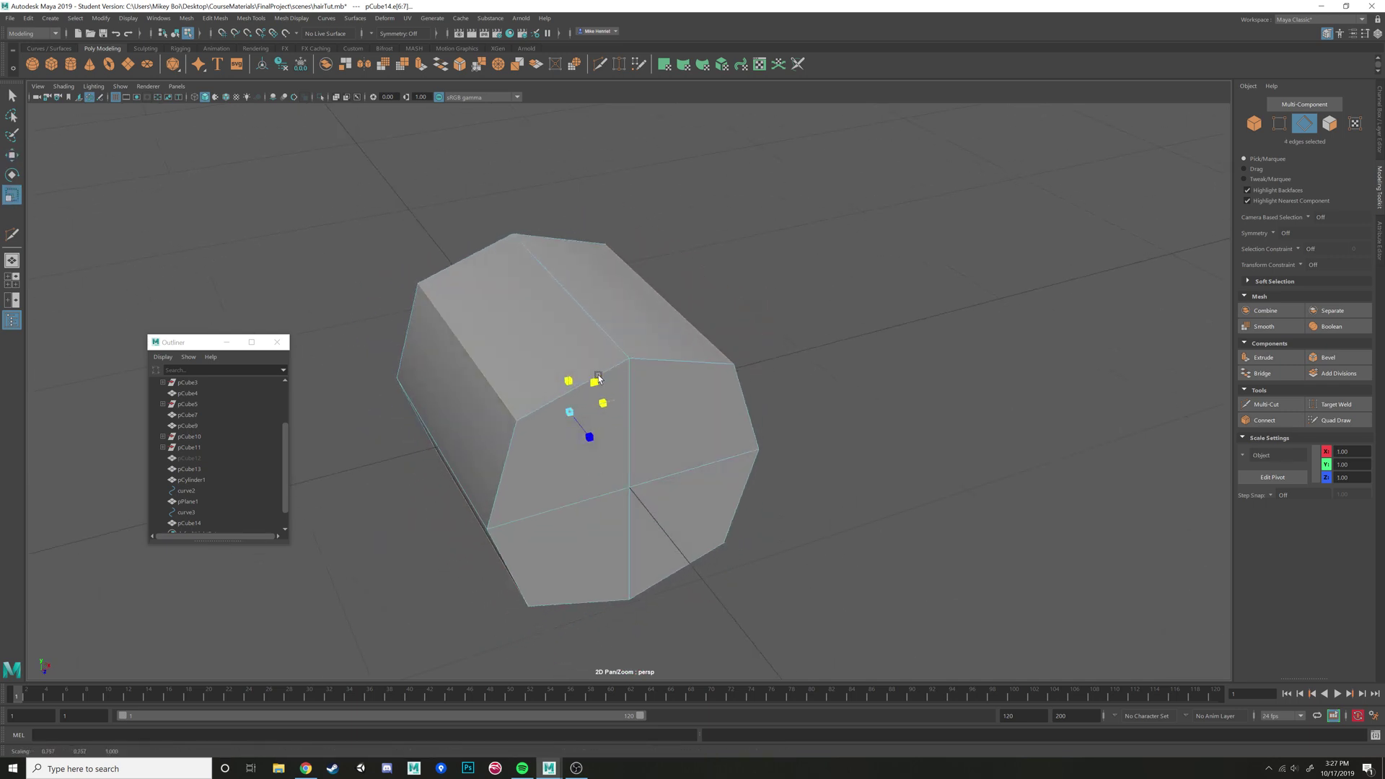
Insert evenly spaced edge loops around the octagonal prism with Multi-Cut and return to object selection
left_click_drag(692, 387, 683, 387, "alt")
left_click_drag(684, 383, 851, 464, "alt")
key("ctrl+shift+x")
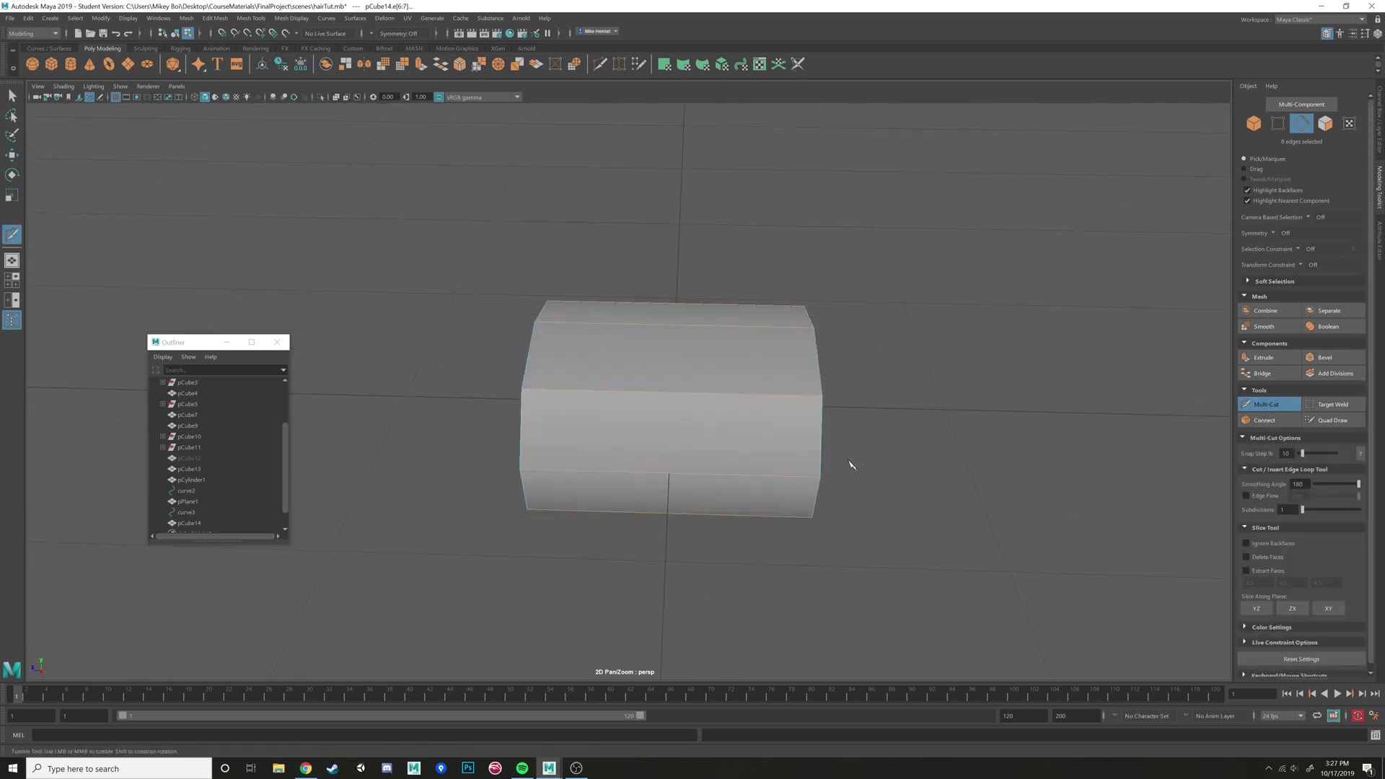
left_click(670, 473, "ctrl")
left_click(748, 471, "ctrl")
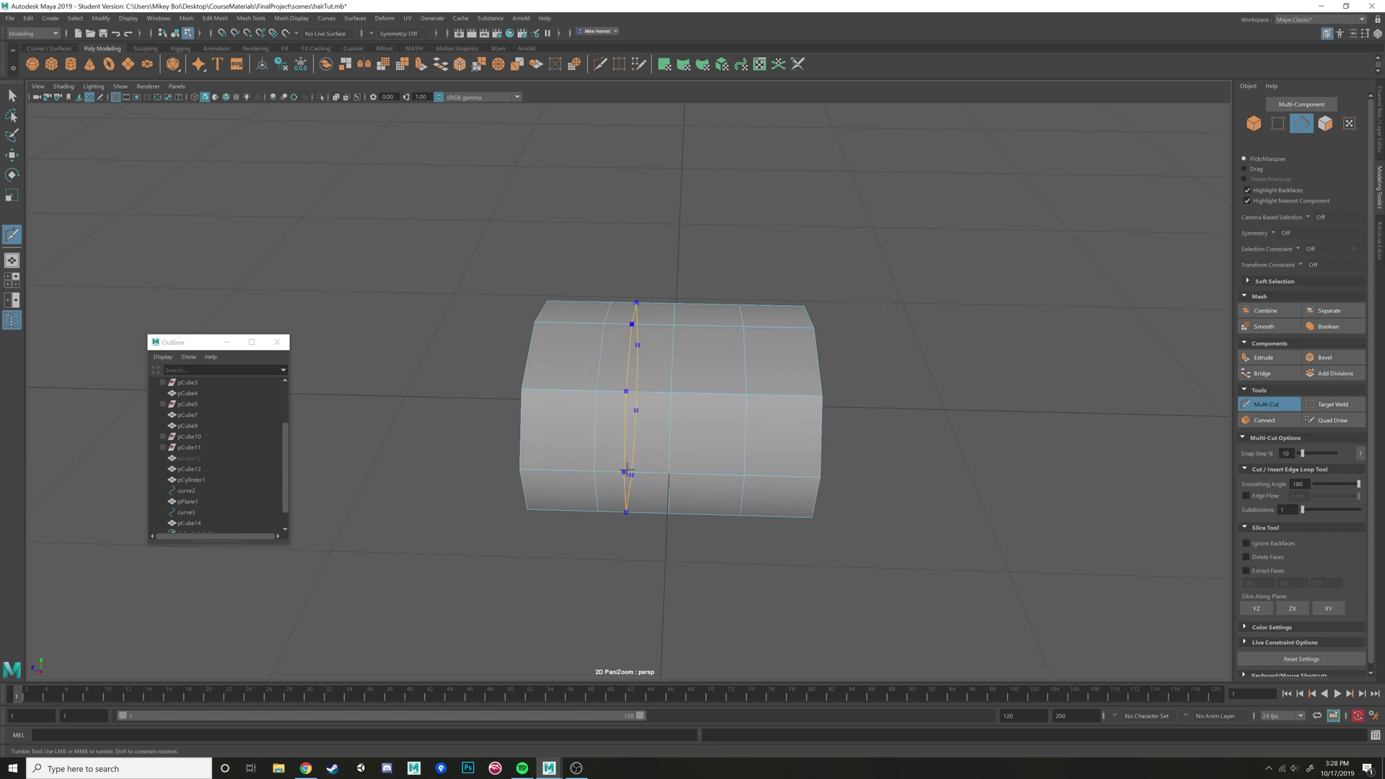
left_click(634, 472, "ctrl")
left_click(597, 472, "ctrl")
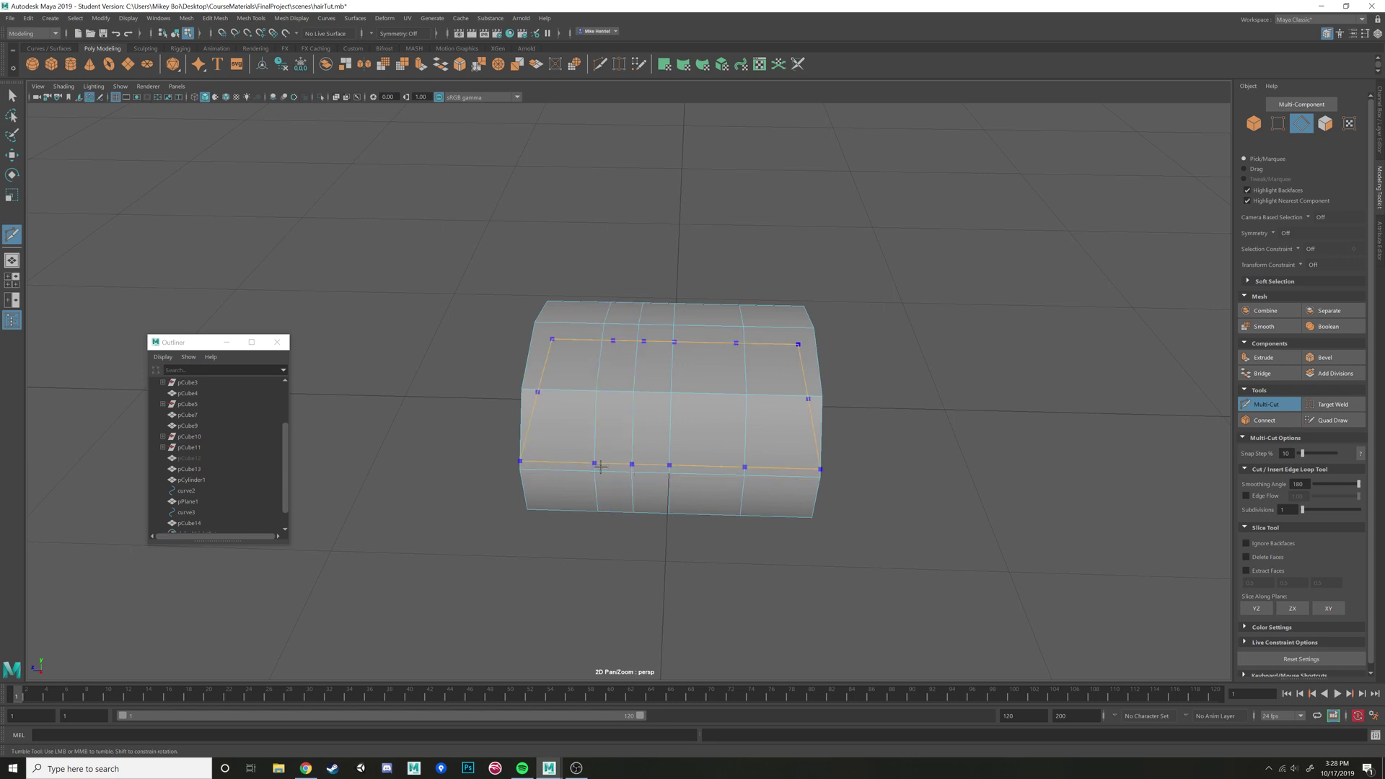
left_click(560, 471, "ctrl")
left_click_drag(764, 474, 755, 470, "alt")
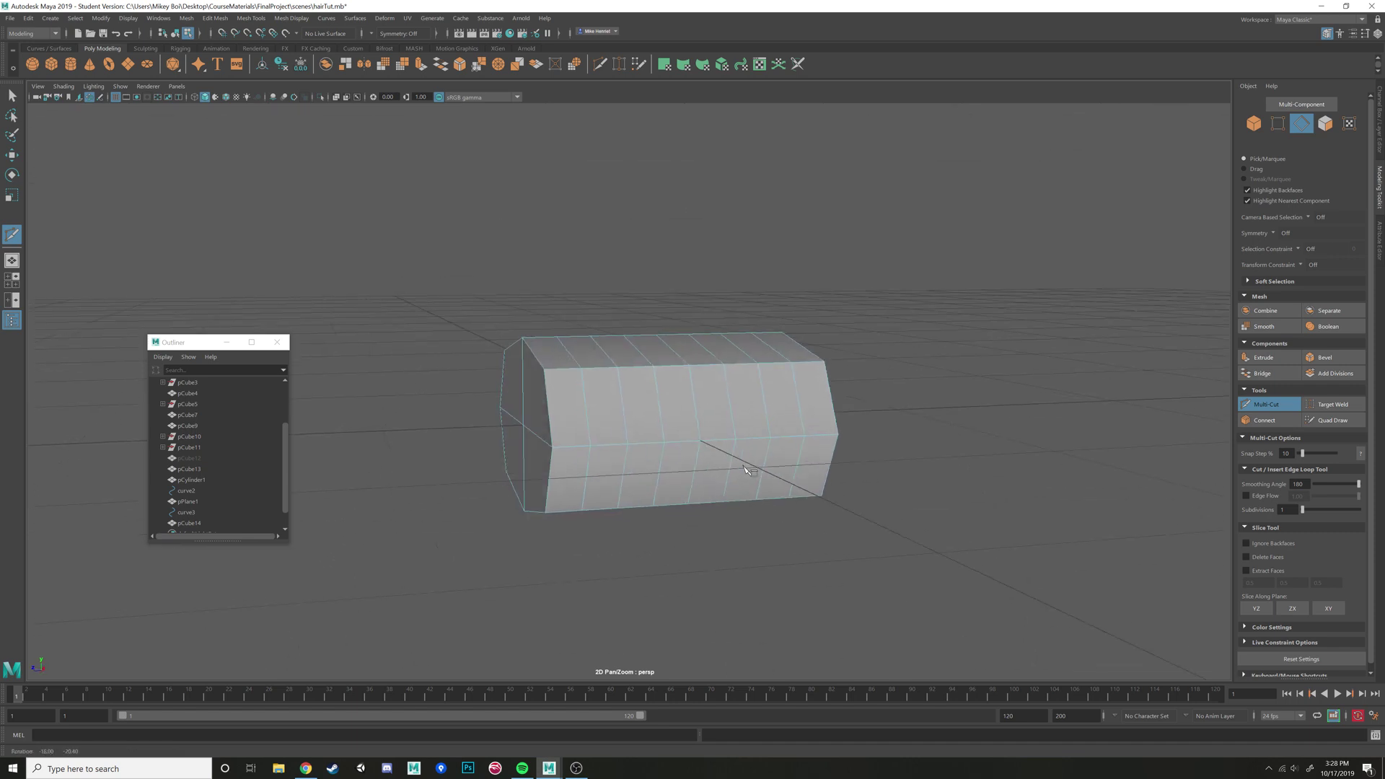
key("w")
right_click_drag(657, 367, 711, 347)
scroll(710, 347, "down", 2)
left_click_drag(711, 347, 681, 366, "alt")
Try to reduce the prism mesh by 50 percent, undo the reduction, and try to separate the mesh
left_click(187, 19)
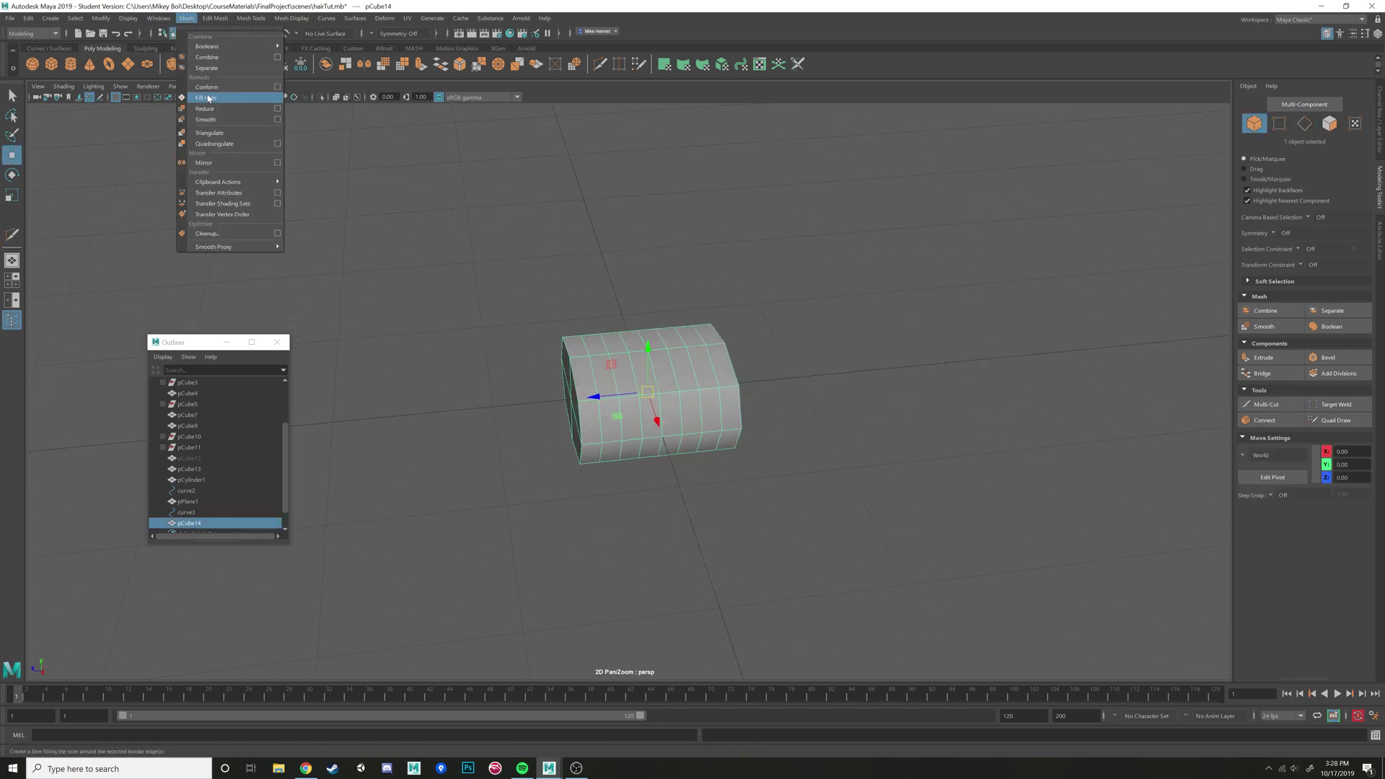
left_click(217, 109)
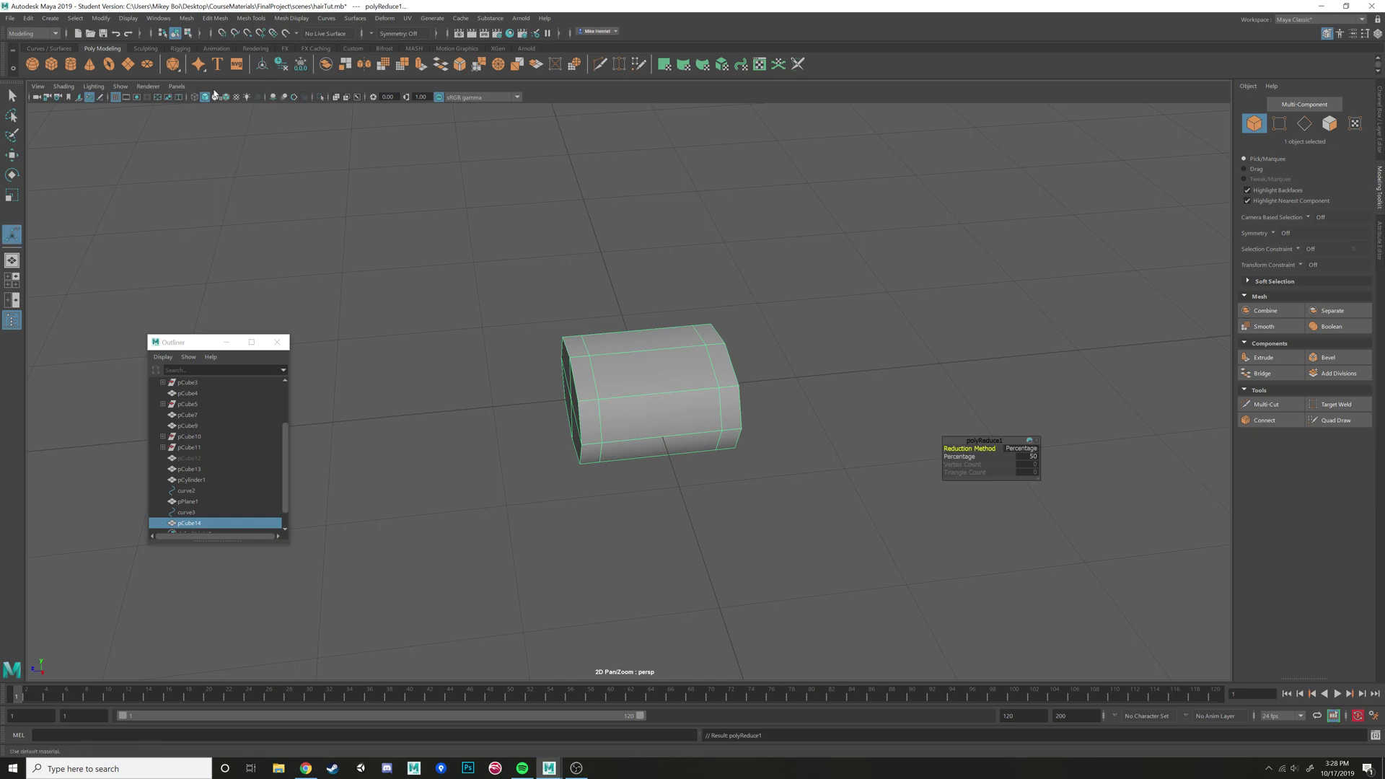
left_click_drag(981, 442, 835, 349, "alt")
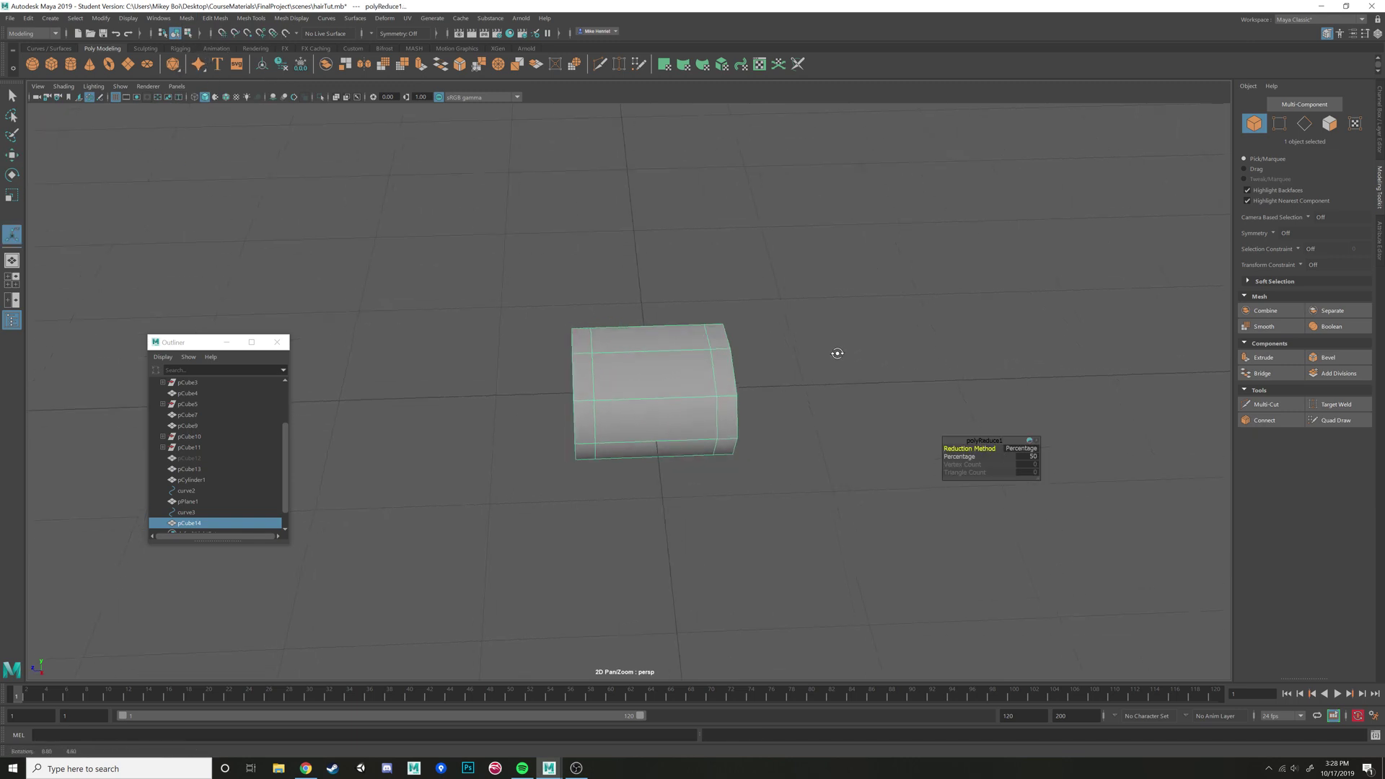
key("ctrl+z")
left_click(192, 19)
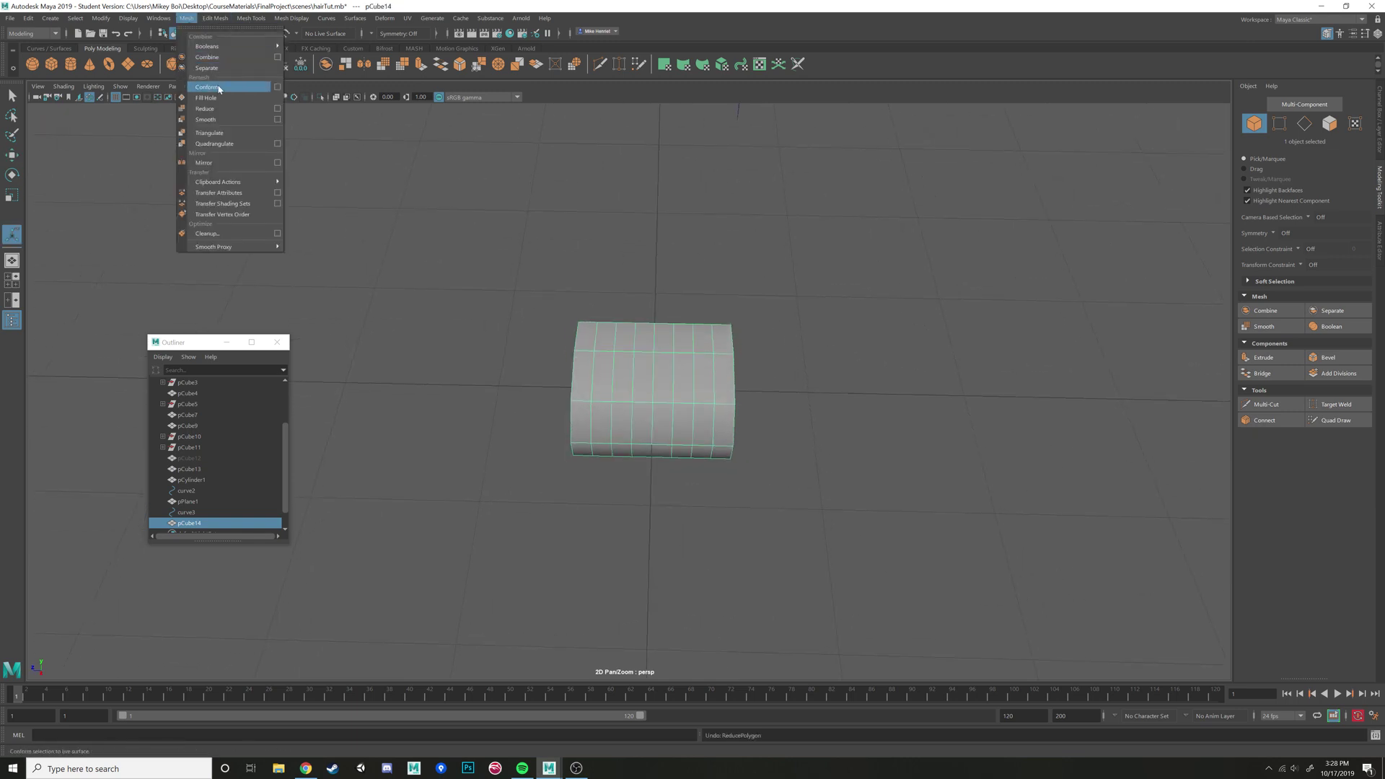
left_click(219, 67)
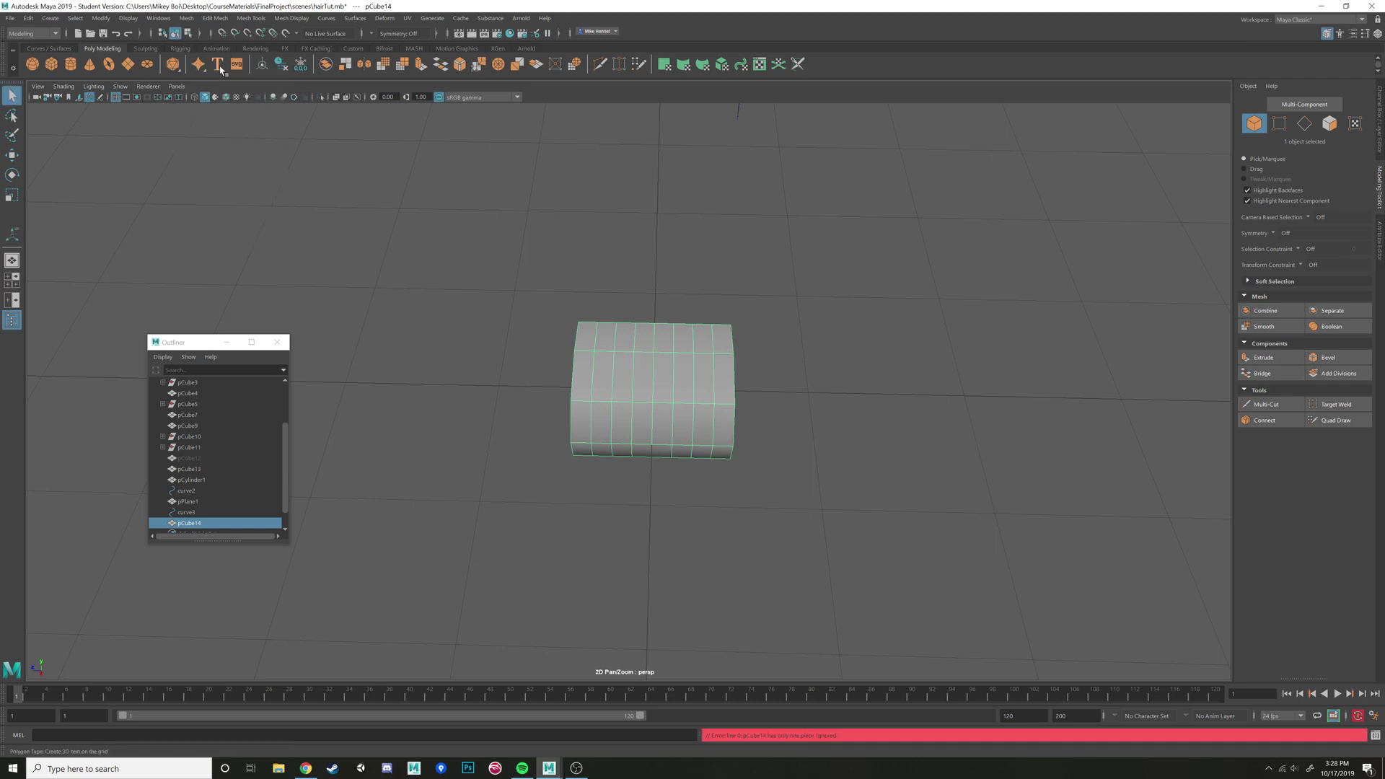
Smooth the prism mesh into a rounded capsule and reselect it as a whole object
left_click(186, 18)
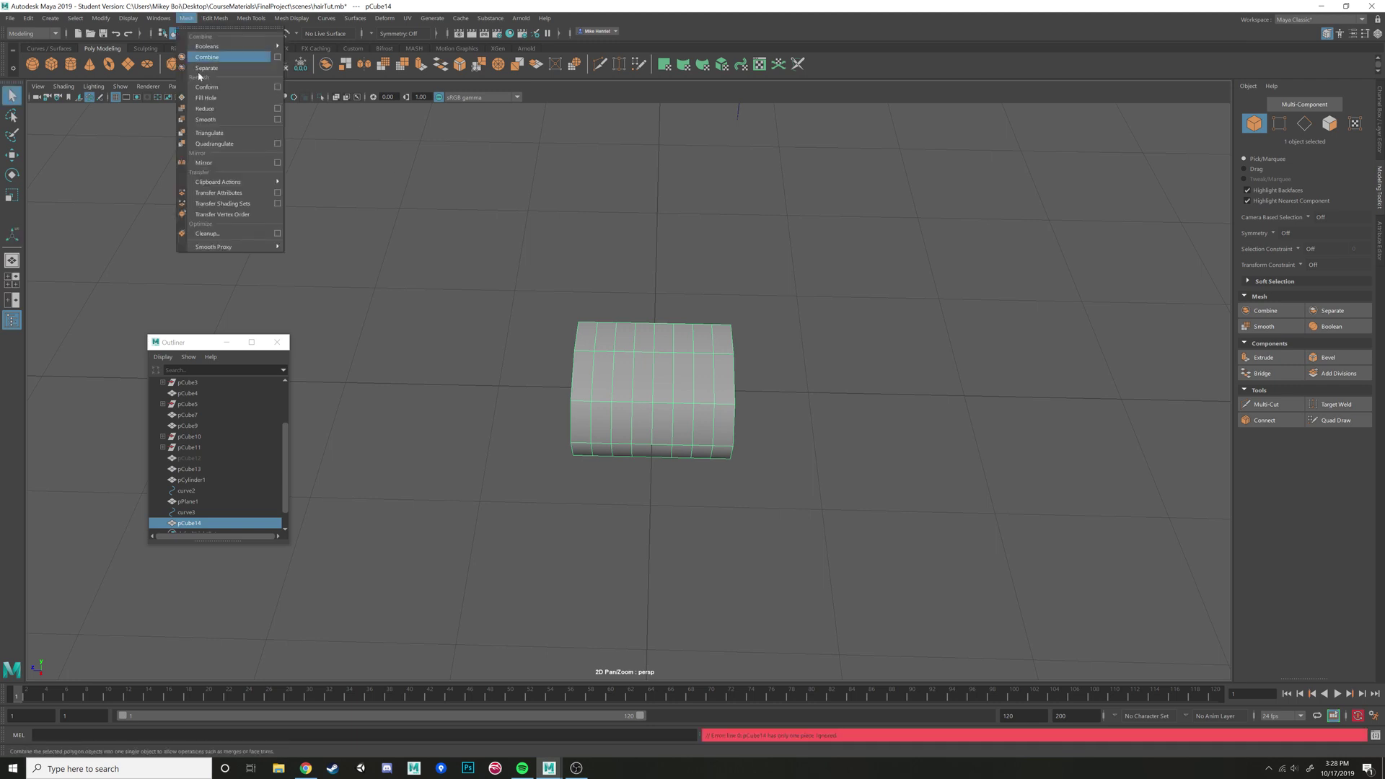
left_click(205, 119)
left_click_drag(441, 214, 541, 205, "alt")
key("w")
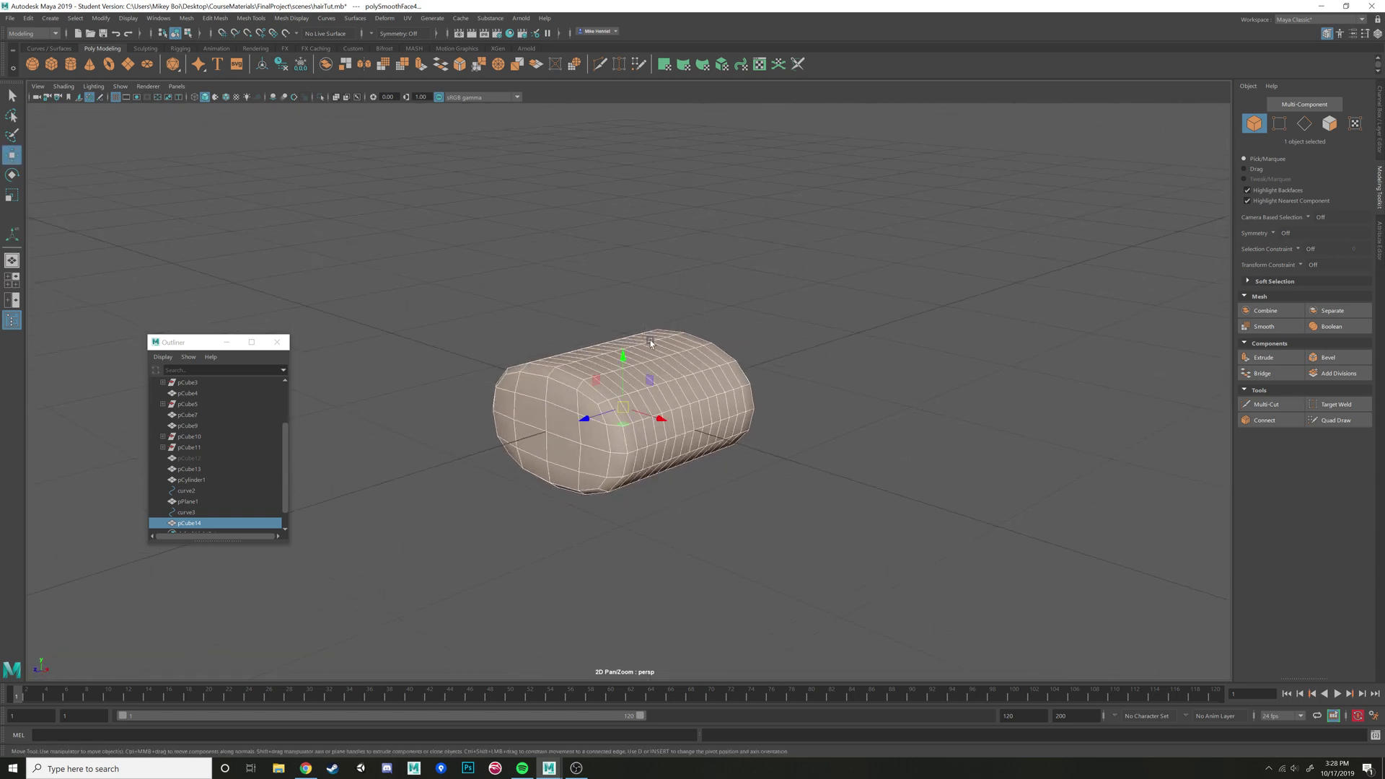
right_click_drag(658, 349, 687, 337)
scroll(687, 337, "down", 1)
scroll(687, 339, "down", 2)
left_click(730, 345)
left_click(691, 375)
Scale the smoothed capsule uniformly down to about 0.06 so it is small relative to the head
scroll(708, 362, "down", 6)
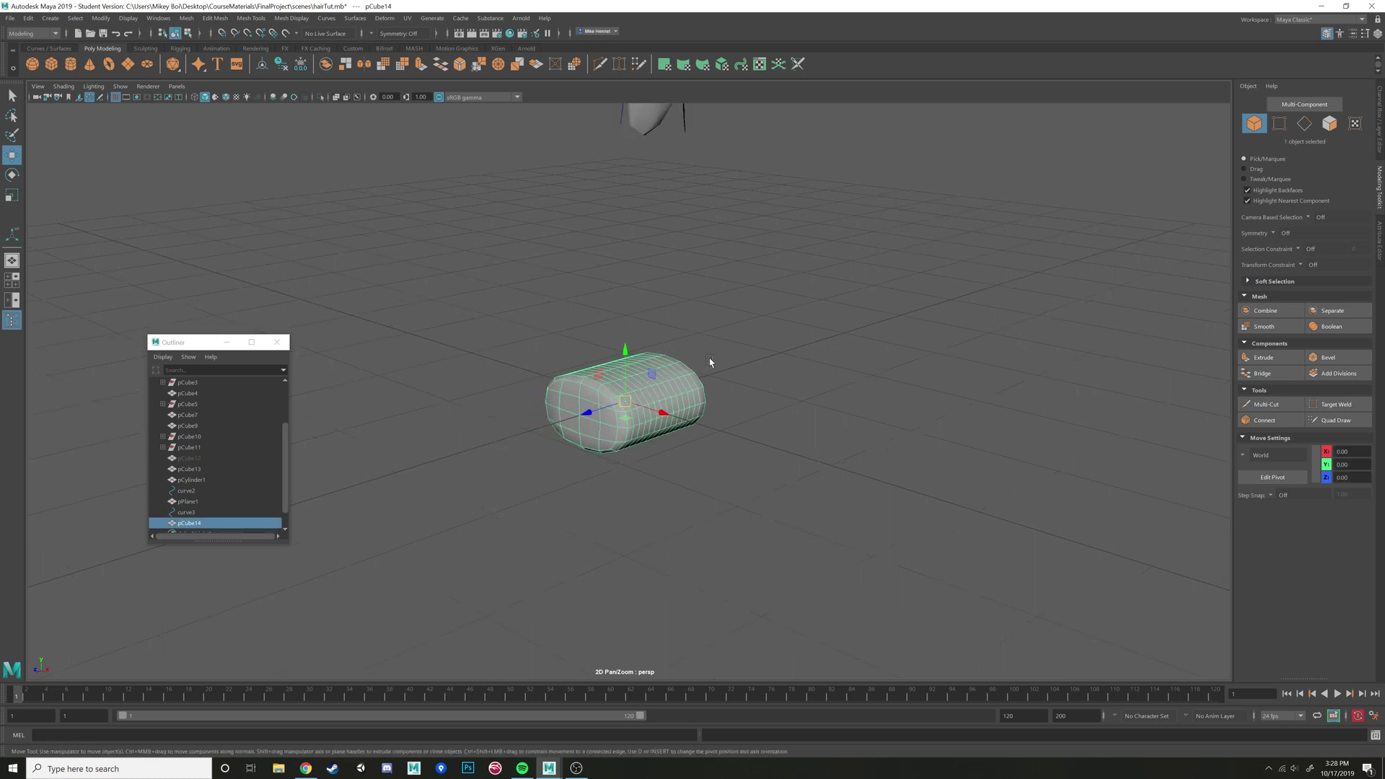
left_click_drag(730, 276, 727, 291, "alt")
scroll(723, 306, "up", 6)
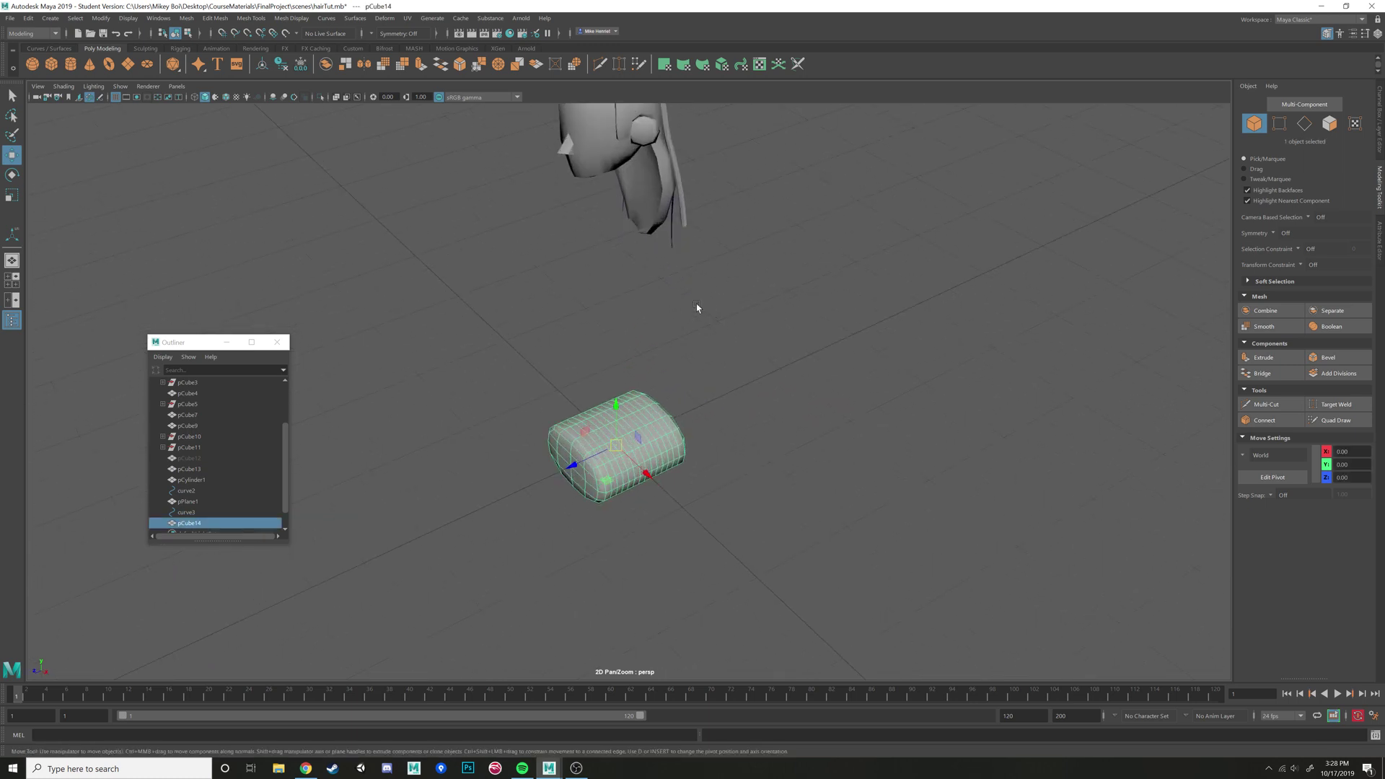
middle_click_drag(699, 310, 698, 399, "alt")
key("r")
left_click_drag(618, 538, 553, 538)
middle_click_drag(554, 538, 596, 287, "alt")
scroll(535, 387, "up", 5)
scroll(635, 383, "up", 4)
middle_click_drag(651, 387, 659, 372, "alt")
left_click_drag(656, 329, 623, 332)
scroll(659, 305, "down", 3)
scroll(661, 304, "down", 2)
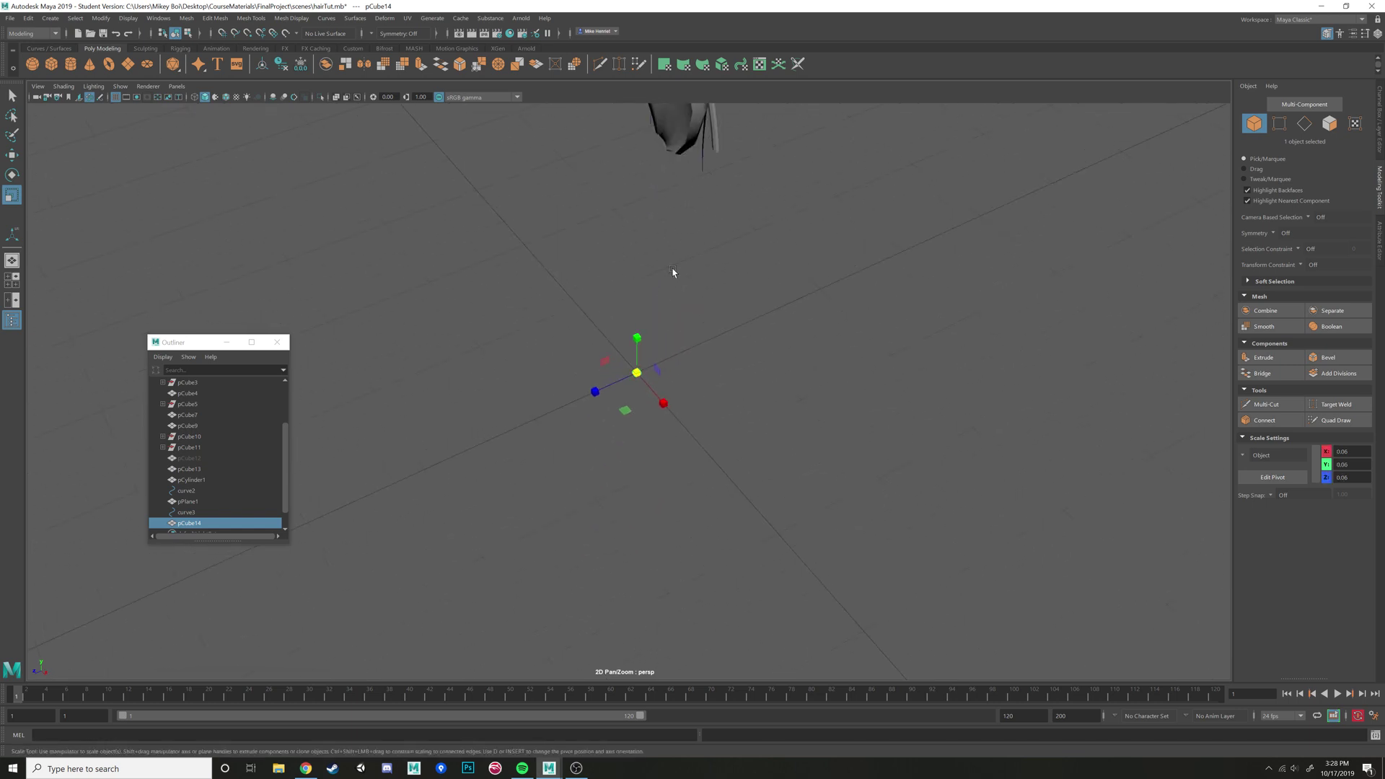
Add the guide curve beside the ear to the capsule selection and apply a Curve Warp deformer to the capsule
middle_click_drag(674, 272, 605, 473, "alt")
left_click_drag(595, 477, 595, 478)
left_click_drag(461, 339, 664, 320, "alt")
middle_click_drag(663, 321, 644, 546, "alt")
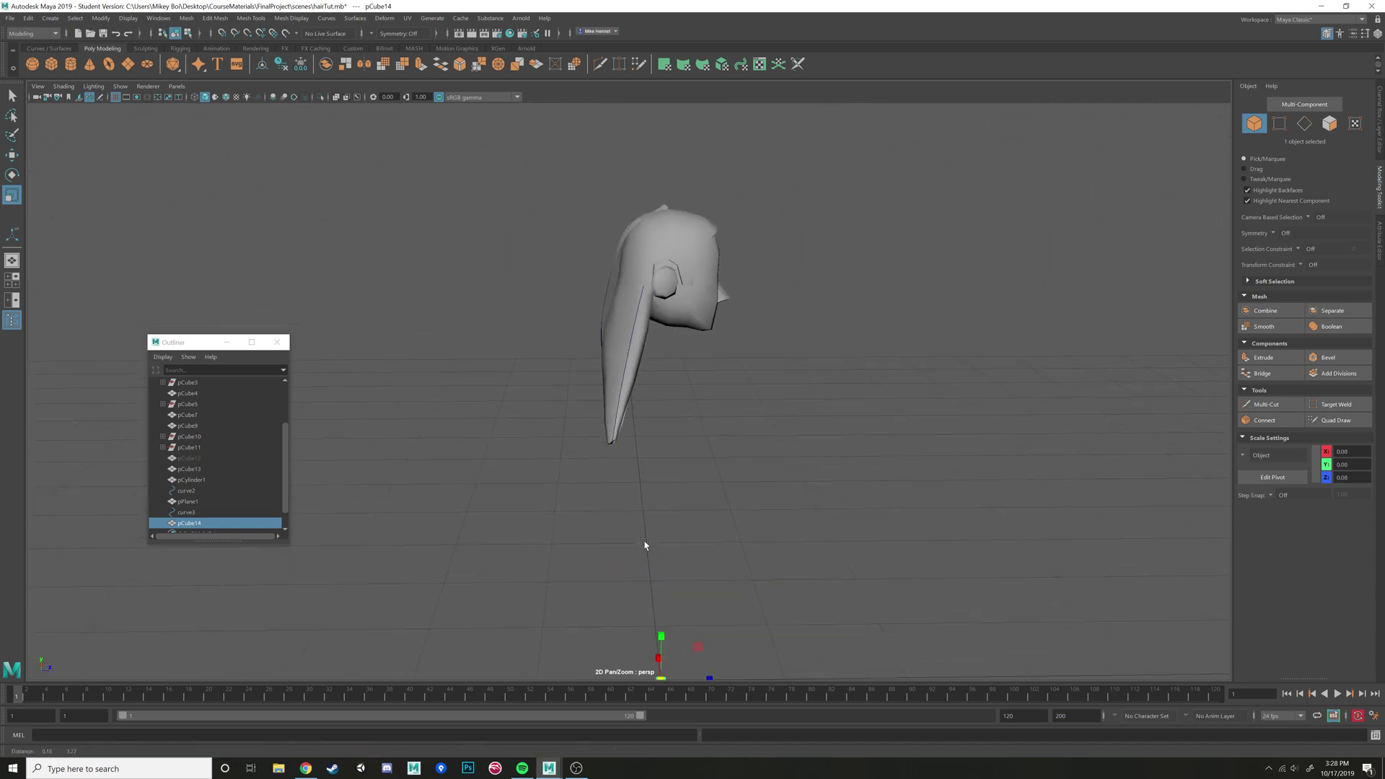
scroll(721, 296, "up", 2)
middle_click_drag(720, 297, 690, 421, "alt")
scroll(673, 320, "up", 2)
left_click_drag(673, 320, 560, 378, "alt")
middle_click_drag(560, 378, 685, 231, "alt")
scroll(544, 383, "up", 2)
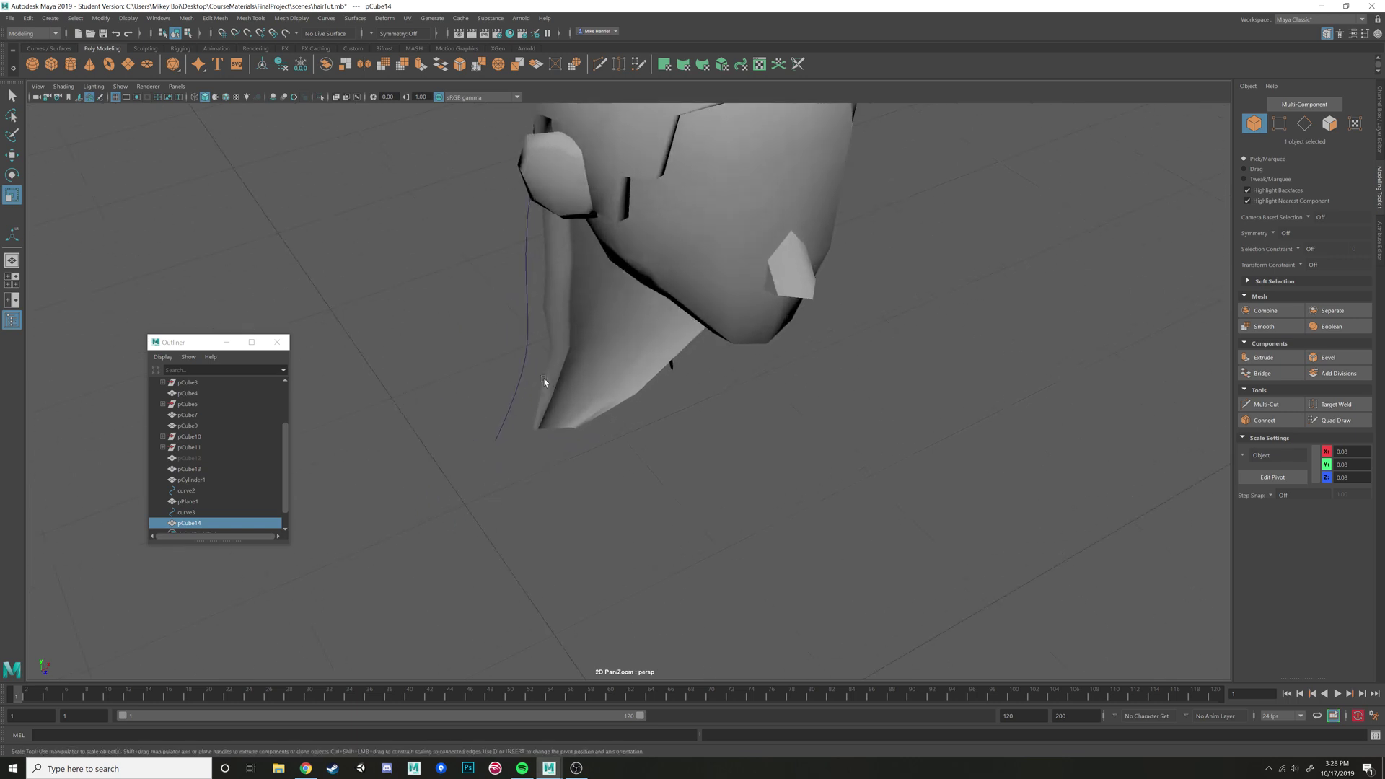
scroll(544, 383, "down", 3)
middle_click_drag(615, 425, 653, 230, "alt")
middle_click_drag(574, 202, 551, 276, "alt")
scroll(552, 276, "up", 2)
left_click(552, 276, "shift")
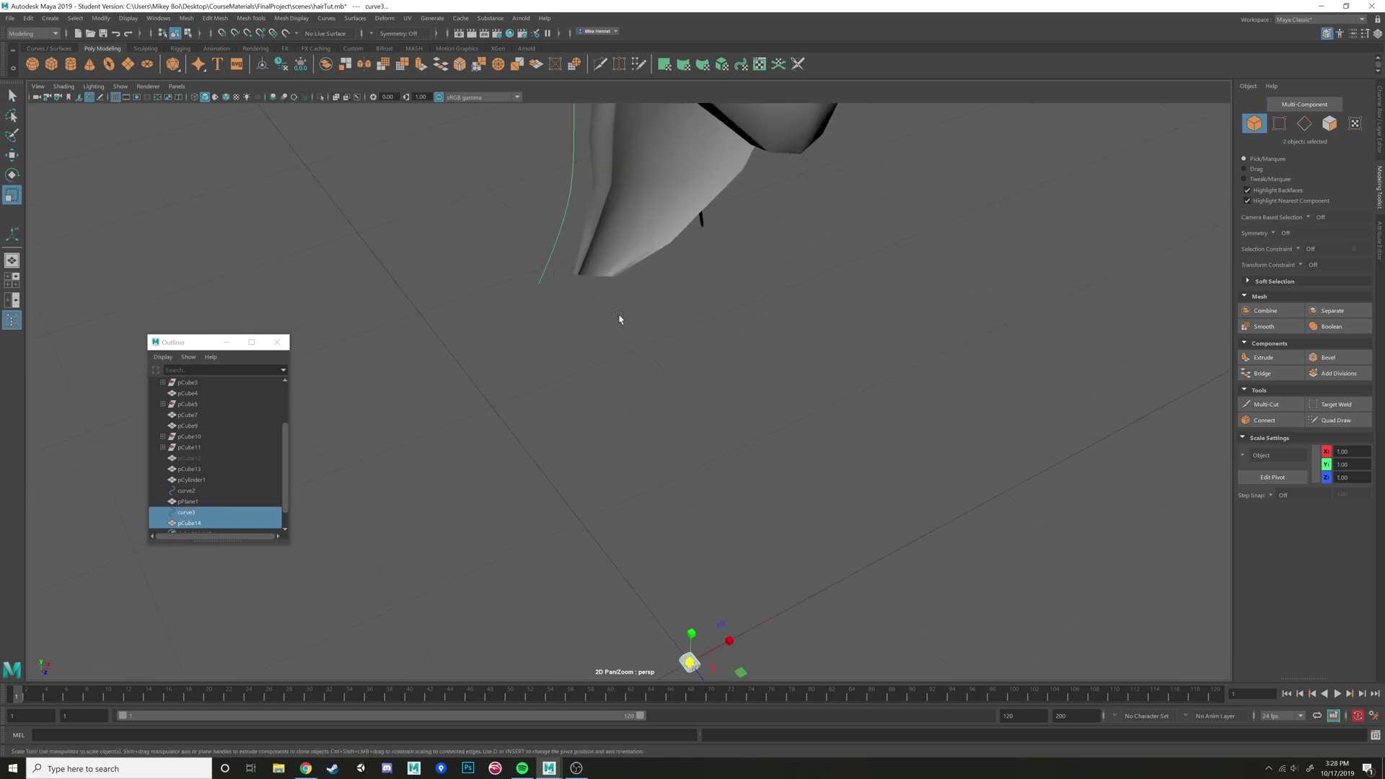
left_click_drag(621, 315, 624, 404, "alt")
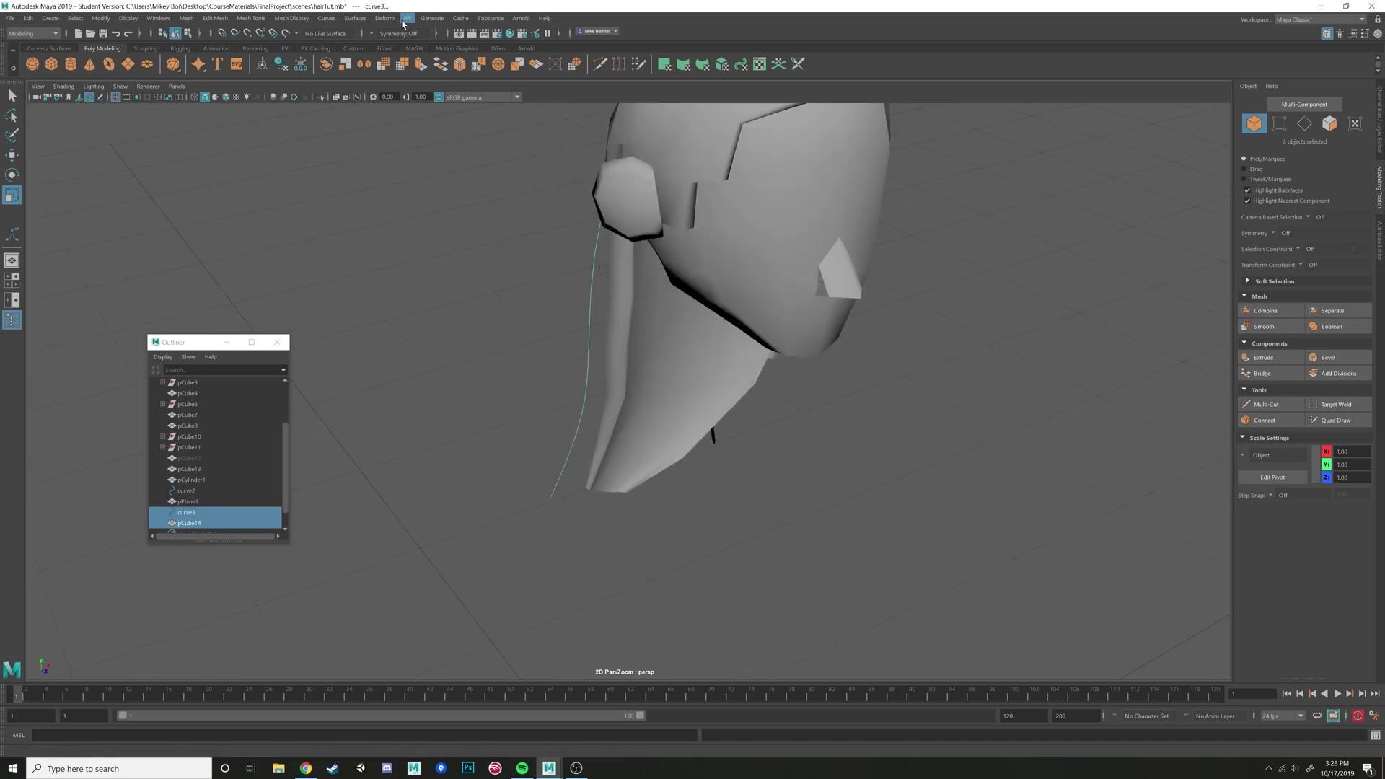
left_click(353, 19)
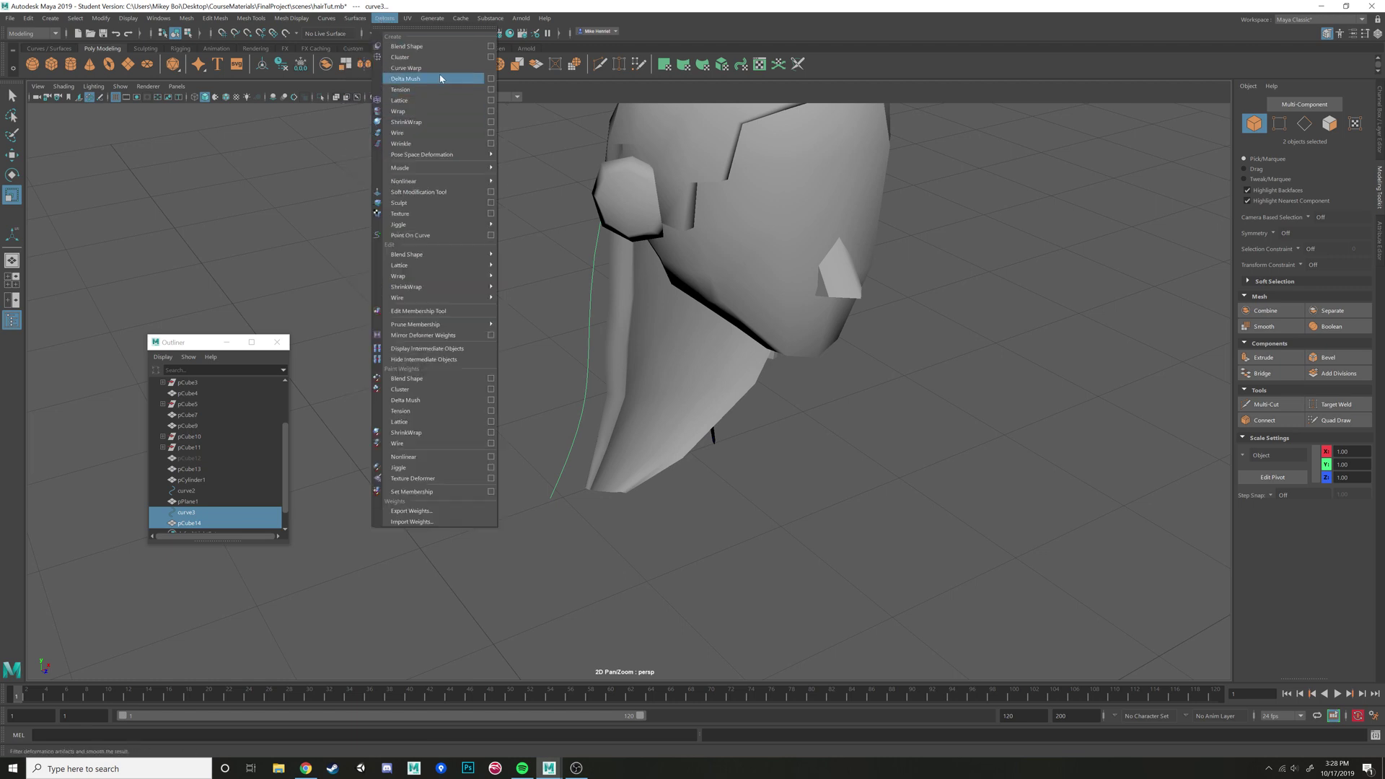
left_click(439, 72)
left_click_drag(491, 192, 652, 250, "alt")
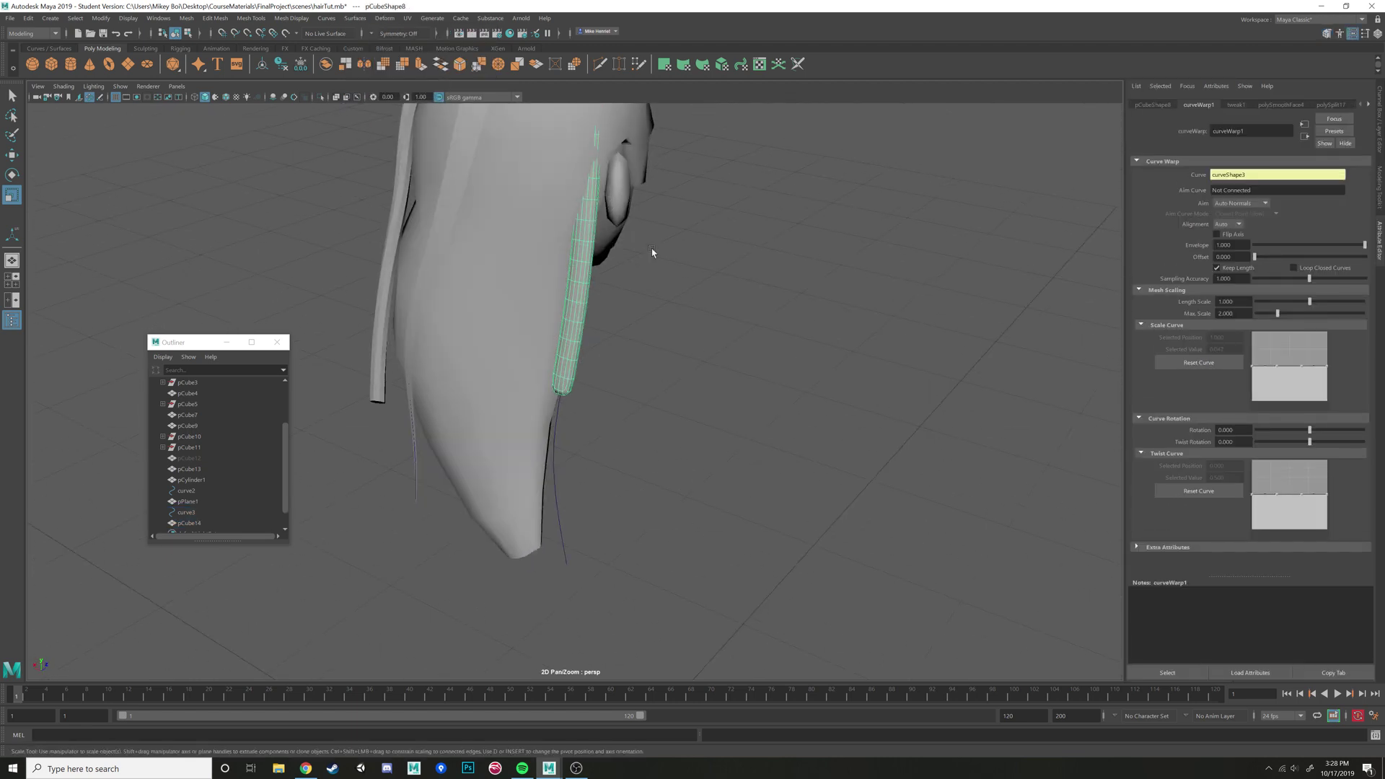
middle_click_drag(653, 250, 686, 364, "alt")
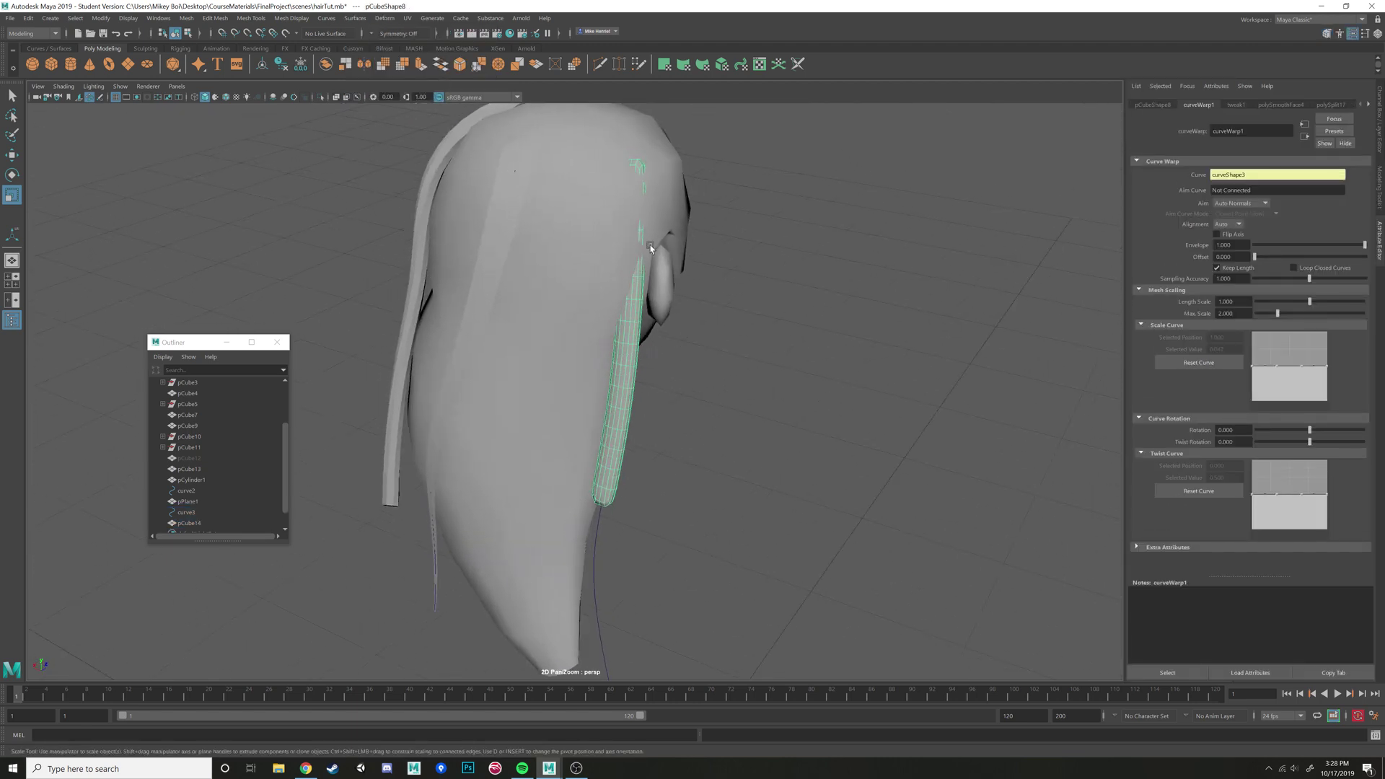
Turn off Keep Length in the warped strand's Curve Warp settings so the strand stretches along the whole curve
left_click(615, 483)
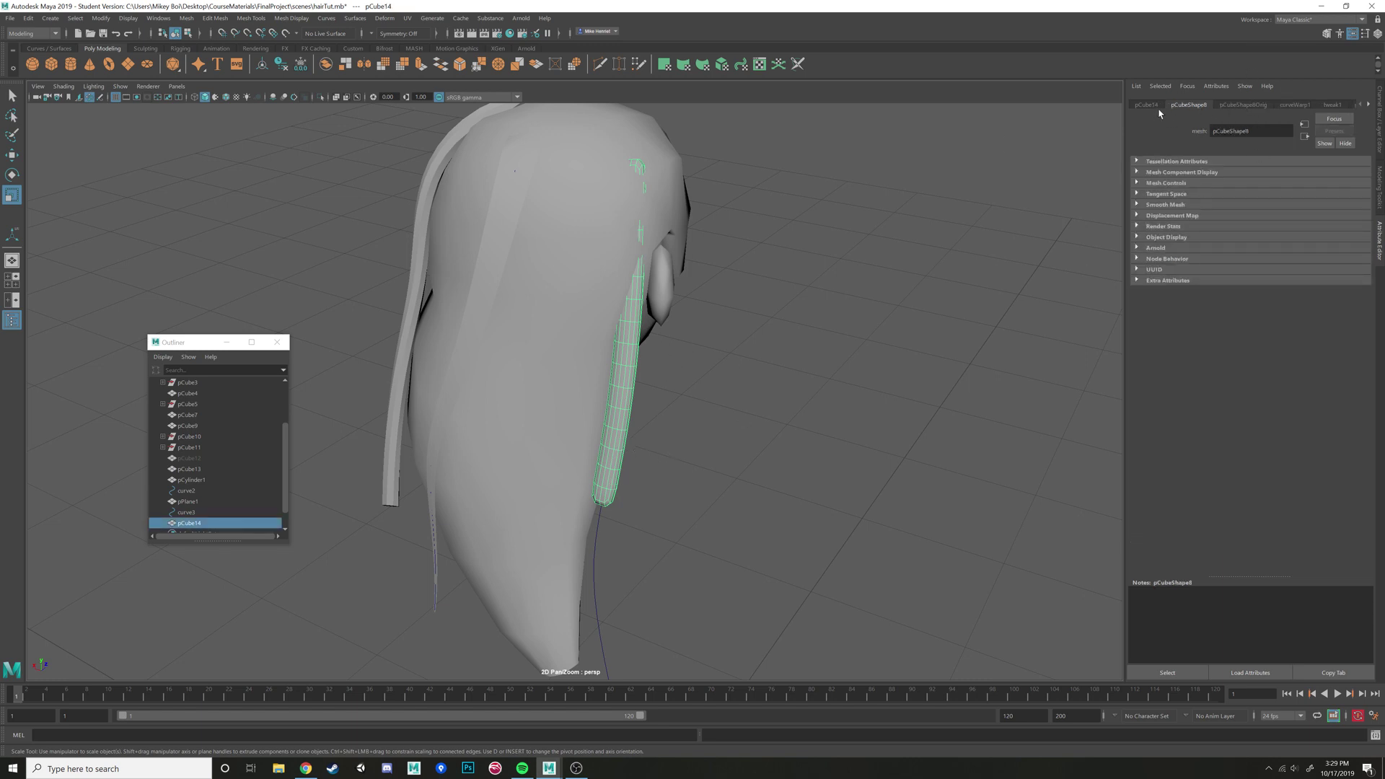
left_click(1296, 104)
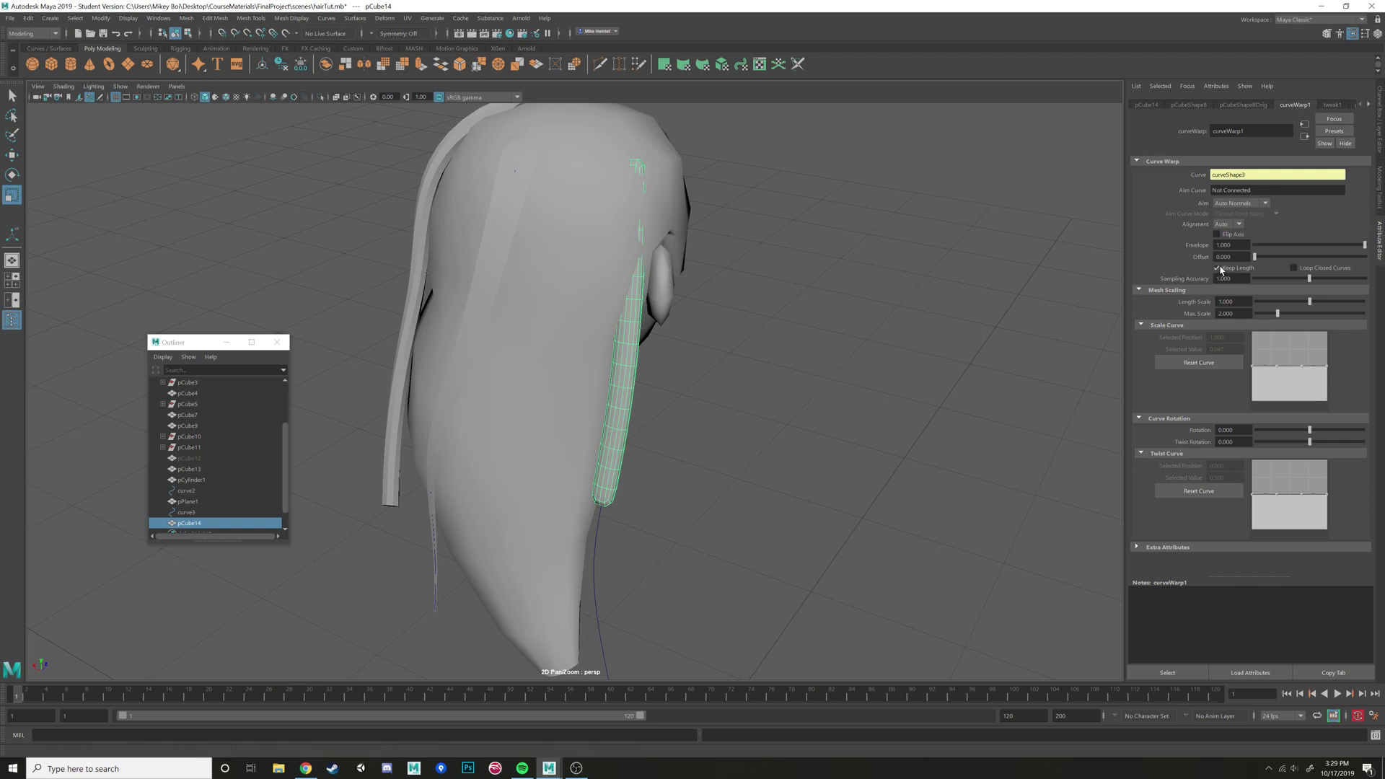
left_click_drag(945, 378, 640, 327, "alt")
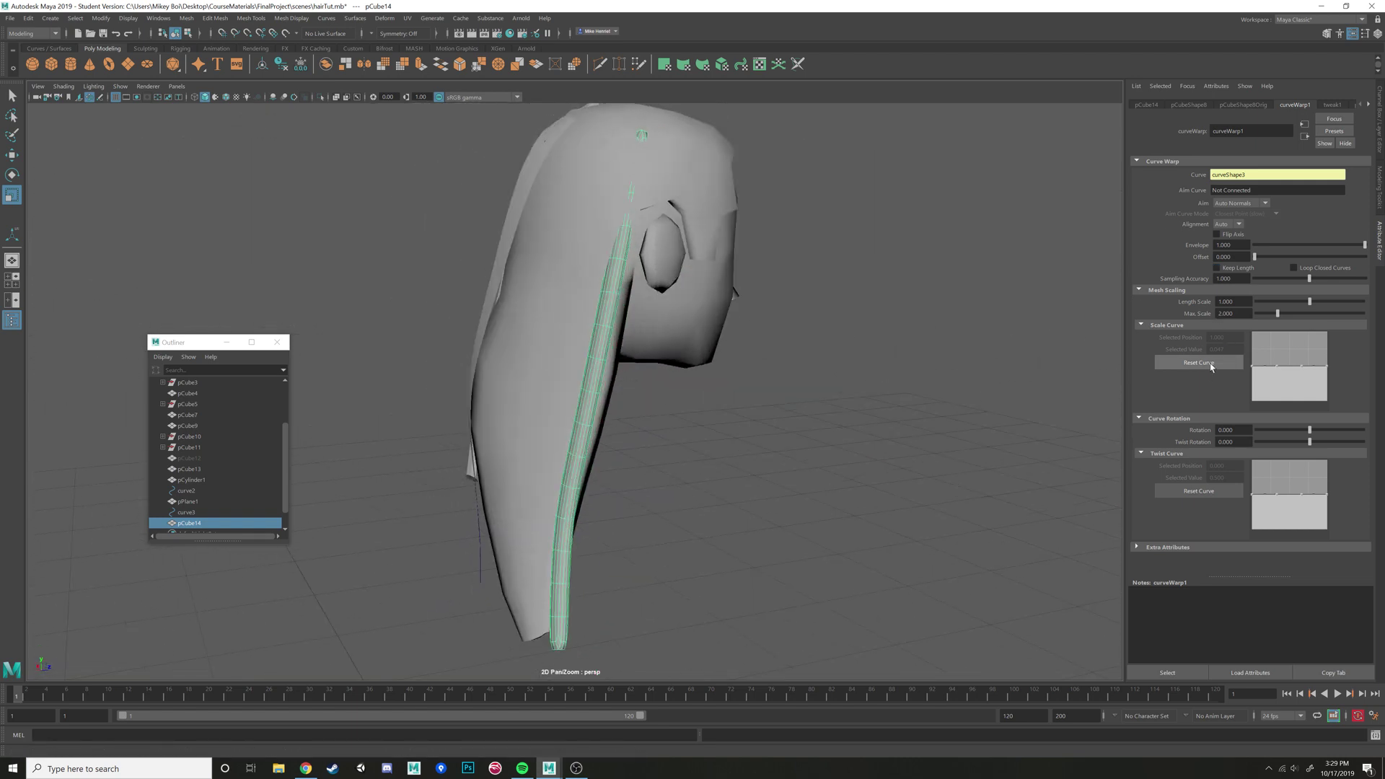
Lower the end point of the Curve Warp's scale curve to about 0.13 to taper the strand, and set Rotation to -60
left_click_drag(1326, 368, 1318, 394)
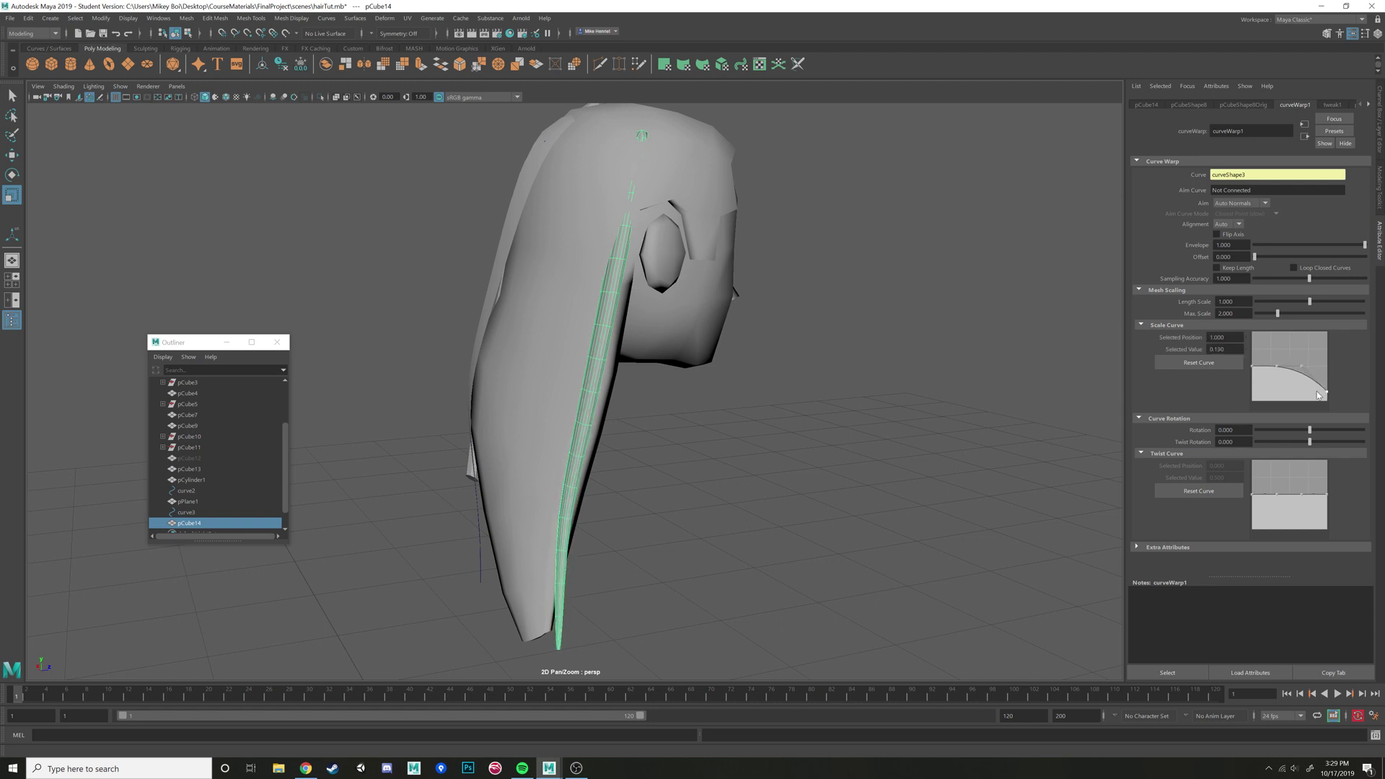
left_click_drag(1010, 389, 938, 386, "alt")
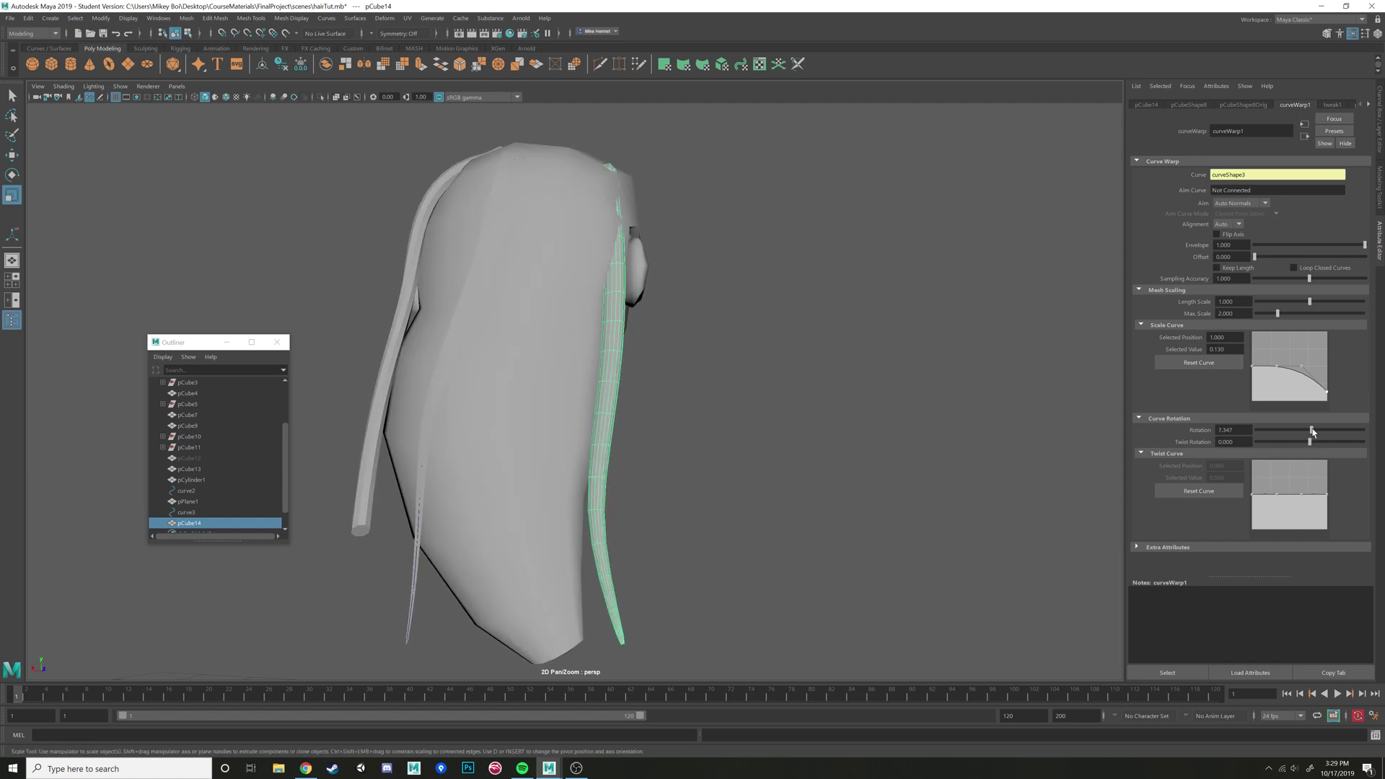
left_click_drag(1312, 431, 1292, 430)
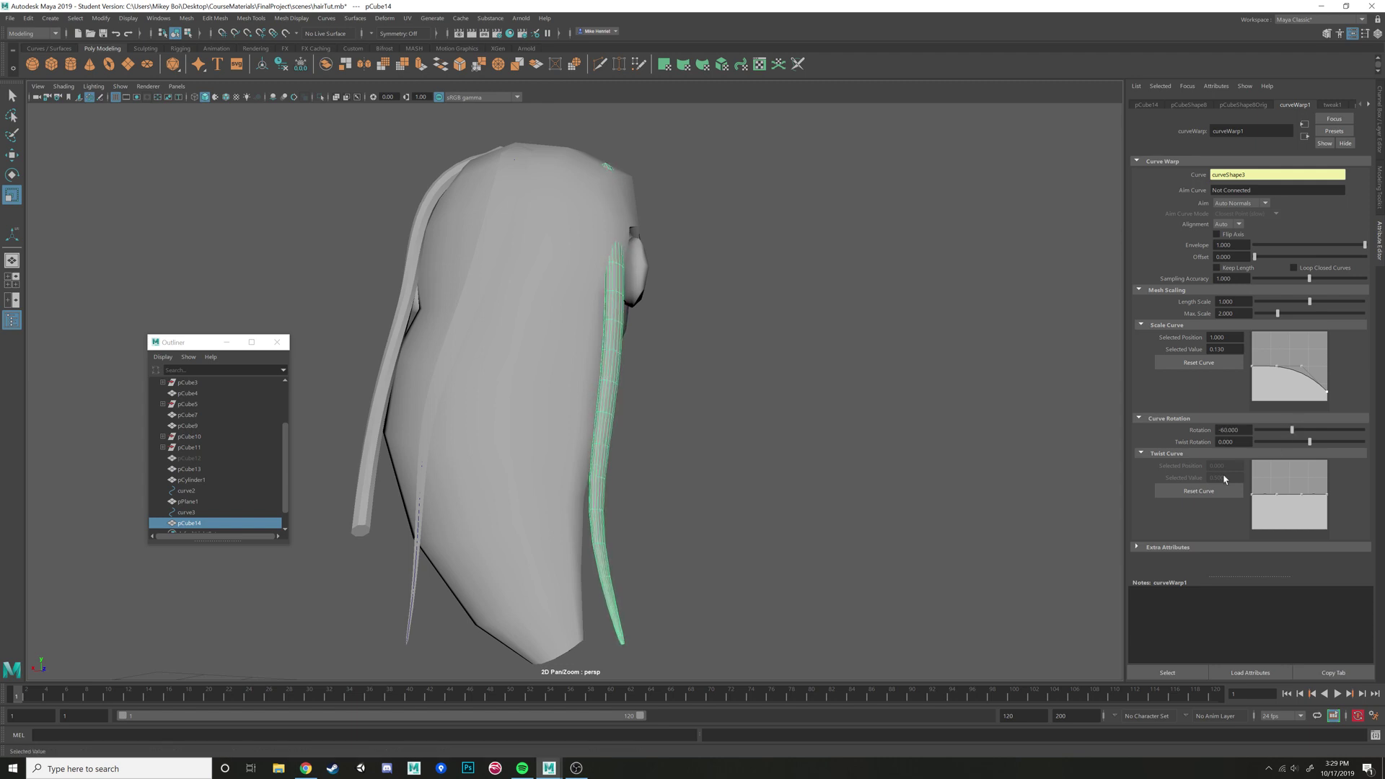
Reshape the Curve Warp's twist curve with a point near its end at about position 0.93 and value 0.54
left_click(1199, 489)
left_click(1190, 496)
mouse_move(1324, 494)
left_mouse_down()
mouse_move(1325, 516)
mouse_move(1322, 492)
left_mouse_up()
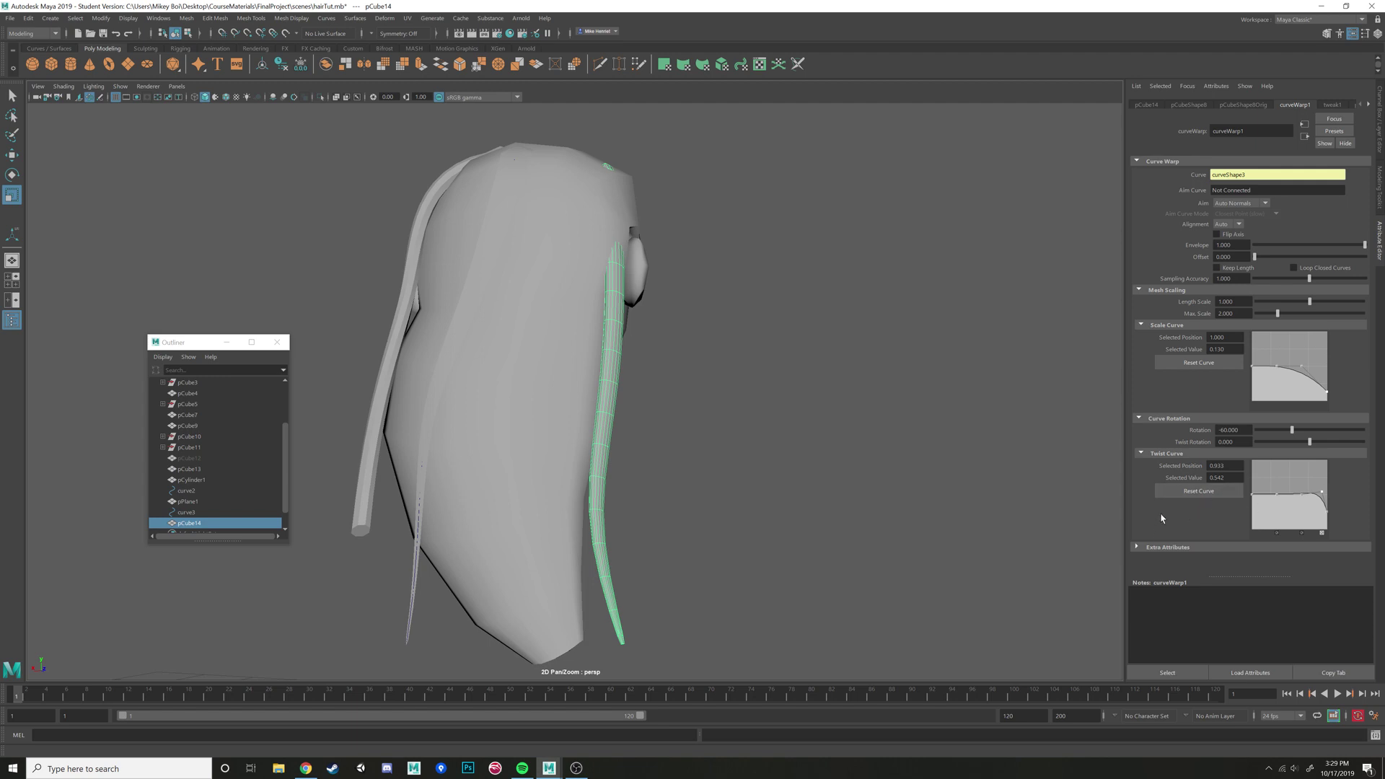
left_click_drag(1057, 336, 936, 364, "alt")
middle_click_drag(896, 361, 900, 414, "alt")
left_click_drag(535, 320, 450, 263, "alt")
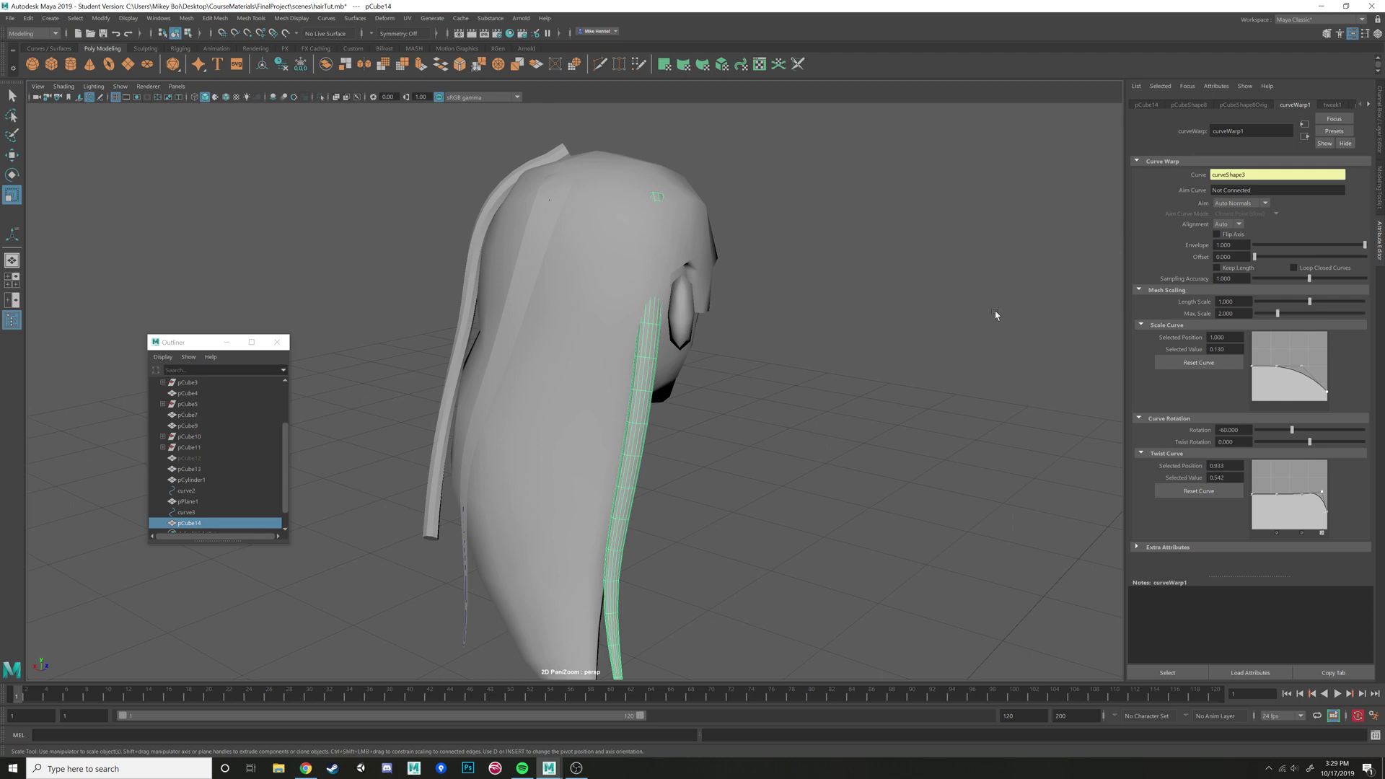
right_click_drag(995, 314, 764, 399, "alt")
left_click_drag(678, 440, 659, 452, "alt")
Move the end control vertices of the strand's guide curve down and forward so the strand's tip curls toward the face
key("w")
right_click_drag(603, 403, 646, 381)
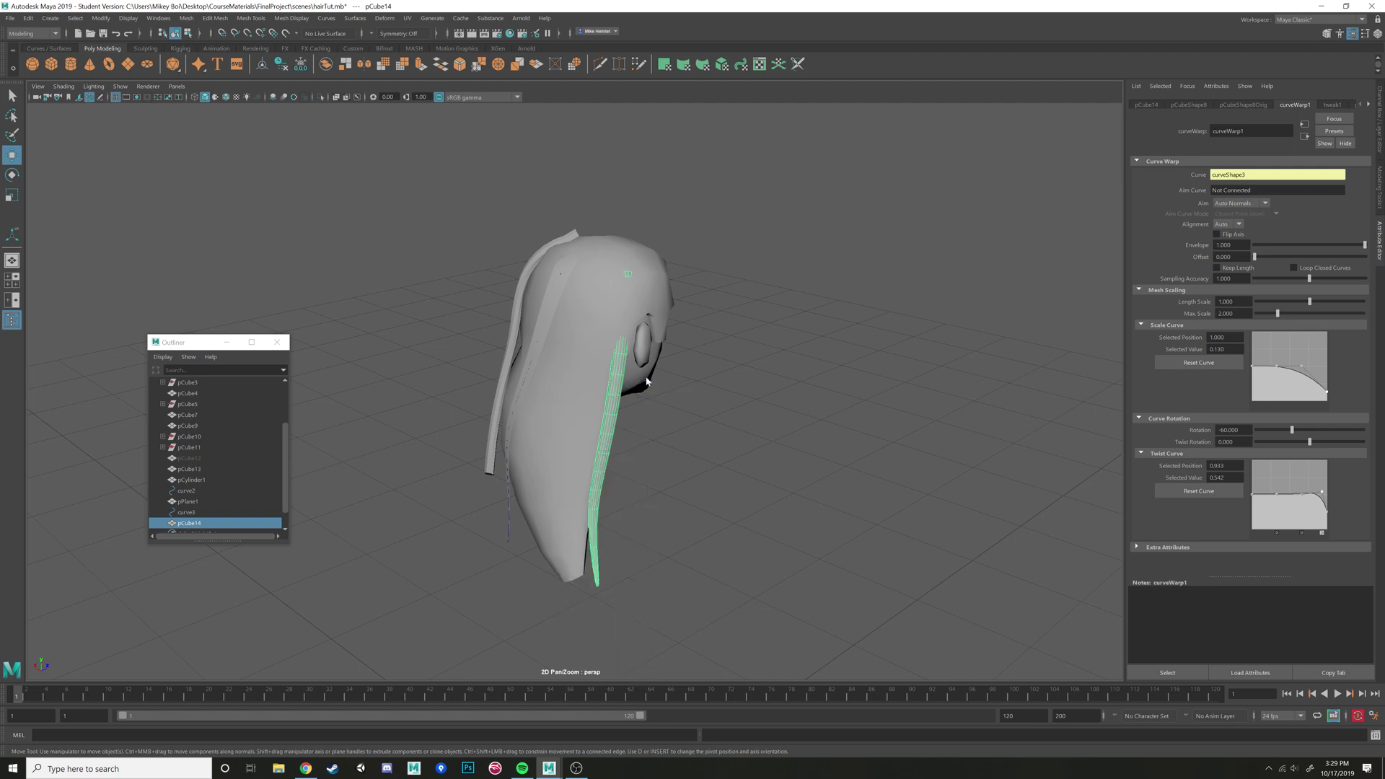
left_click(647, 382)
left_click_drag(698, 442, 697, 528, "alt")
left_click(599, 418)
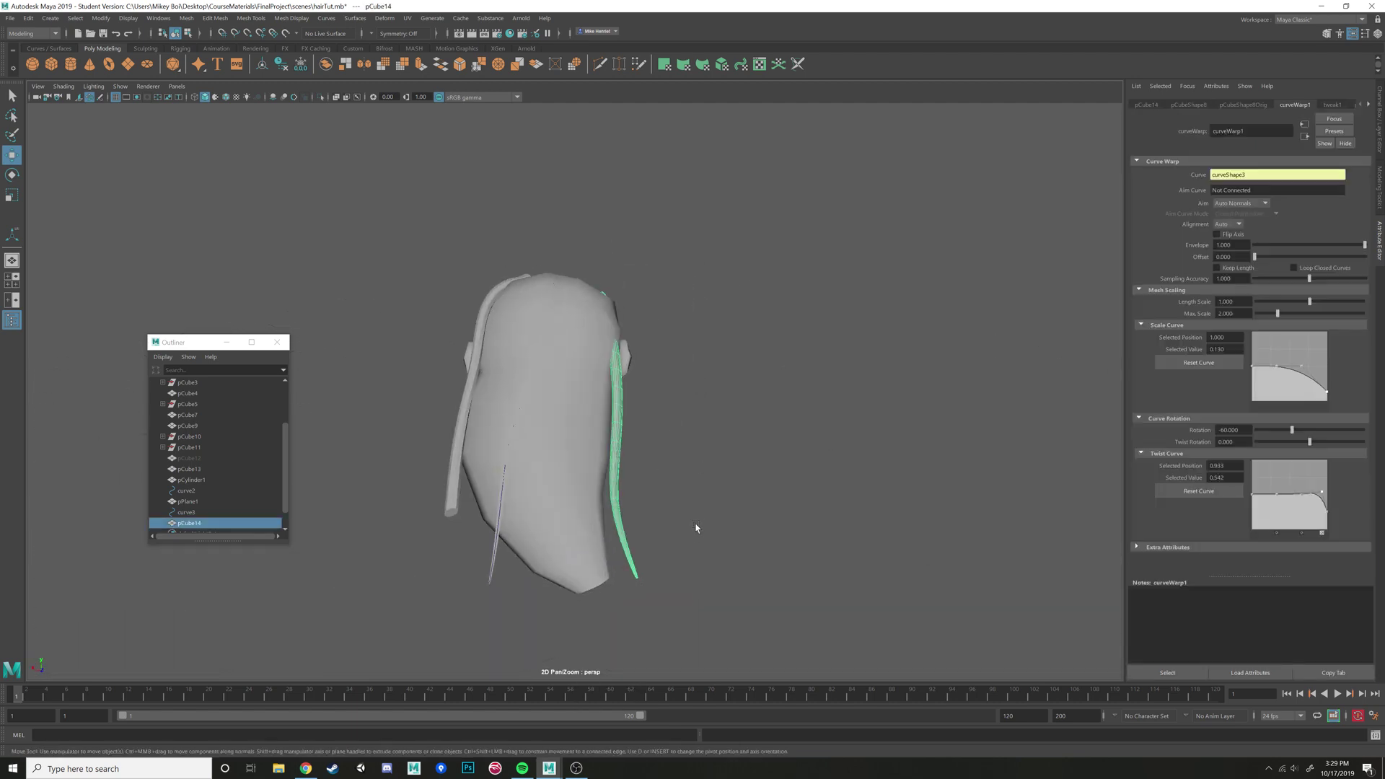
left_click(184, 513)
key("4")
right_click(618, 456)
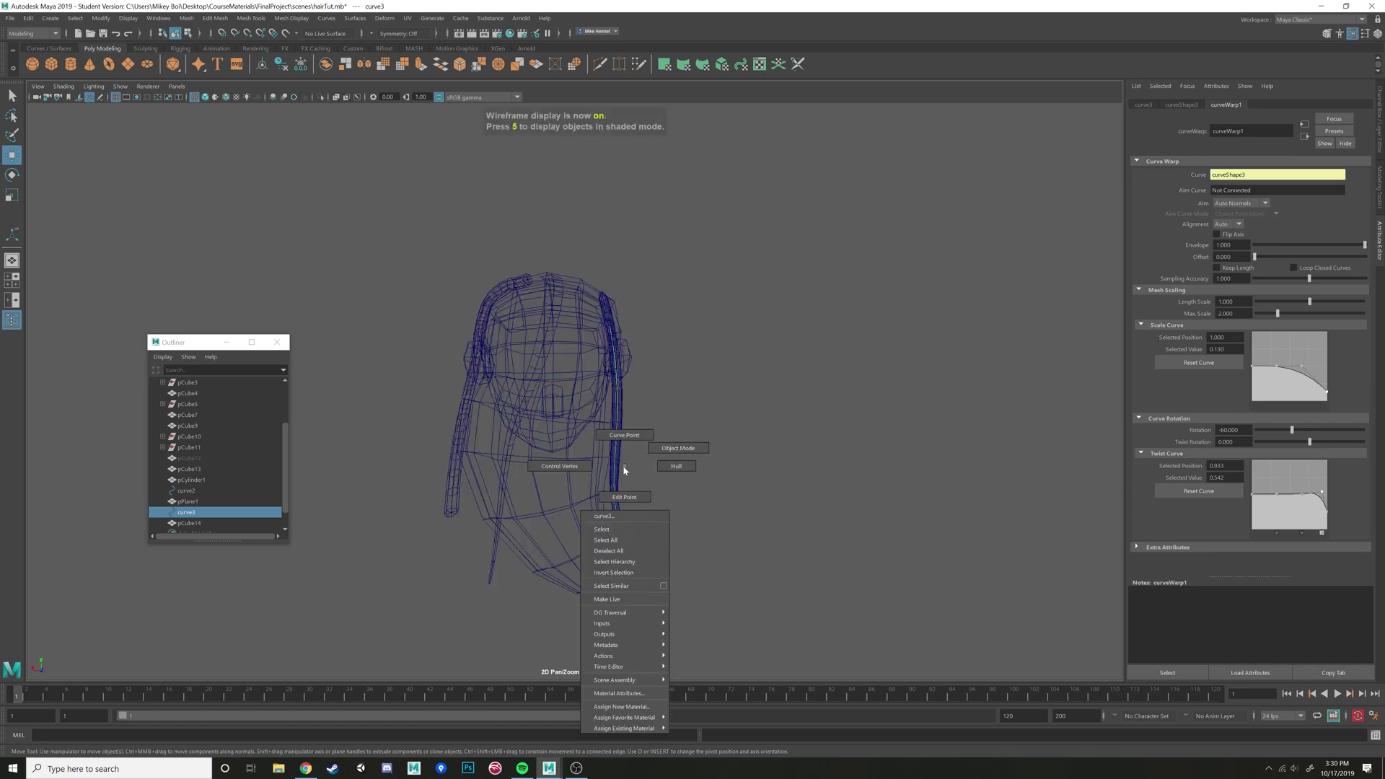
left_click(607, 454)
left_click_drag(608, 455, 683, 630, "alt")
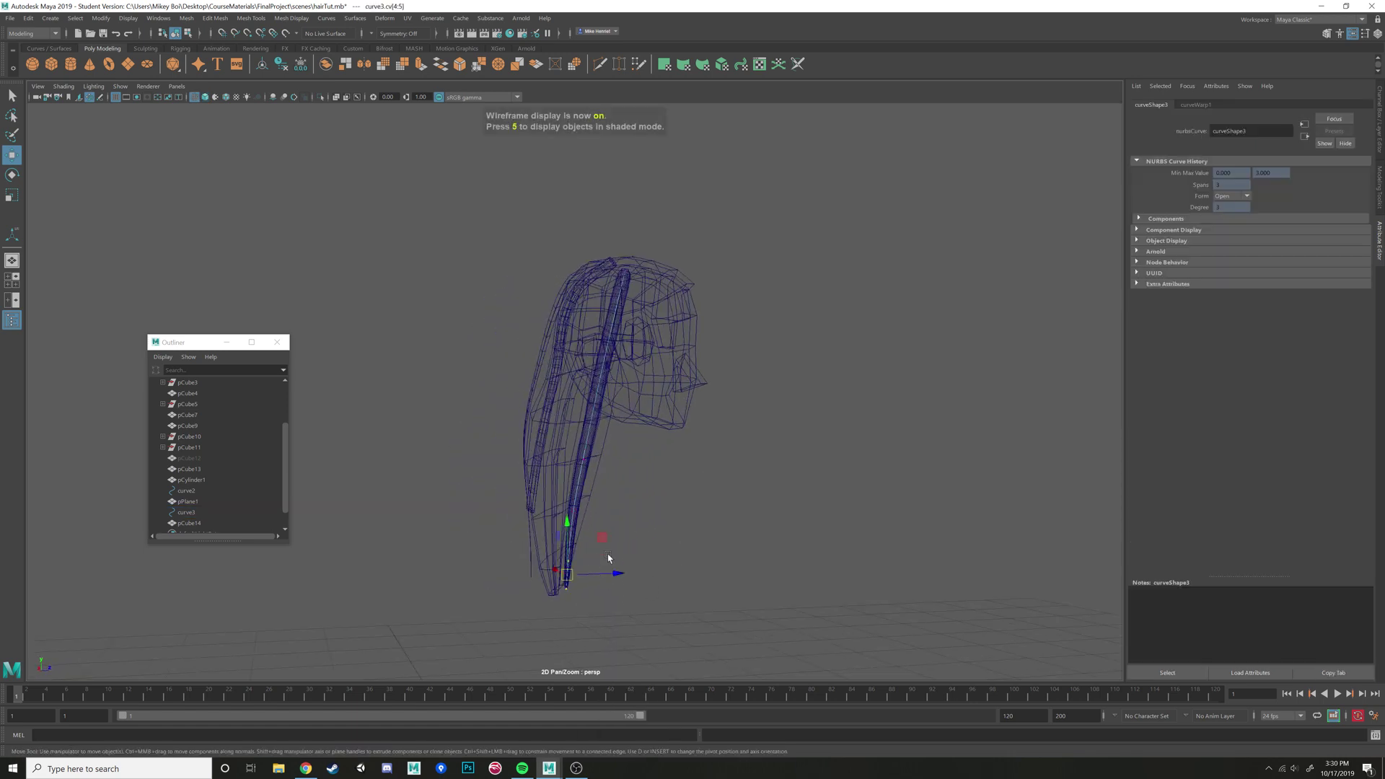
left_click_drag(602, 541, 610, 639)
mouse_move(649, 531)
left_mouse_down()
mouse_move(665, 541)
mouse_move(708, 513)
mouse_move(756, 419)
mouse_move(758, 305)
mouse_move(778, 261)
mouse_move(704, 492)
left_mouse_up()
key("5")
right_click_drag(639, 324, 711, 280)
left_click(806, 333)
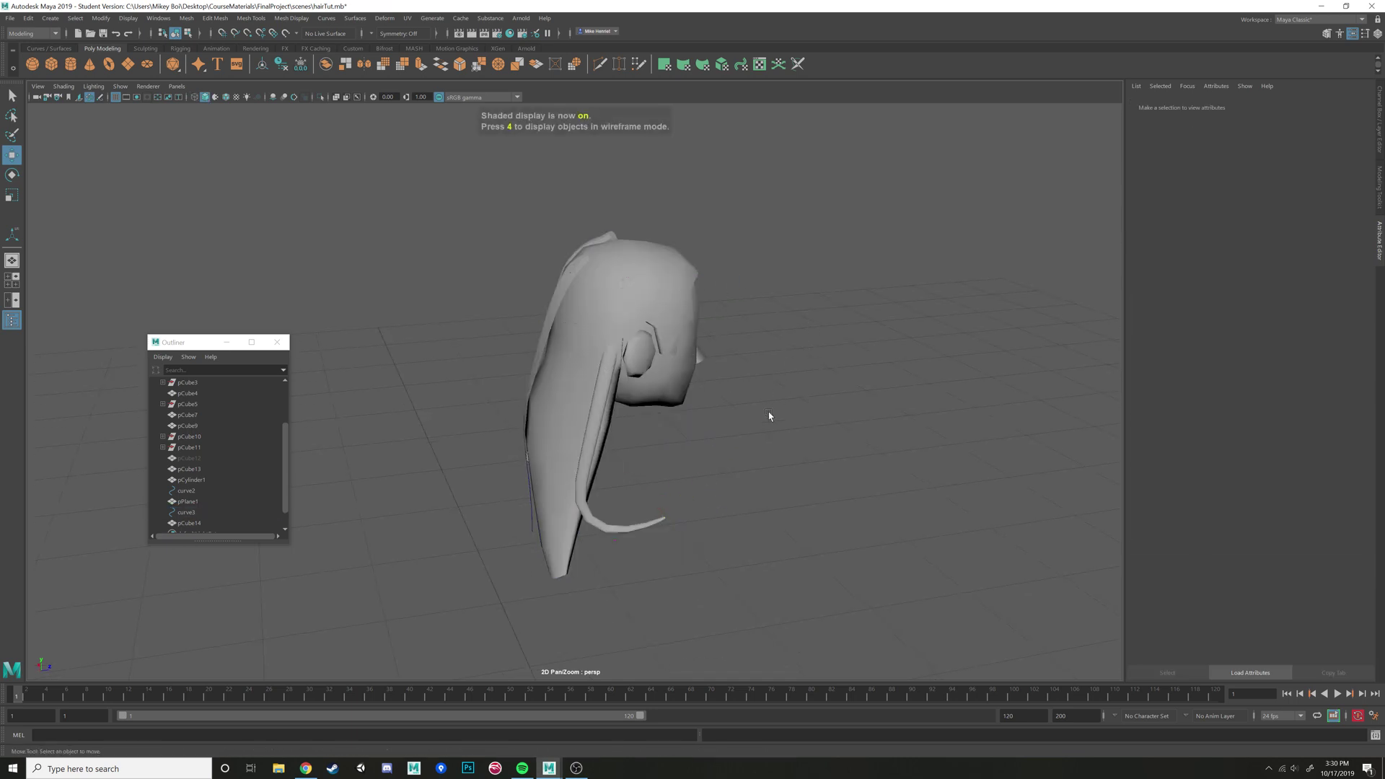
Examine the curled strand and the rest of the hairstyle from the back and both sides of the head
left_click_drag(726, 433, 447, 421, "alt")
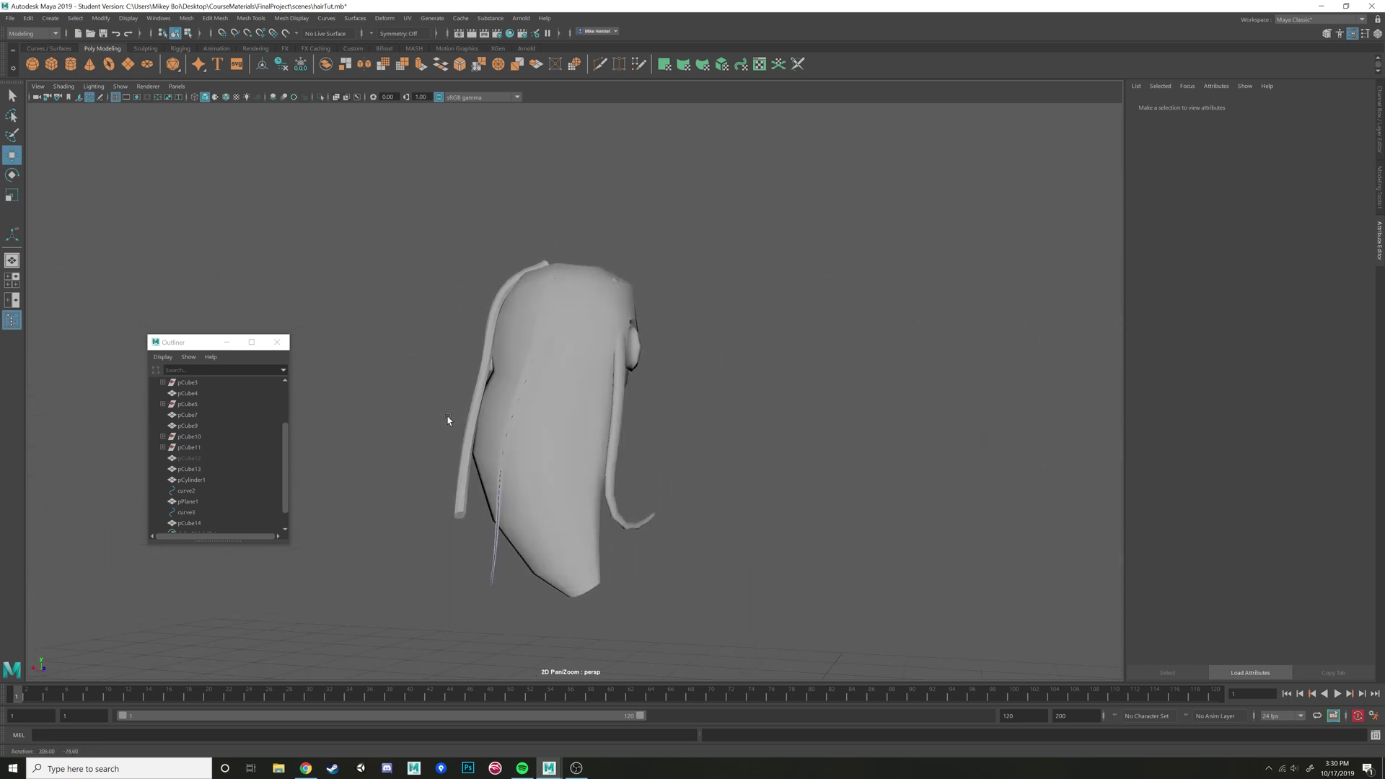
left_click(575, 430)
left_click(717, 429)
left_click_drag(718, 429, 786, 428, "alt")
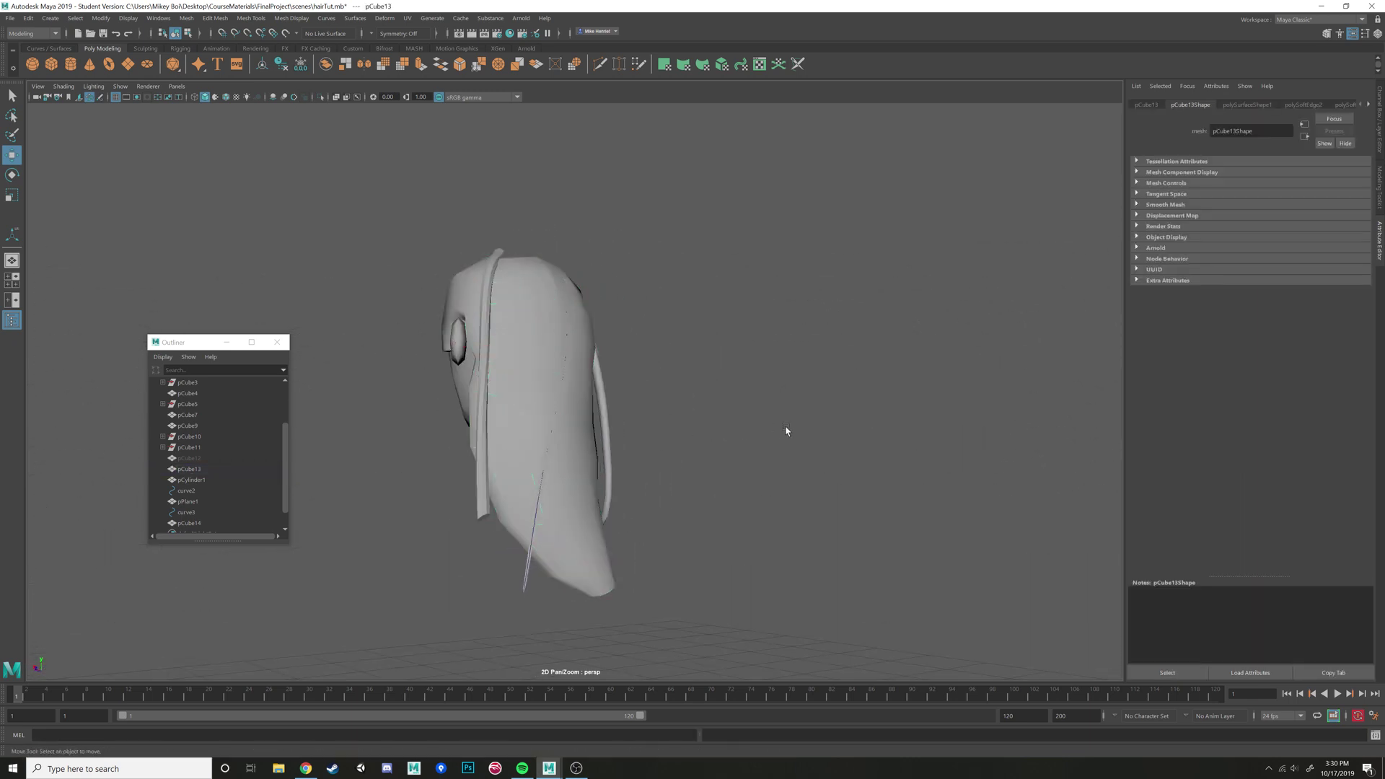
left_click_drag(628, 415, 800, 470, "alt")
scroll(710, 433, "up", 3)
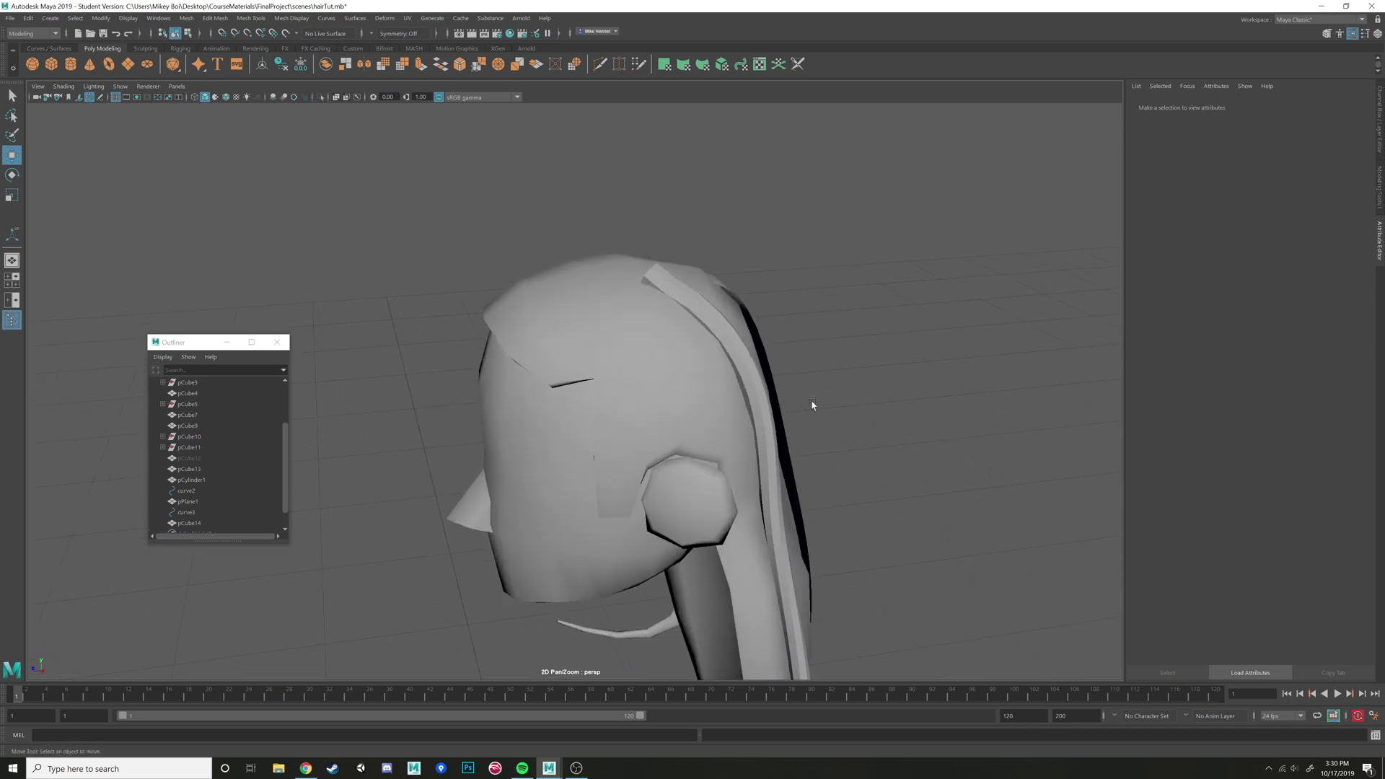
mouse_move(812, 404)
left_mouse_down("alt")
mouse_move(937, 405)
mouse_move(819, 399)
left_mouse_up("alt")
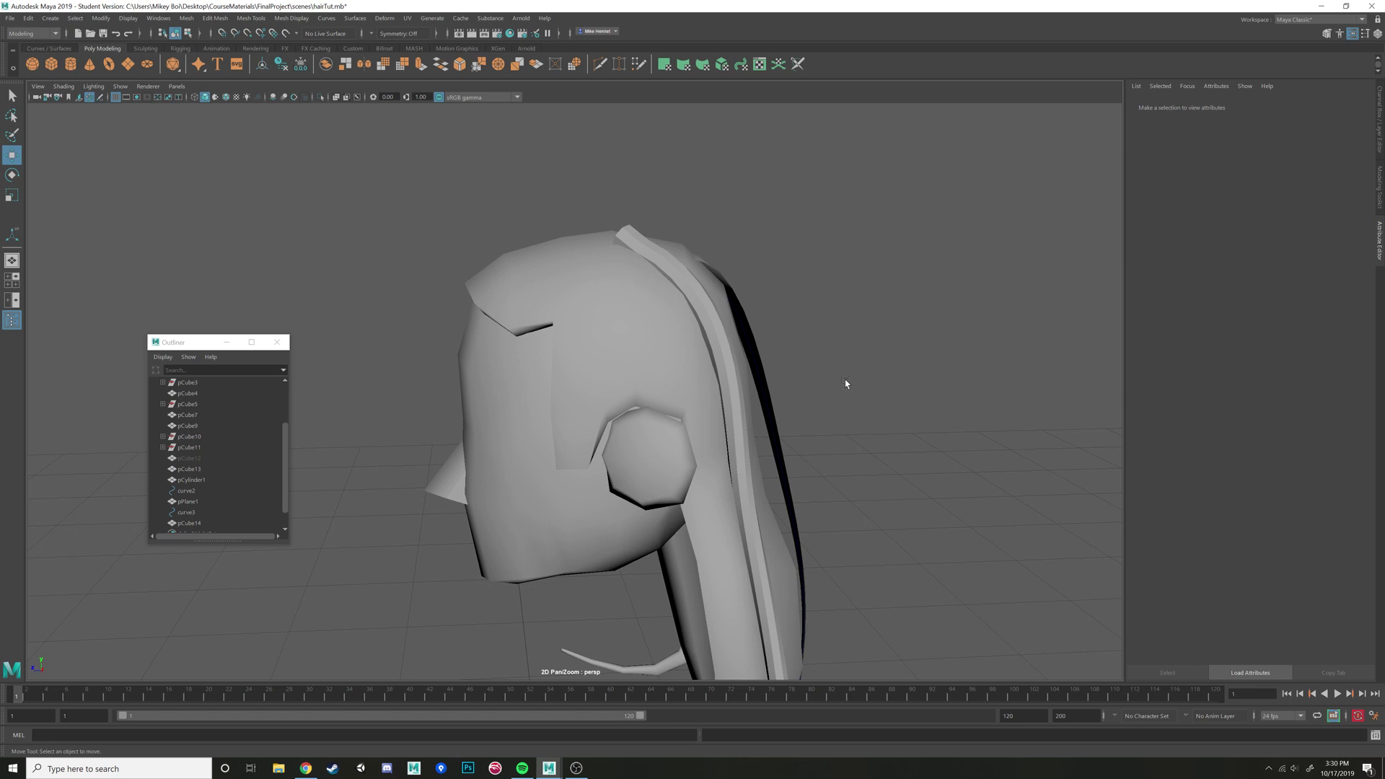
left_click_drag(867, 364, 655, 331, "alt")
left_click(653, 331)
left_click(868, 373)
left_click_drag(869, 374, 717, 544, "alt")
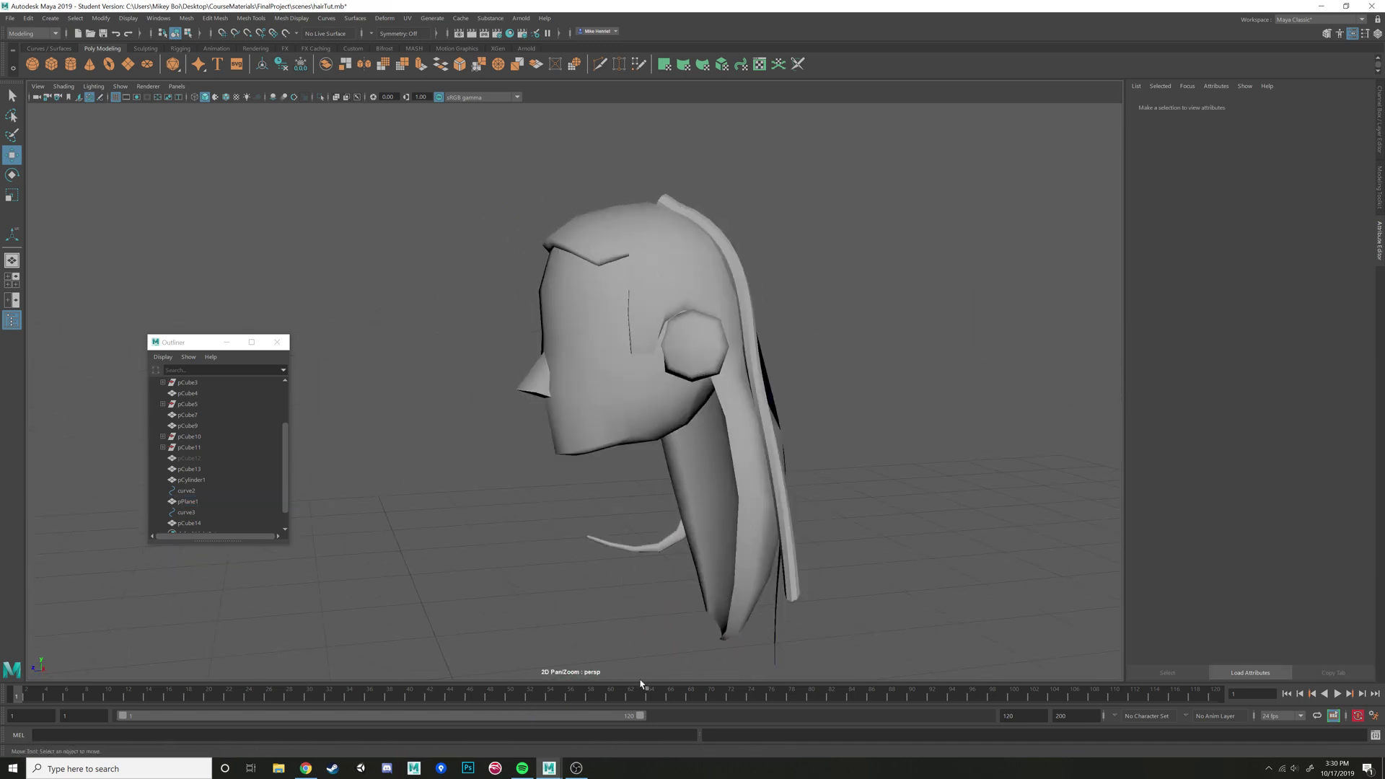
left_click(577, 769)
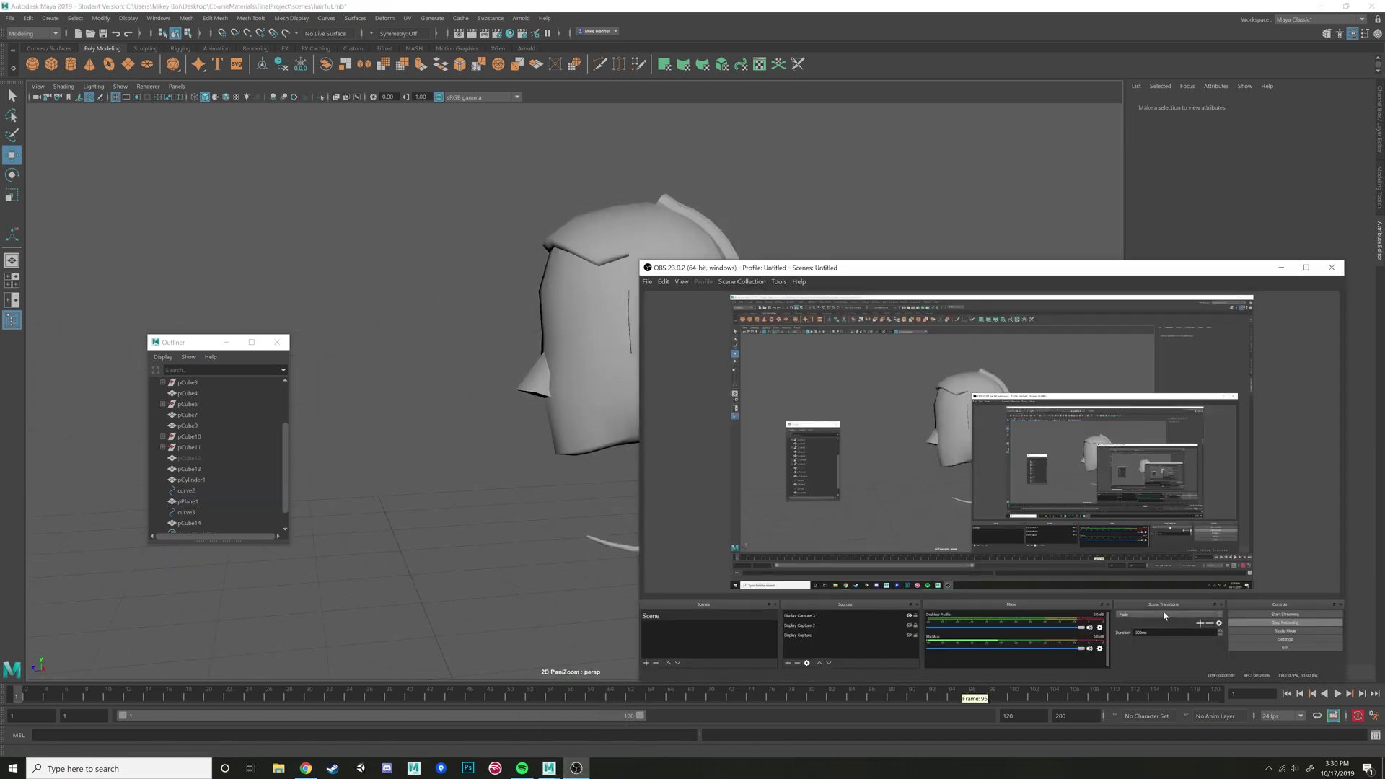